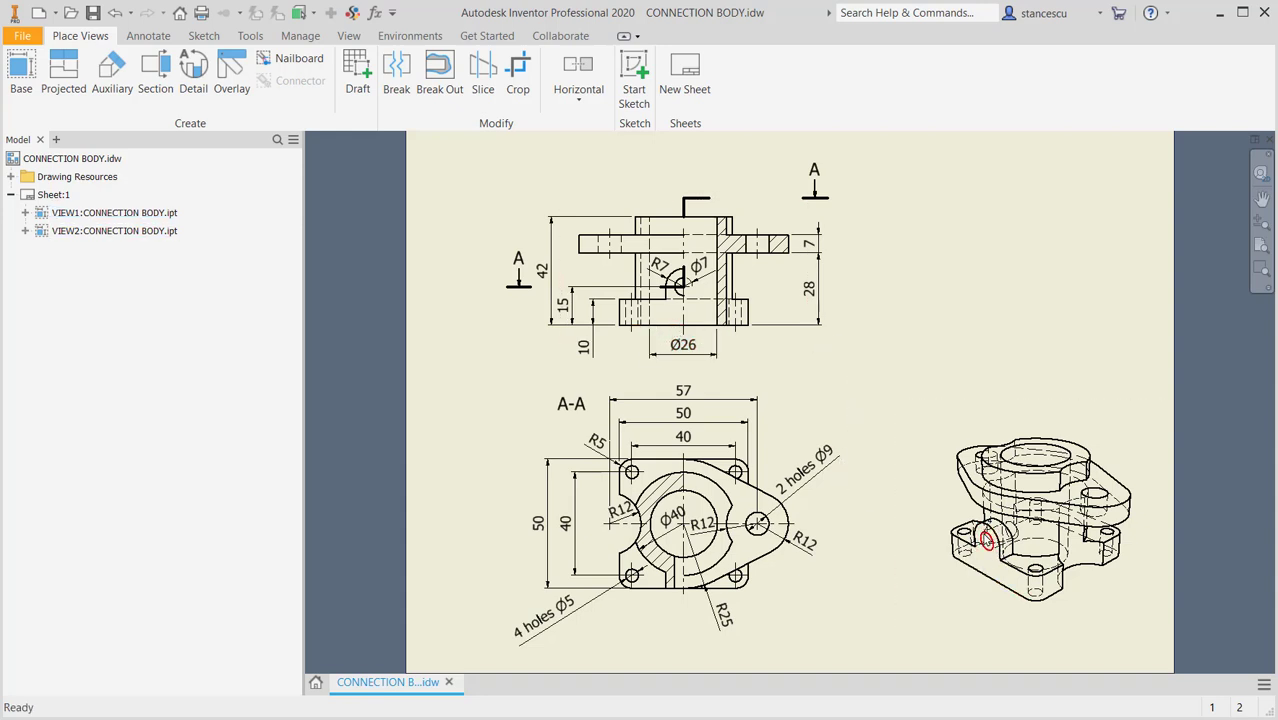
- Create a new part from the Standard (mm).ipt template and start a sketch on the horizontal XZ plane, with X pointing right
{"action": "left_click", "coordinate": [944, 566]}
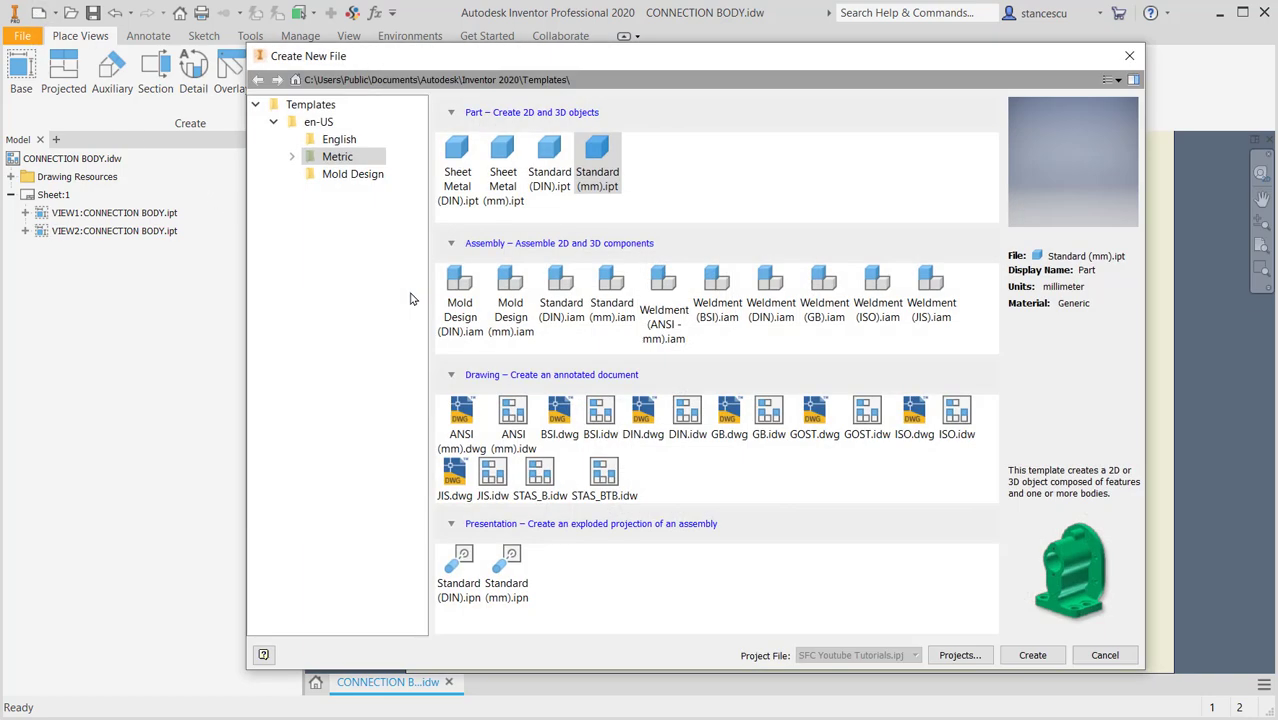
{"action": "double_click", "coordinate": [598, 162]}
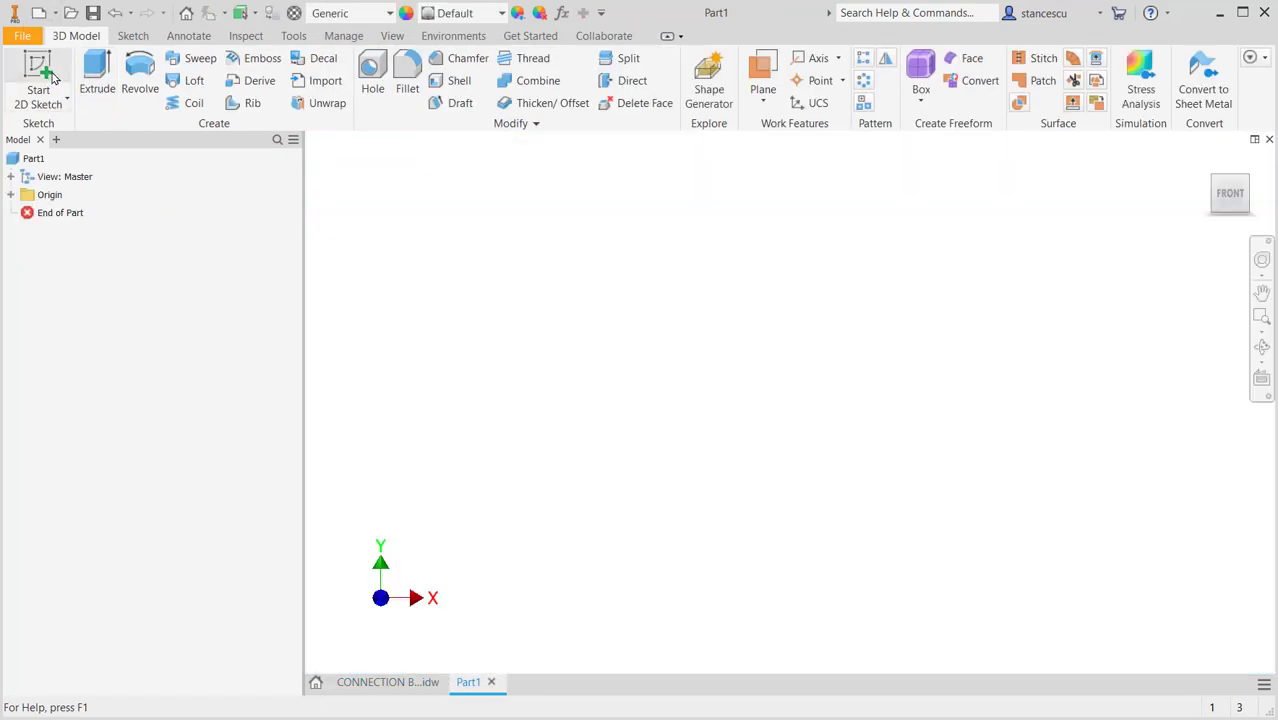
{"action": "left_click", "coordinate": [38, 78]}
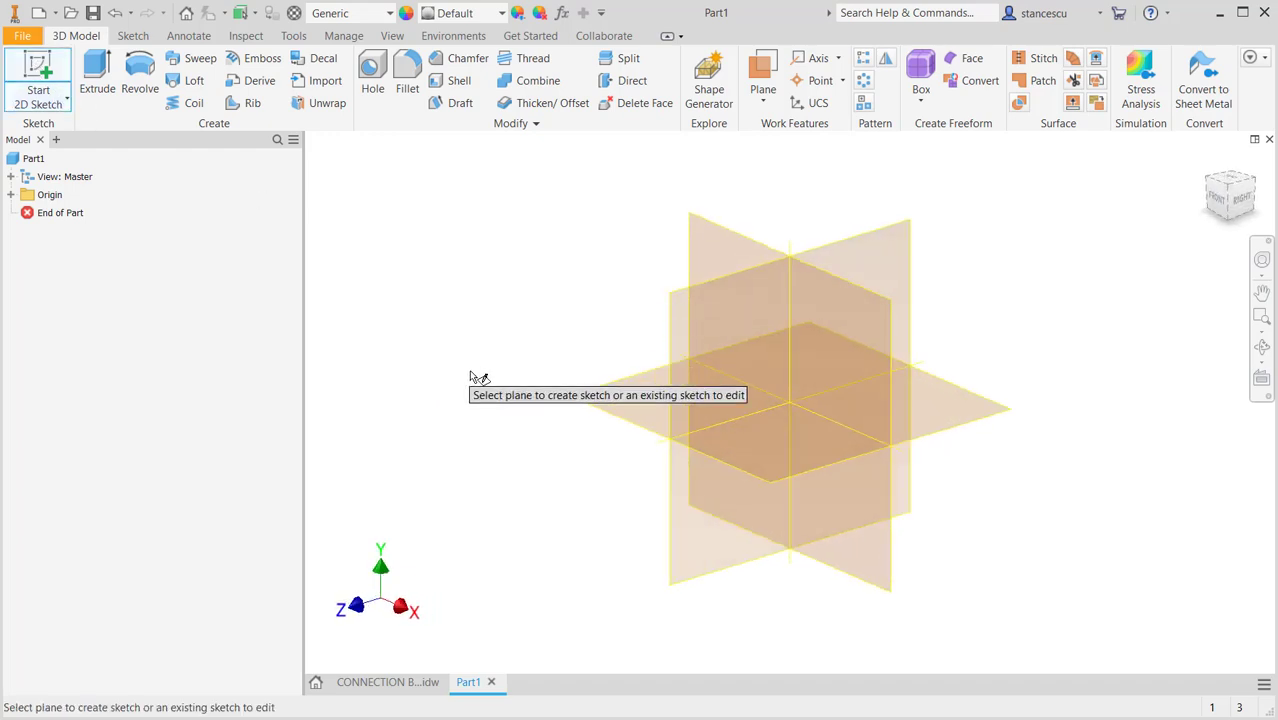
{"action": "left_click", "coordinate": [613, 396]}
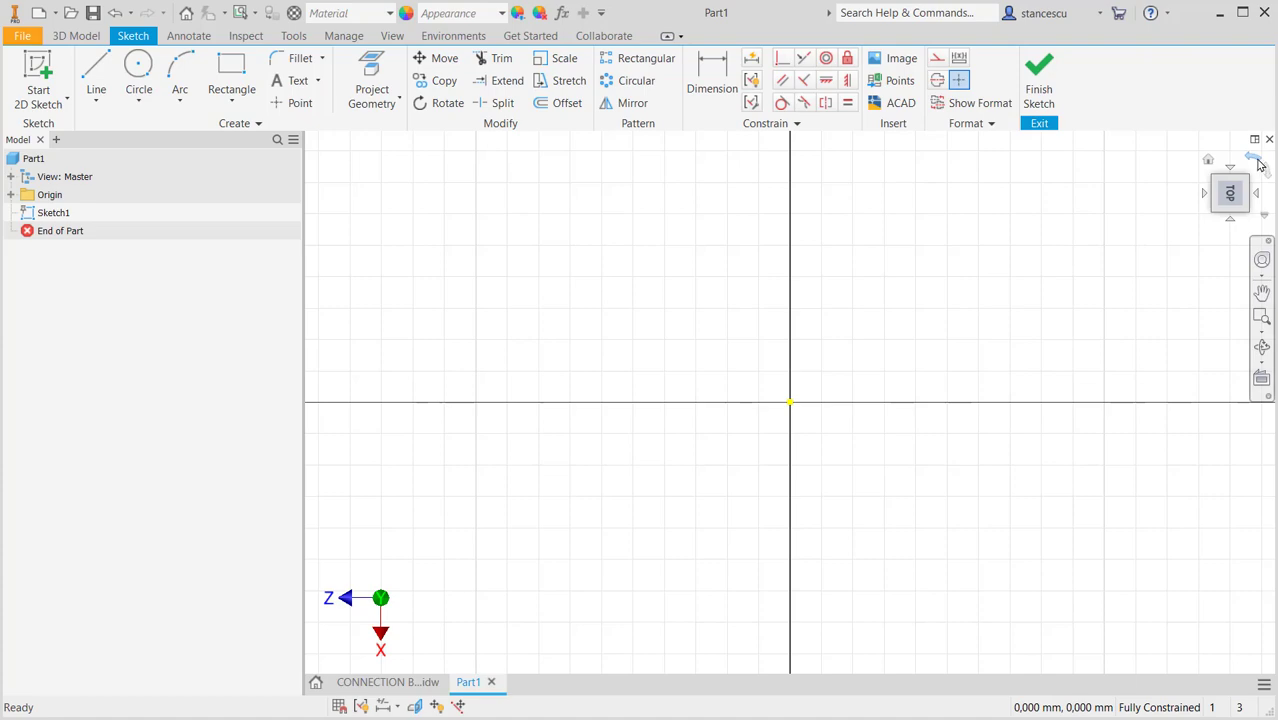
{"action": "left_click", "coordinate": [1258, 163]}
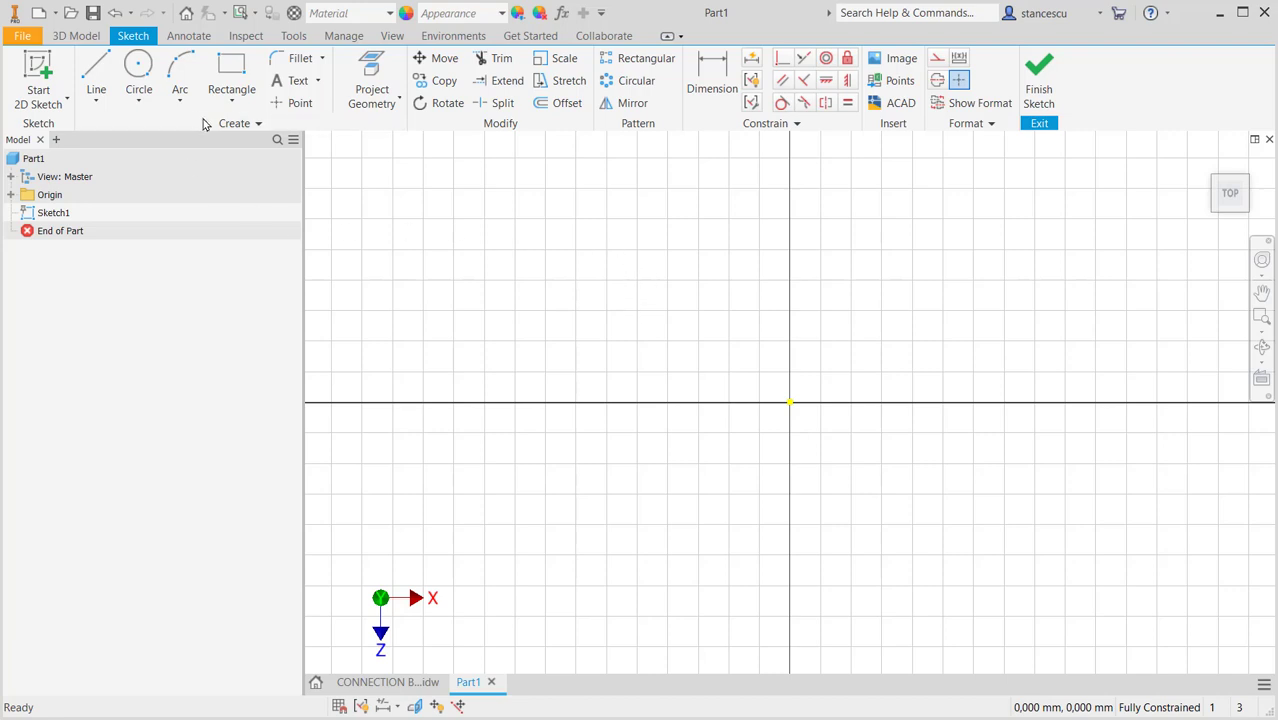
- Draw a two-point center rectangle 50 mm by 50 mm centred on the sketch origin
{"action": "left_click", "coordinate": [229, 104]}
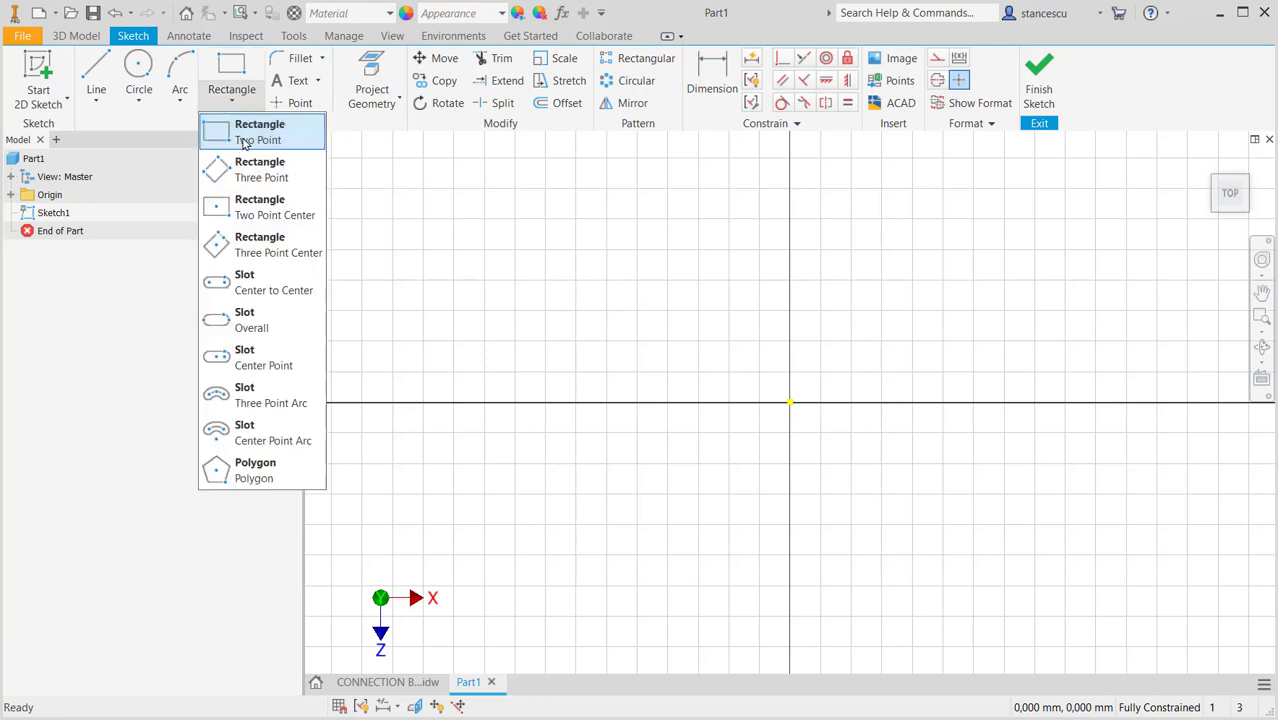
{"action": "left_click", "coordinate": [243, 205]}
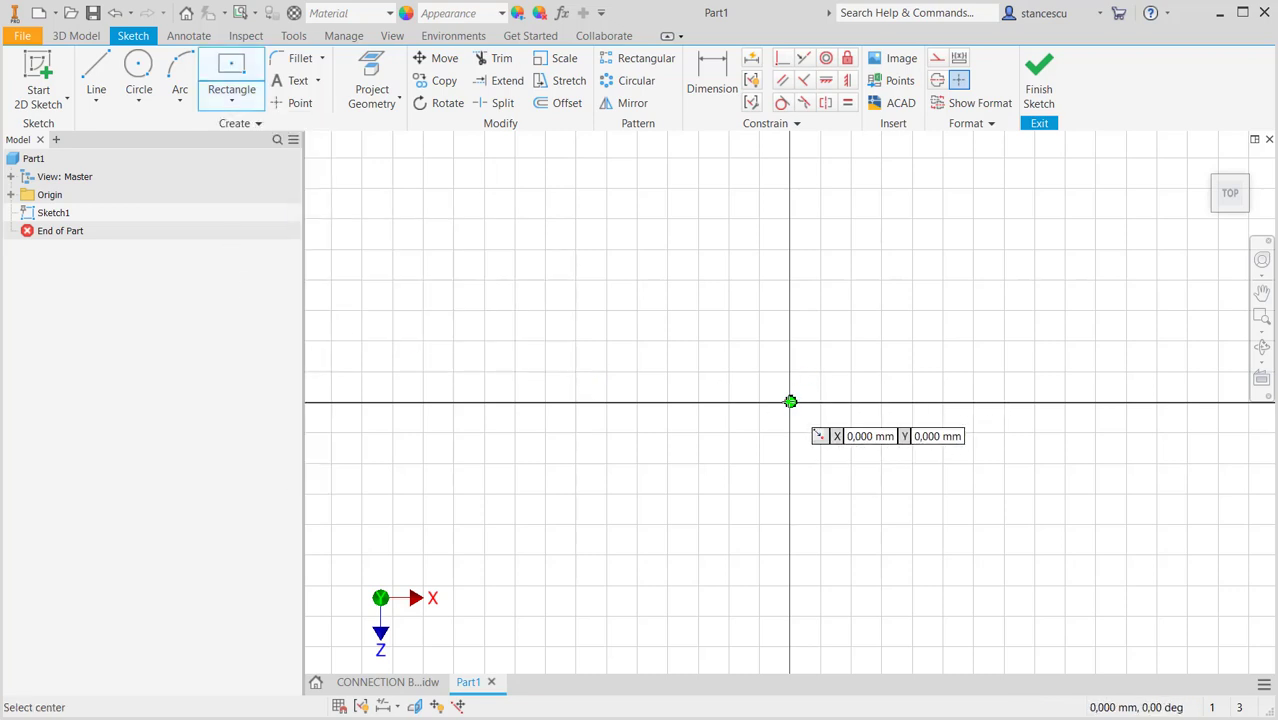
{"action": "left_click", "coordinate": [790, 402]}
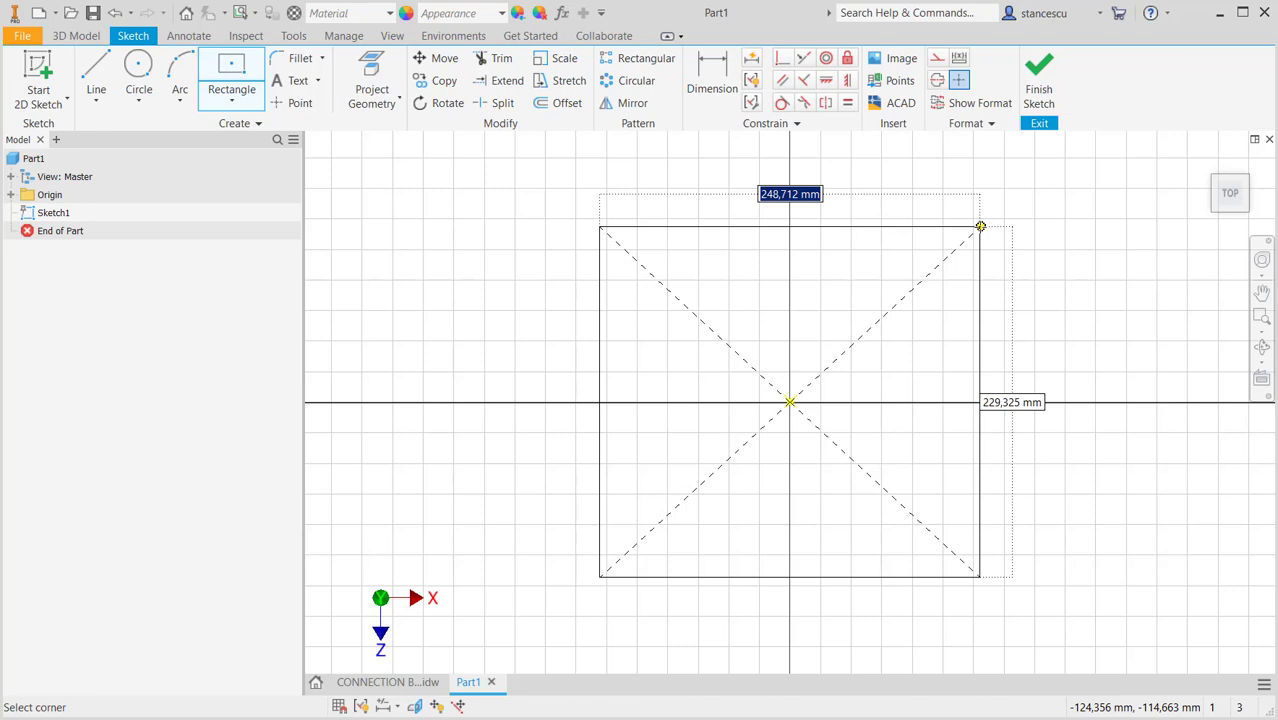
{"action": "type", "text": "5"}
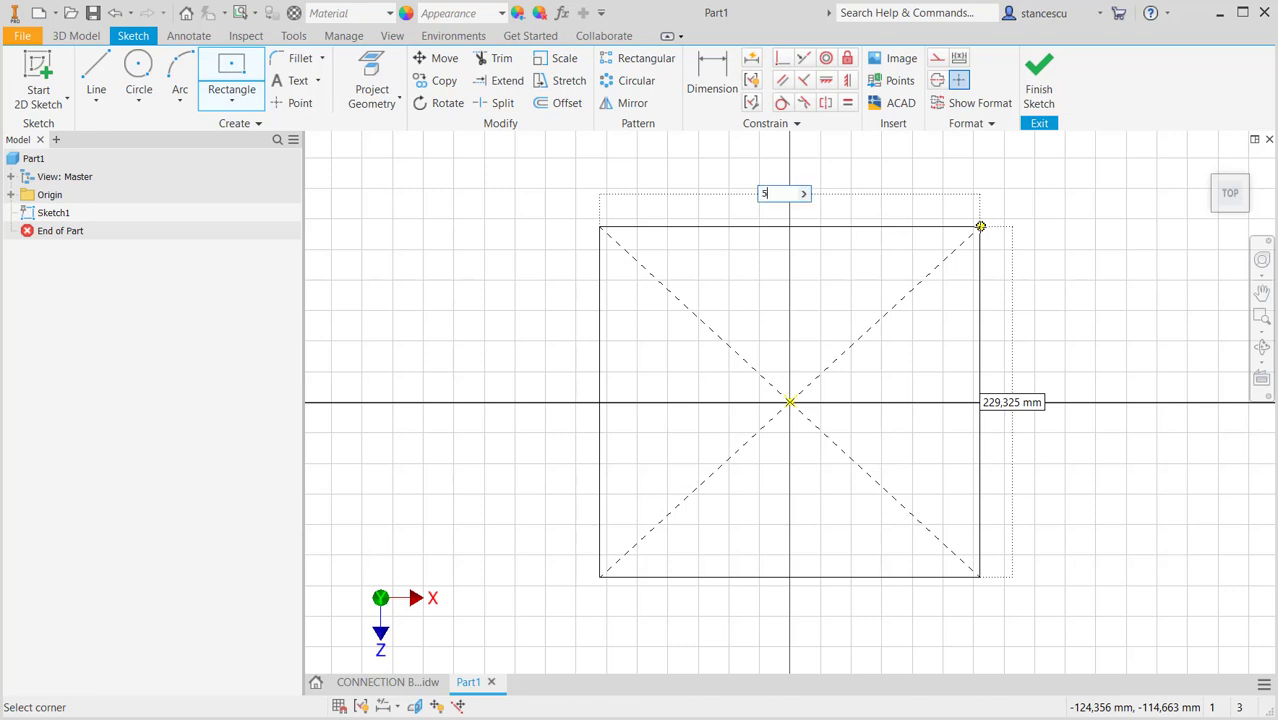
{"action": "type", "text": "0"}
{"action": "key", "text": "Tab"}
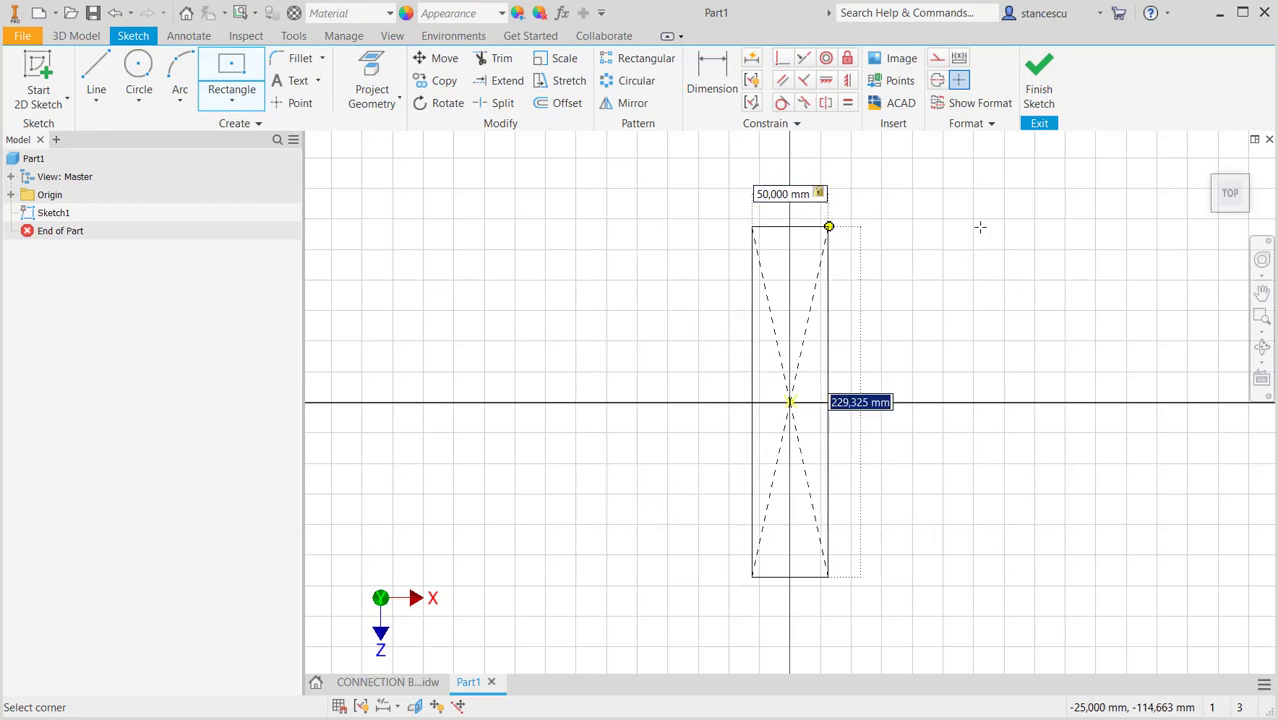
{"action": "type", "text": "50"}
{"action": "key", "text": "Return"}
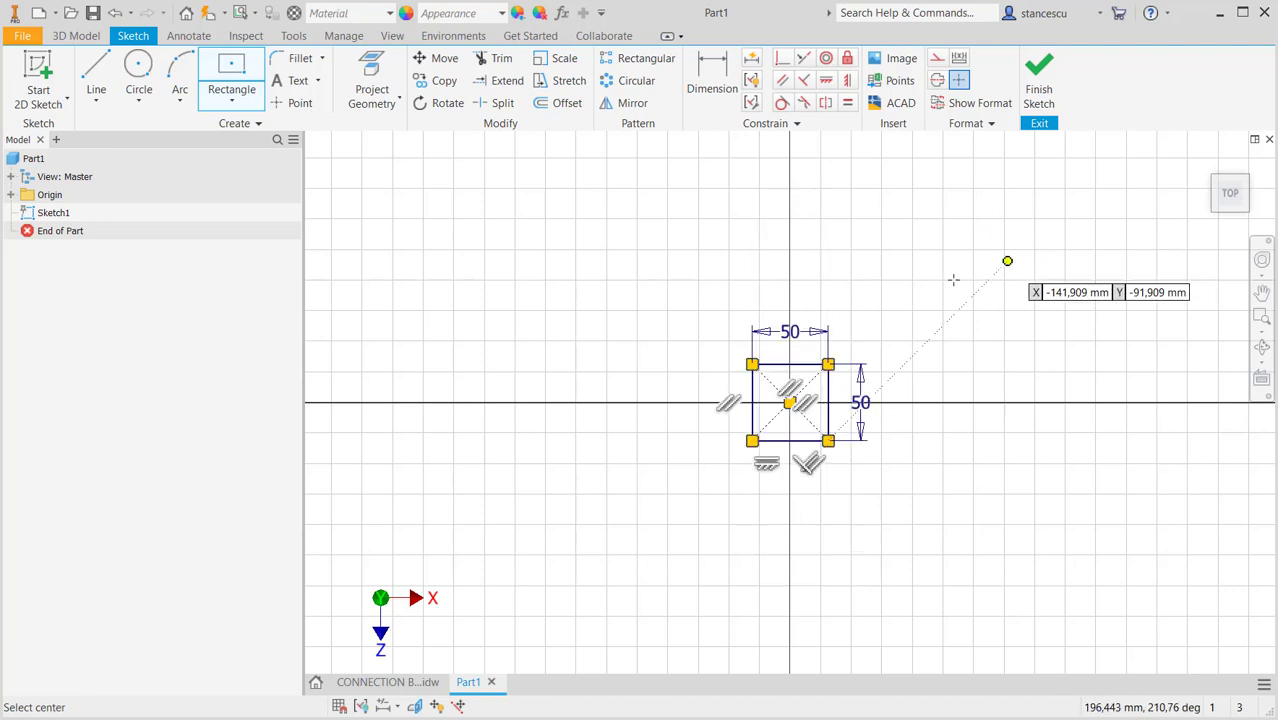
- Consult the CONNECTION BODY drawing for the base thickness, finish the sketch and extrude the square profile 10 mm upward
{"action": "left_click", "coordinate": [384, 683]}
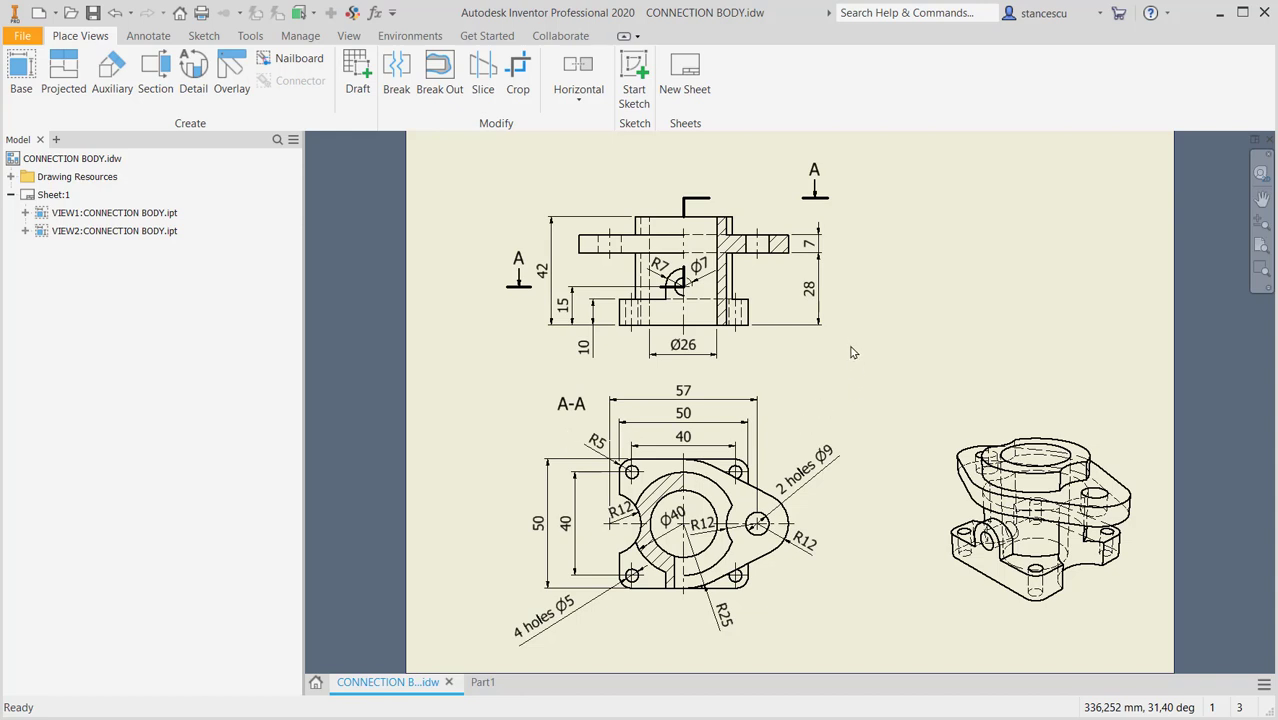
{"action": "left_click", "coordinate": [483, 682]}
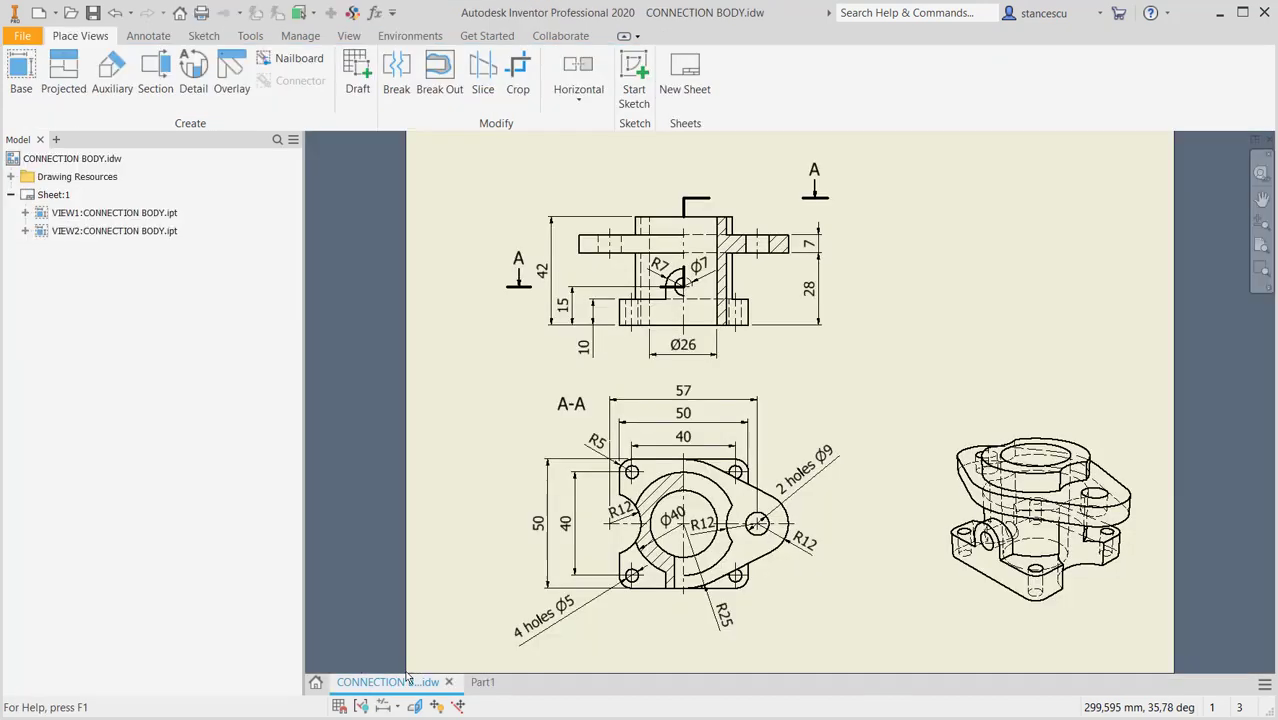
{"action": "left_click", "coordinate": [390, 683]}
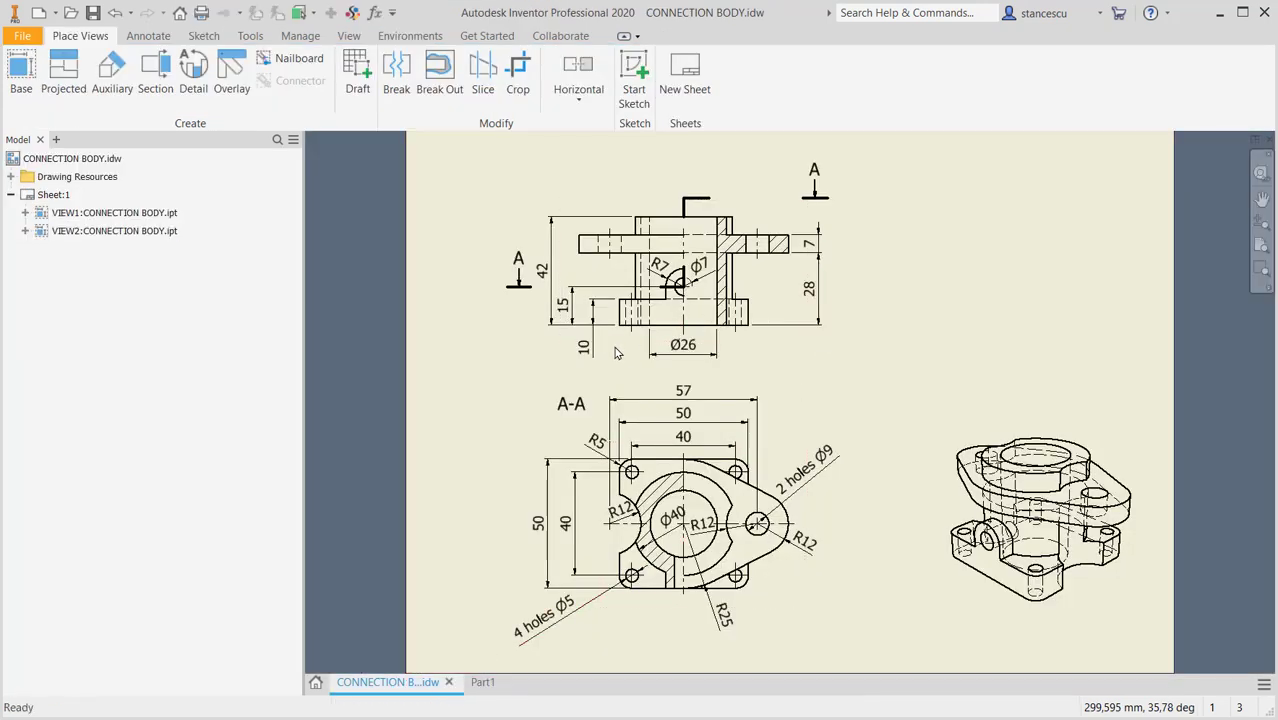
{"action": "left_click", "coordinate": [482, 682]}
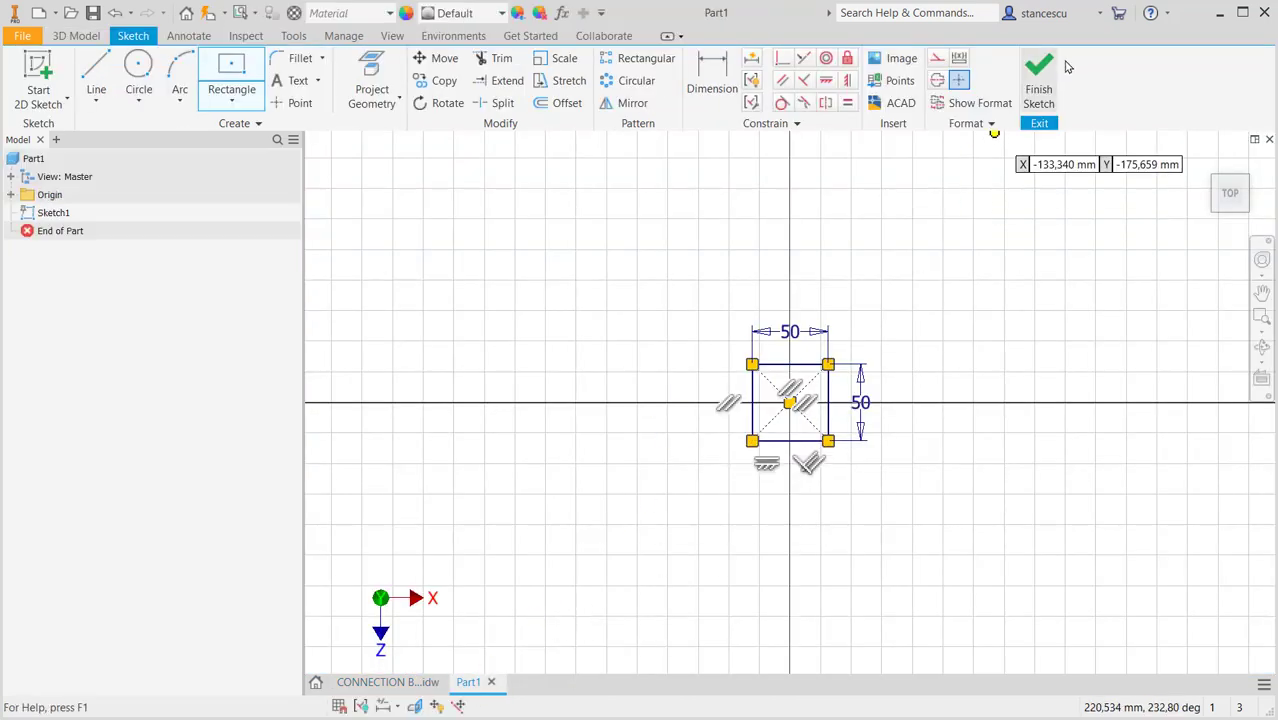
{"action": "left_click", "coordinate": [1040, 85]}
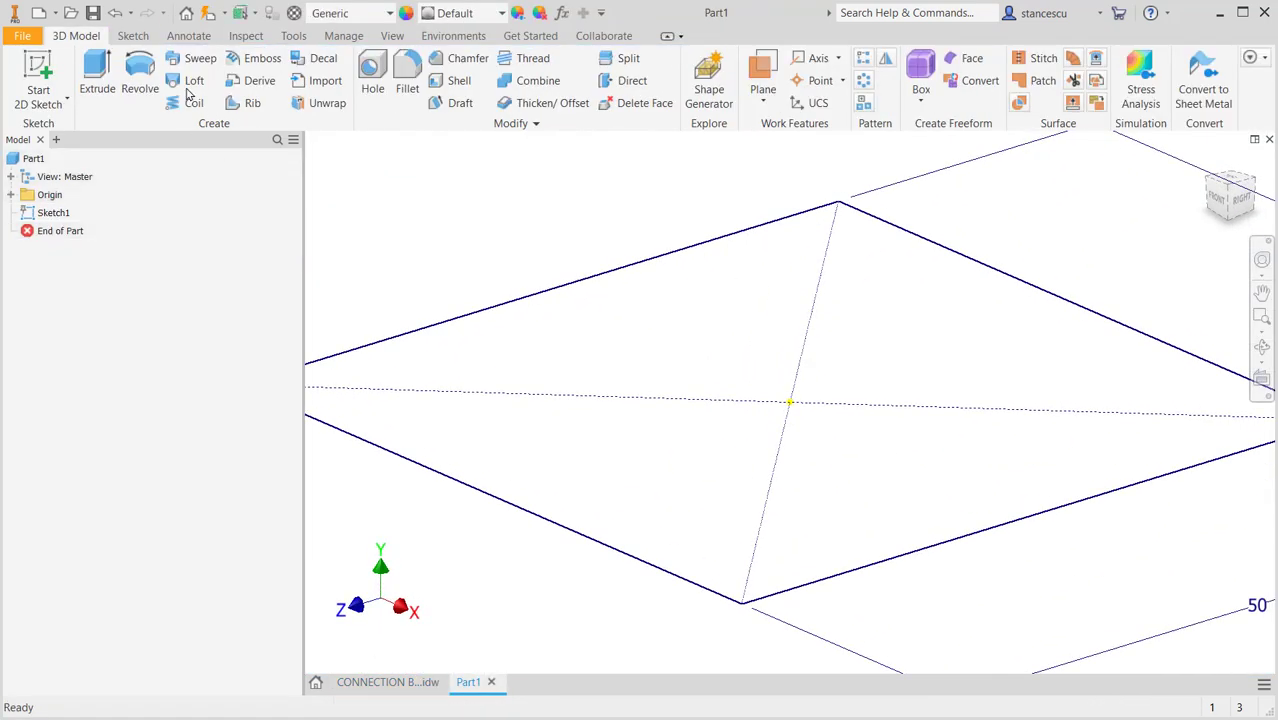
{"action": "left_click", "coordinate": [100, 68]}
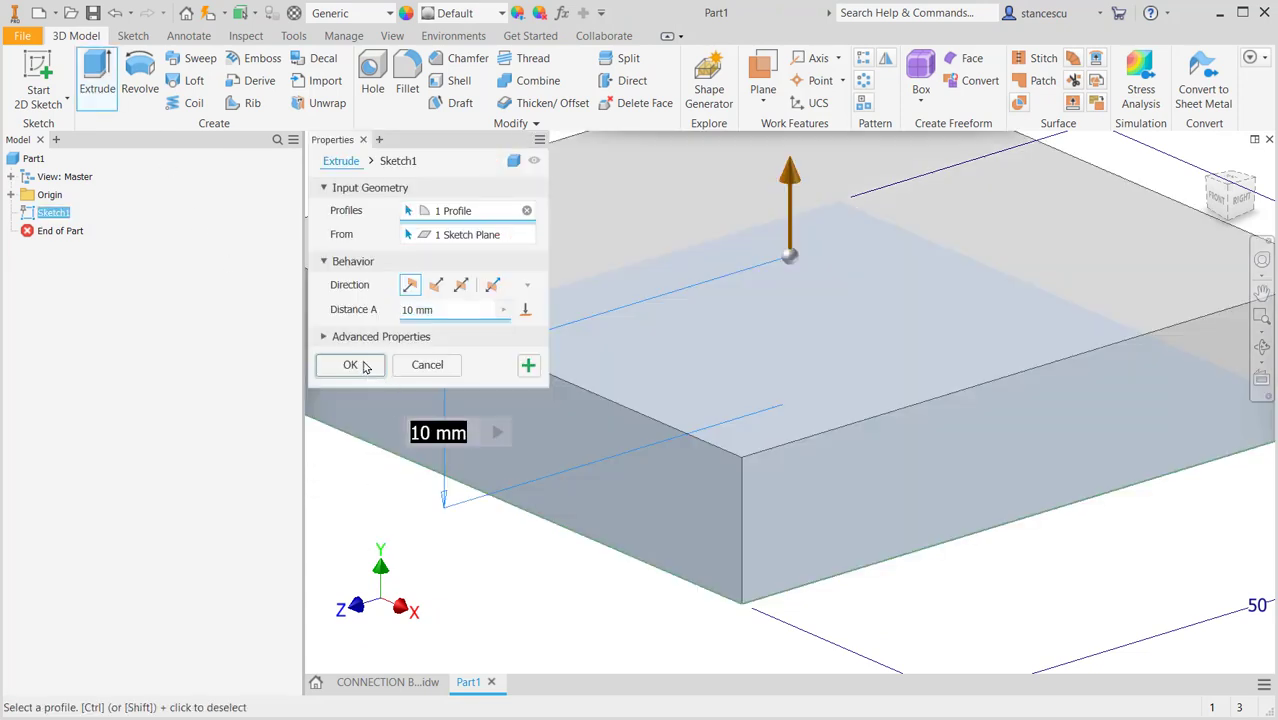
{"action": "left_click", "coordinate": [352, 364]}
{"action": "scroll", "coordinate": [850, 530], "scroll_direction": "up", "scroll_amount": 3}
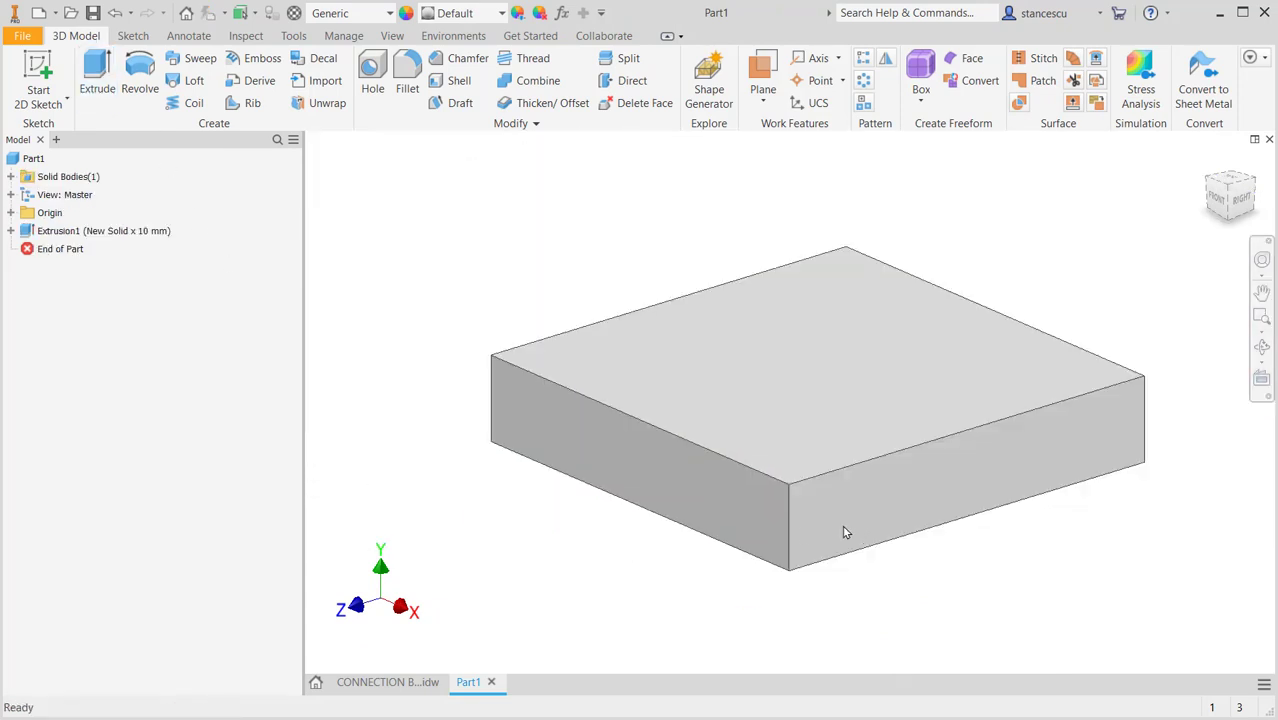
- Fillet the four vertical corner edges of the base plate with a 5 mm radius
{"action": "left_click", "coordinate": [795, 522]}
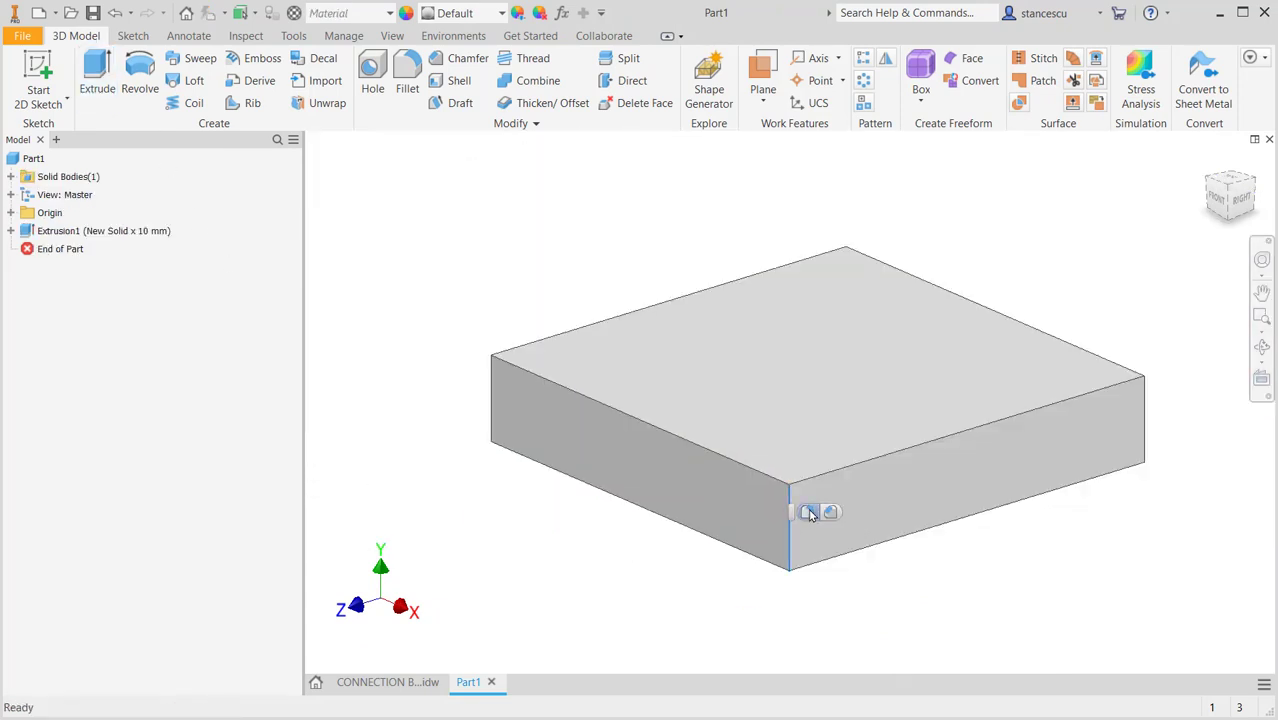
{"action": "left_click", "coordinate": [809, 513]}
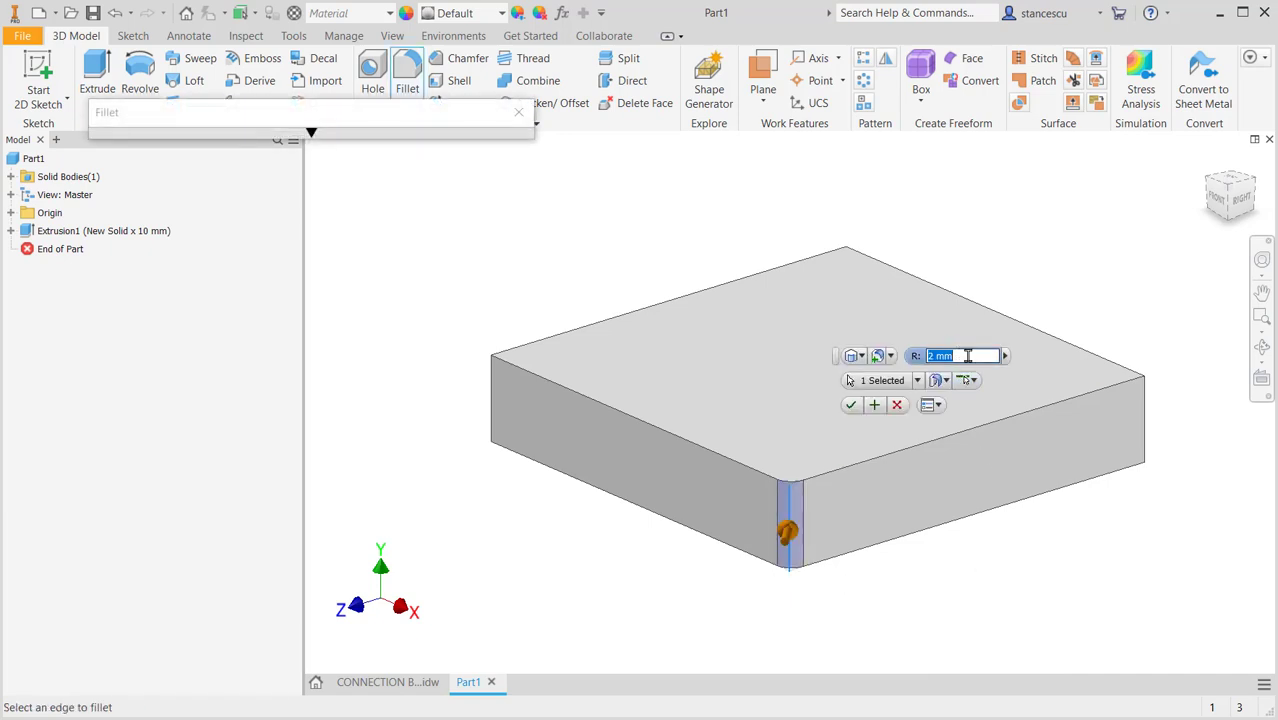
{"action": "type", "text": "5"}
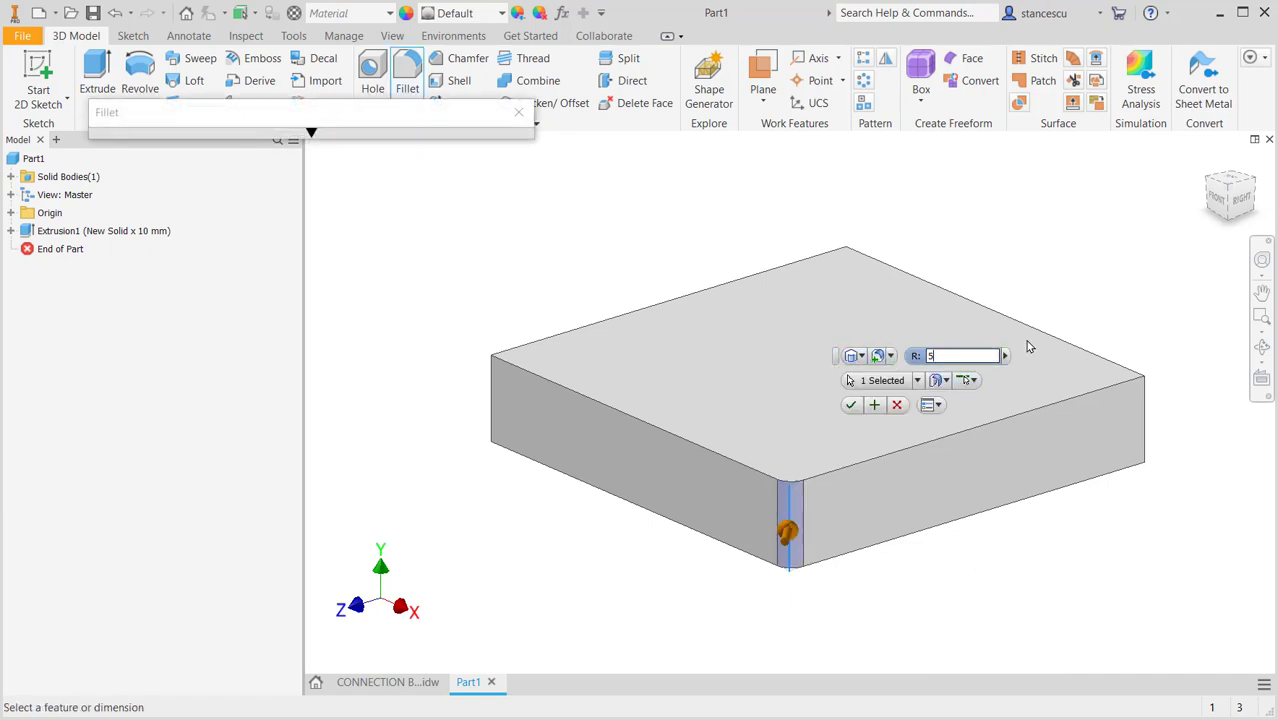
{"action": "left_click", "coordinate": [1147, 410]}
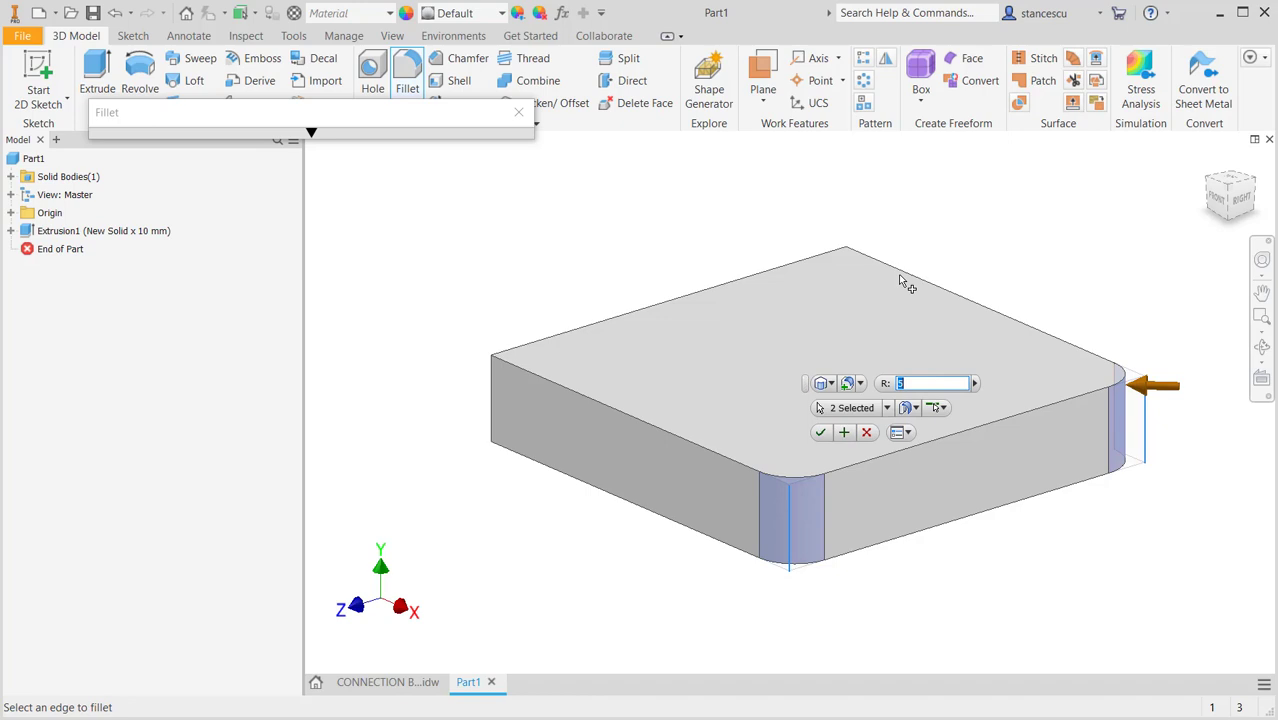
{"action": "left_click", "coordinate": [848, 285]}
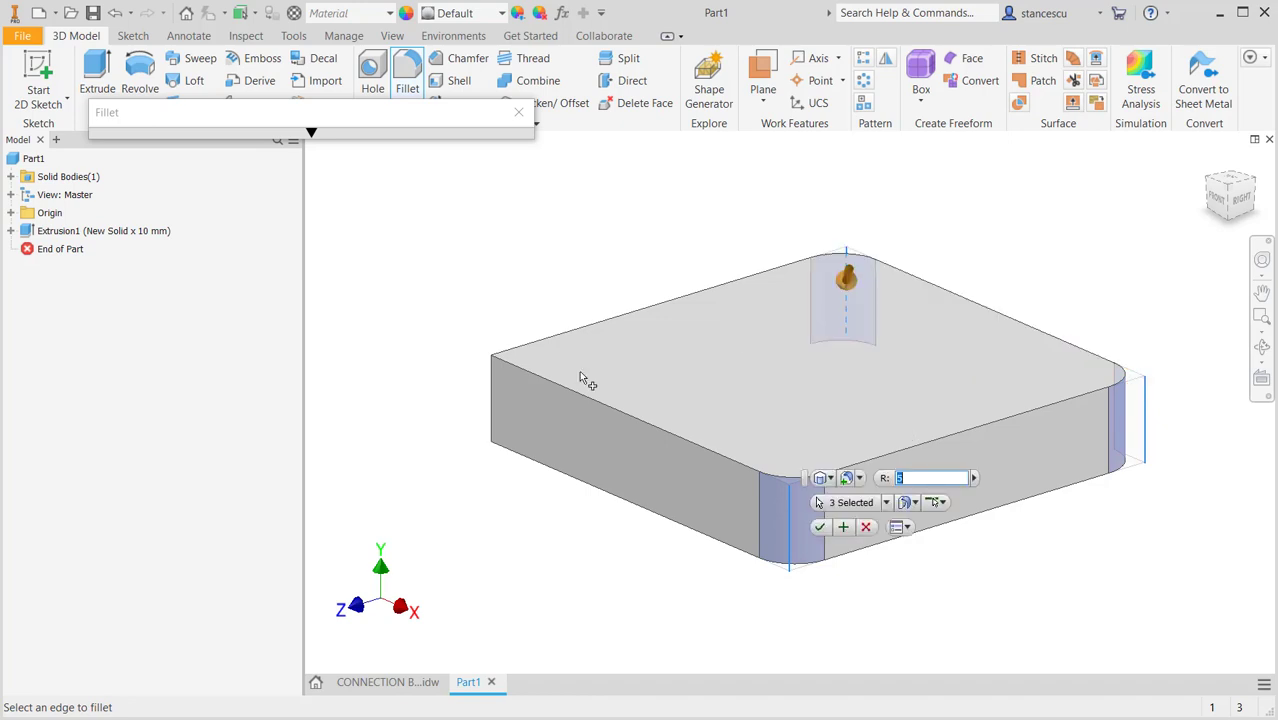
{"action": "left_click", "coordinate": [493, 418]}
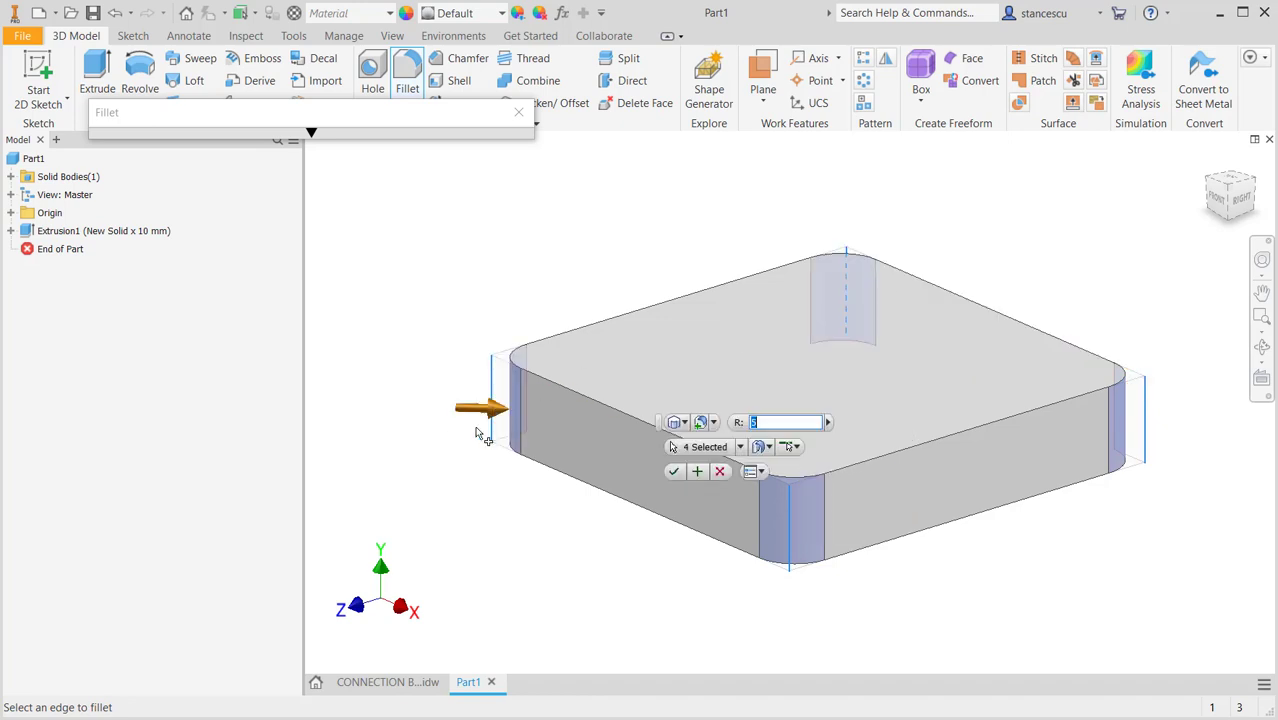
{"action": "left_click", "coordinate": [672, 472]}
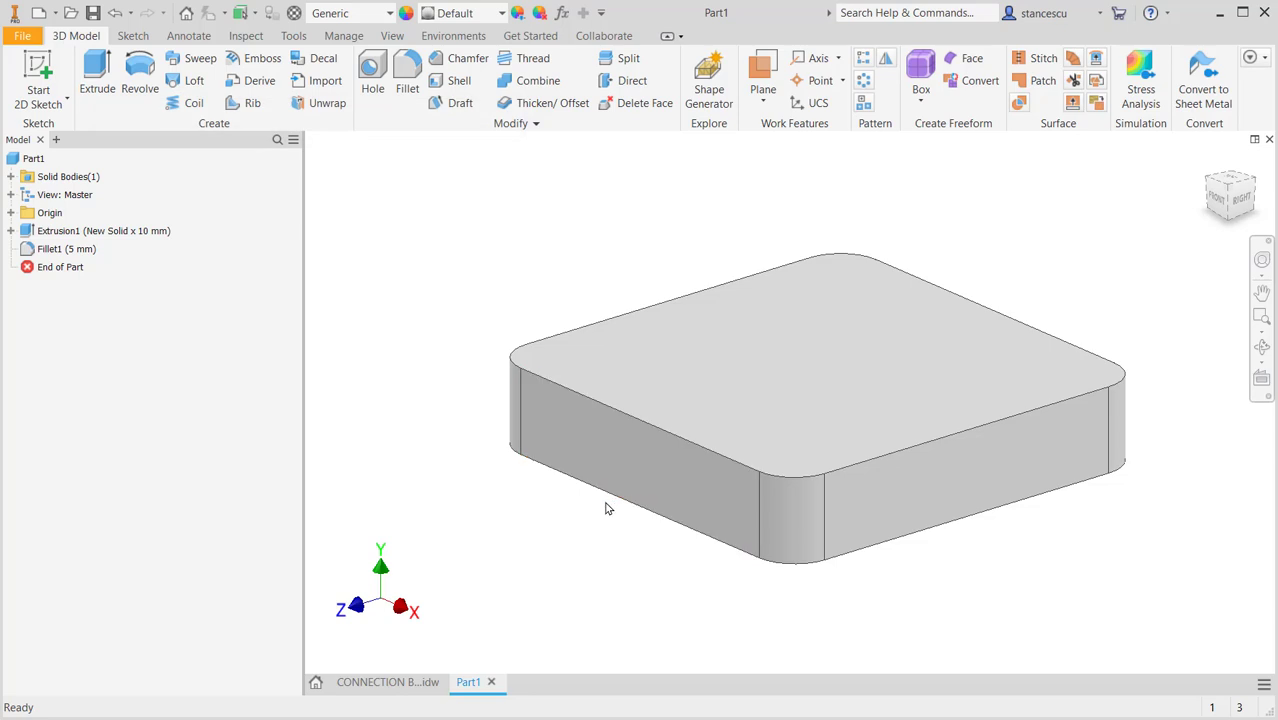
- Sketch a 40 mm diameter circle centred on the origin on the plate's top face, using the drawing as reference, and finish the sketch
{"action": "left_click", "coordinate": [413, 683]}
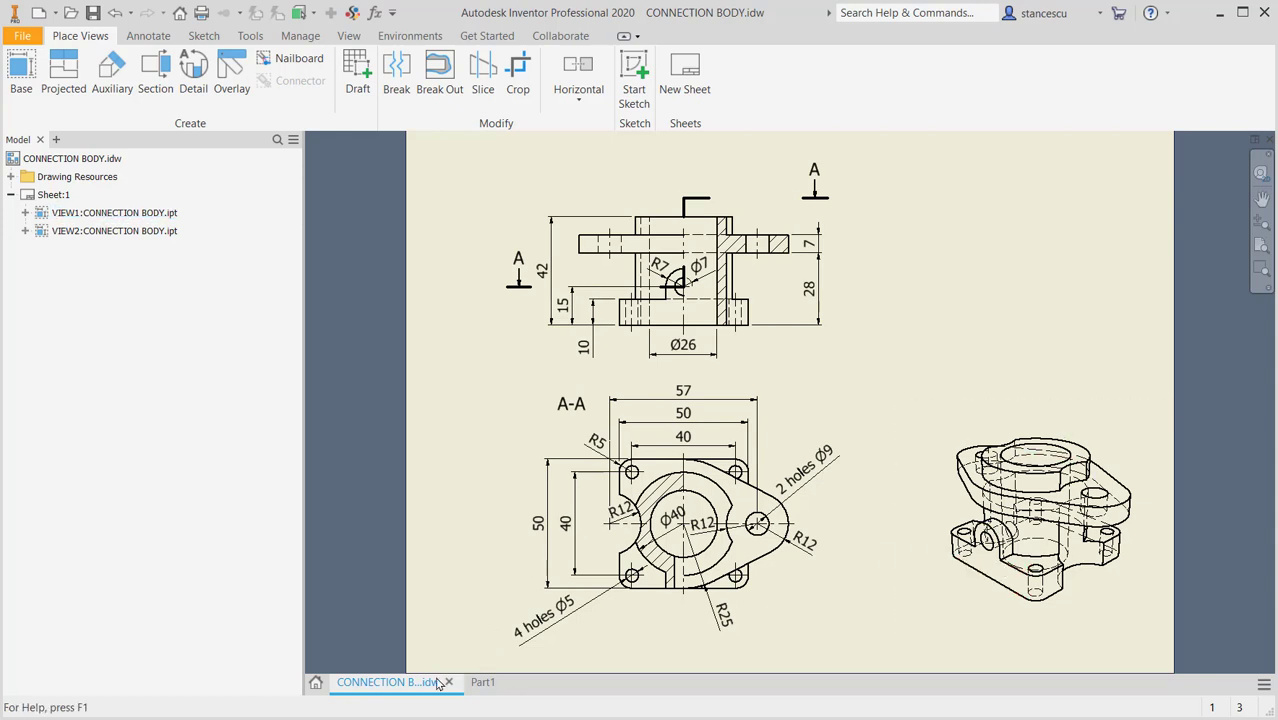
{"action": "left_click", "coordinate": [483, 682]}
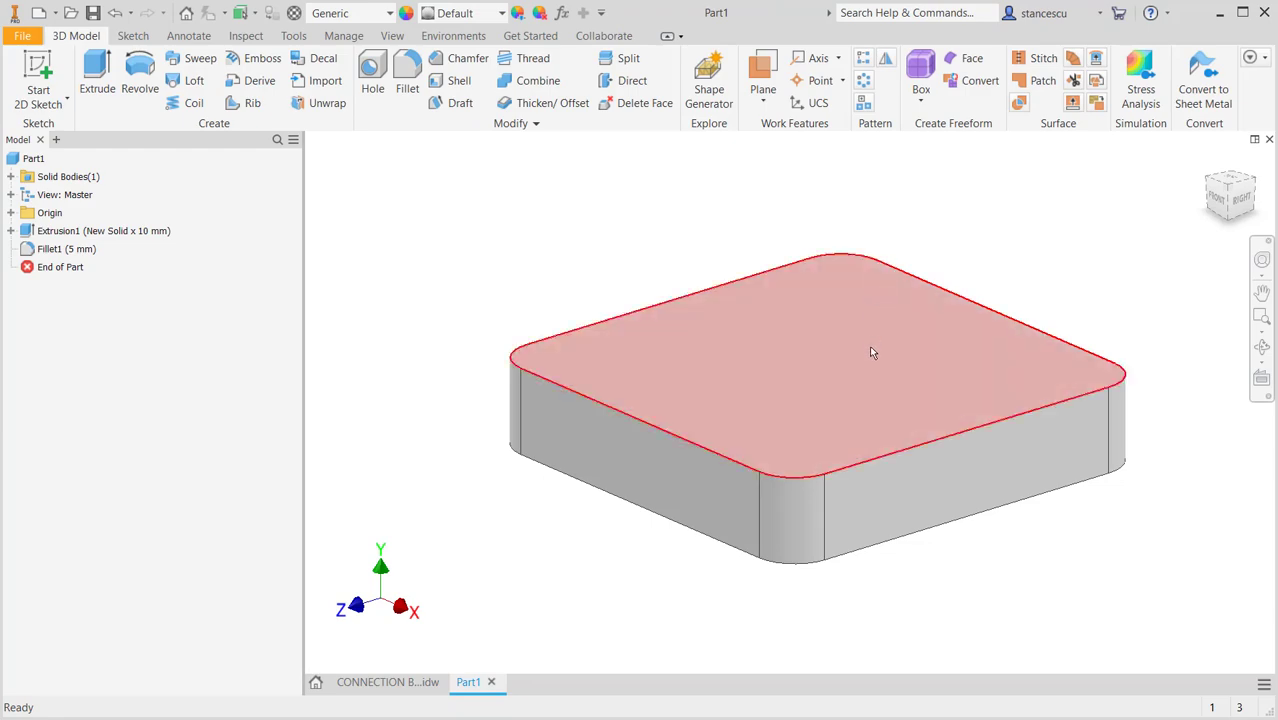
{"action": "left_click", "coordinate": [871, 352]}
{"action": "left_click", "coordinate": [977, 338]}
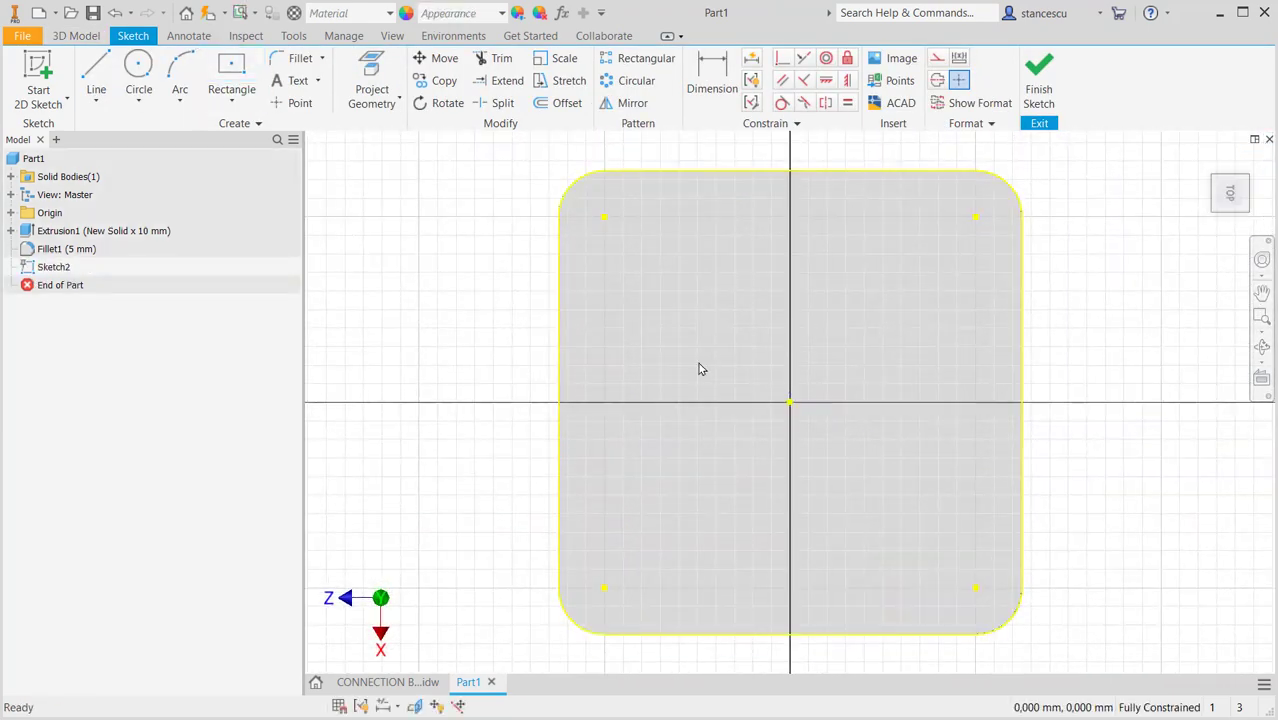
{"action": "left_click", "coordinate": [138, 68]}
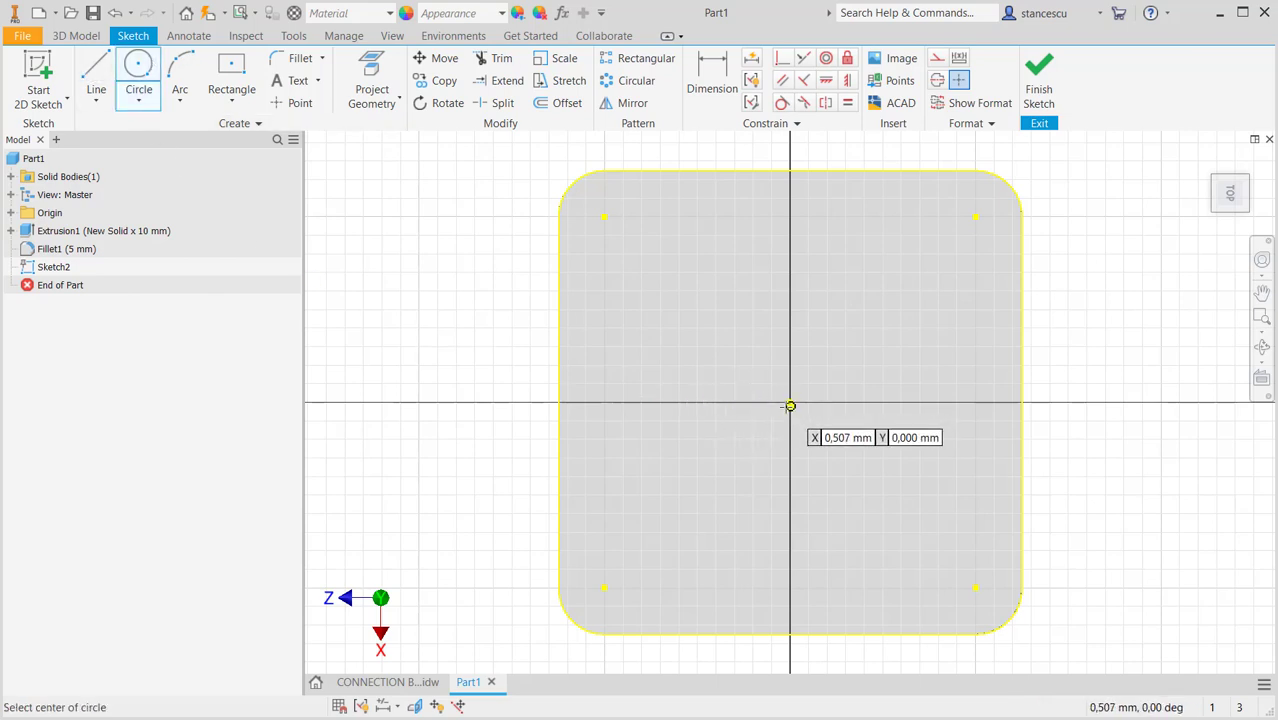
{"action": "left_click", "coordinate": [790, 401]}
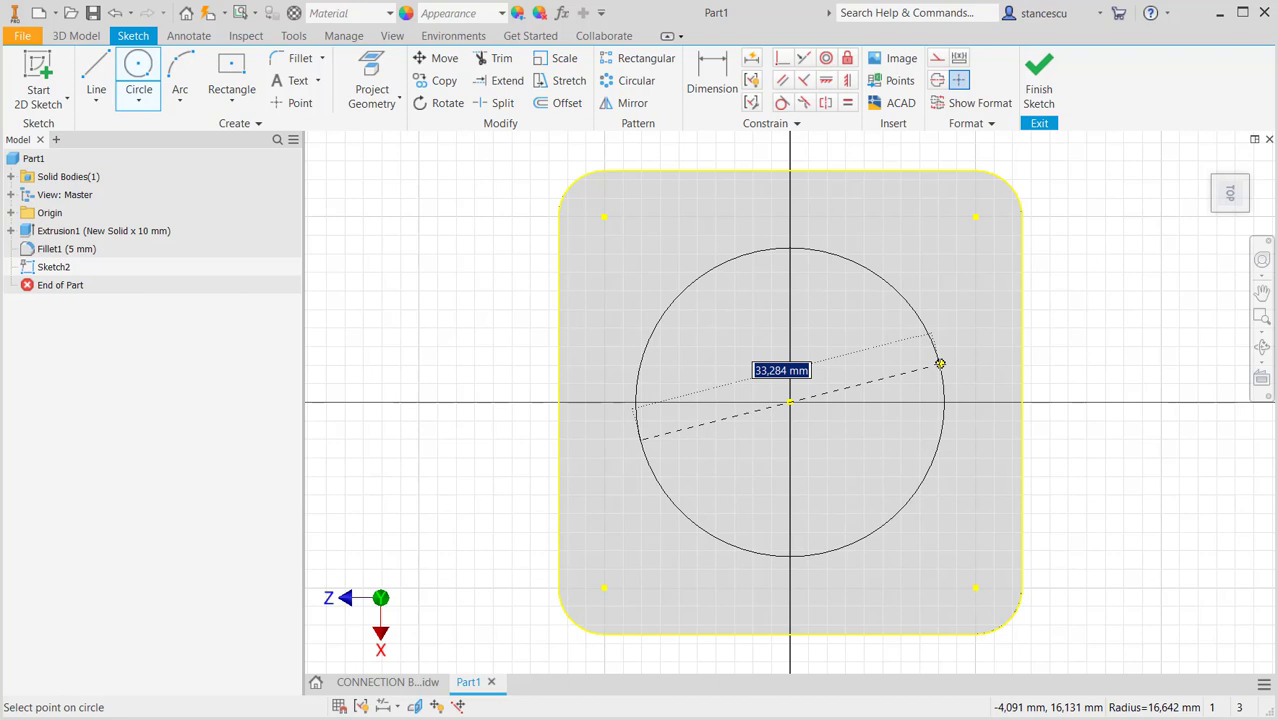
{"action": "type", "text": "4"}
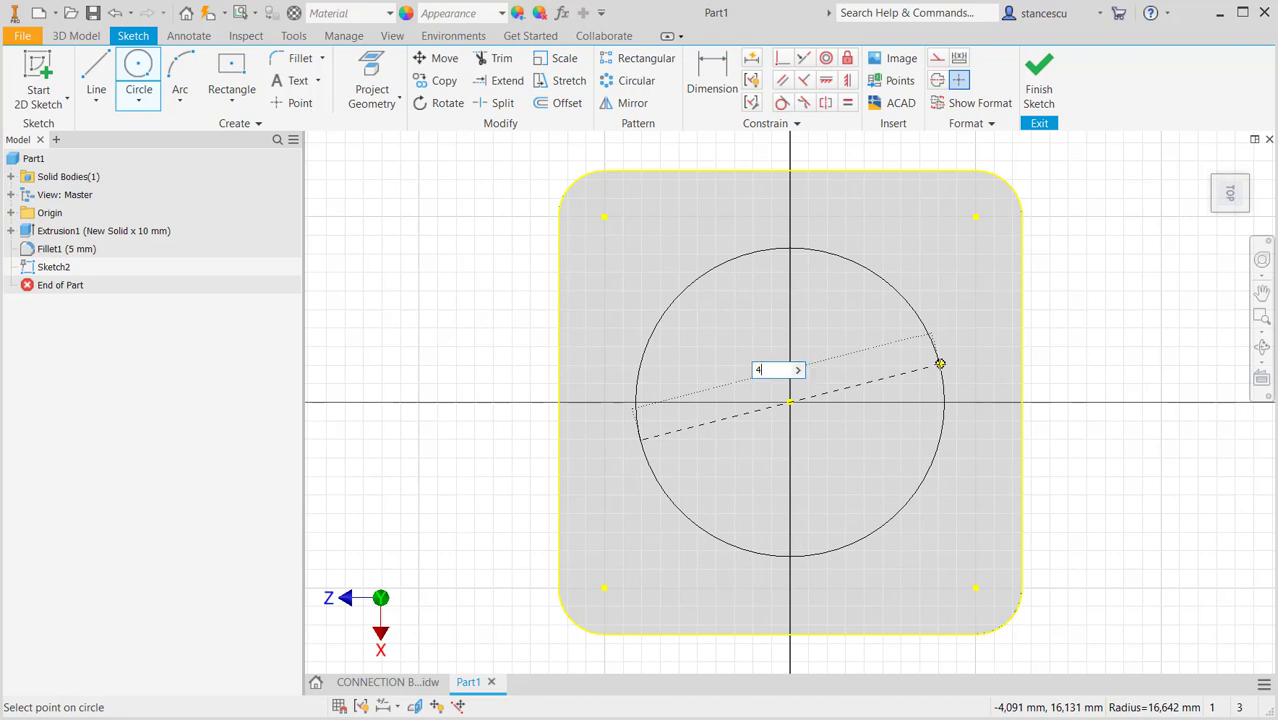
{"action": "type", "text": "0"}
{"action": "key", "text": "Return"}
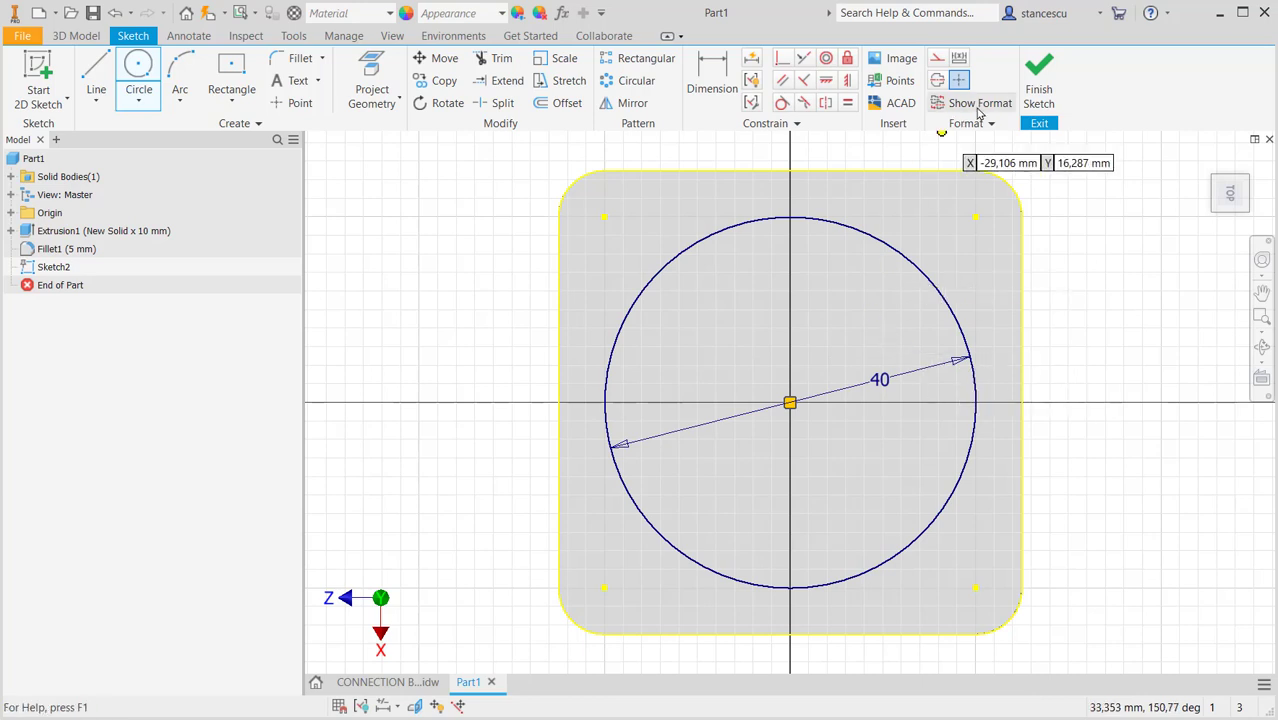
{"action": "left_click", "coordinate": [1034, 78]}
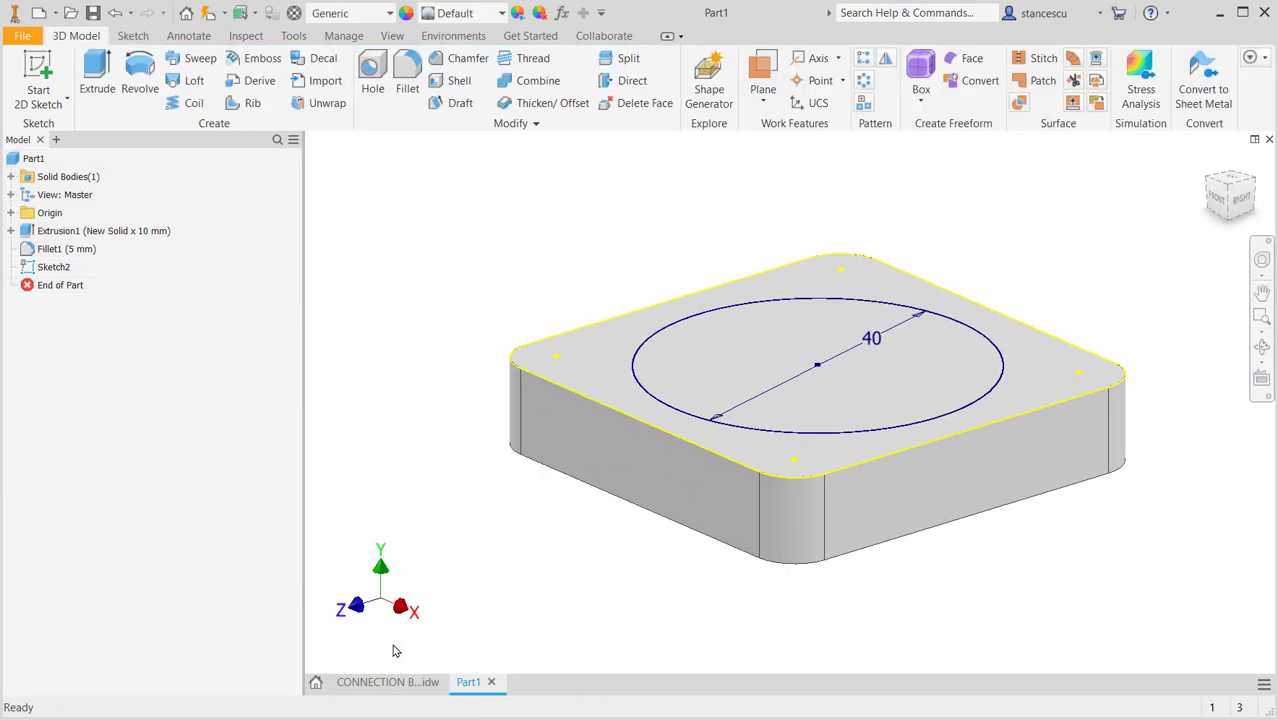
- Consult the CONNECTION BODY drawing for the overall height and extrude the 40 mm circle upward by 42-10 mm, joined to the base
{"action": "left_click", "coordinate": [390, 682]}
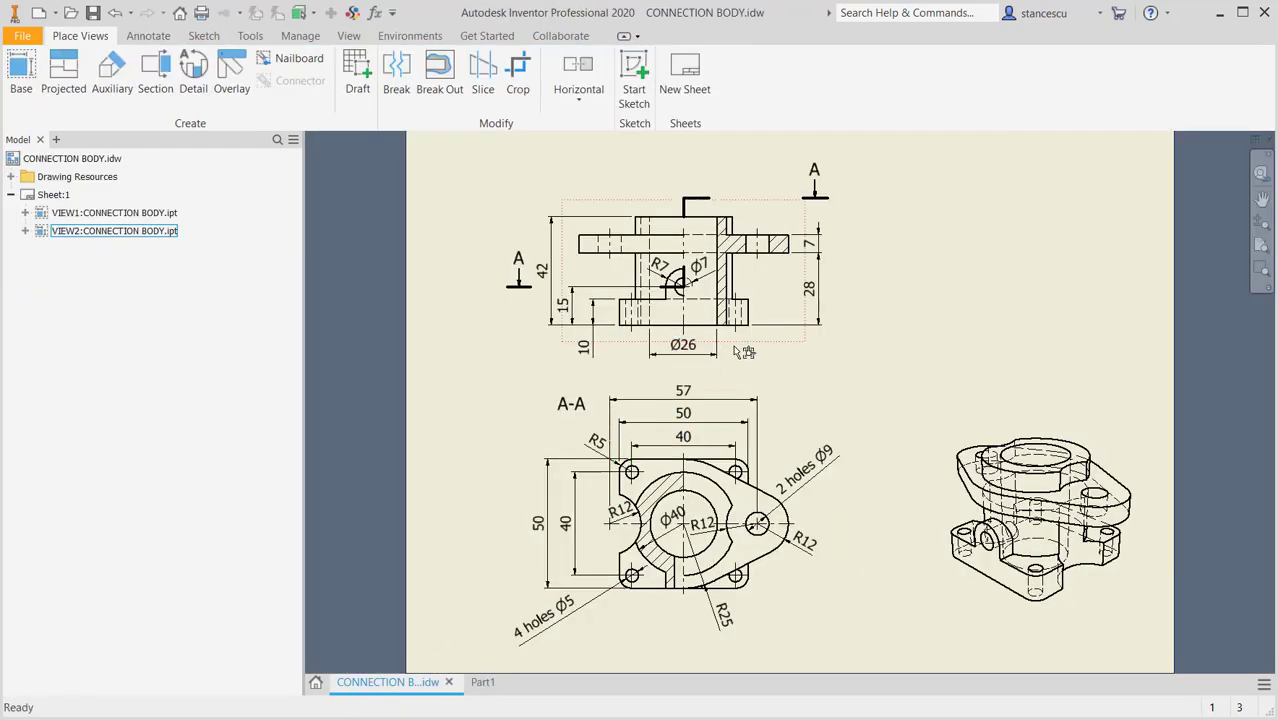
{"action": "left_click_drag", "start_coordinate": [664, 532], "coordinate": [670, 522]}
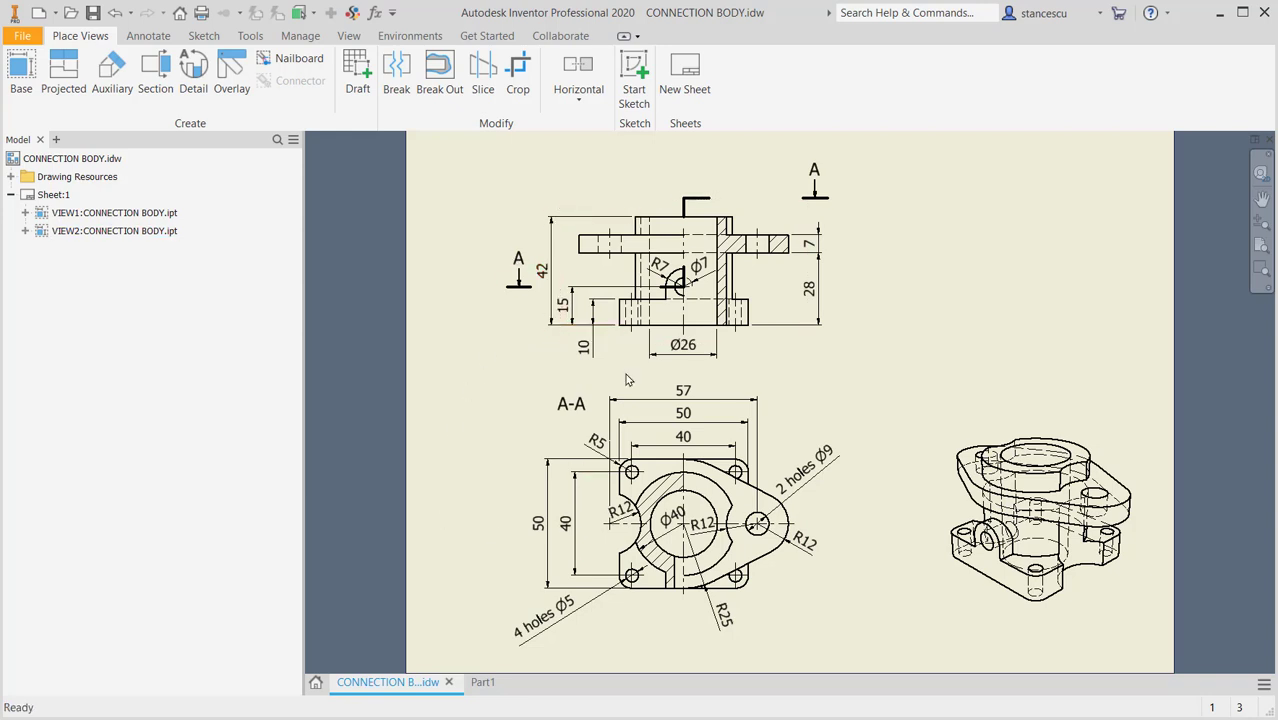
{"action": "left_click", "coordinate": [480, 681]}
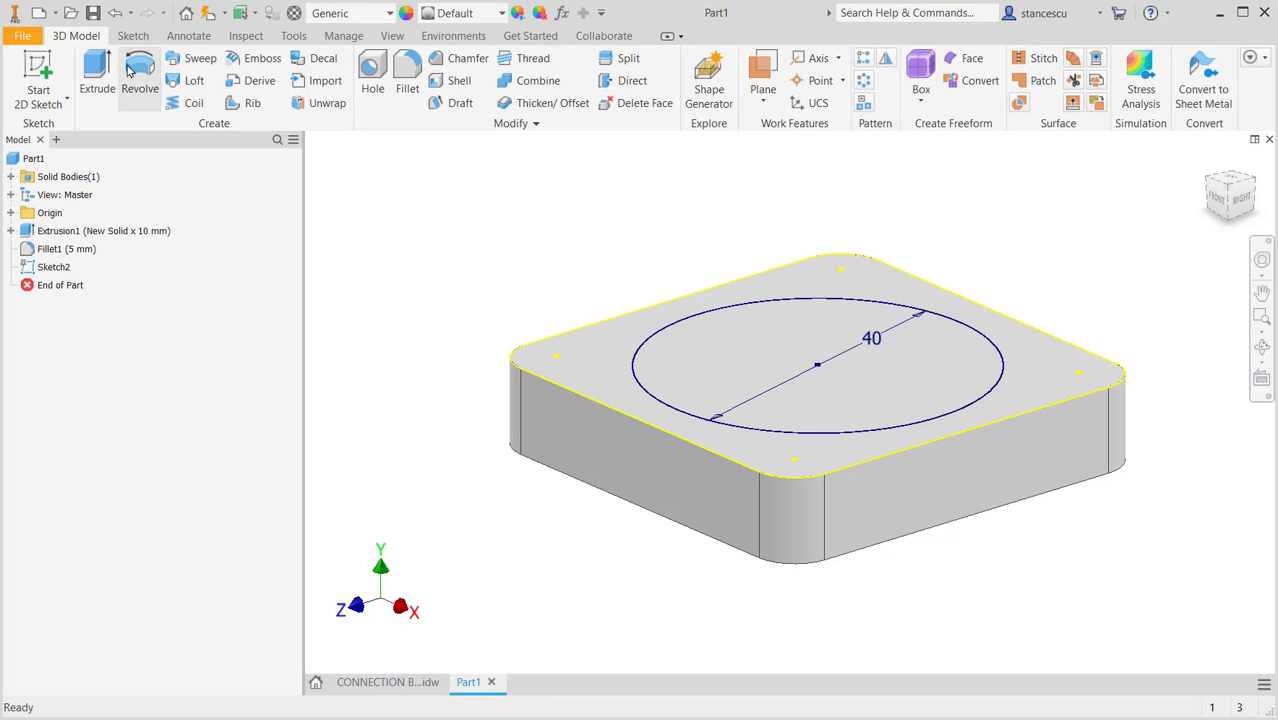
{"action": "left_click", "coordinate": [97, 72]}
{"action": "left_click", "coordinate": [716, 334]}
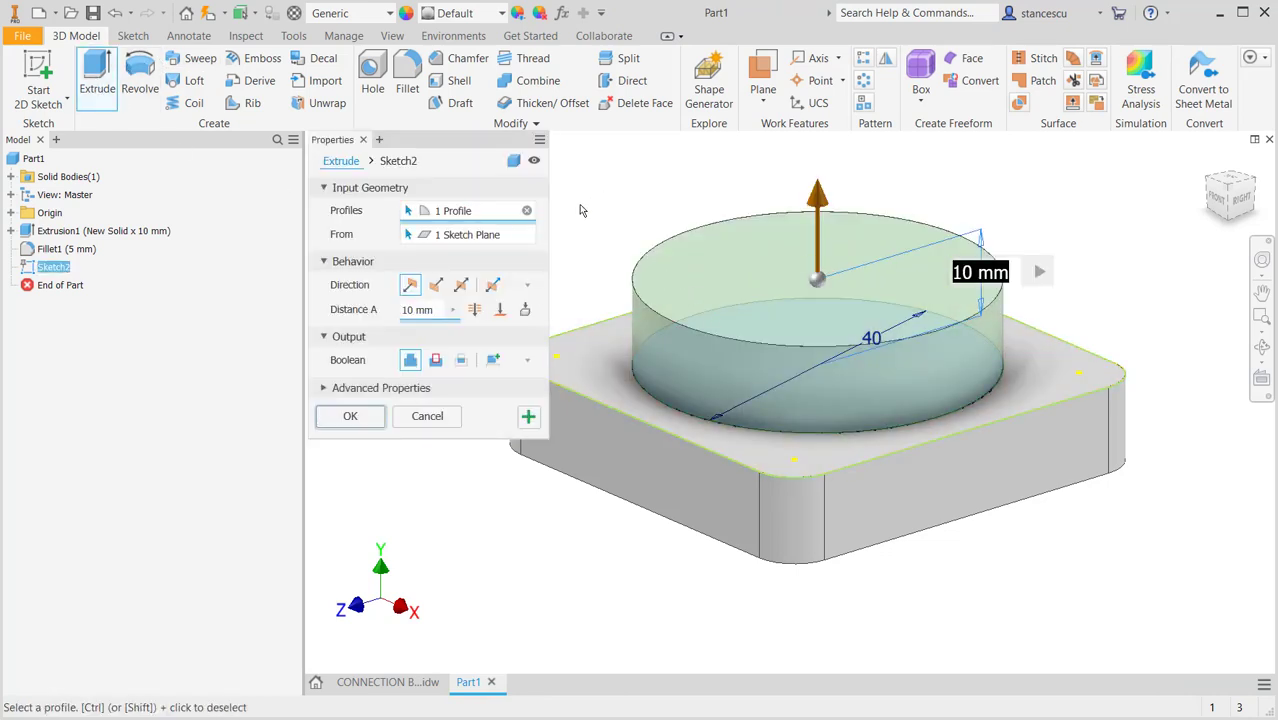
{"action": "type", "text": "42-"}
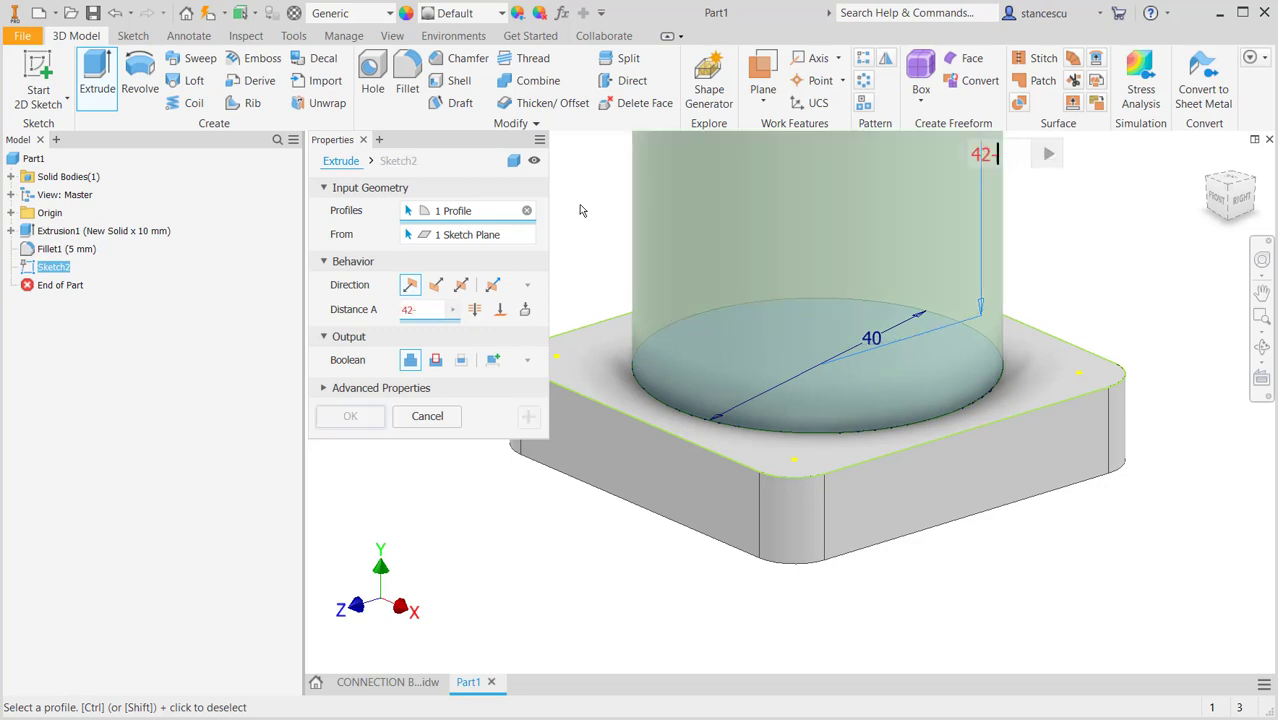
{"action": "type", "text": "10"}
{"action": "key", "text": "Return"}
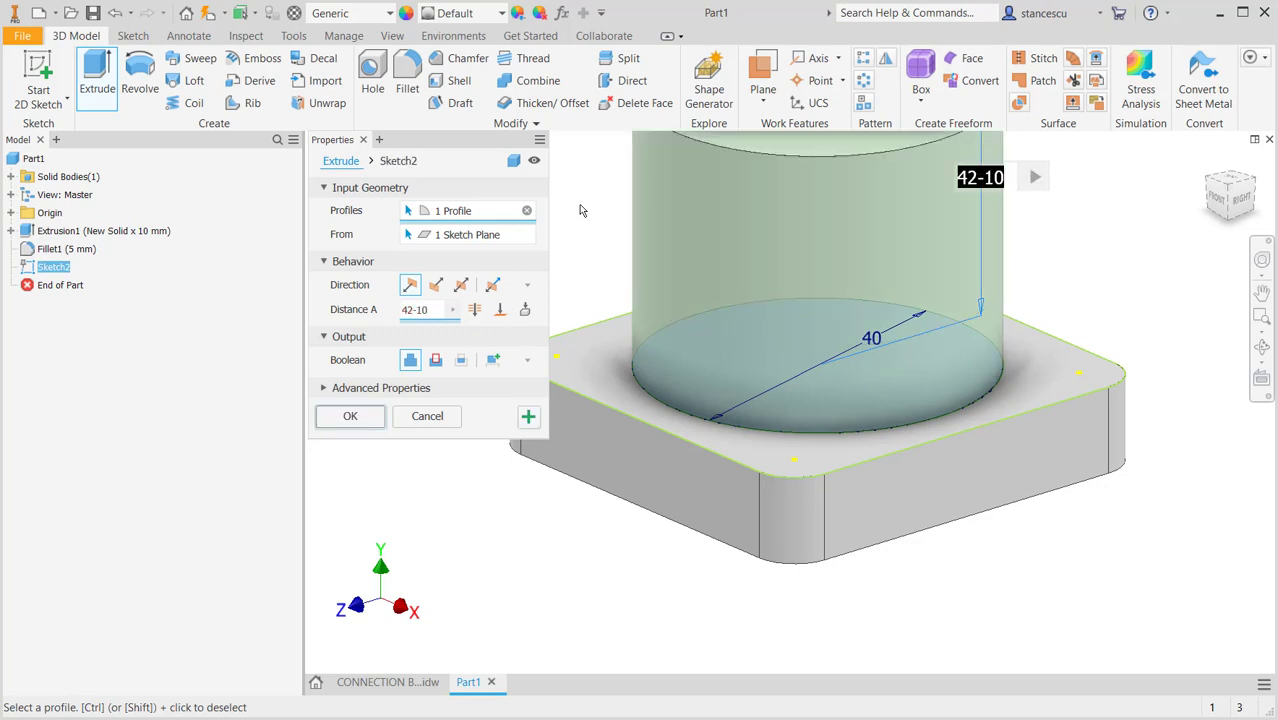
{"action": "left_click", "coordinate": [350, 416]}
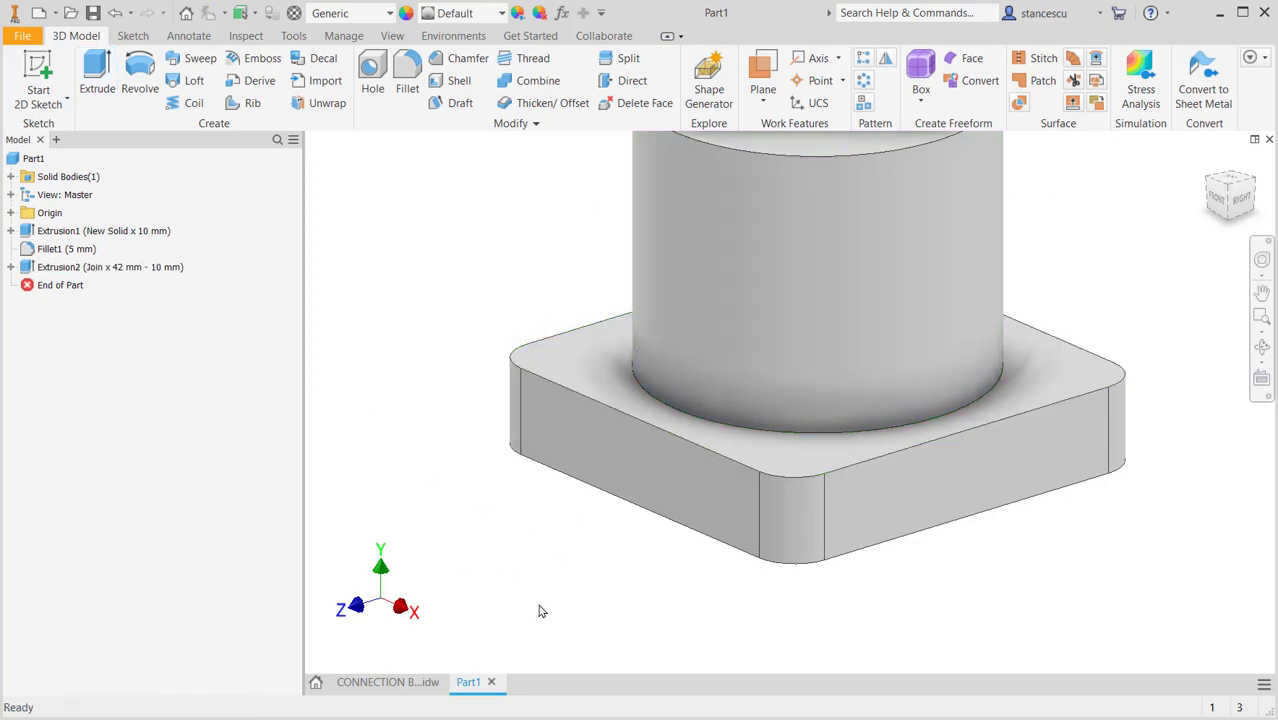
- Consult the drawing for the flange height and create a work plane offset -28 mm from the base plate's bottom face
{"action": "left_click", "coordinate": [380, 684]}
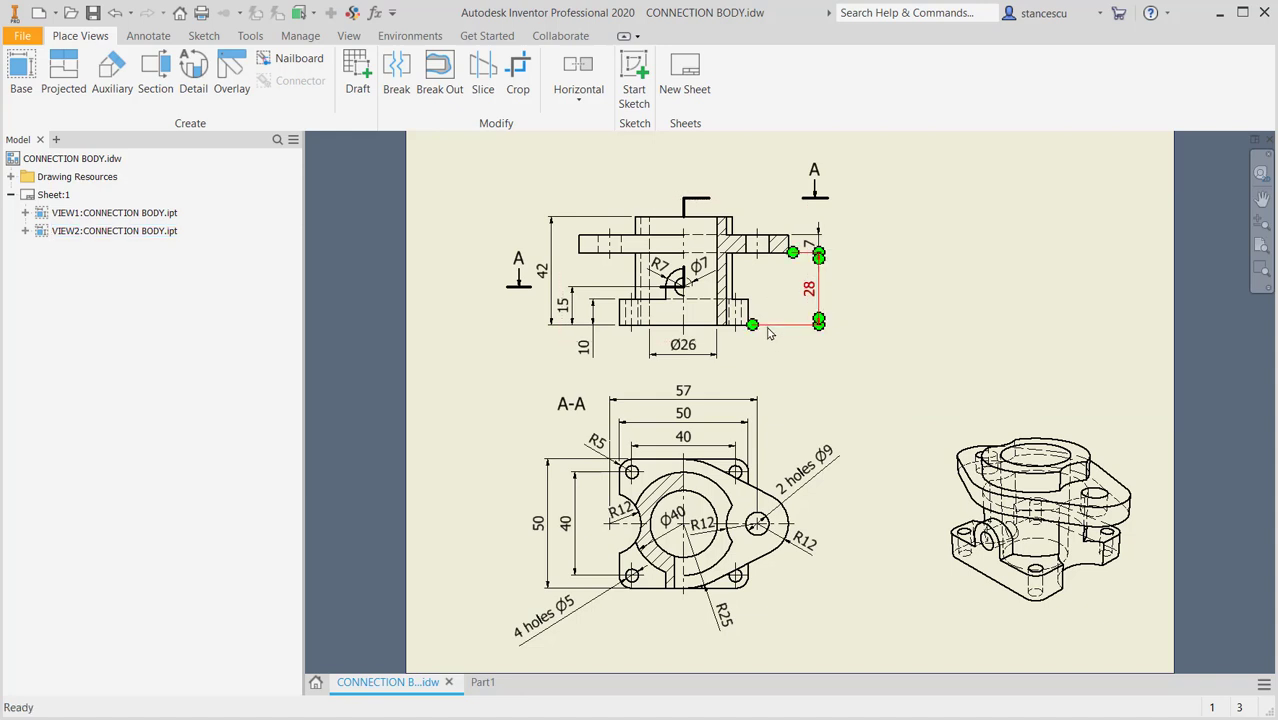
{"action": "left_click", "coordinate": [482, 681]}
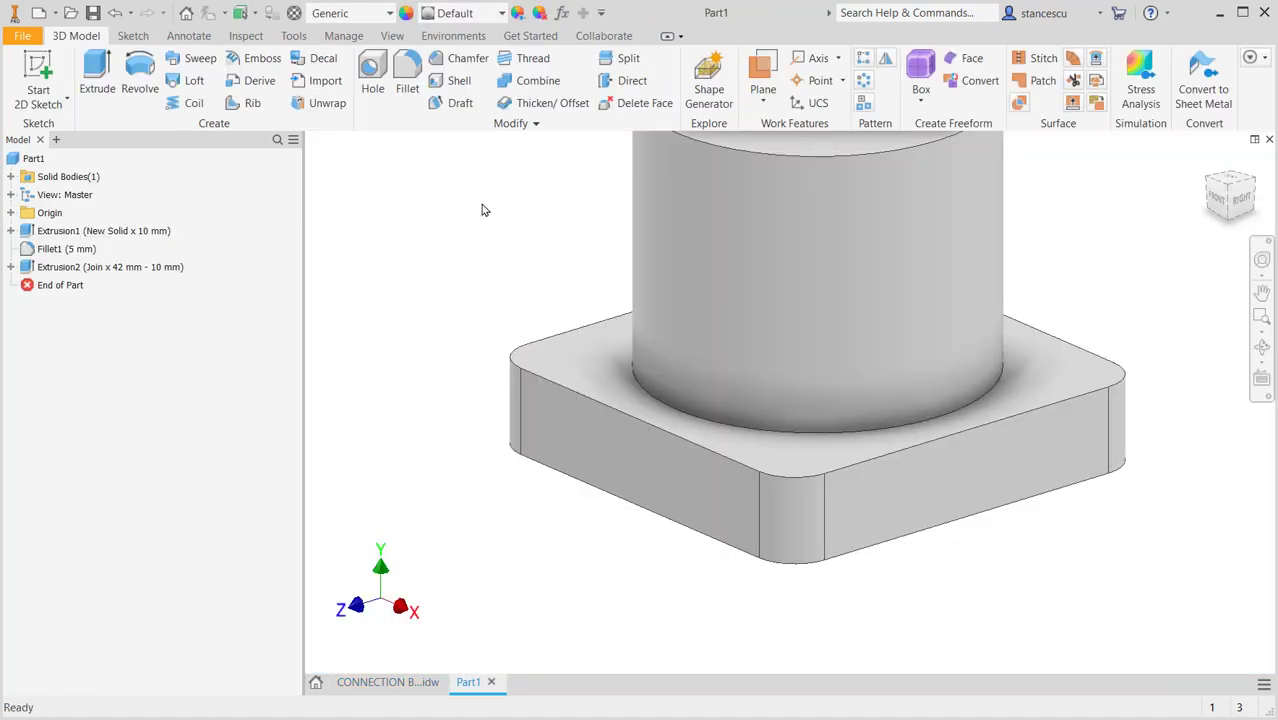
{"action": "left_click", "coordinate": [760, 72]}
{"action": "middle_click_drag", "start_coordinate": [534, 537], "coordinate": [621, 429], "text": "shift"}
{"action": "left_click_drag", "start_coordinate": [621, 429], "coordinate": [620, 271]}
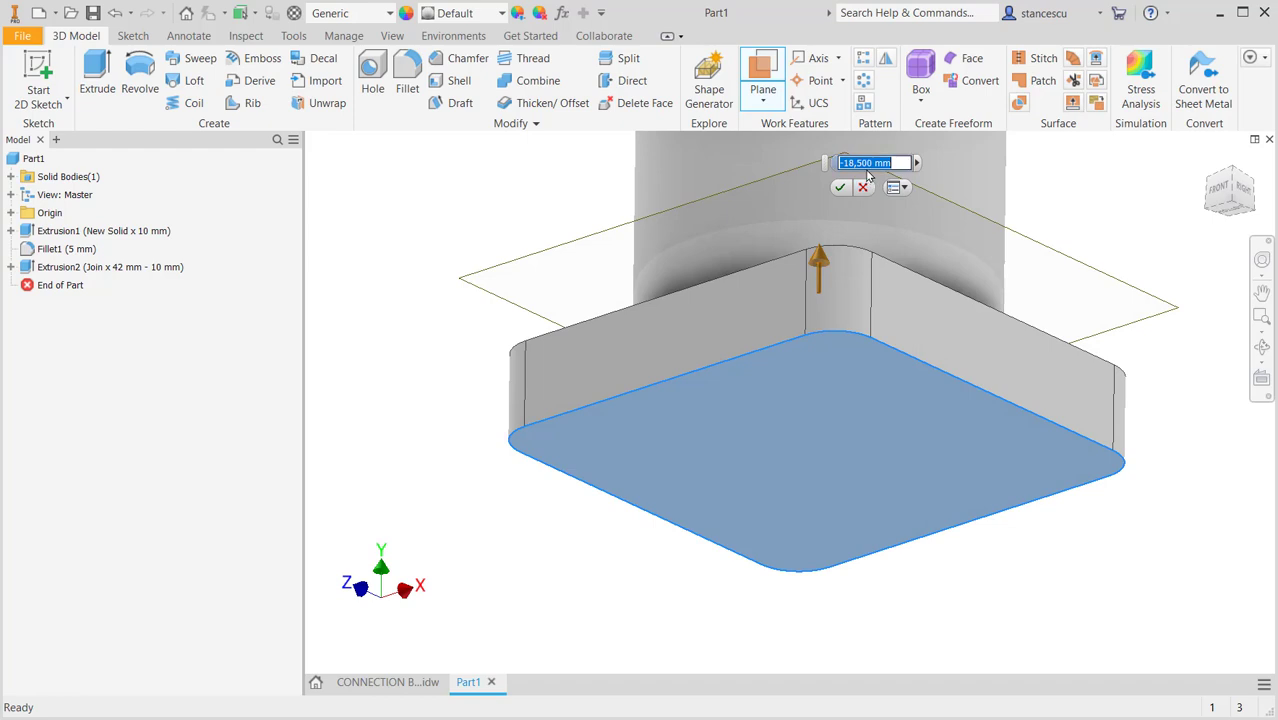
{"action": "type", "text": "-"}
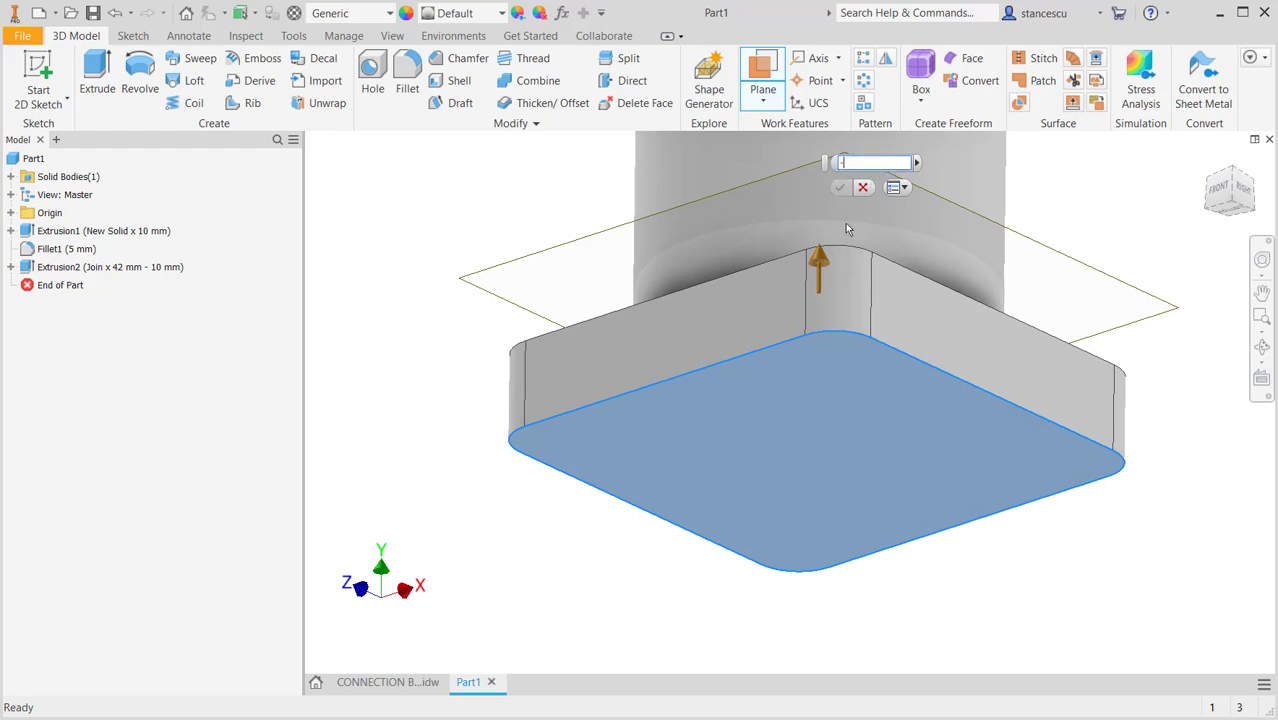
{"action": "type", "text": "28"}
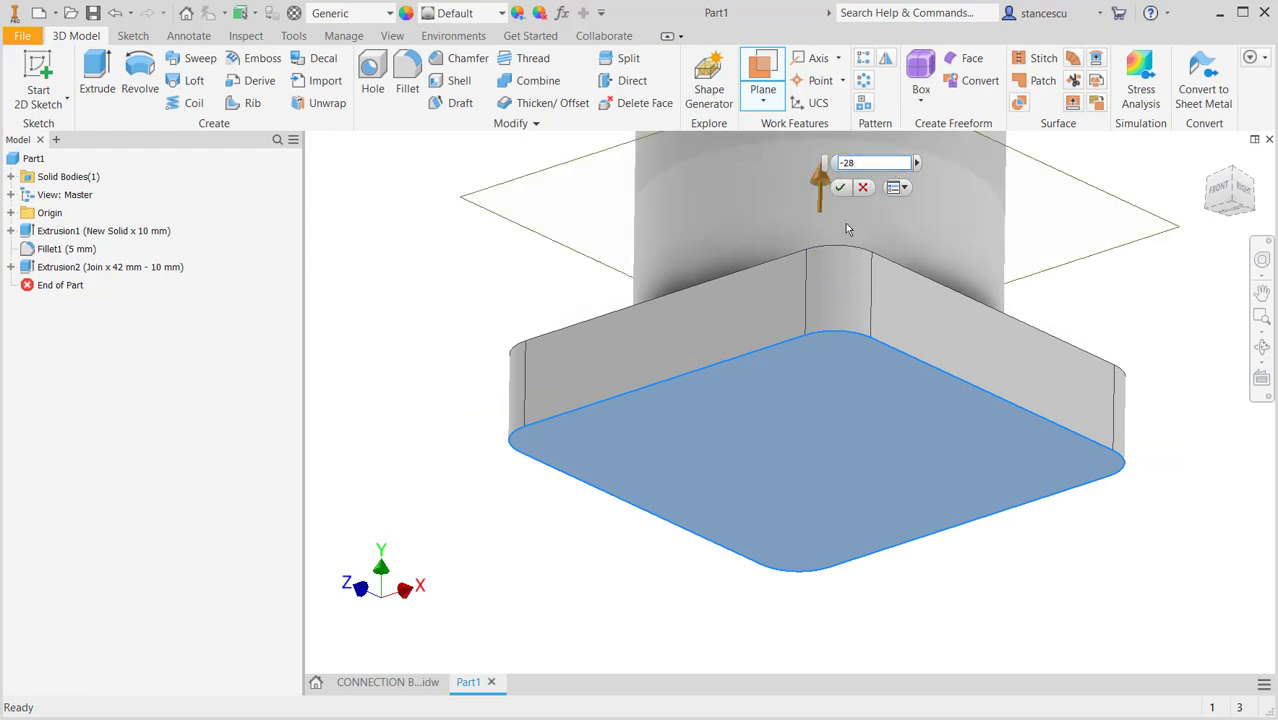
{"action": "left_click", "coordinate": [842, 188]}
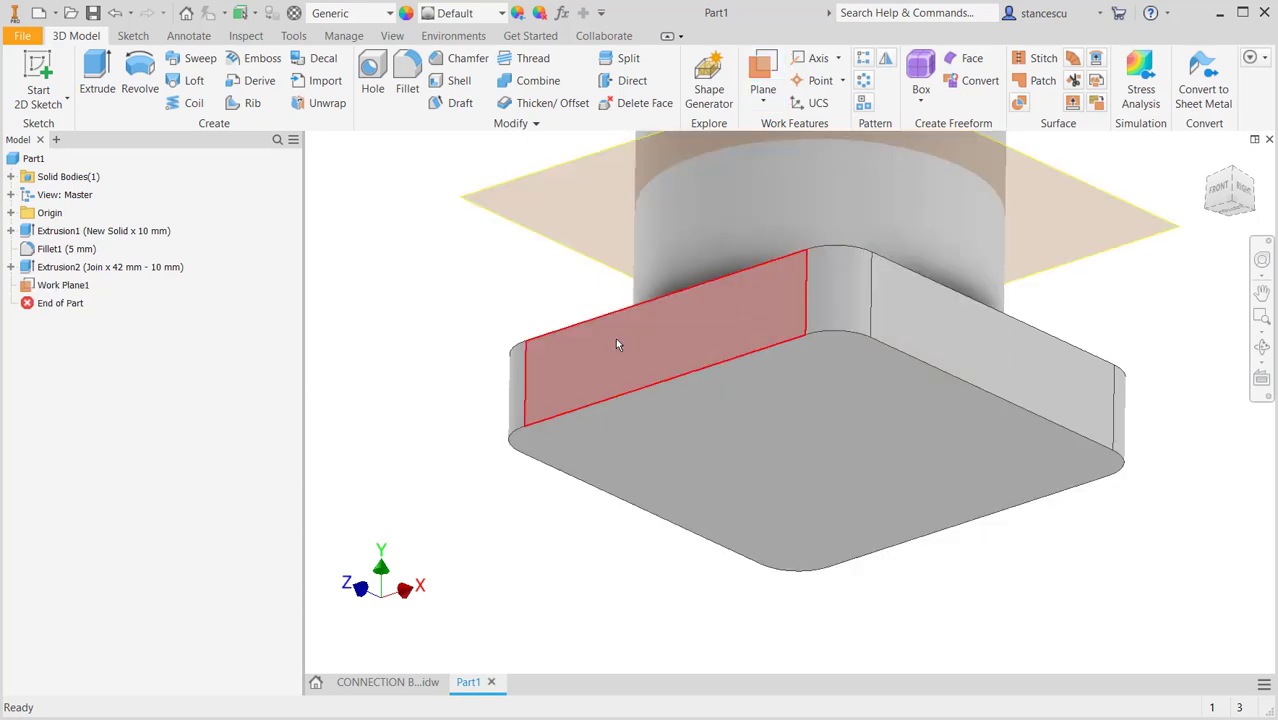
- Start a 2D sketch on the offset work plane and slice the graphics at the sketch plane
{"action": "middle_click_drag", "start_coordinate": [576, 384], "coordinate": [593, 422], "text": "shift"}
{"action": "left_click_drag", "start_coordinate": [634, 431], "coordinate": [582, 422]}
{"action": "key", "text": "Escape"}
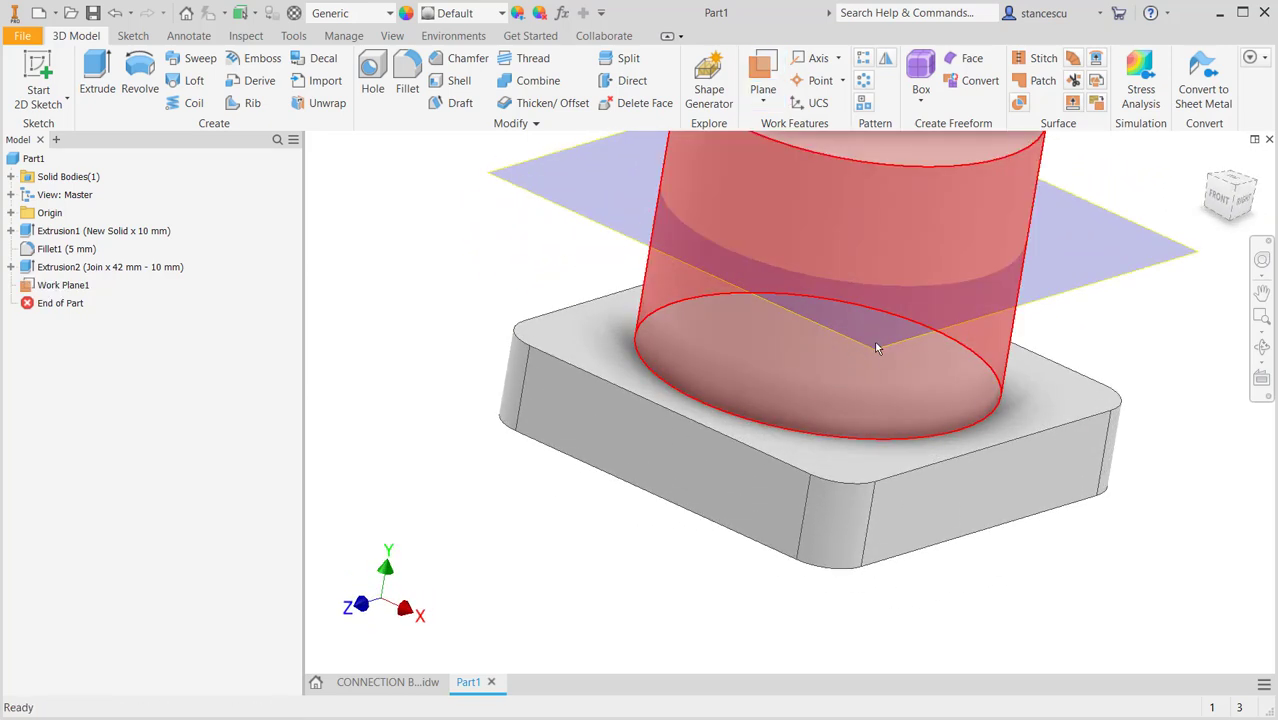
{"action": "left_click", "coordinate": [1078, 287]}
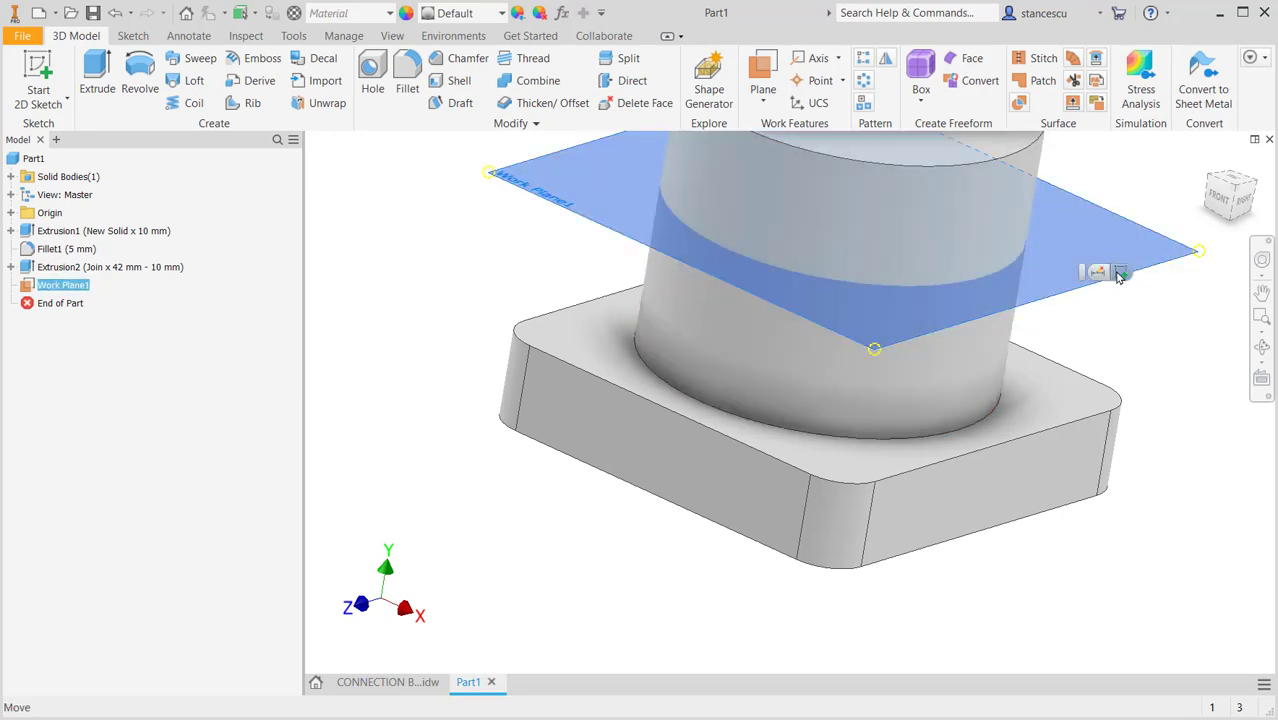
{"action": "left_click", "coordinate": [1112, 274]}
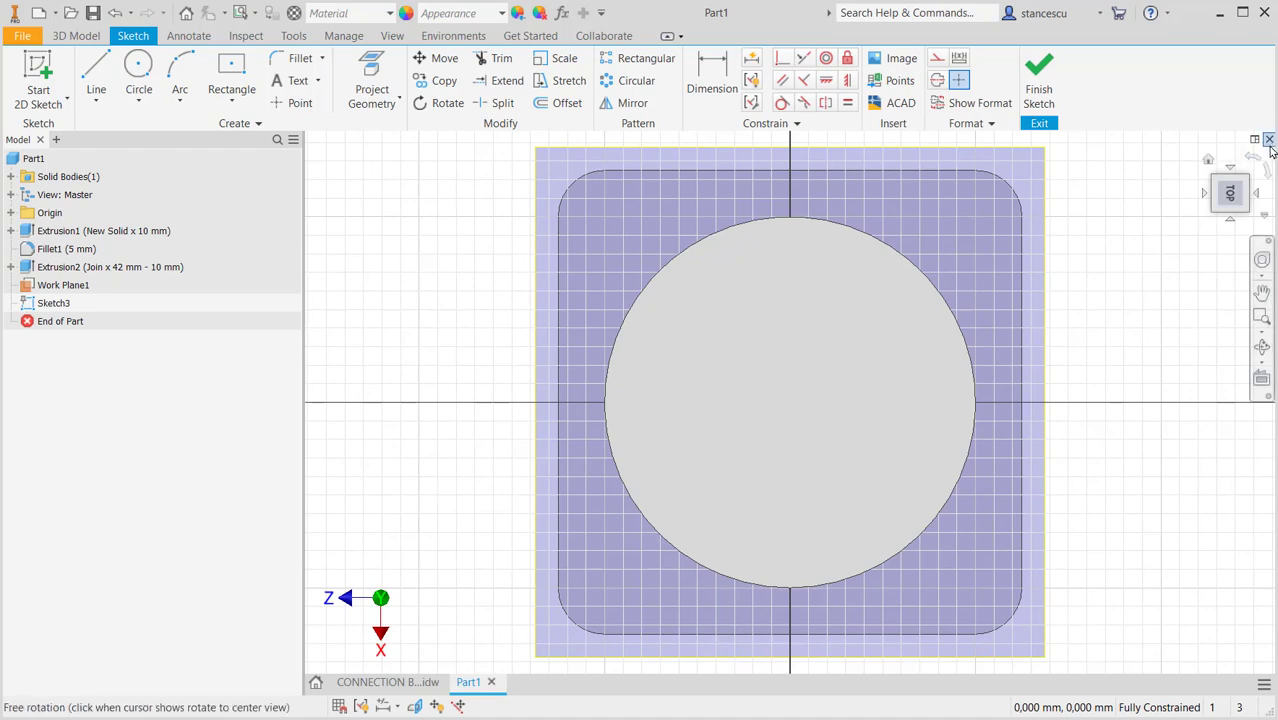
{"action": "left_click", "coordinate": [1256, 161]}
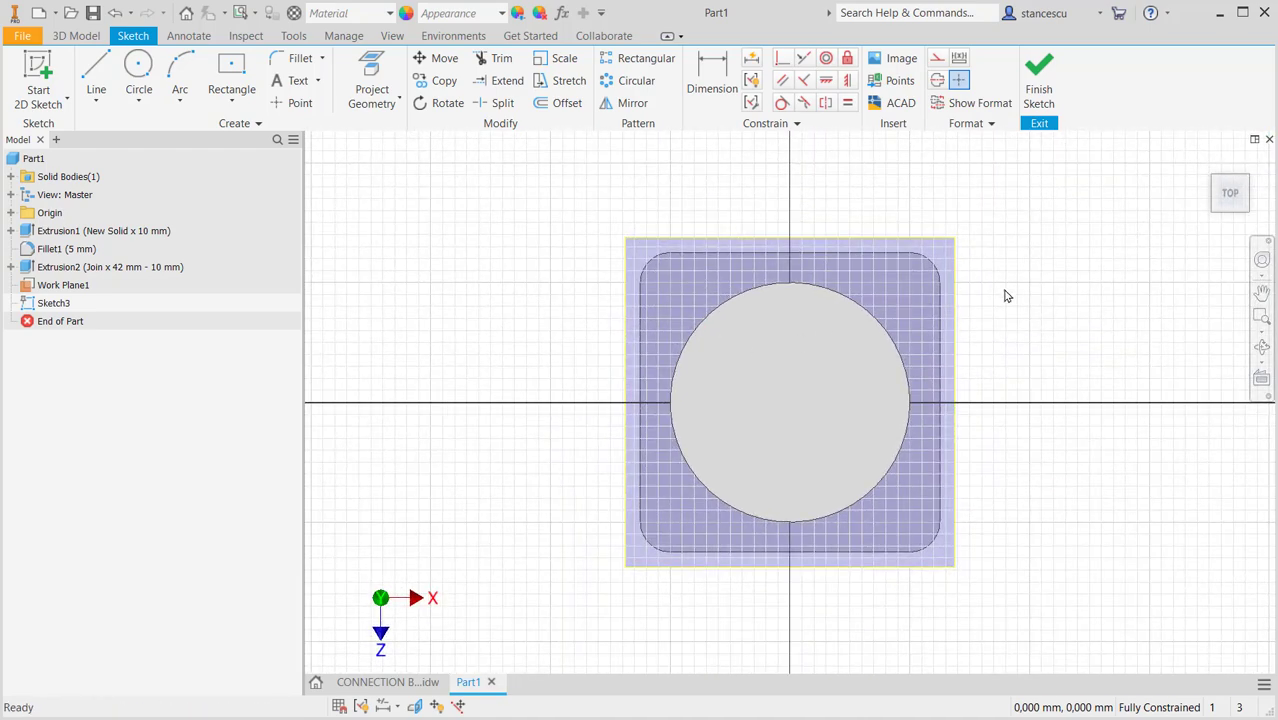
{"action": "key", "text": "F7"}
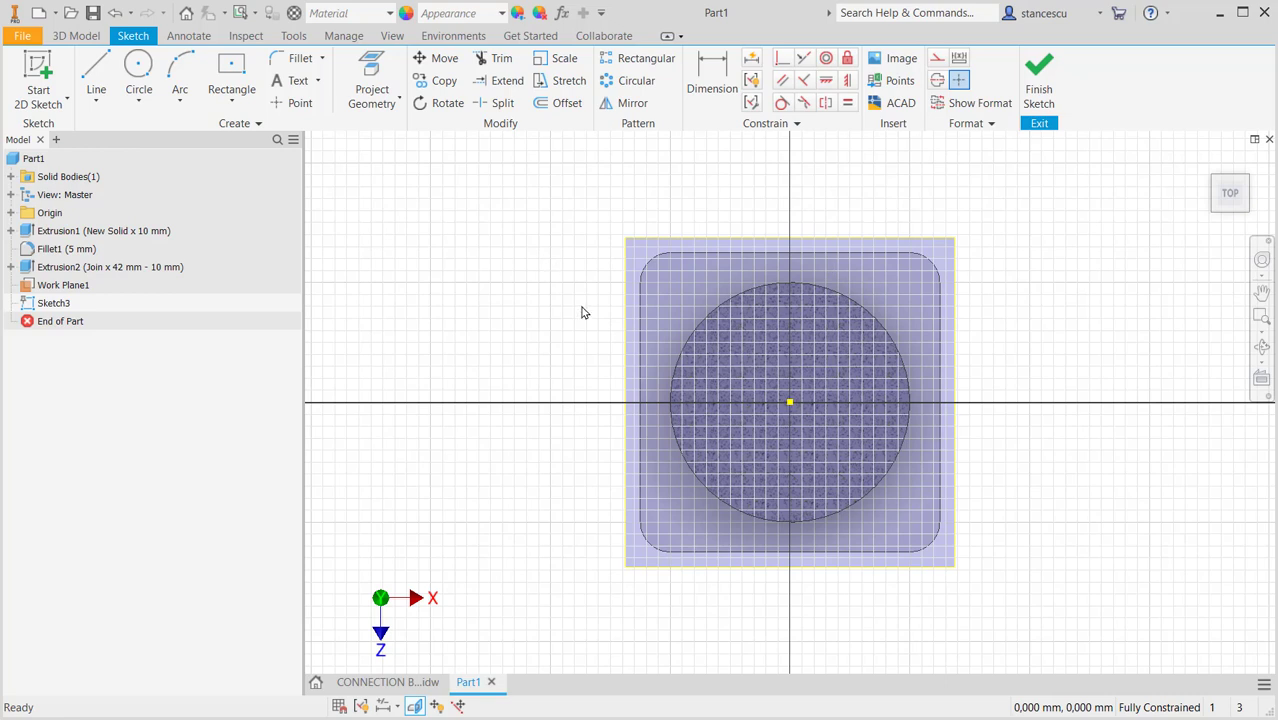
{"action": "middle_click_drag", "start_coordinate": [582, 313], "coordinate": [576, 262]}
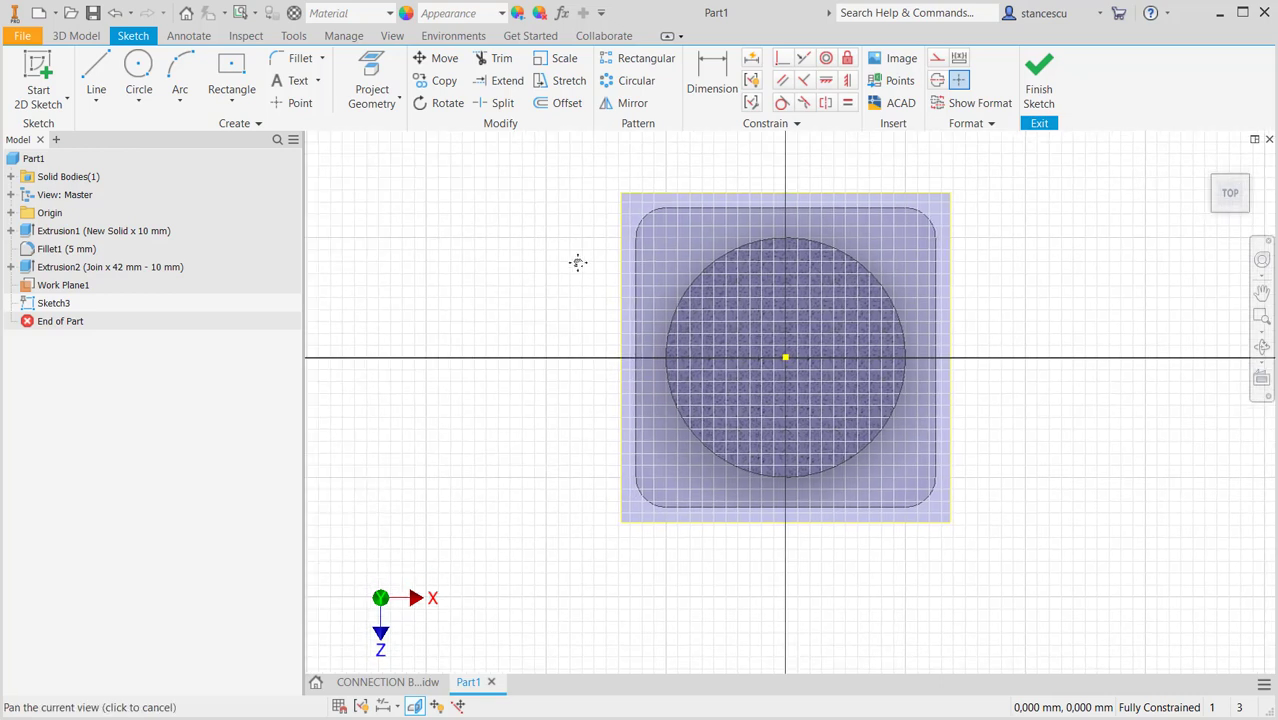
- Sketch a closed, roughly oval flange outline around the cylinder from four slanted lines alternating with four arcs
{"action": "left_click", "coordinate": [97, 75]}
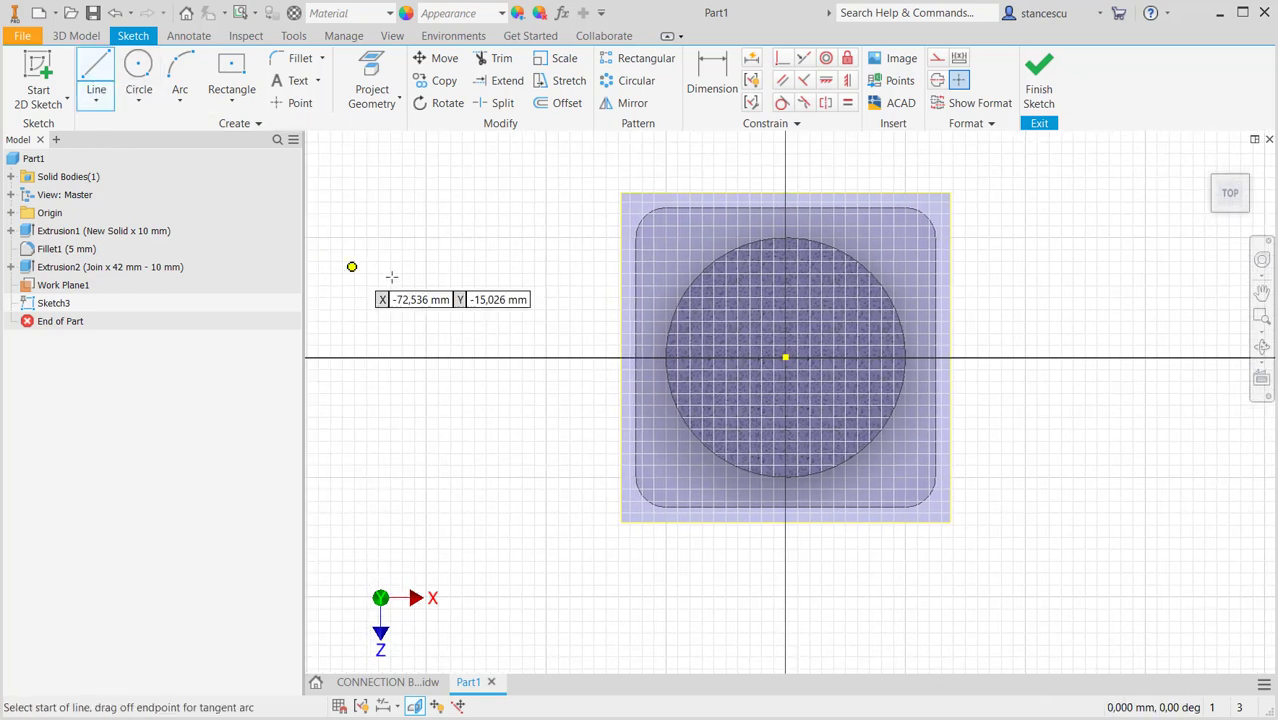
{"action": "left_click", "coordinate": [557, 274]}
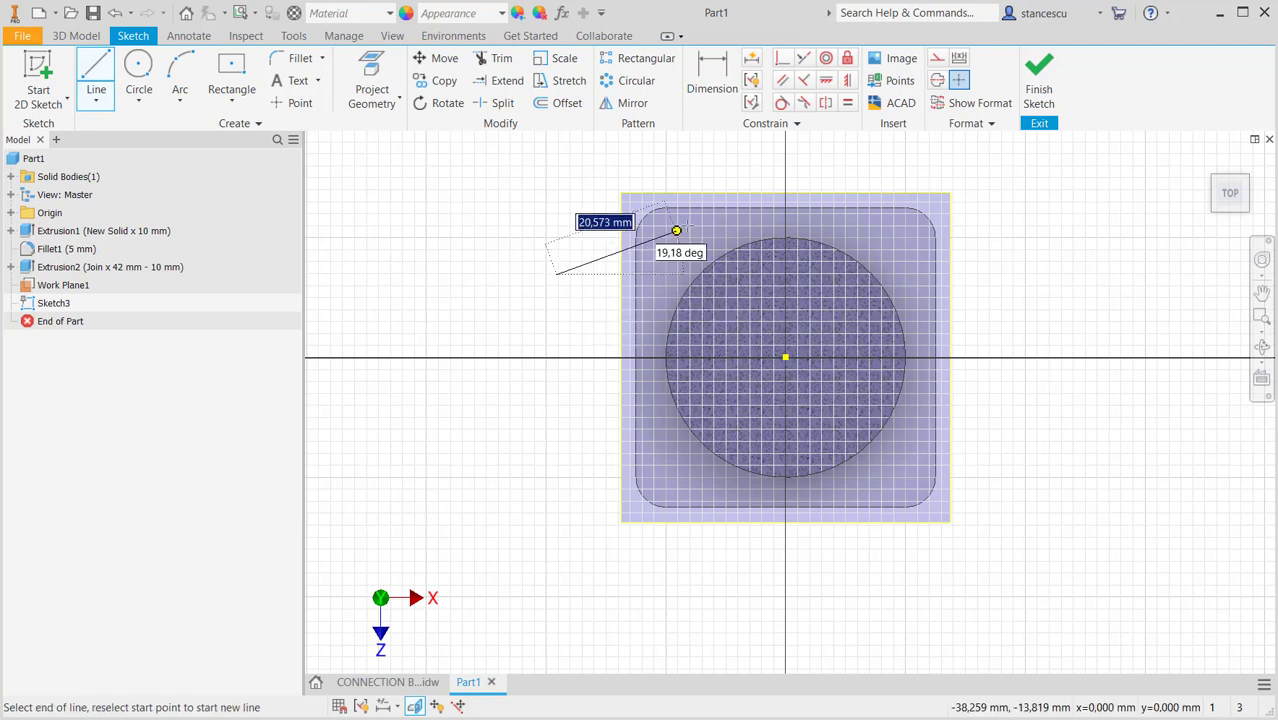
{"action": "left_click", "coordinate": [749, 218]}
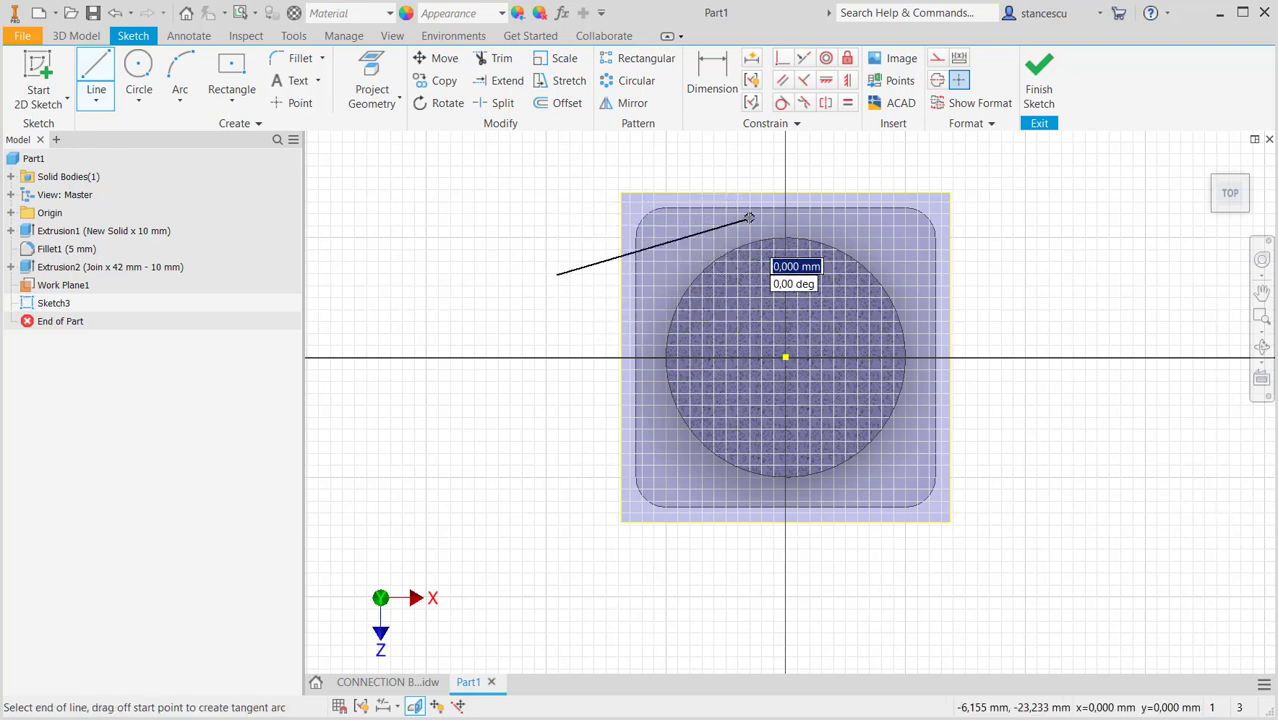
{"action": "mouse_move", "coordinate": [749, 218]}
{"action": "left_mouse_down"}
{"action": "mouse_move", "coordinate": [878, 229]}
{"action": "mouse_move", "coordinate": [881, 216]}
{"action": "left_mouse_up"}
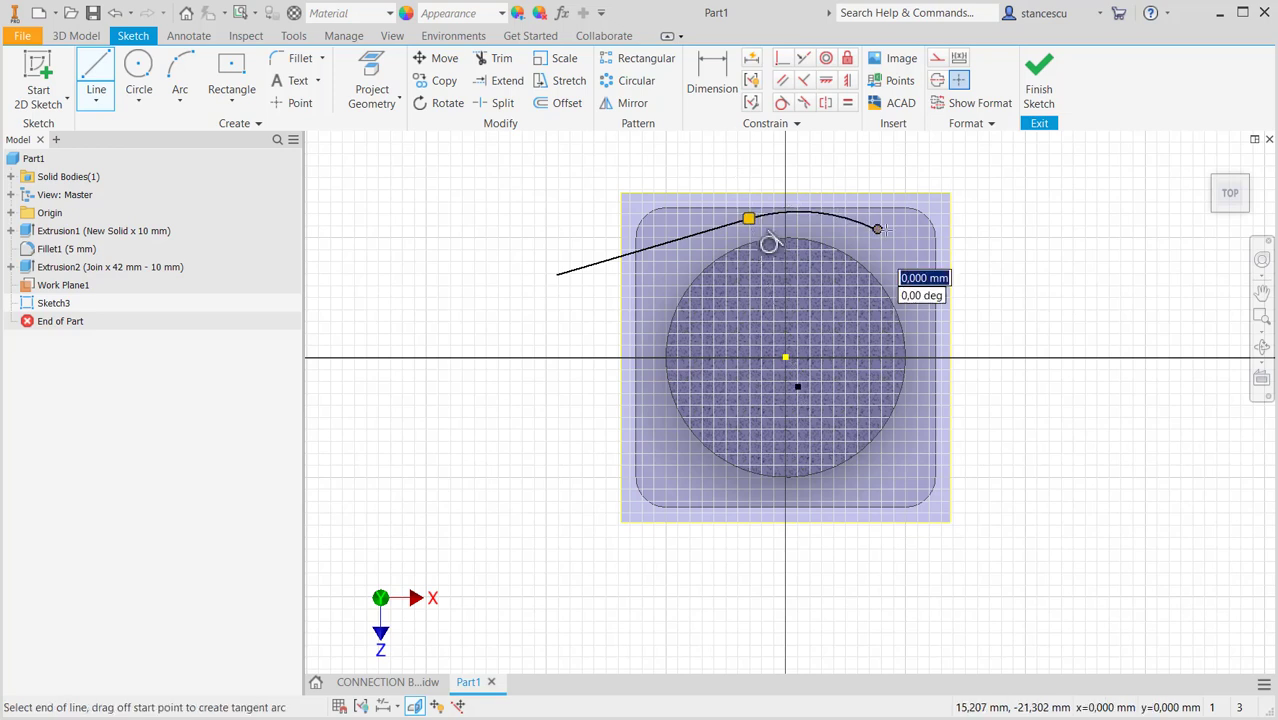
{"action": "left_click", "coordinate": [1028, 305]}
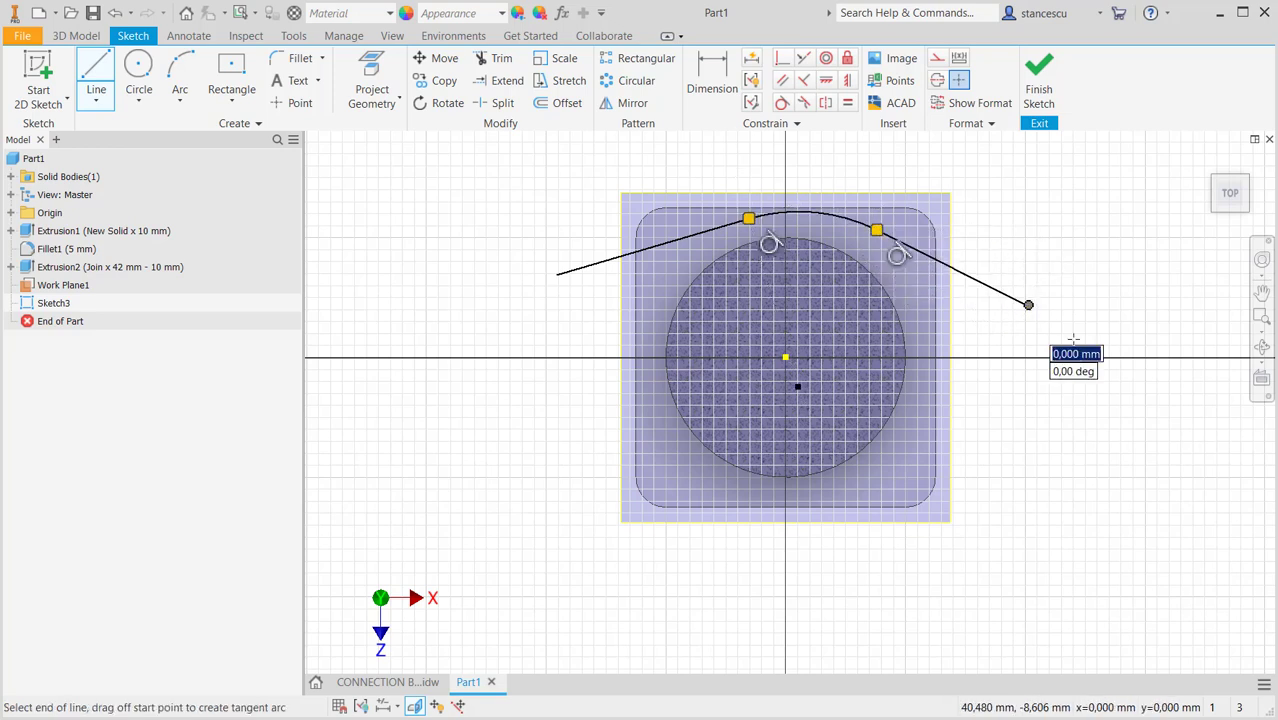
{"action": "left_click_drag", "start_coordinate": [1028, 305], "coordinate": [1028, 420]}
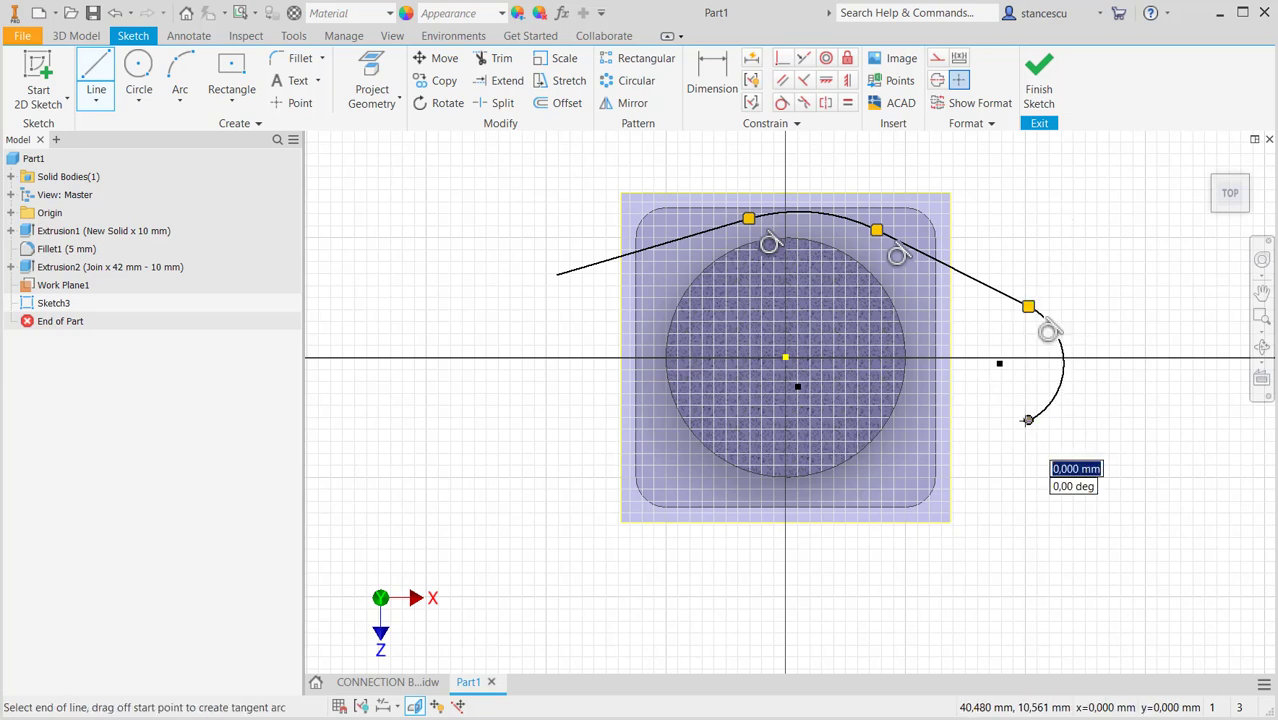
{"action": "left_click", "coordinate": [821, 529]}
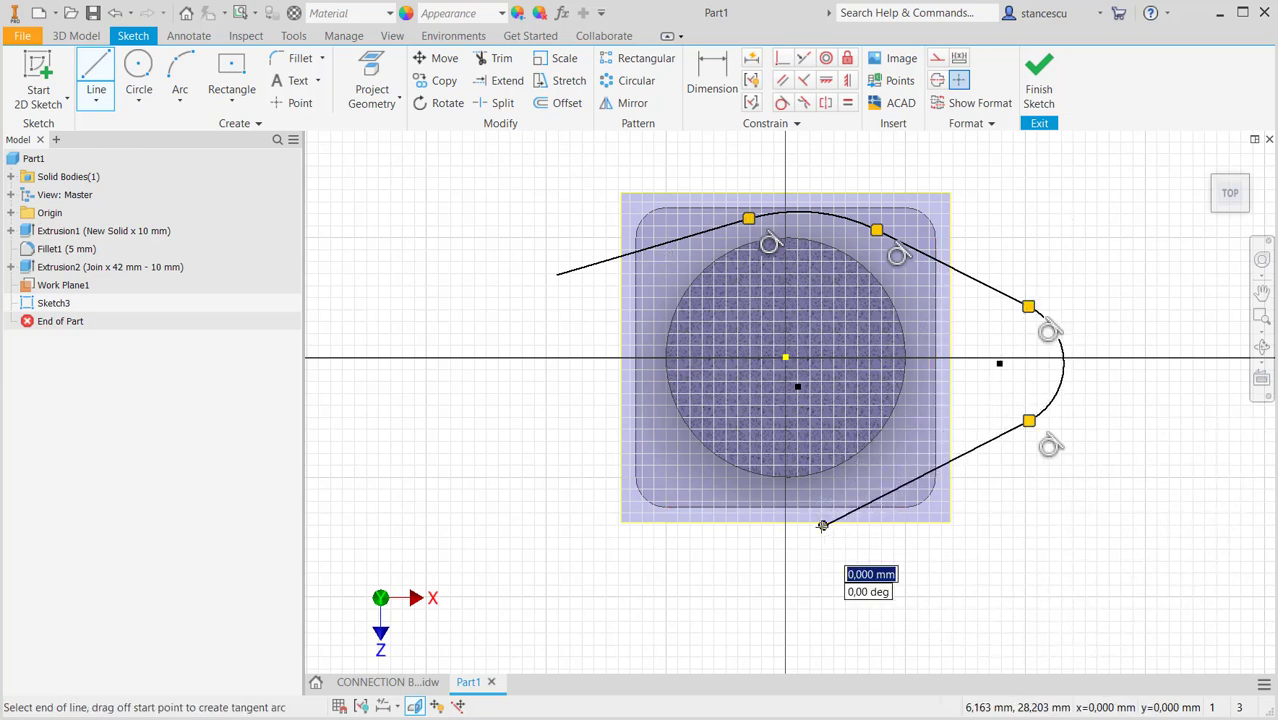
{"action": "left_click_drag", "start_coordinate": [821, 529], "coordinate": [663, 527]}
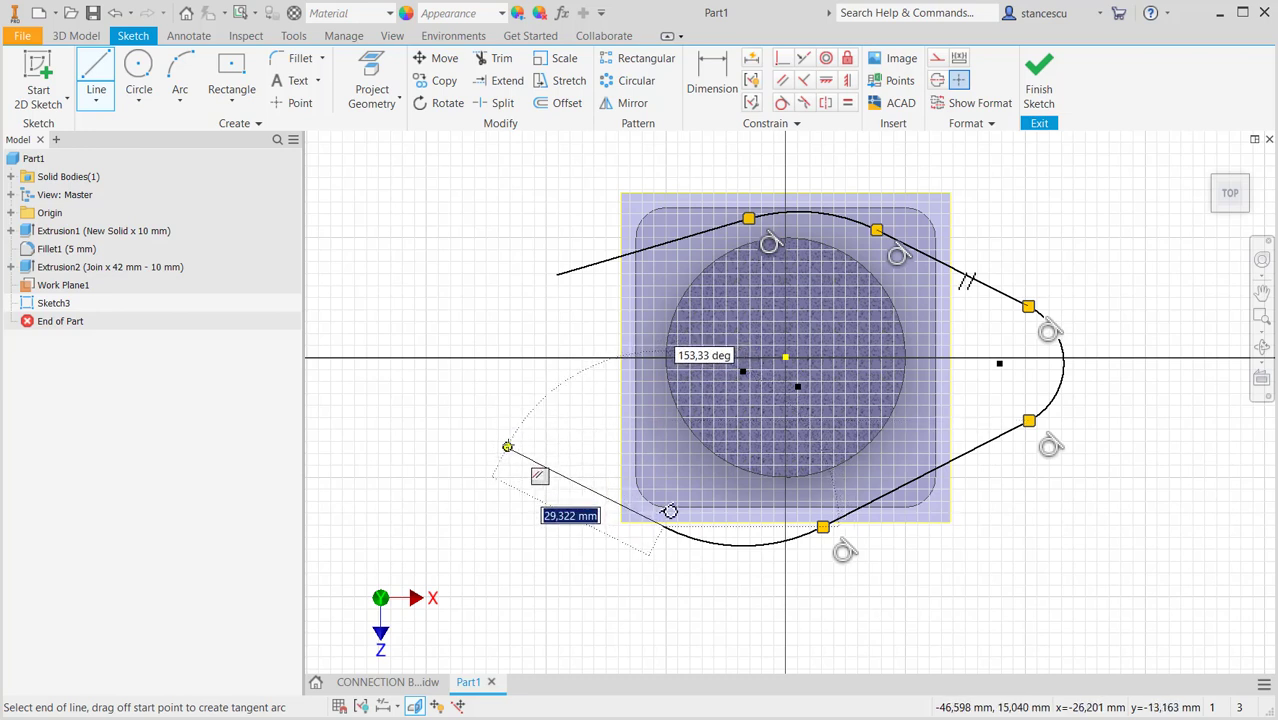
{"action": "left_click", "coordinate": [507, 446]}
{"action": "left_click_drag", "start_coordinate": [507, 446], "coordinate": [557, 274]}
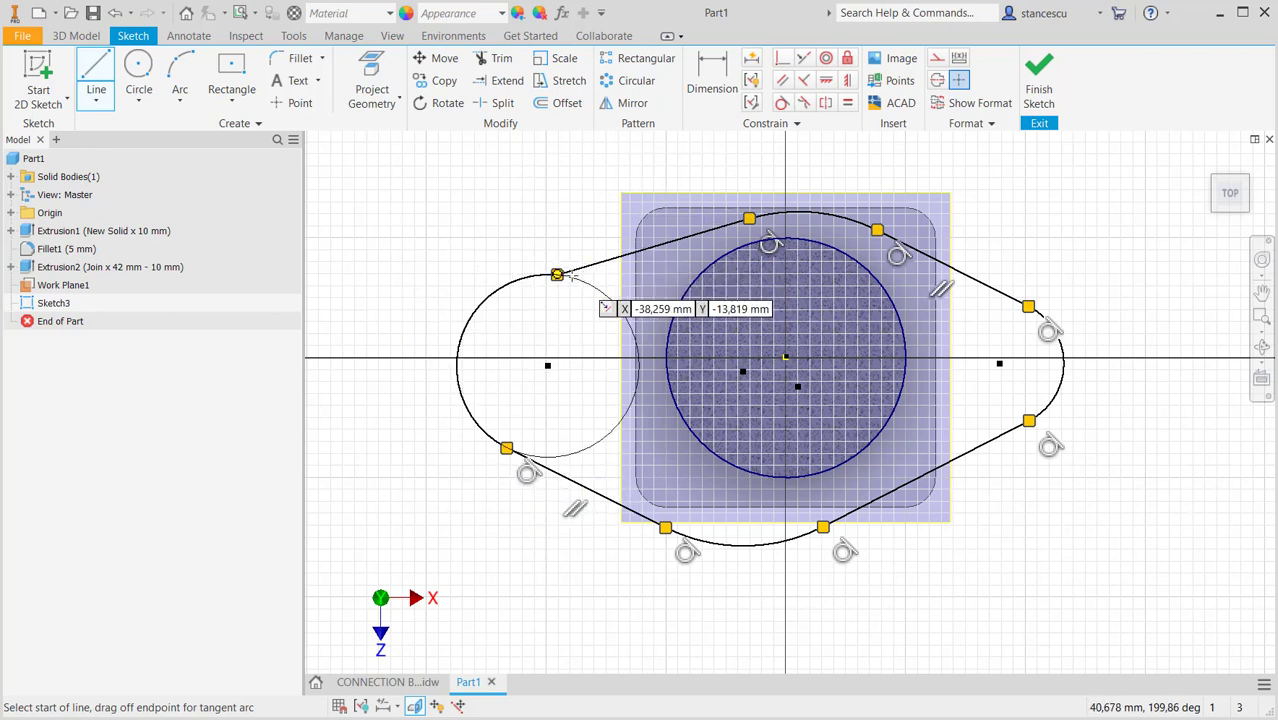
- Apply a tangent constraint between the outline's left end arc and the upper-left slanted line
{"action": "left_click", "coordinate": [782, 103]}
{"action": "left_click", "coordinate": [529, 283]}
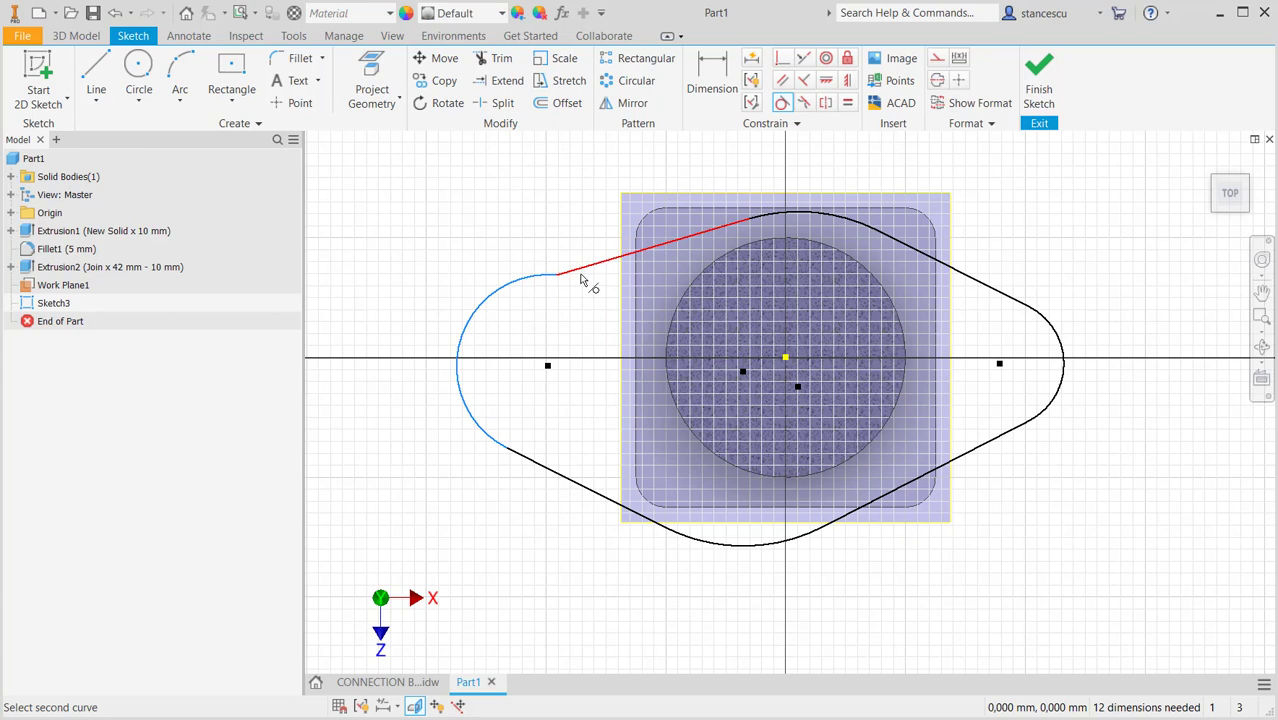
{"action": "left_click", "coordinate": [582, 268]}
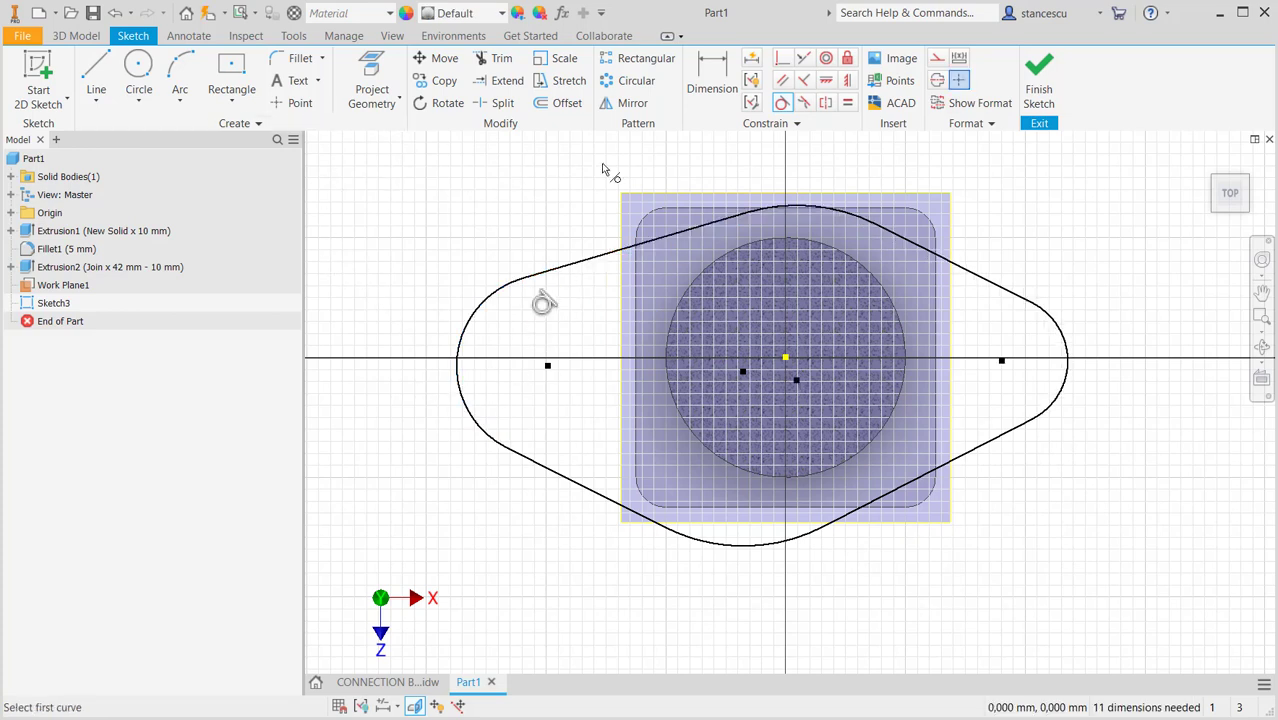
- Make the outline's left and right end arcs equal, and the upper and lower middle arcs equal
{"action": "left_click", "coordinate": [848, 103]}
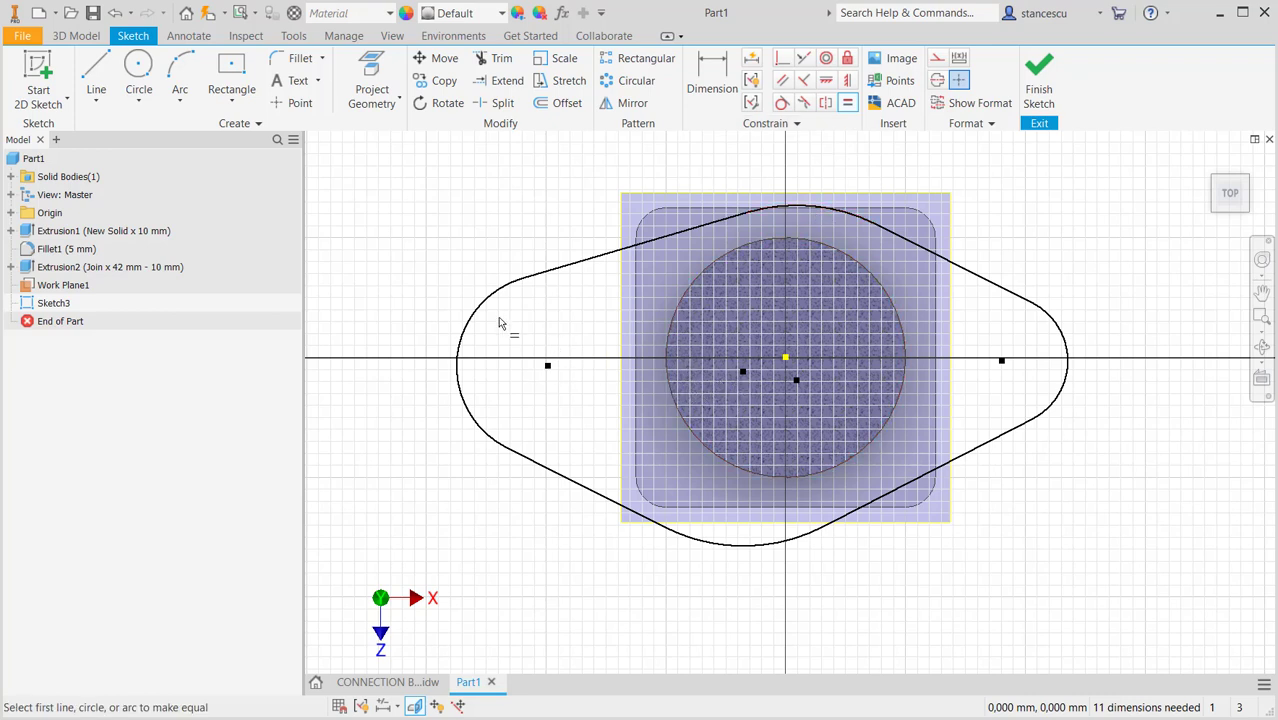
{"action": "left_click", "coordinate": [461, 340]}
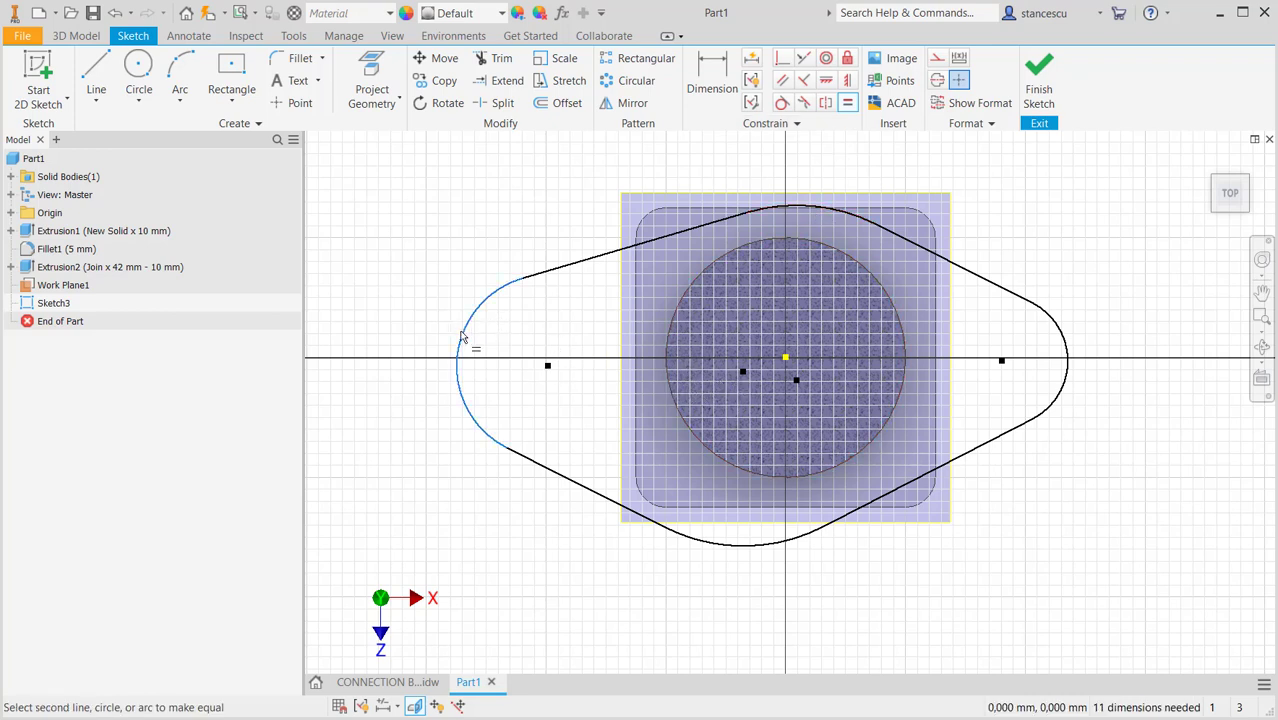
{"action": "left_click", "coordinate": [1067, 342]}
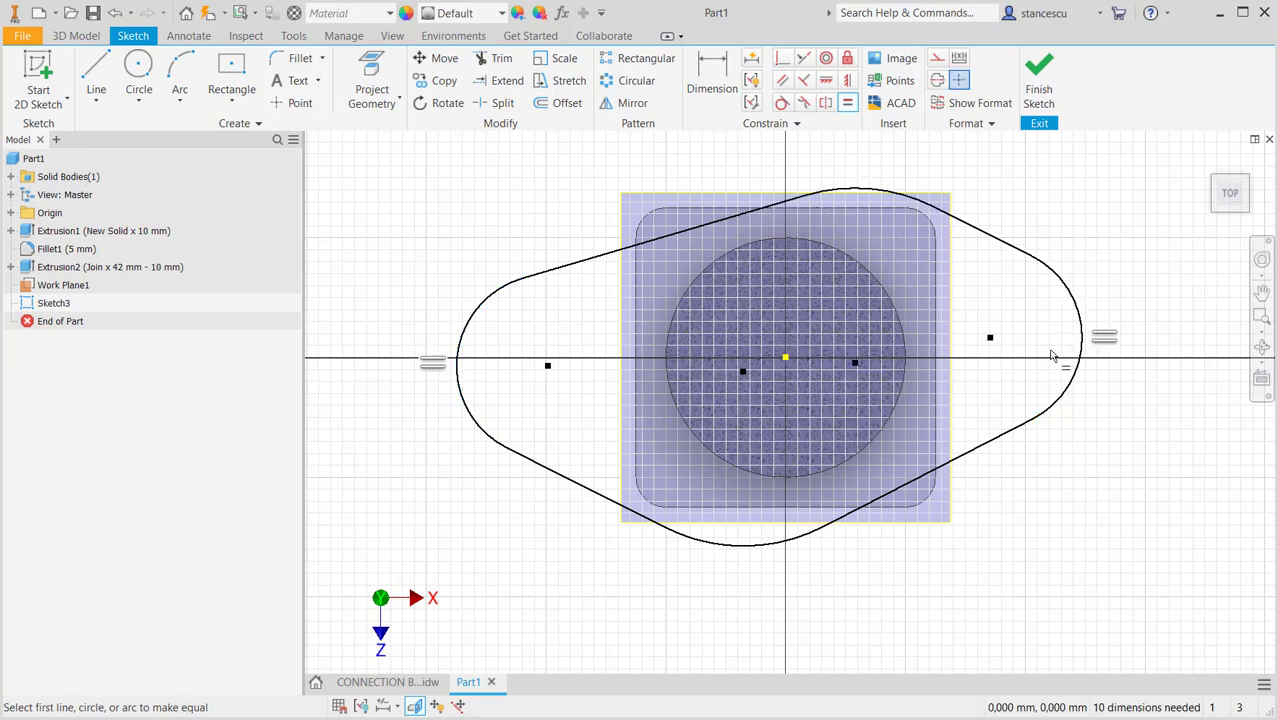
{"action": "left_click", "coordinate": [849, 192]}
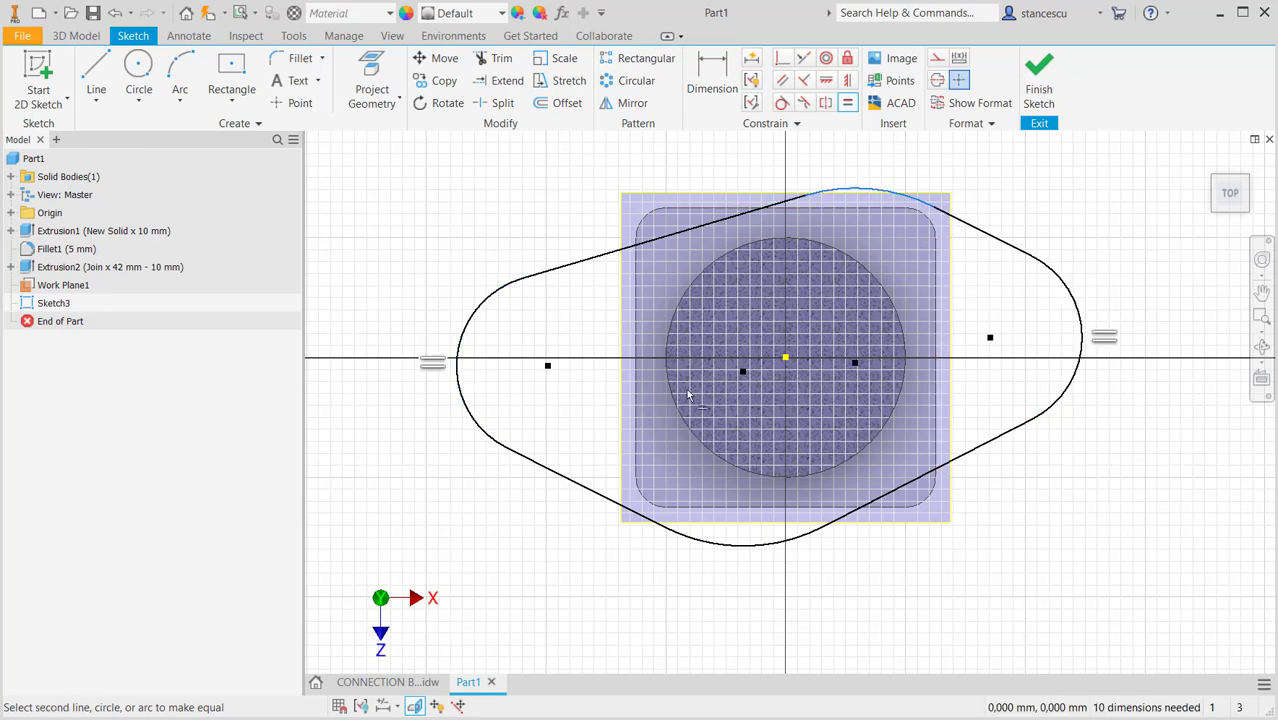
{"action": "left_click", "coordinate": [733, 545]}
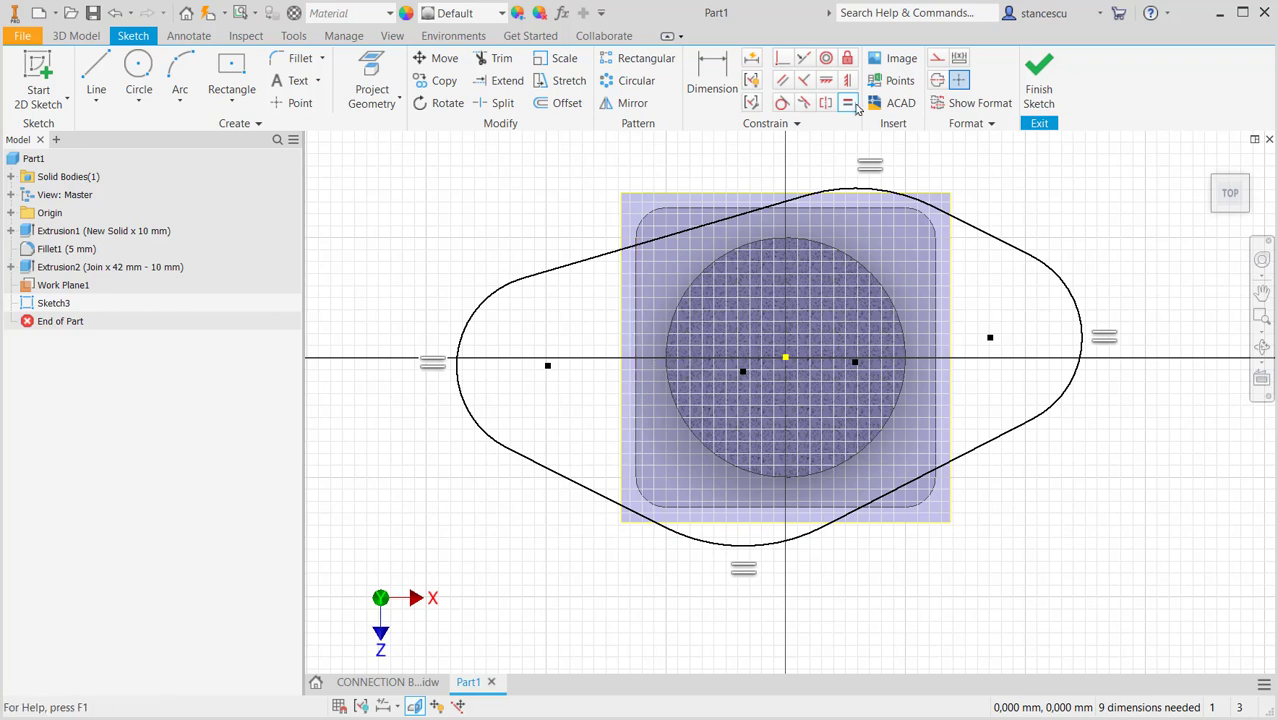
- Make the centres of the upper and lower middle arcs coincident with each other and with the sketch origin
{"action": "left_click", "coordinate": [782, 58]}
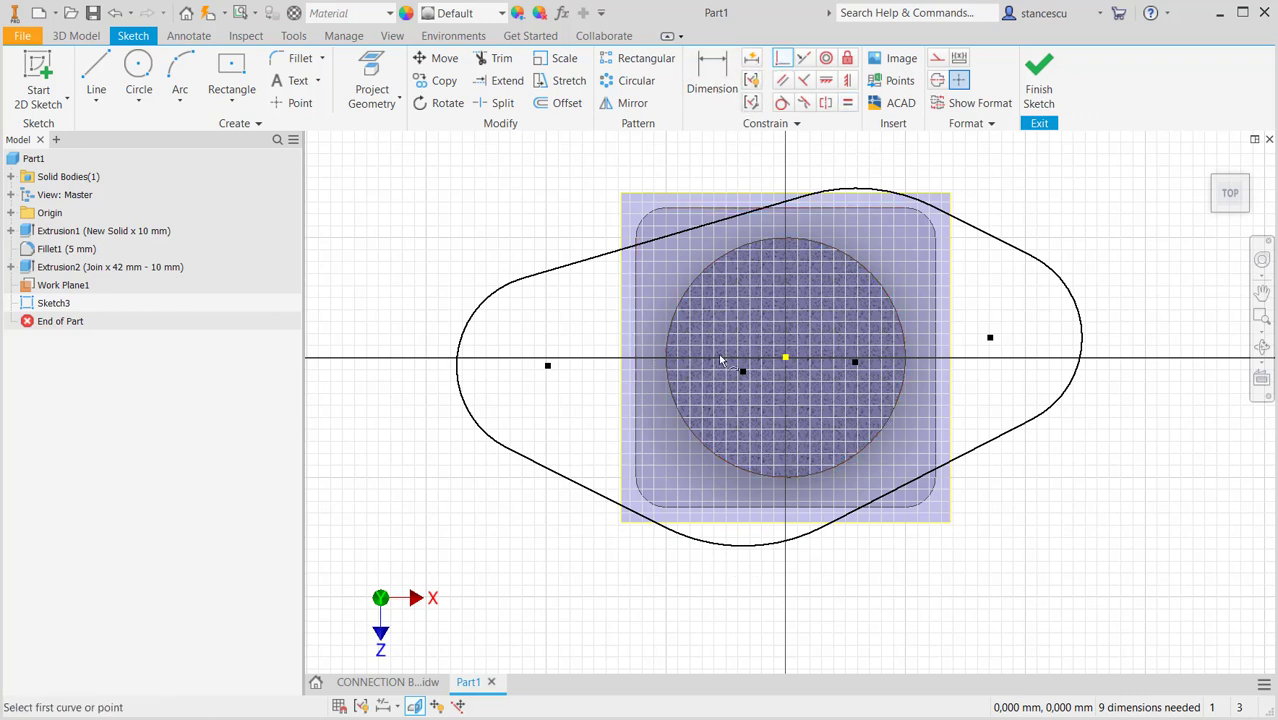
{"action": "left_click", "coordinate": [743, 373]}
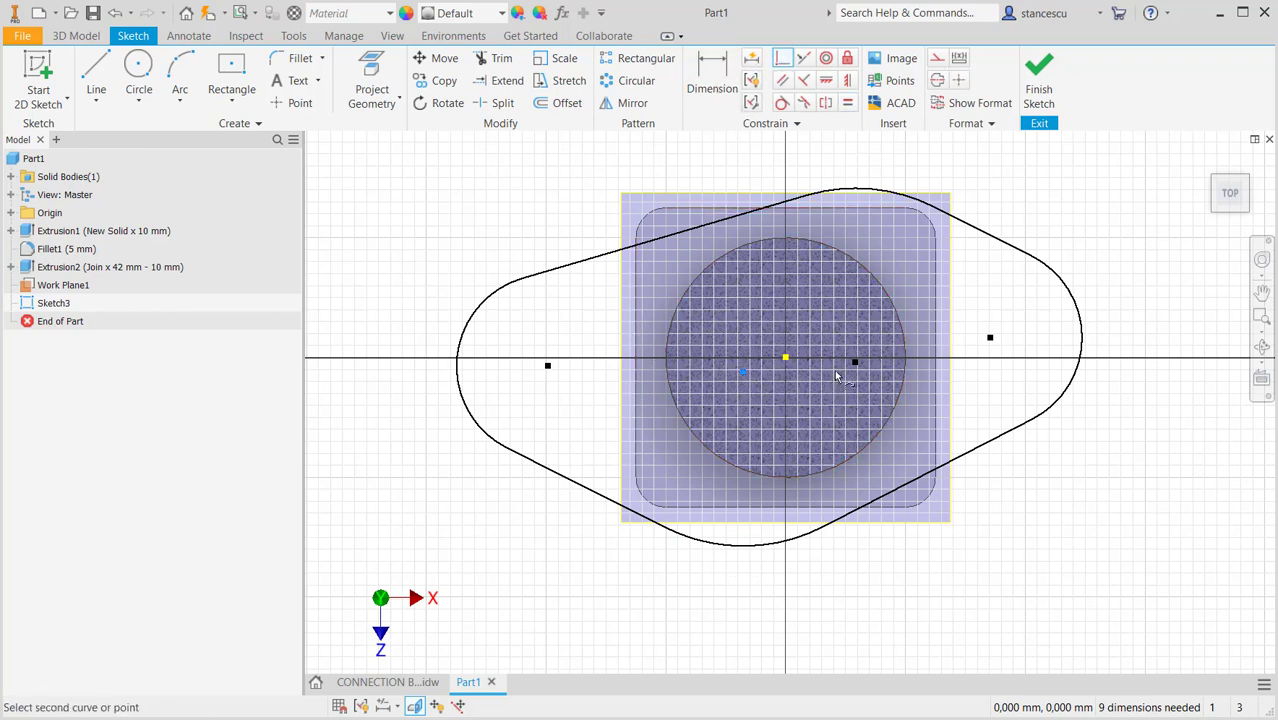
{"action": "left_click", "coordinate": [855, 364]}
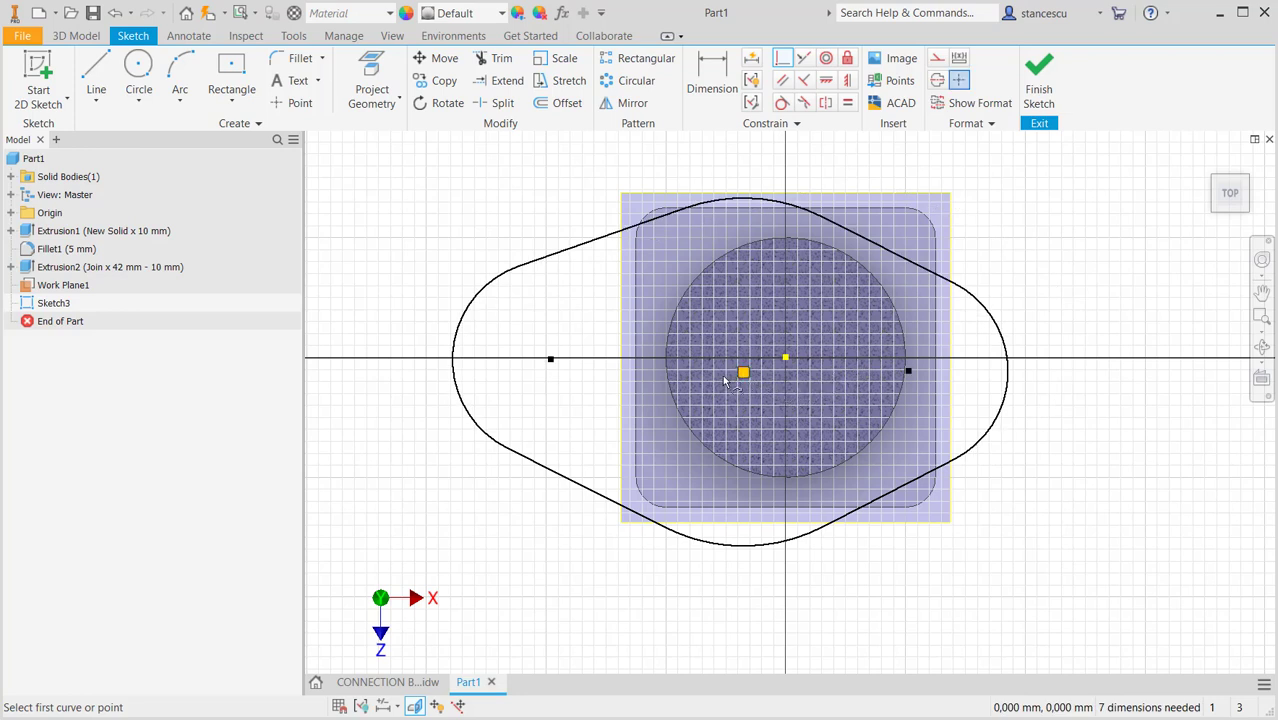
{"action": "left_click", "coordinate": [743, 373]}
{"action": "left_click", "coordinate": [785, 358]}
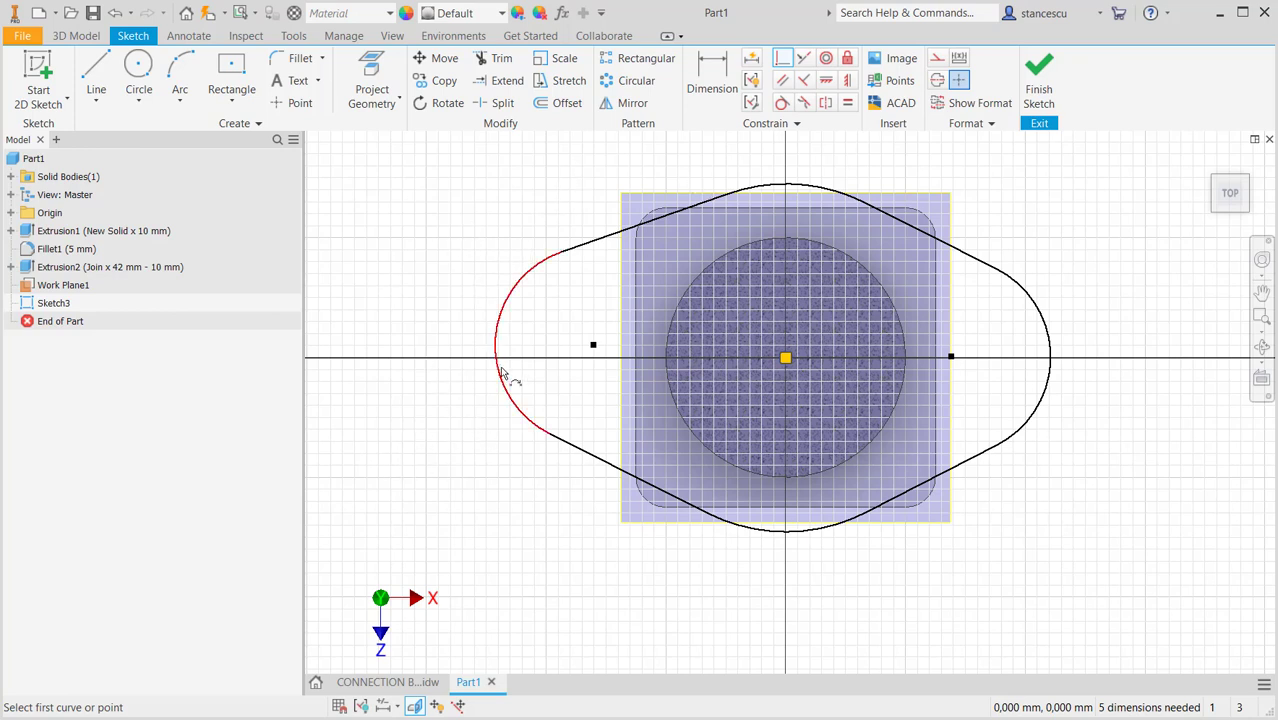
- Align the centres of the two end arcs horizontally with each other and with the sketch origin
{"action": "left_click", "coordinate": [826, 80]}
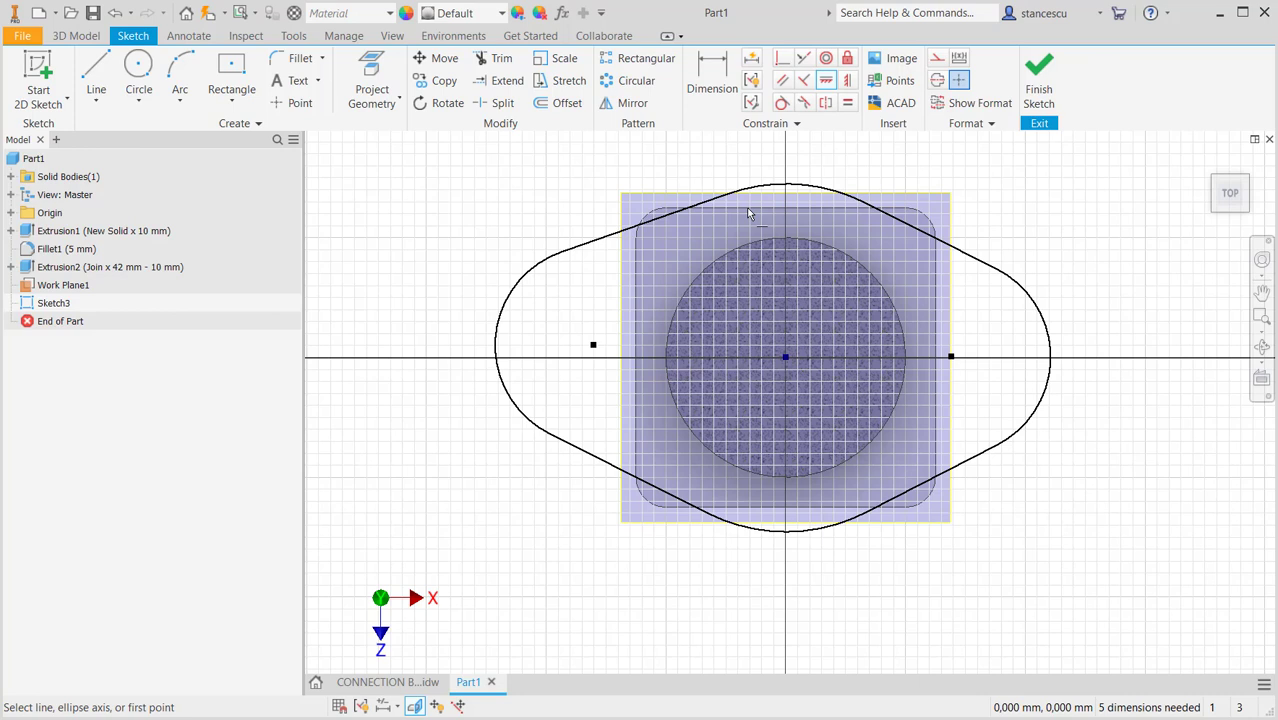
{"action": "left_click", "coordinate": [593, 347]}
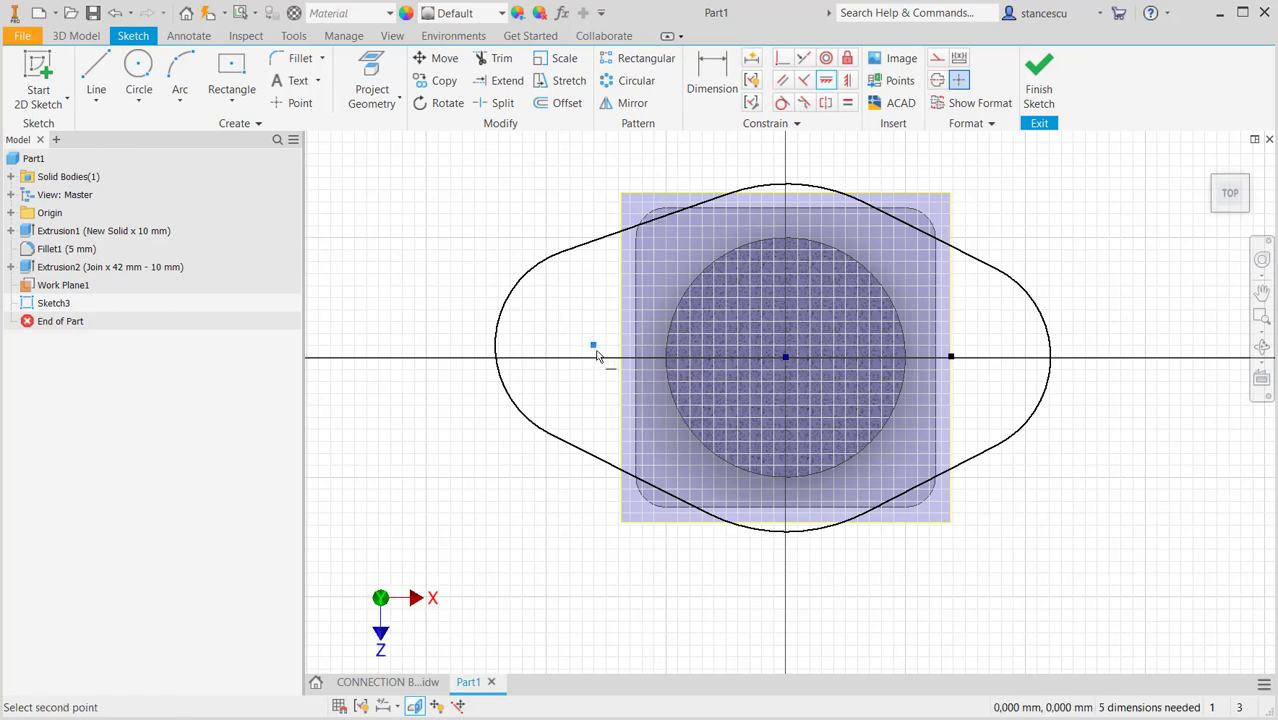
{"action": "left_click", "coordinate": [950, 358]}
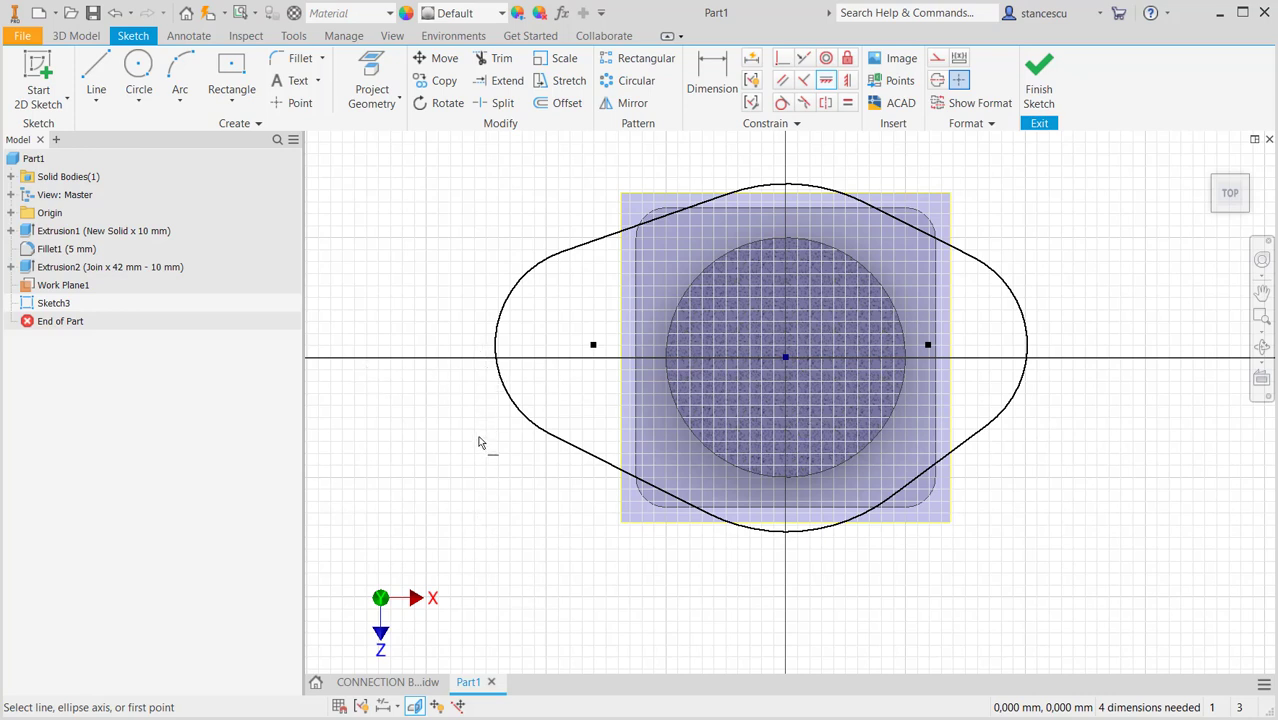
{"action": "left_click", "coordinate": [592, 347]}
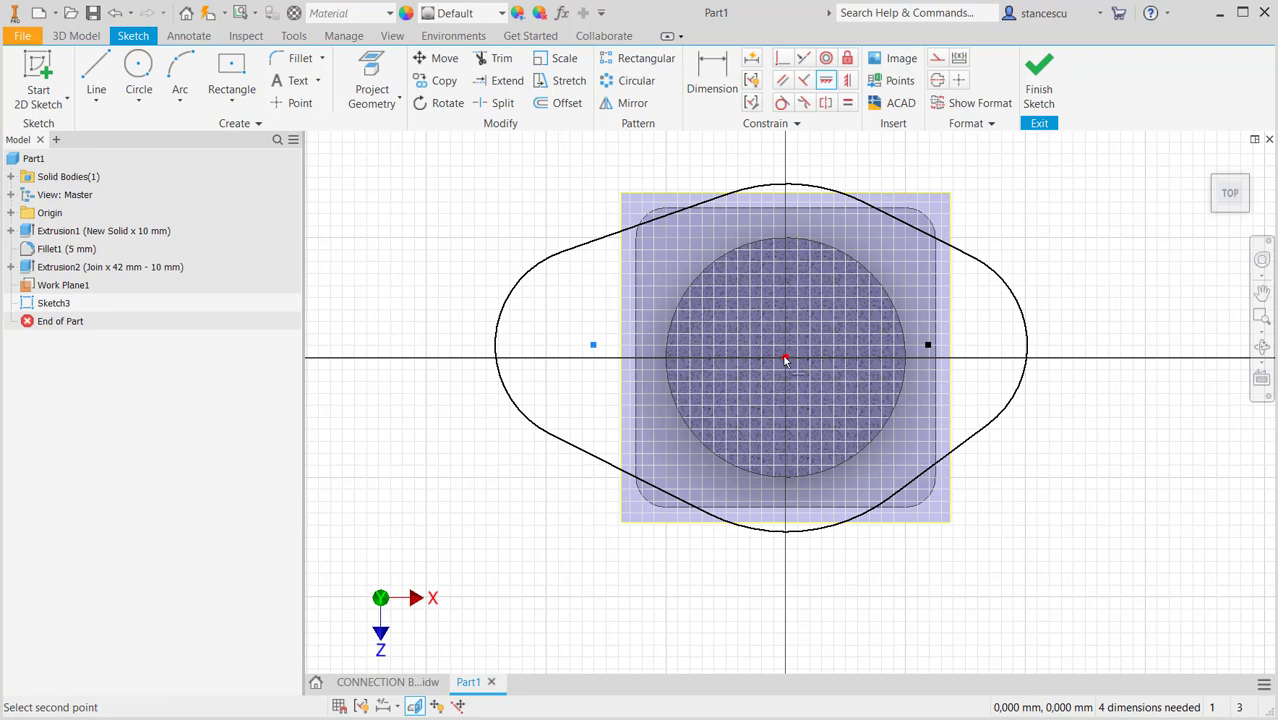
{"action": "left_click", "coordinate": [786, 359]}
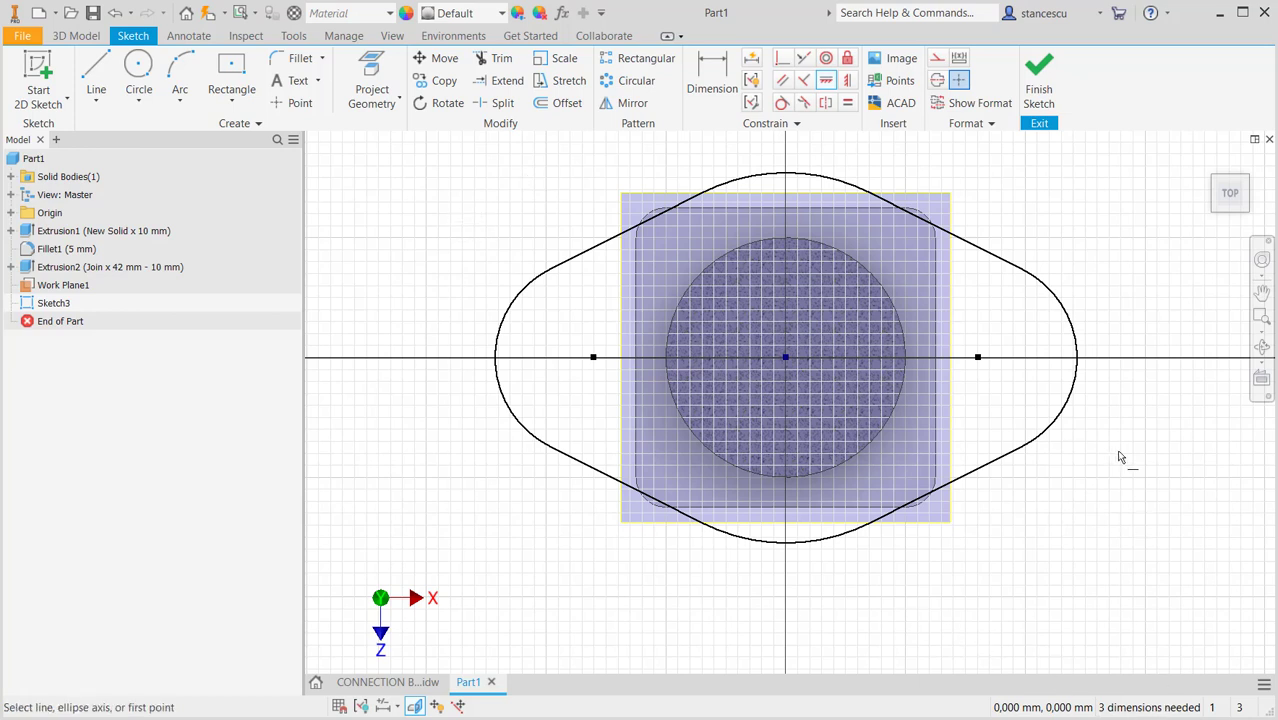
- Check the flange dimensions in the CONNECTION BODY drawing and set the distance between the end arcs' centres to 57 mm
{"action": "left_click", "coordinate": [712, 78]}
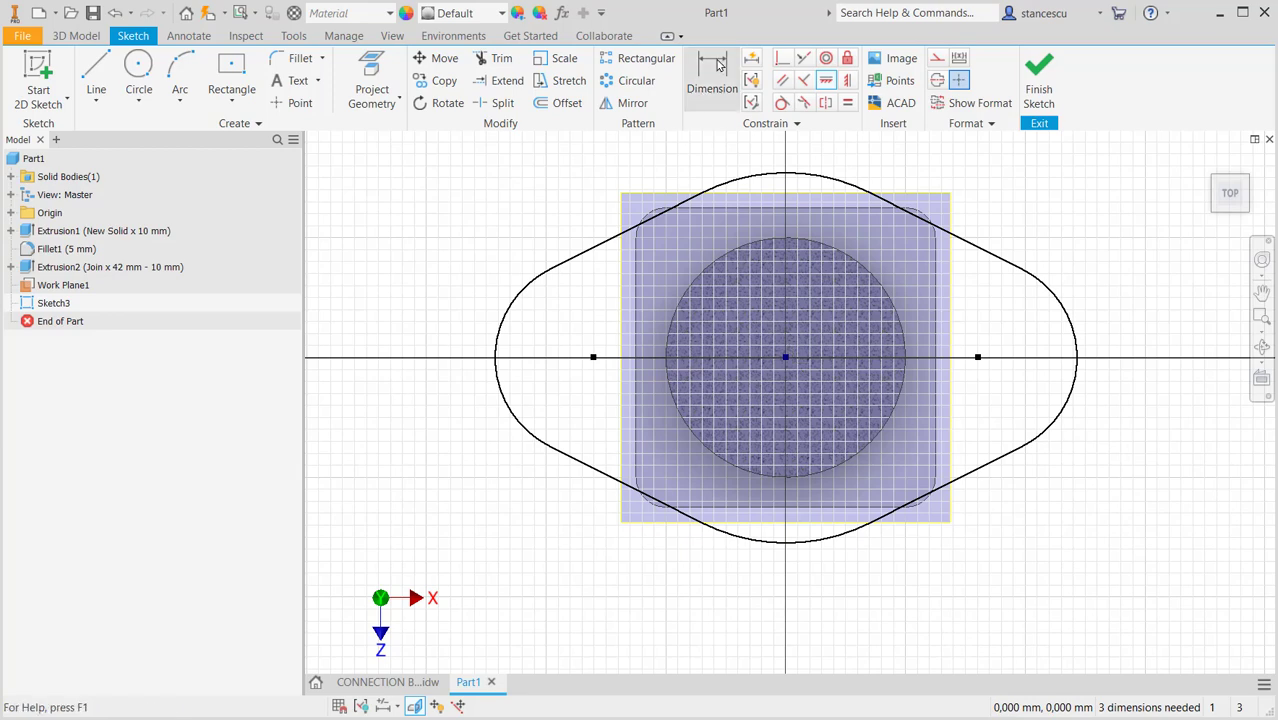
{"action": "left_click", "coordinate": [377, 684]}
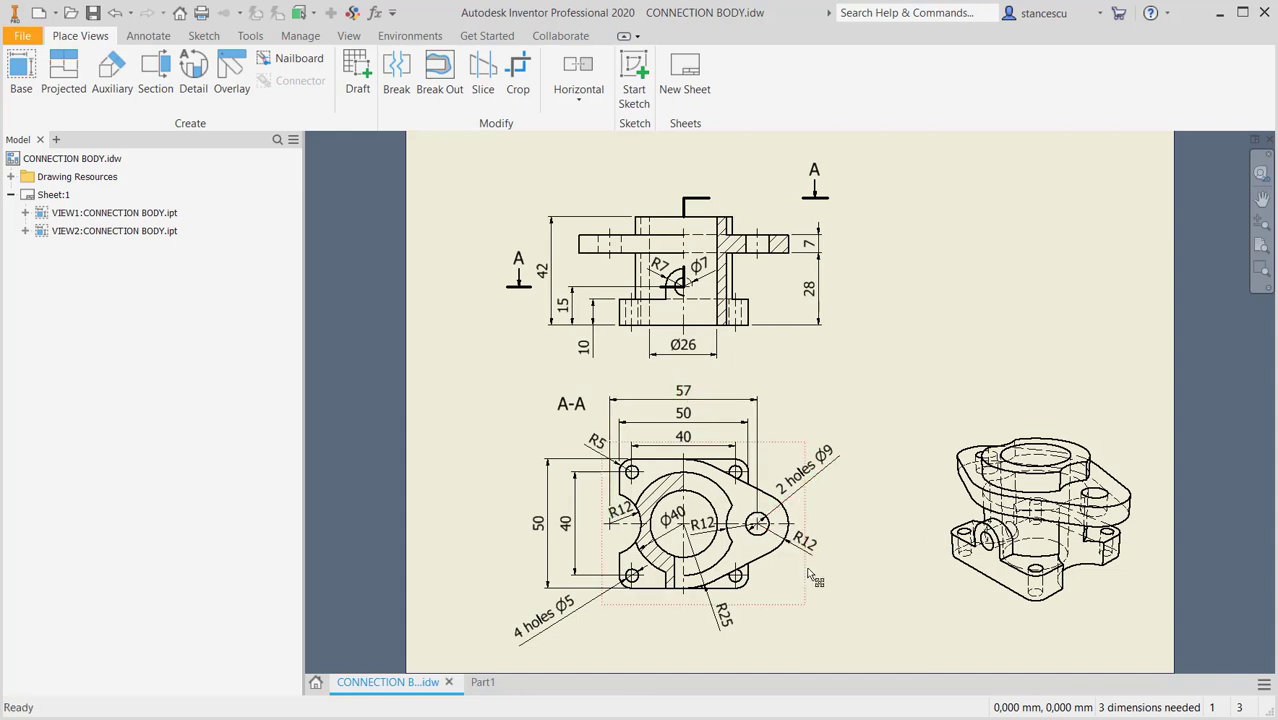
{"action": "left_click", "coordinate": [483, 684]}
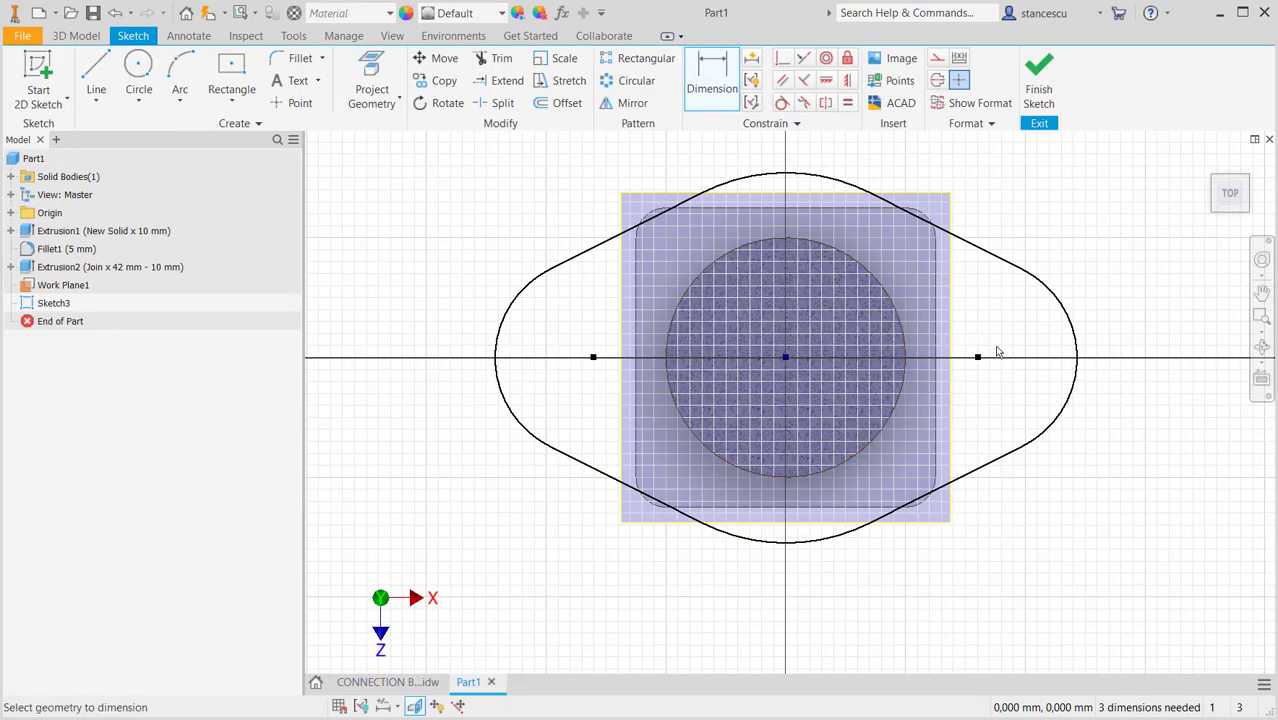
{"action": "left_click", "coordinate": [1050, 296]}
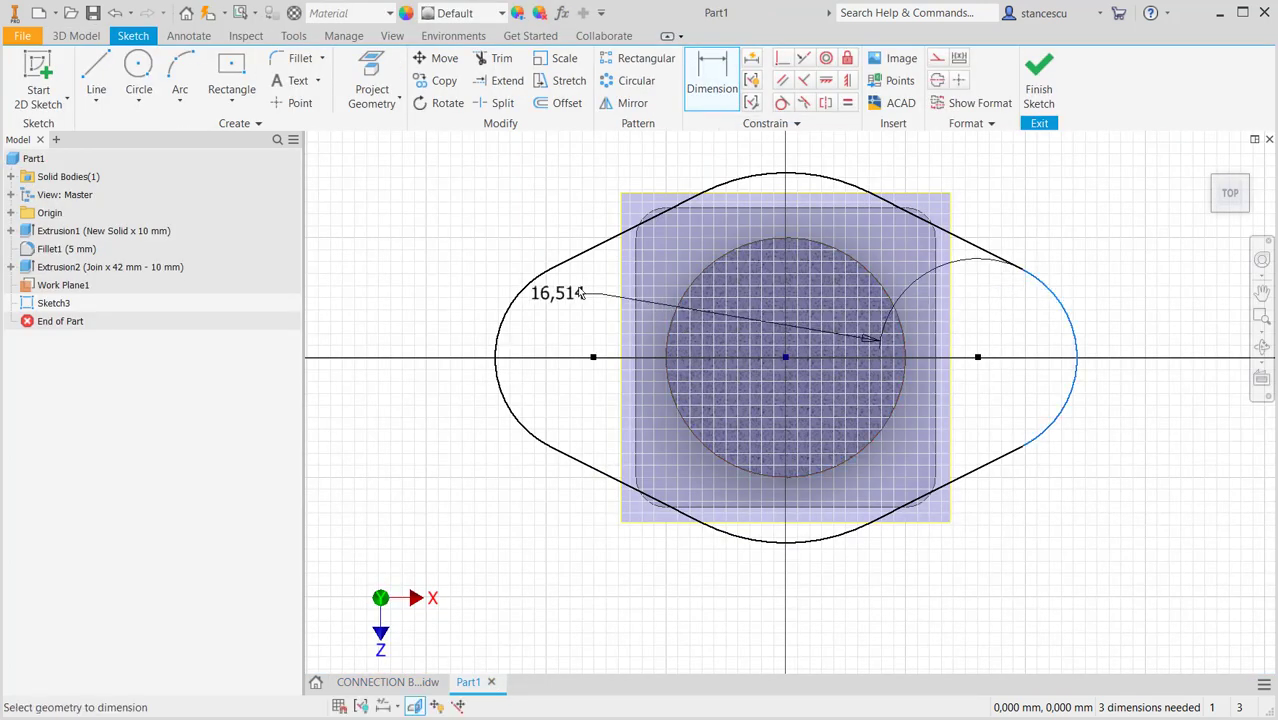
{"action": "left_click", "coordinate": [516, 305]}
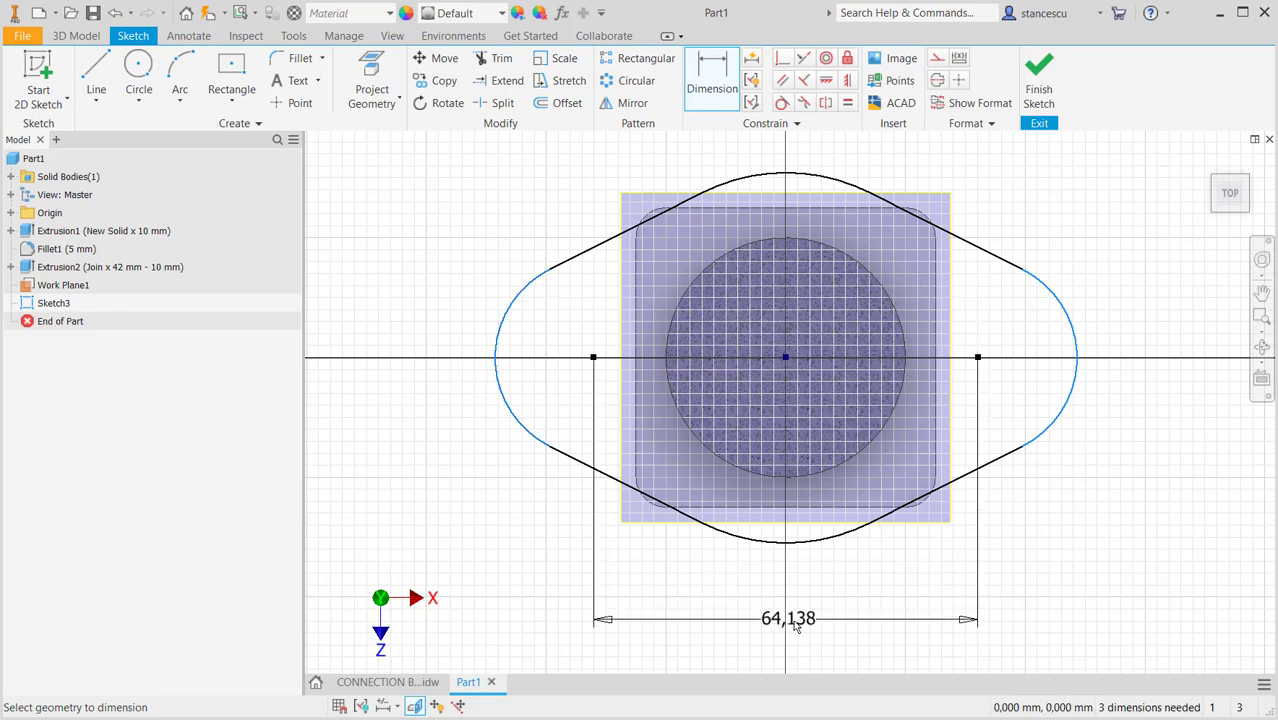
{"action": "left_click", "coordinate": [845, 612]}
{"action": "type", "text": "57"}
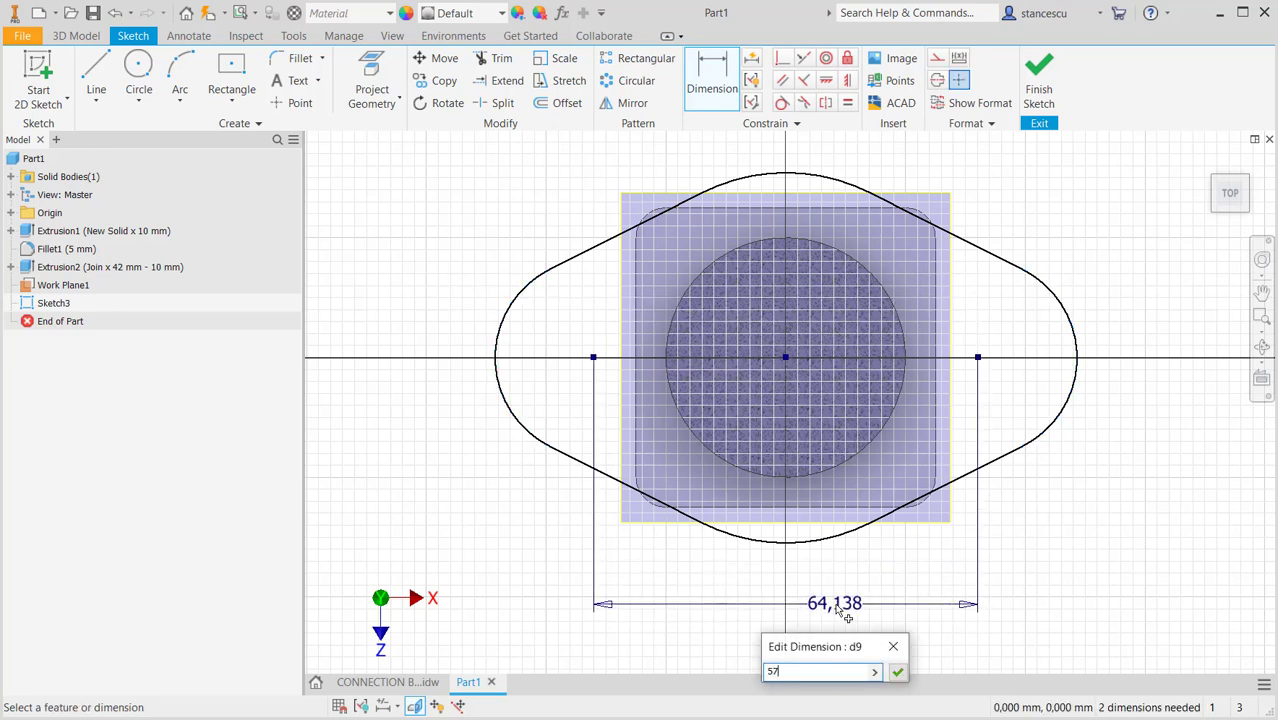
{"action": "key", "text": "Return"}
- Dimension the right end arc of the flange outline with a radius of 12 mm
{"action": "left_click", "coordinate": [1045, 386]}
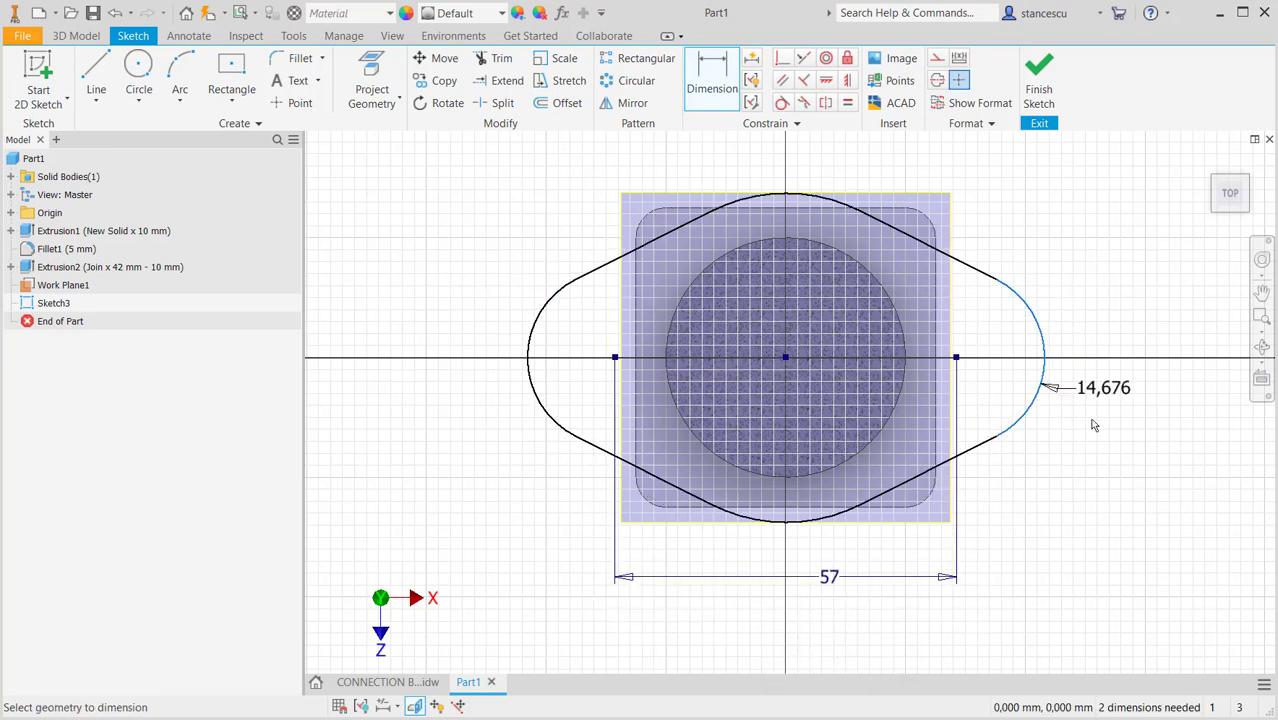
{"action": "left_click", "coordinate": [1095, 427]}
{"action": "type", "text": "1"}
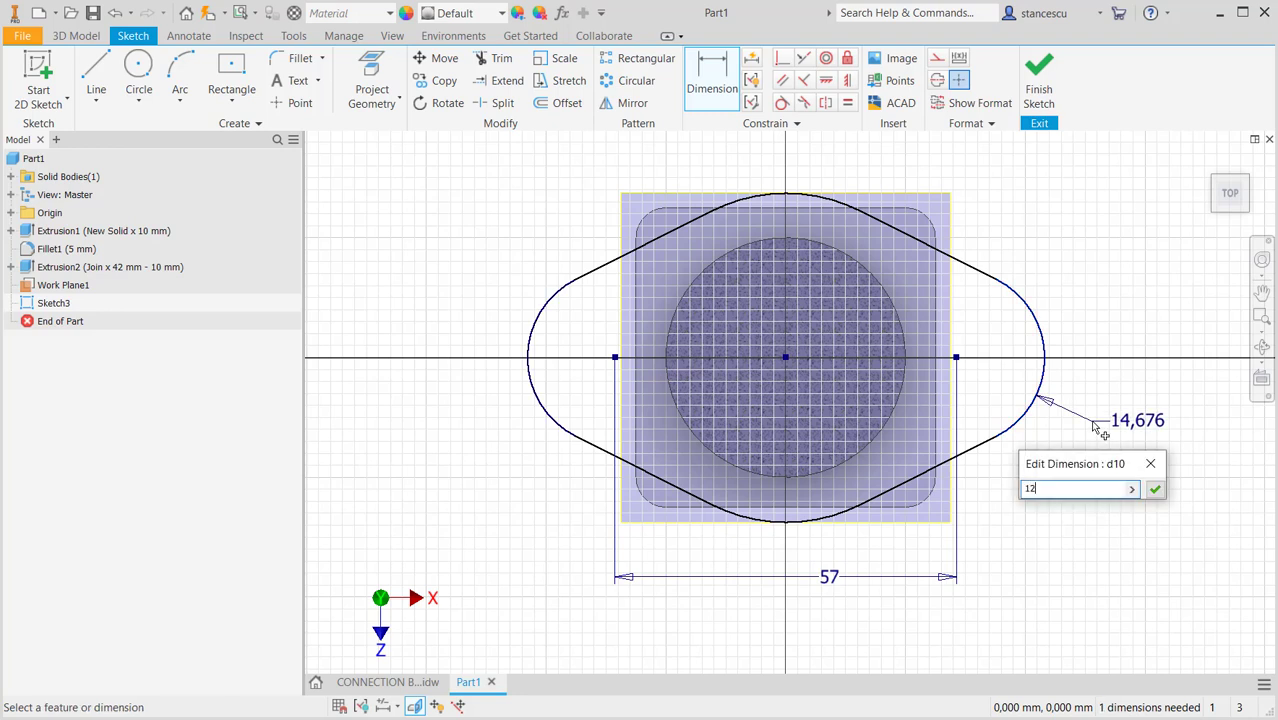
{"action": "type", "text": "2"}
{"action": "key", "text": "Return"}
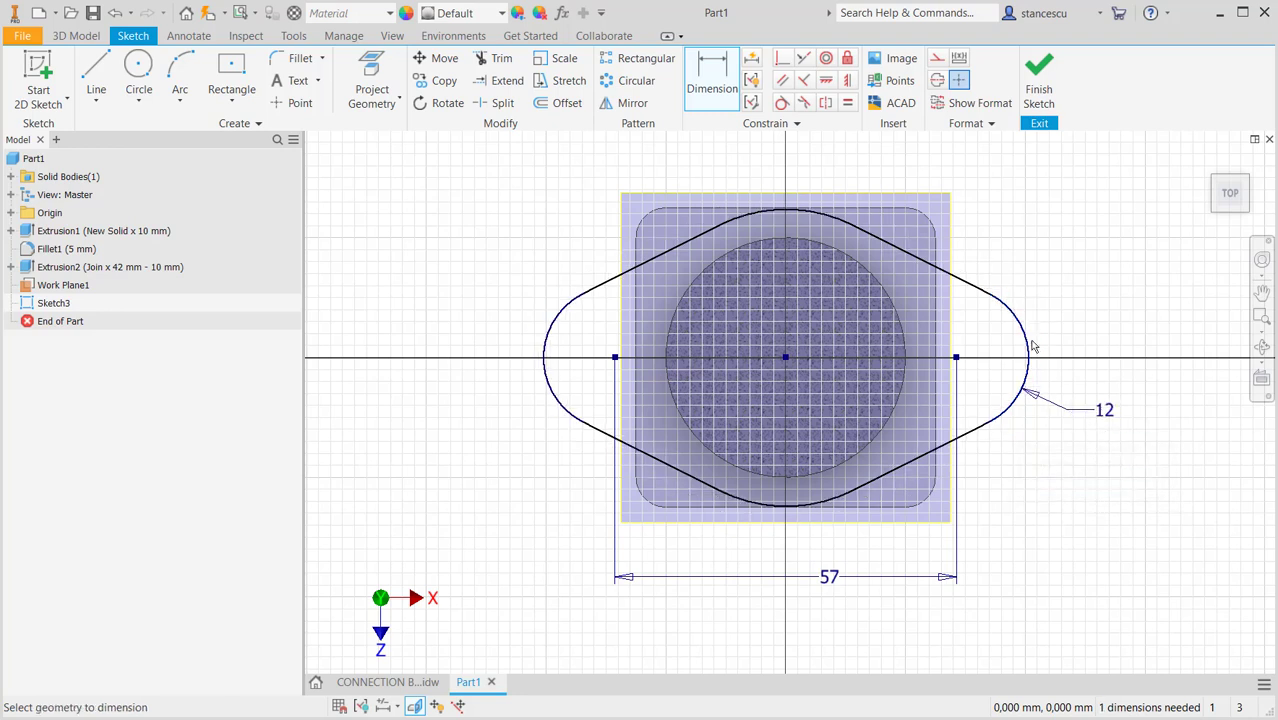
- Dimension the lower middle arc with a radius of 25 mm and finish the sketch
{"action": "left_click", "coordinate": [832, 502]}
{"action": "left_click", "coordinate": [869, 552]}
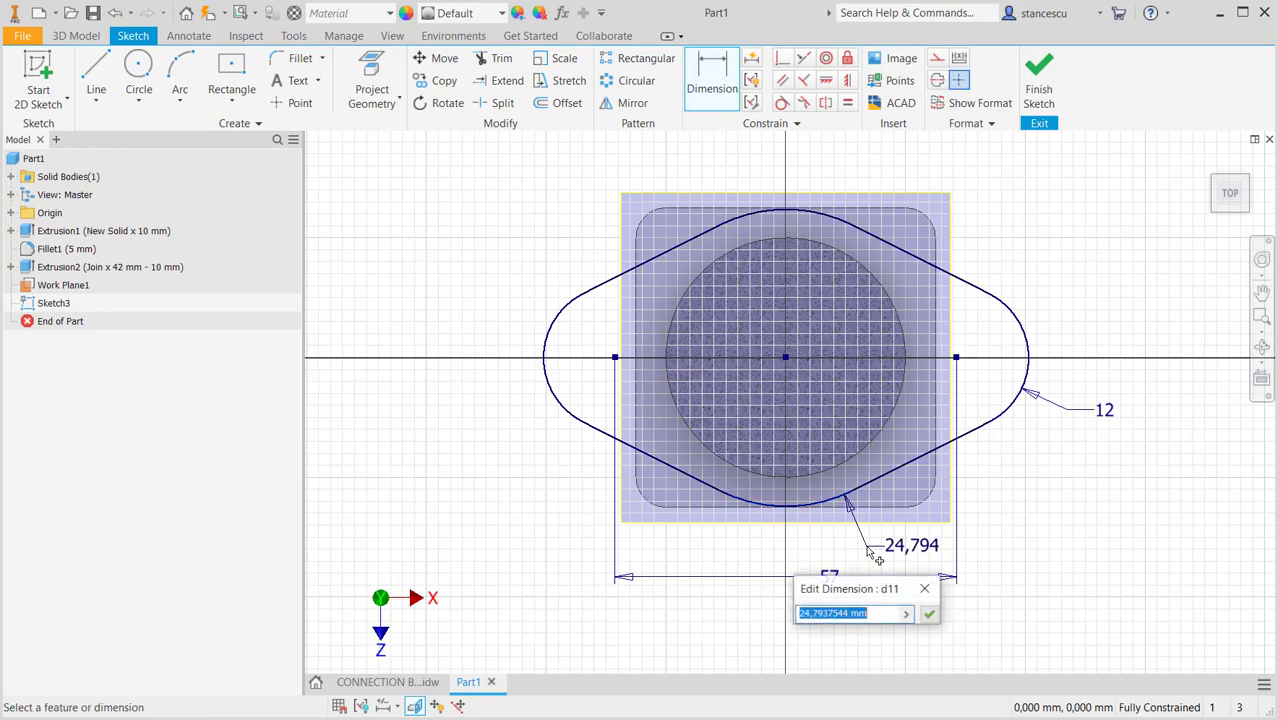
{"action": "type", "text": "2"}
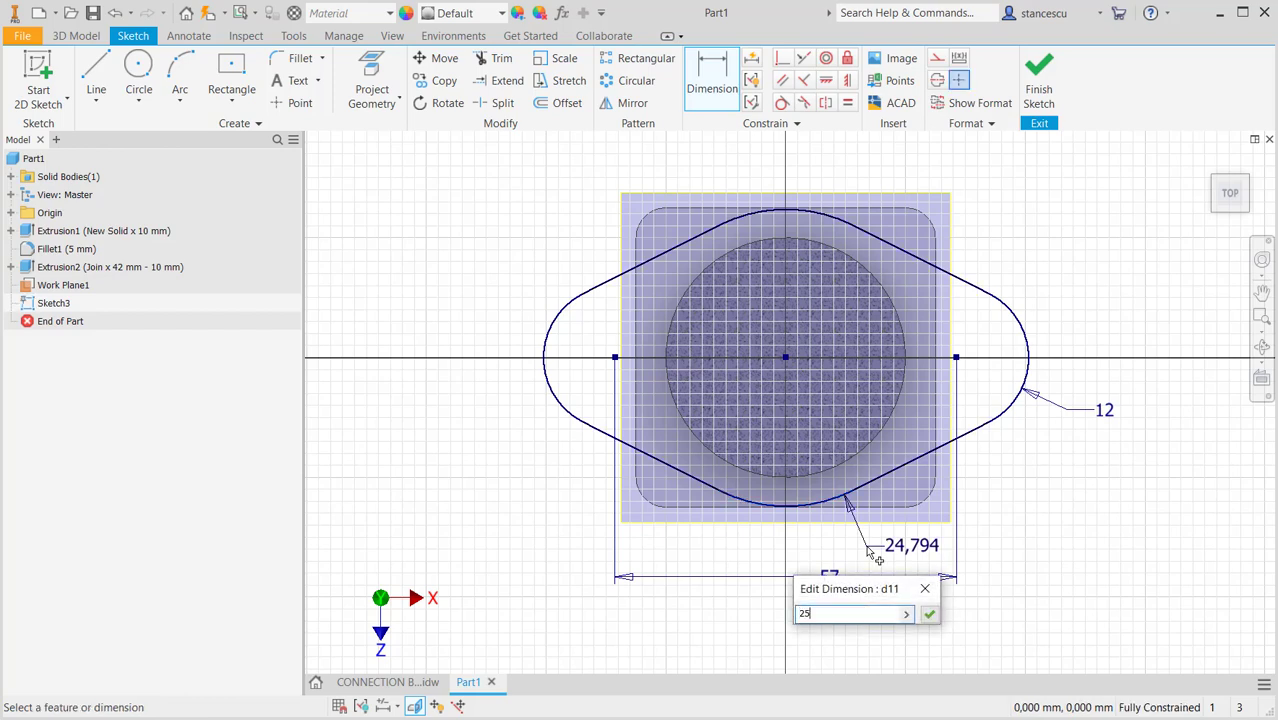
{"action": "type", "text": "5"}
{"action": "key", "text": "Return"}
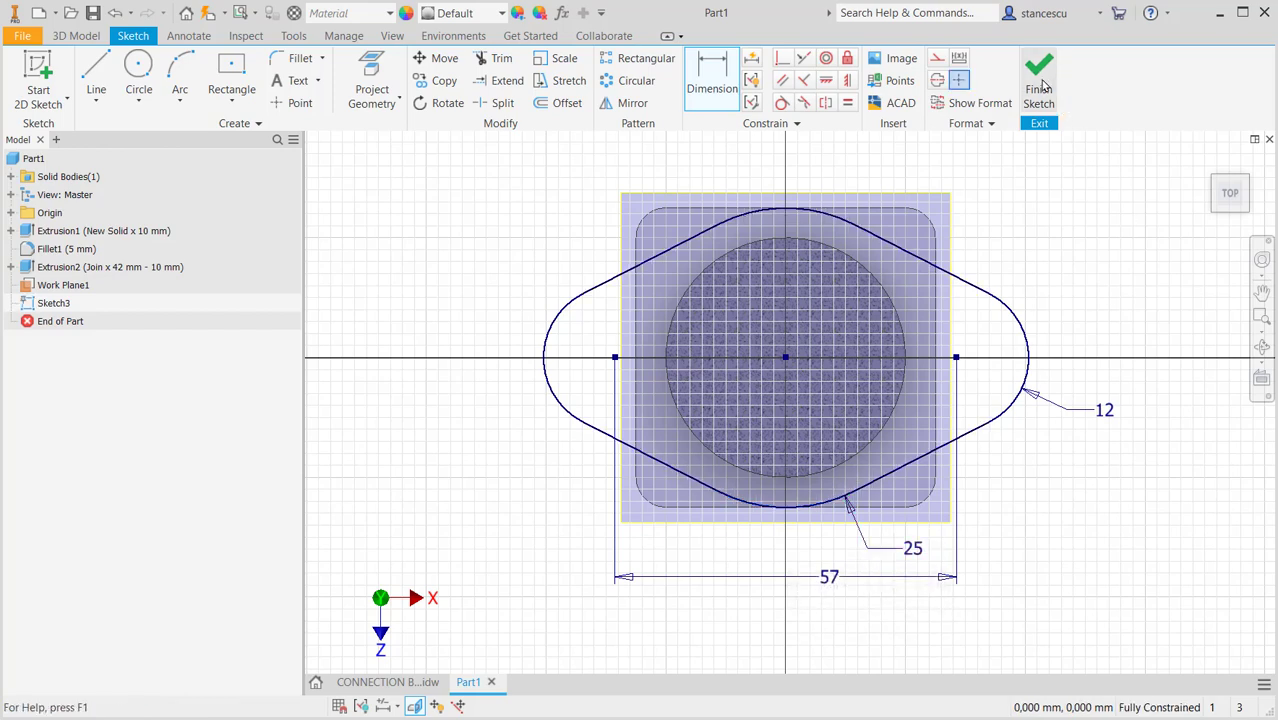
{"action": "left_click", "coordinate": [1041, 85]}
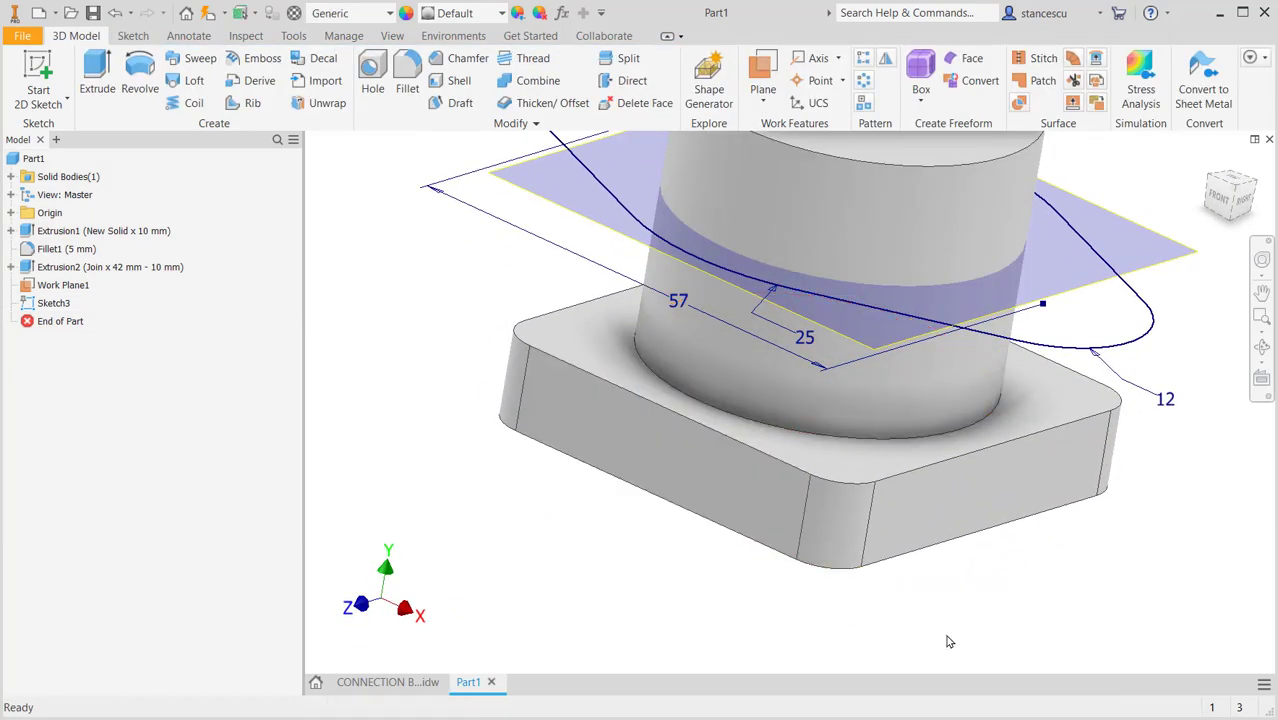
- Extrude the flange profile 7 mm upward, away from the base, joined to the body, checking the thickness in the drawing
{"action": "key", "text": "e"}
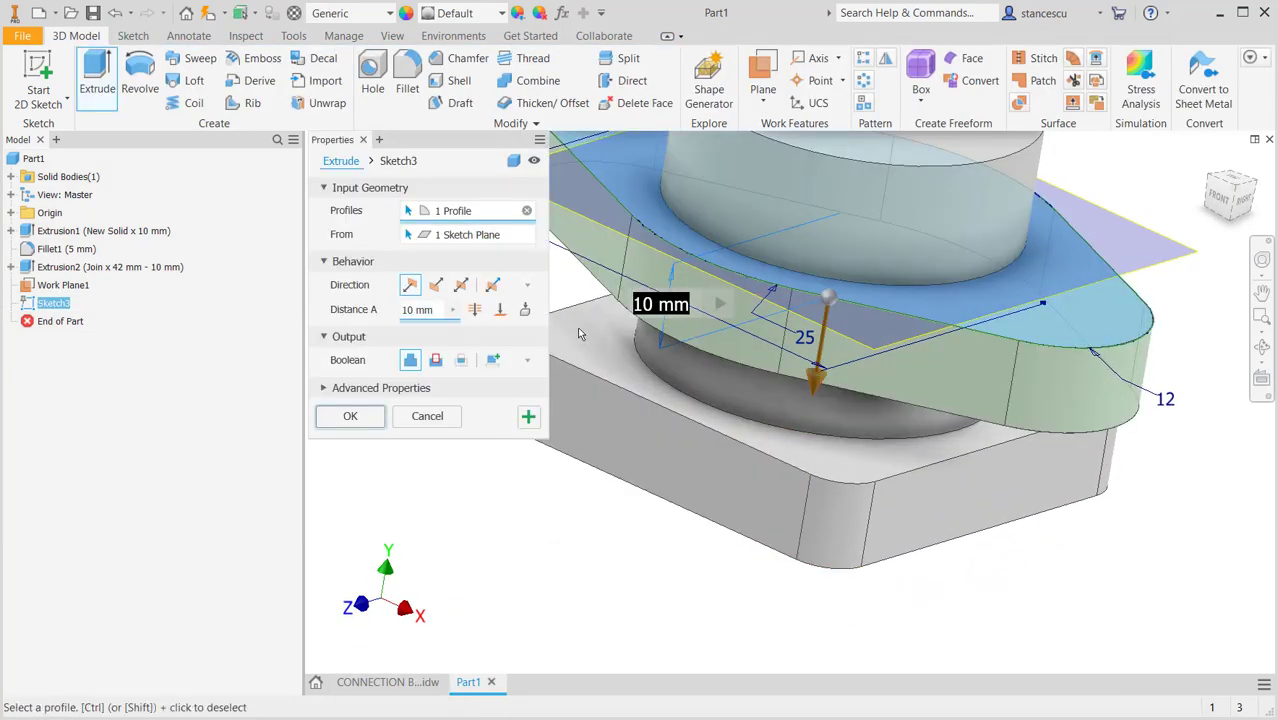
{"action": "left_click", "coordinate": [435, 285]}
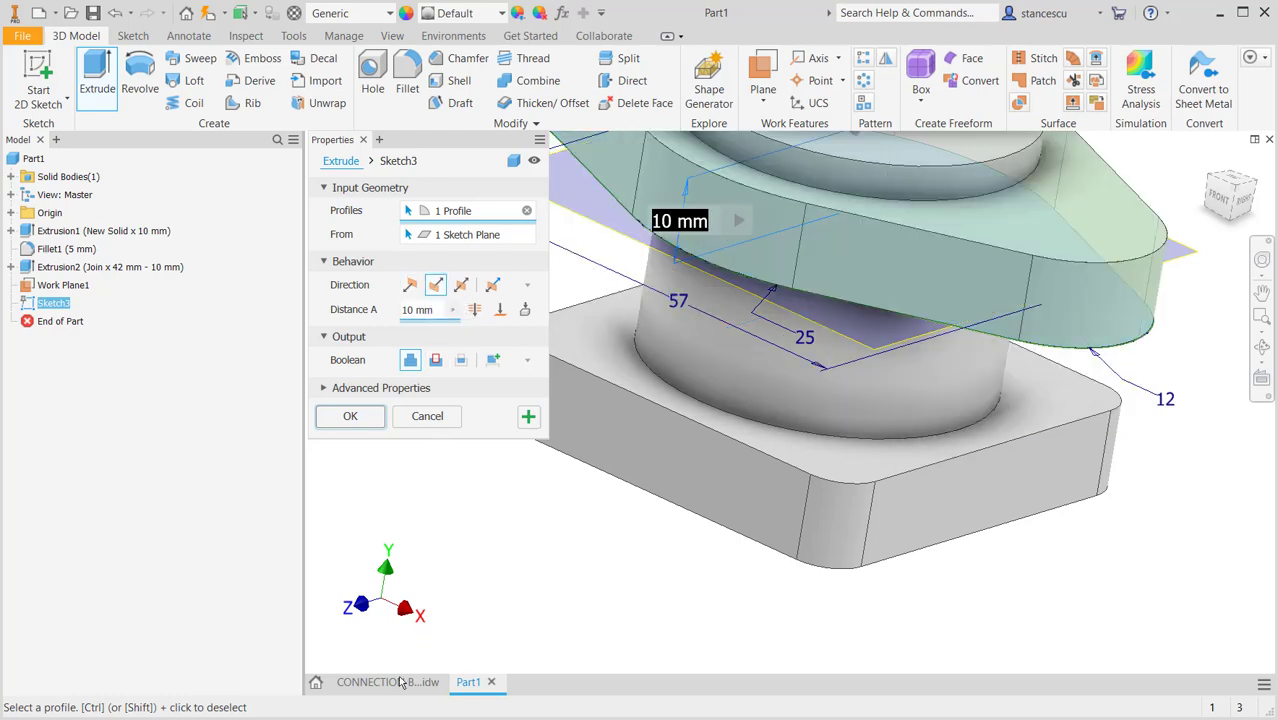
{"action": "left_click", "coordinate": [403, 682]}
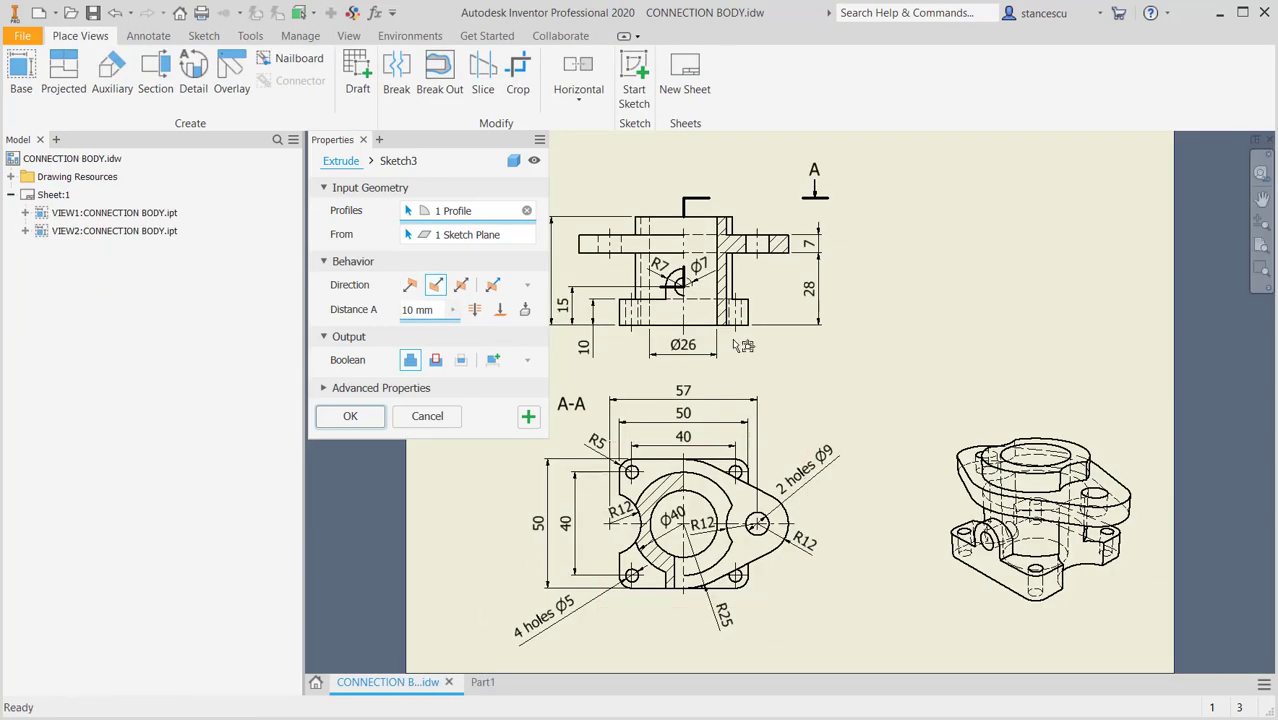
{"action": "left_click", "coordinate": [482, 682]}
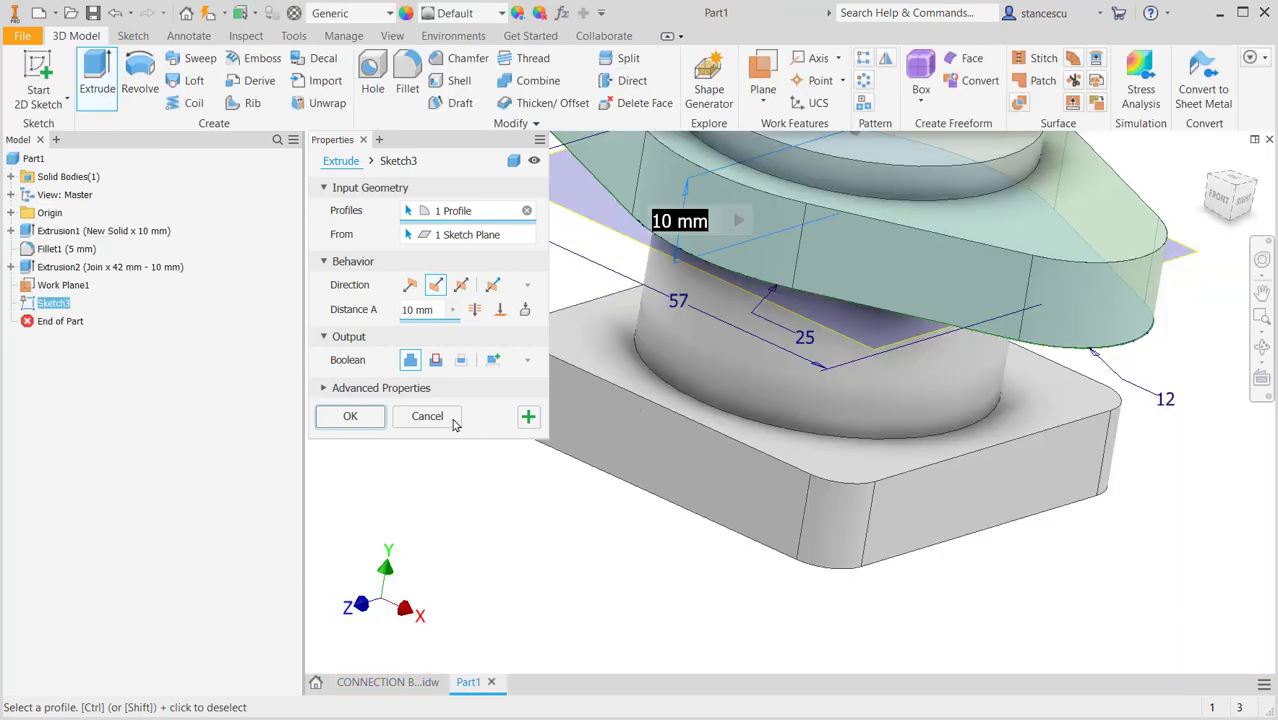
{"action": "type", "text": "7"}
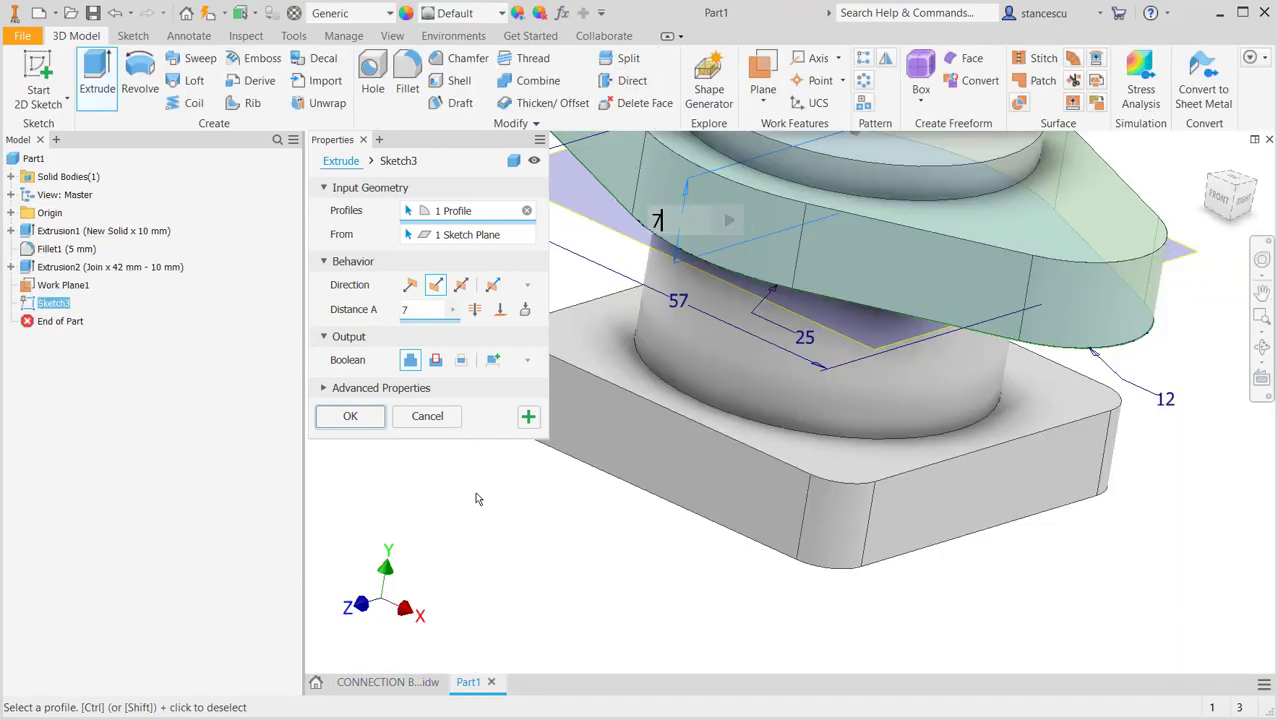
{"action": "left_click", "coordinate": [362, 418]}
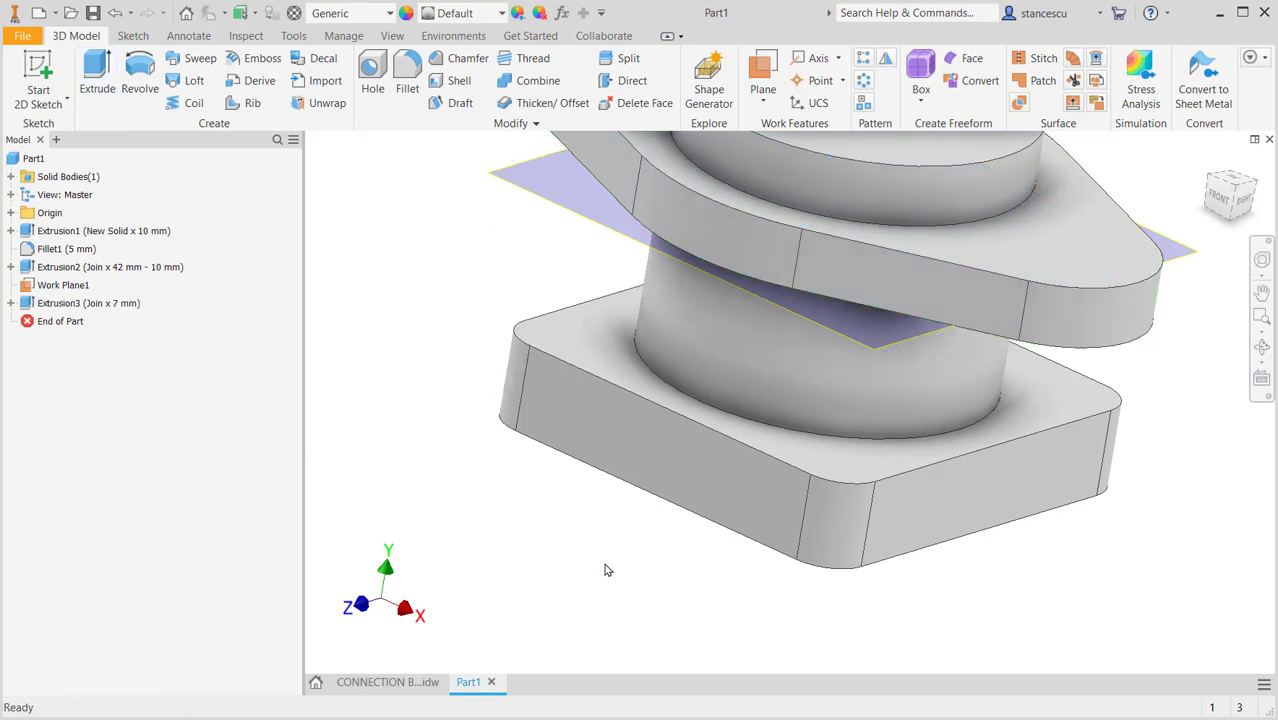
- Hide the offset work plane and return the model to the home view
{"action": "right_click", "coordinate": [512, 183]}
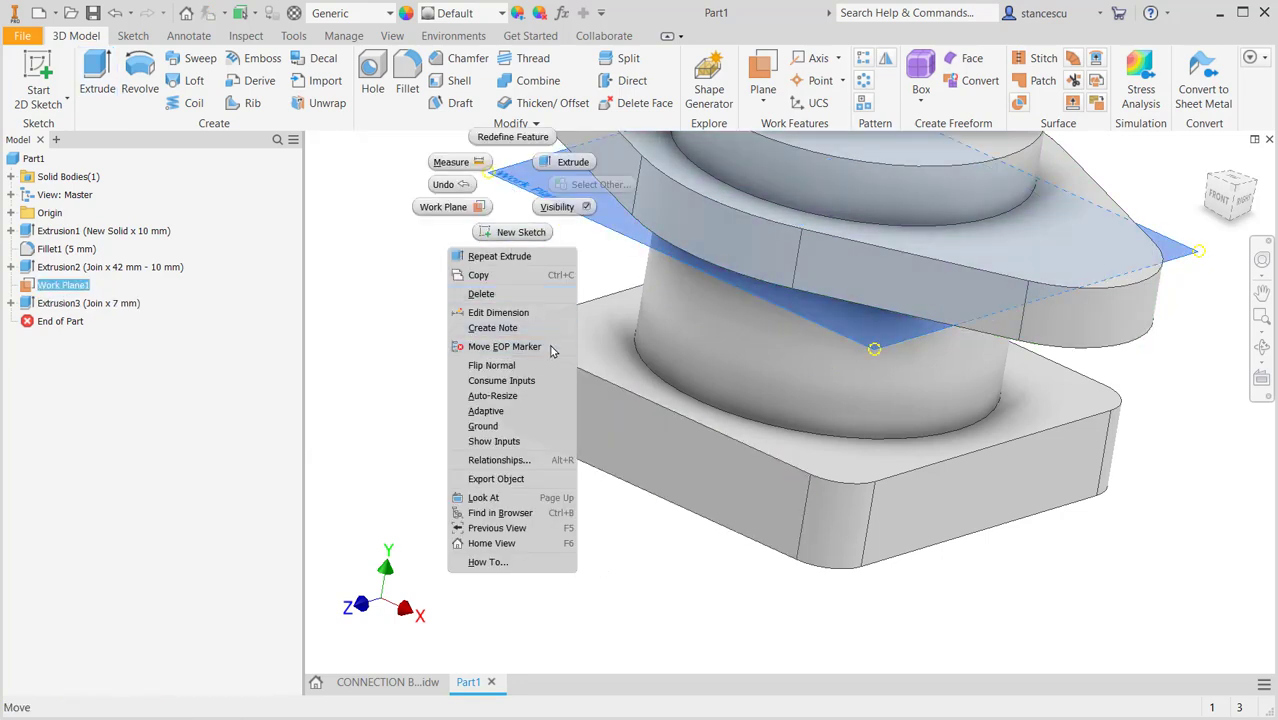
{"action": "left_click", "coordinate": [560, 208]}
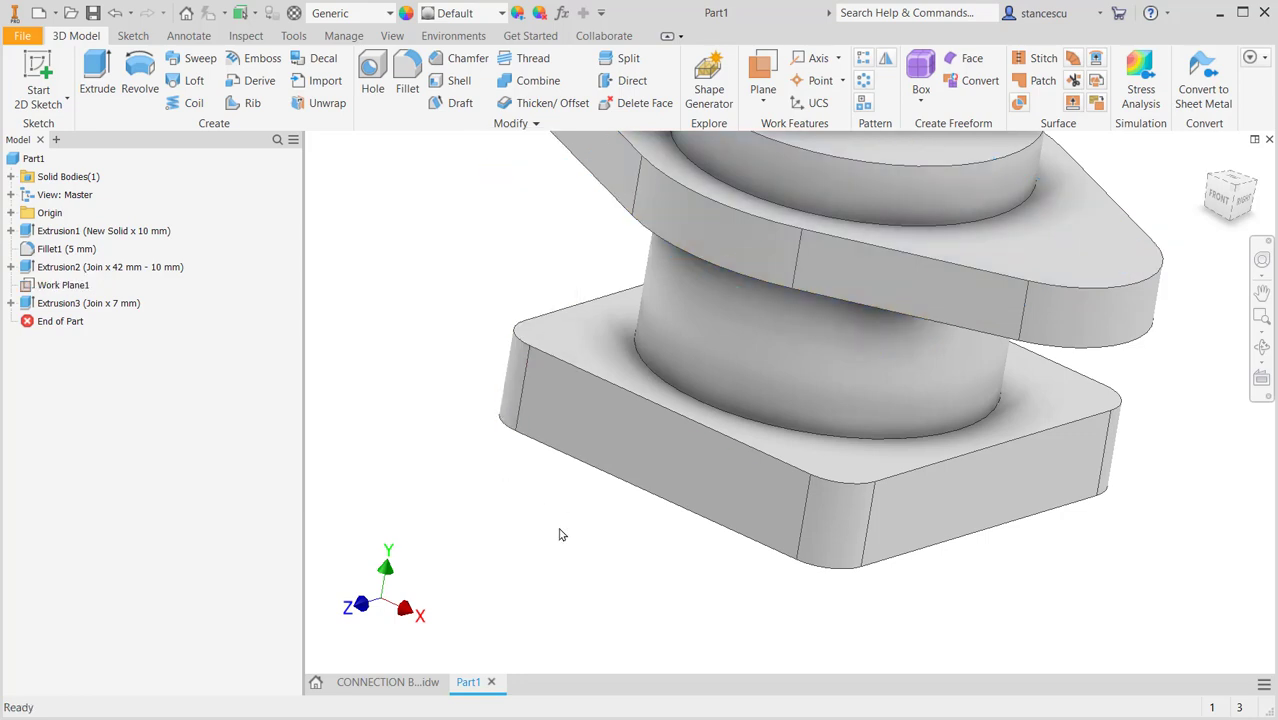
{"action": "key", "text": "Home"}
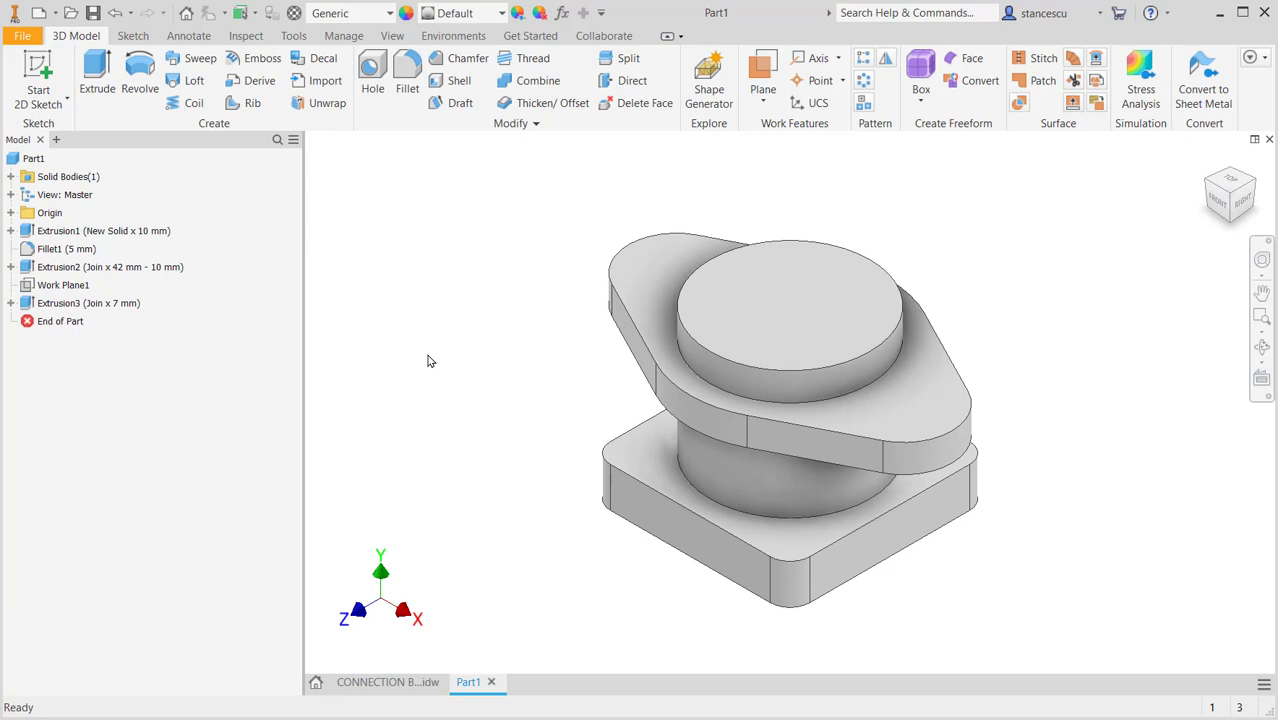
- Examine the isometric view and section A-A in the CONNECTION BODY drawing for the holes and rounded cutouts
{"action": "left_click", "coordinate": [368, 682]}
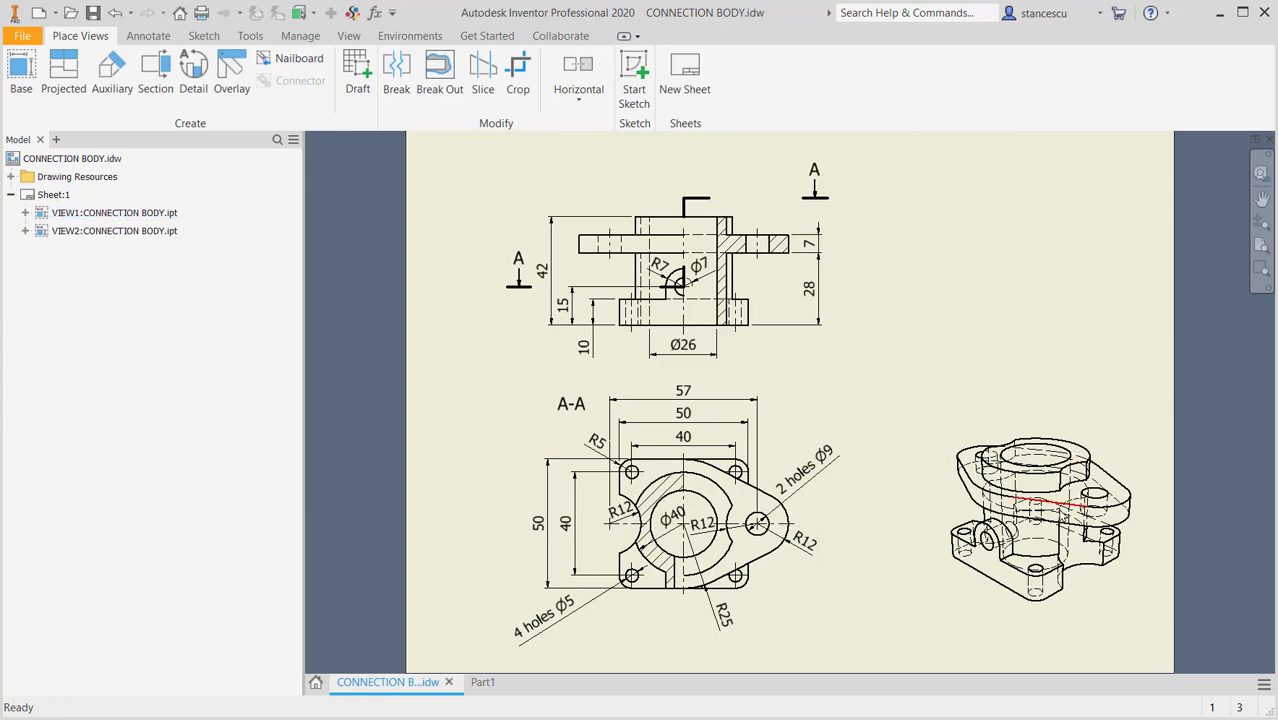
{"action": "scroll", "coordinate": [1075, 437], "scroll_direction": "down", "scroll_amount": 4}
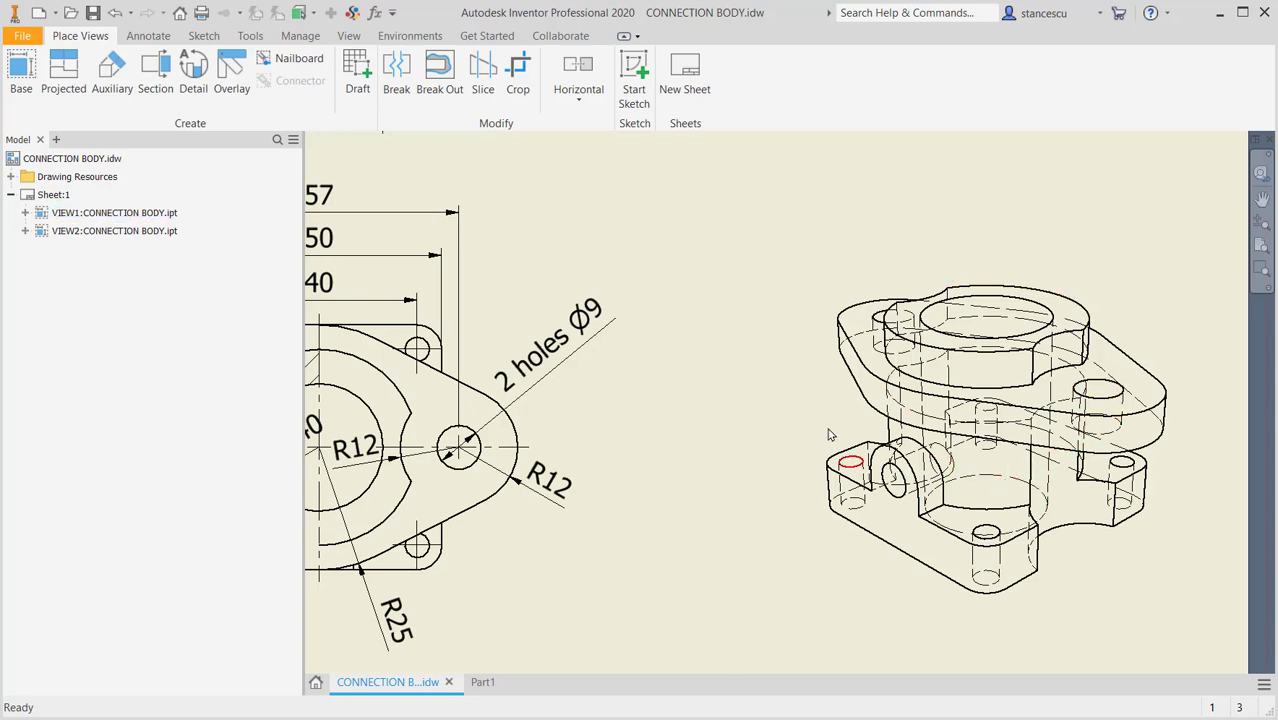
{"action": "mouse_move", "coordinate": [676, 480]}
{"action": "middle_mouse_down"}
{"action": "mouse_move", "coordinate": [893, 485]}
{"action": "mouse_move", "coordinate": [819, 502]}
{"action": "mouse_move", "coordinate": [867, 444]}
{"action": "middle_mouse_up"}
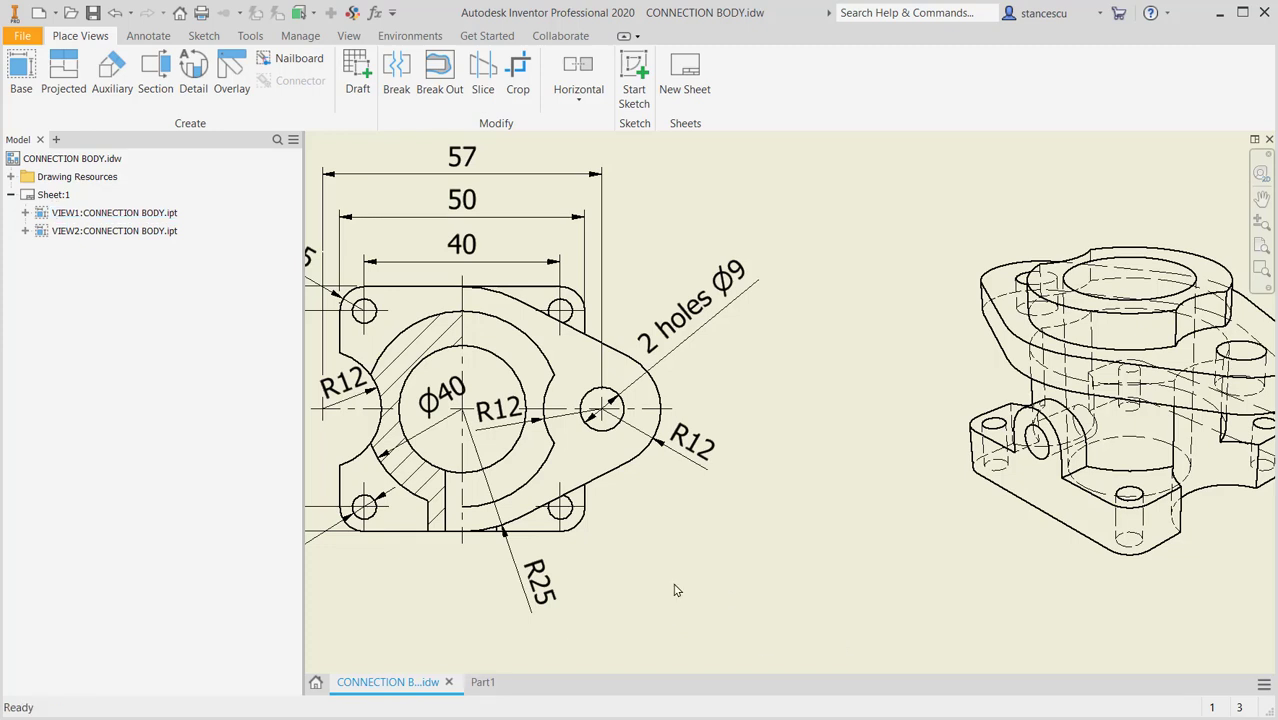
{"action": "middle_click_drag", "start_coordinate": [670, 578], "coordinate": [879, 577]}
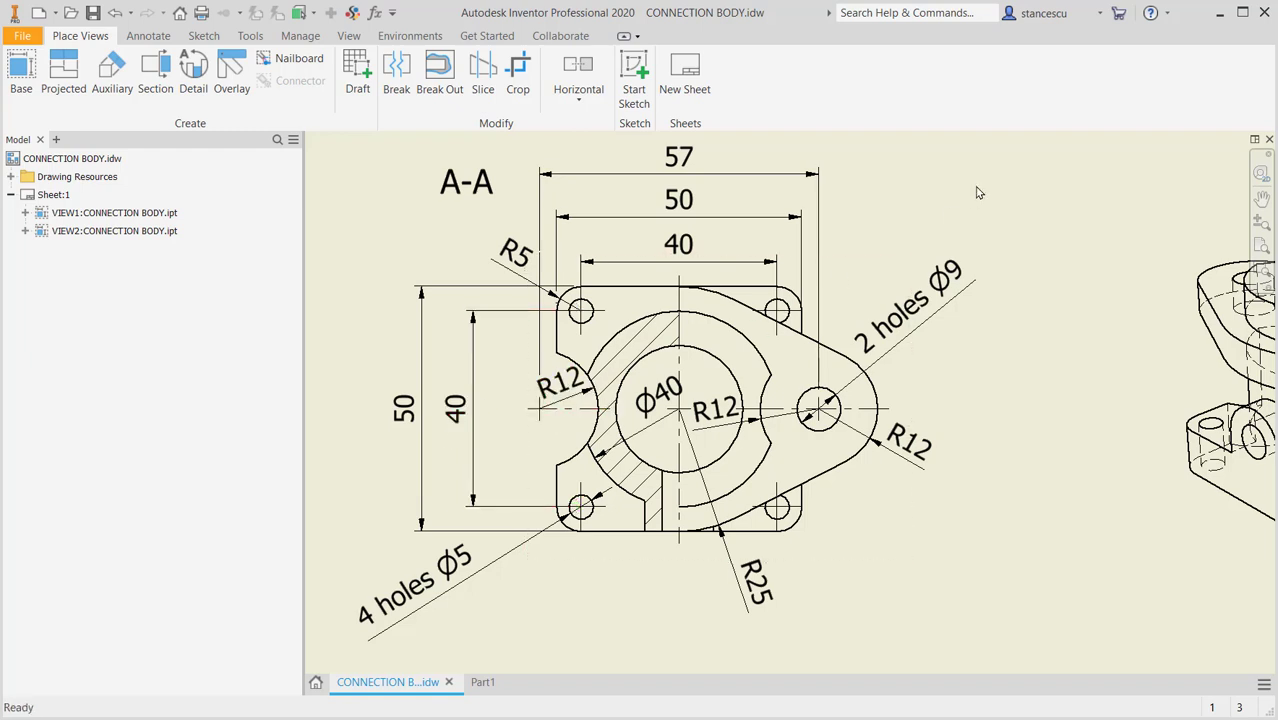
- In Part1, roll the model history back to just after the cylinder extrusion and start a sketch on the base's bottom face
{"action": "left_click", "coordinate": [483, 681]}
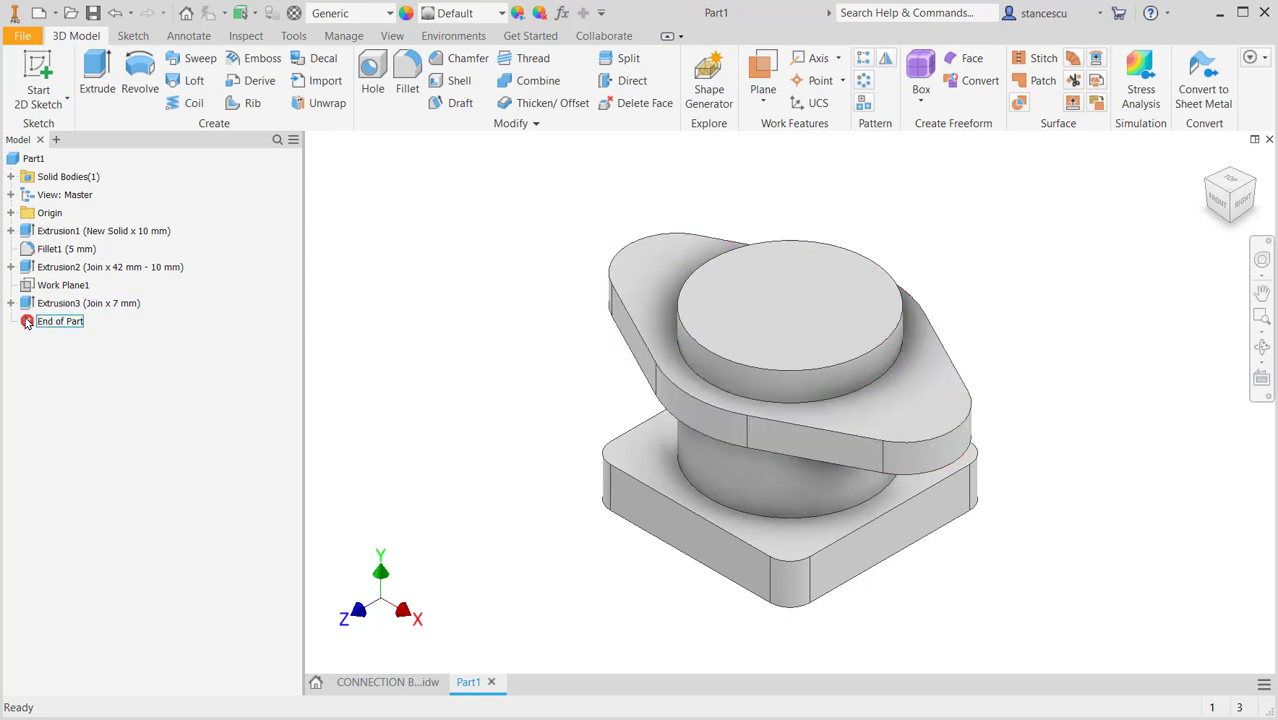
{"action": "left_click_drag", "start_coordinate": [27, 322], "coordinate": [37, 287]}
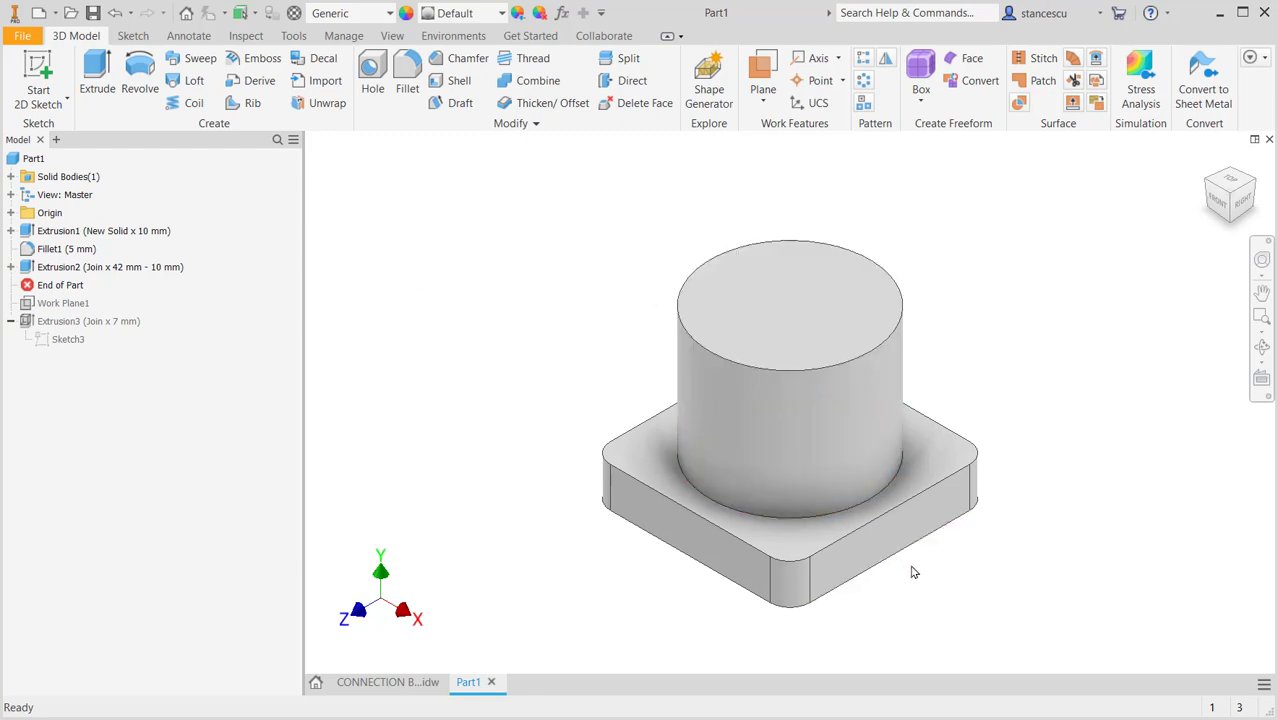
{"action": "middle_click_drag", "start_coordinate": [987, 587], "coordinate": [1027, 524], "text": "shift"}
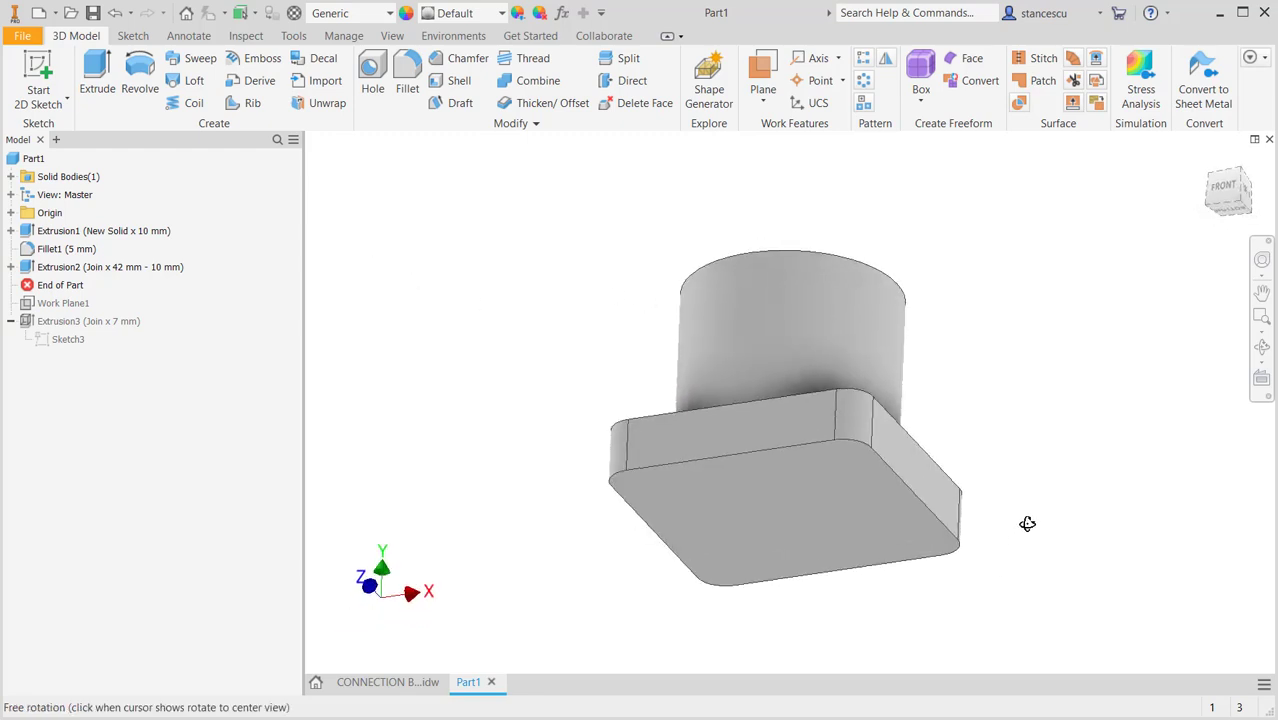
{"action": "left_click", "coordinate": [754, 538]}
{"action": "left_click", "coordinate": [763, 522]}
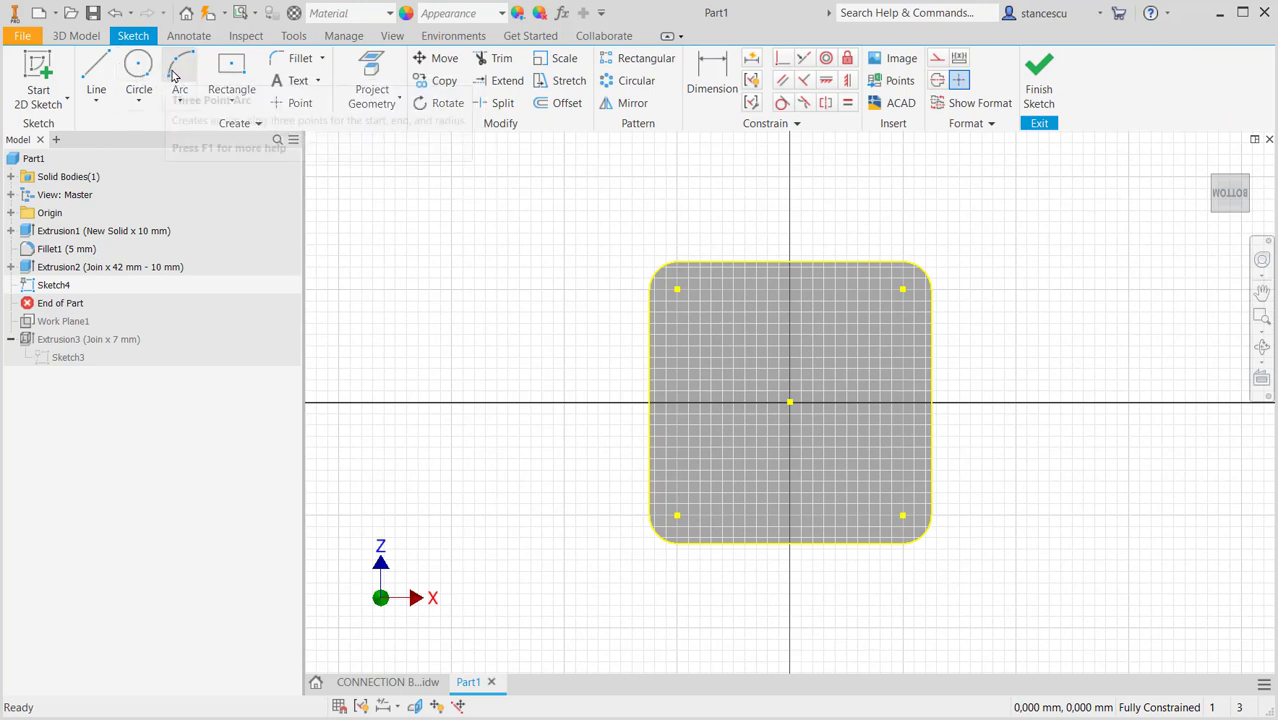
- Sketch a circle outside the left edge of the base, defined by a radius of 12 mm
{"action": "left_click", "coordinate": [140, 66]}
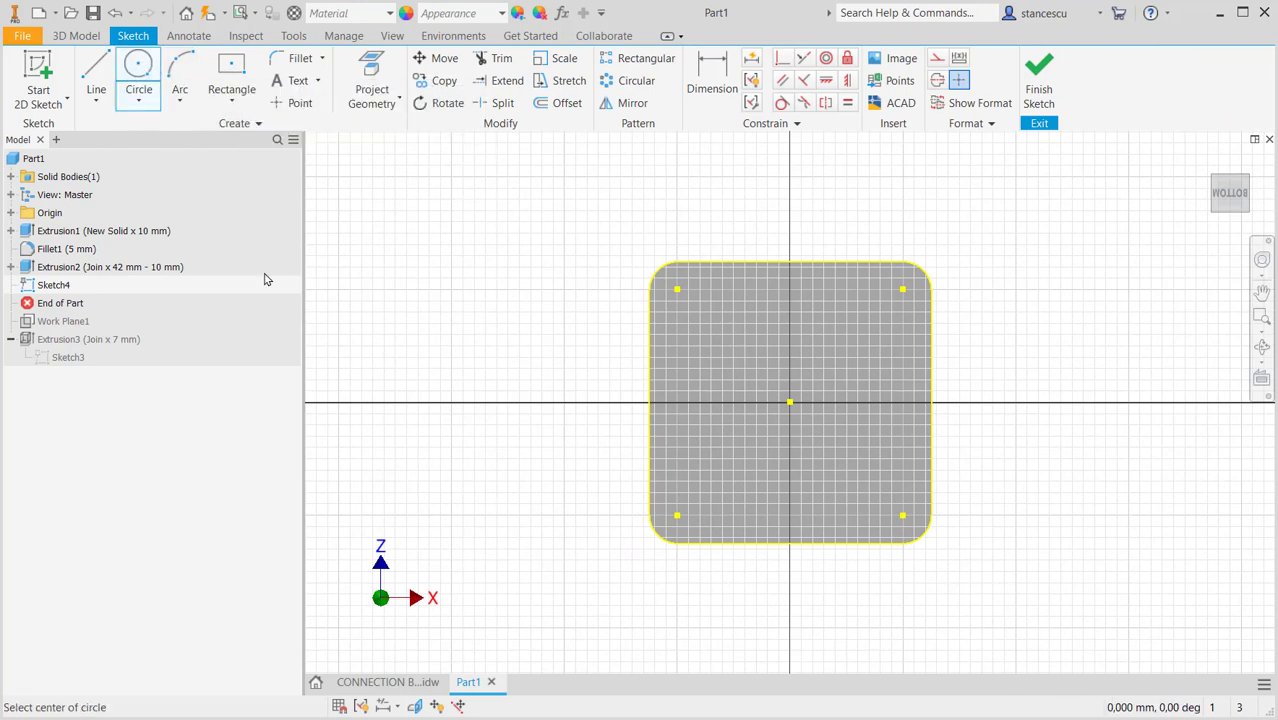
{"action": "left_click", "coordinate": [580, 387]}
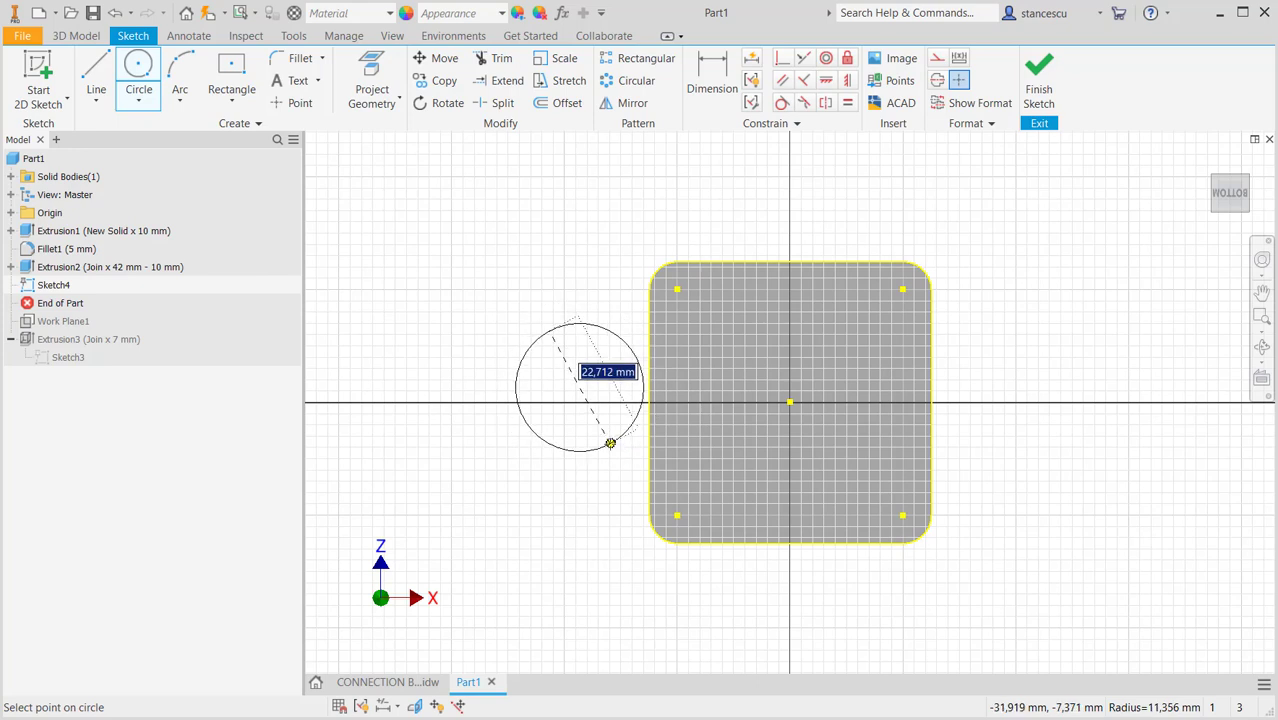
{"action": "right_click", "coordinate": [610, 437]}
{"action": "left_click", "coordinate": [586, 577]}
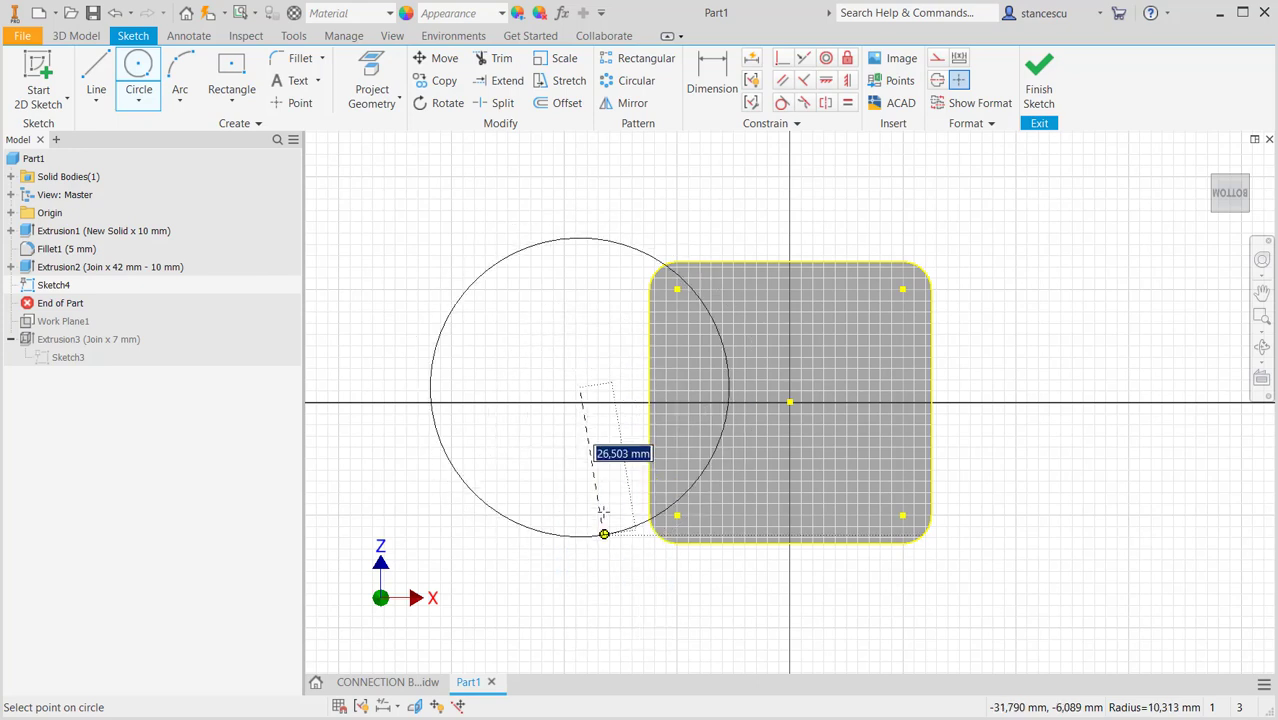
{"action": "type", "text": "1"}
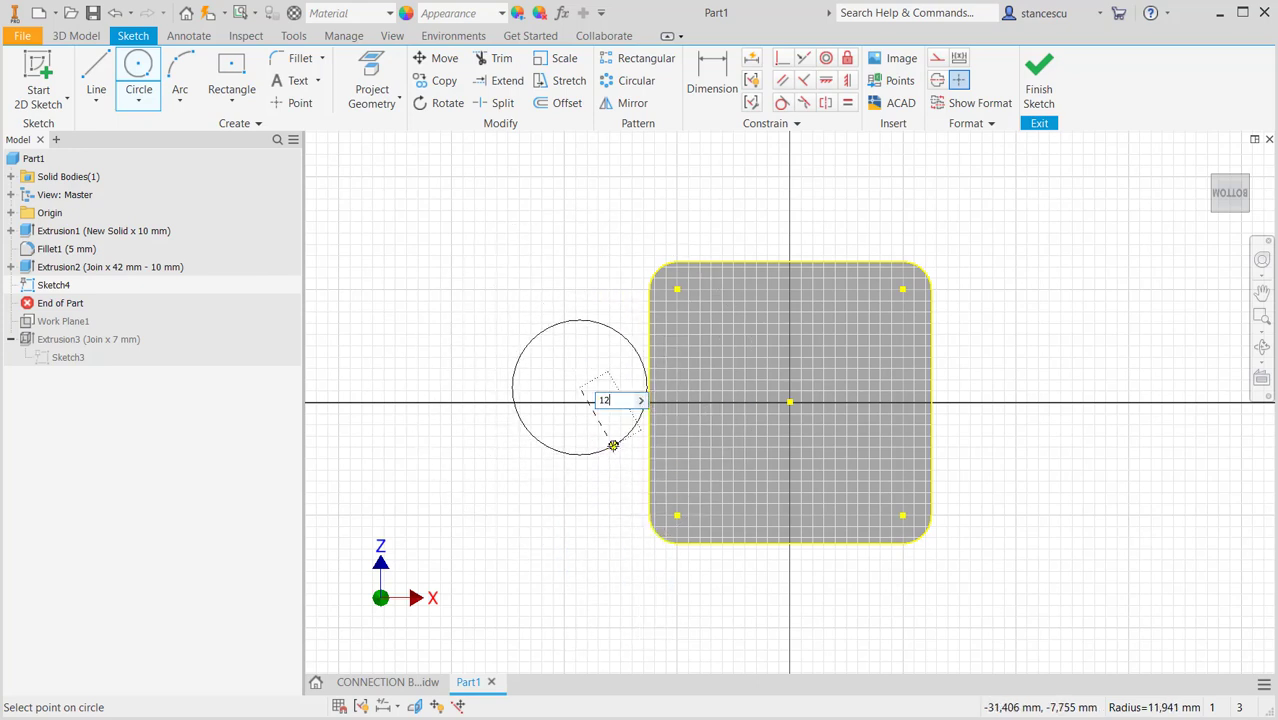
{"action": "type", "text": "2"}
{"action": "key", "text": "Return"}
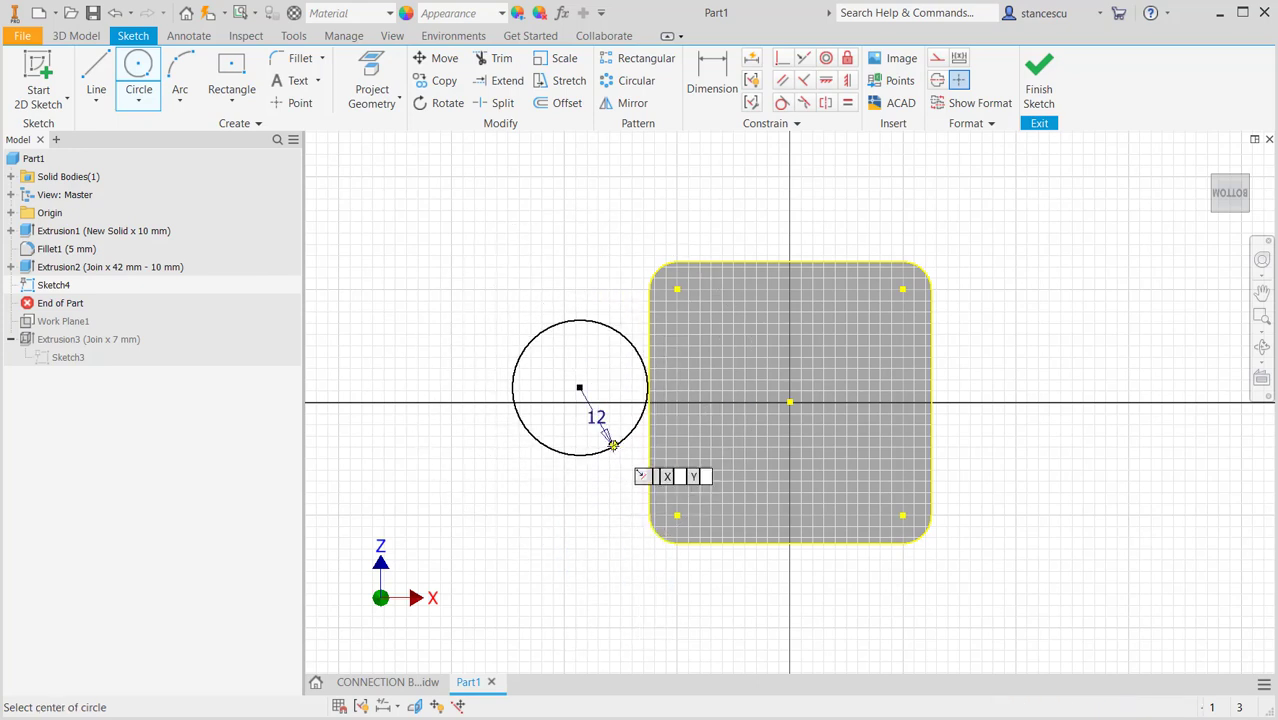
- Constrain the circle's center horizontally to the center point of the base
{"action": "left_click", "coordinate": [826, 84]}
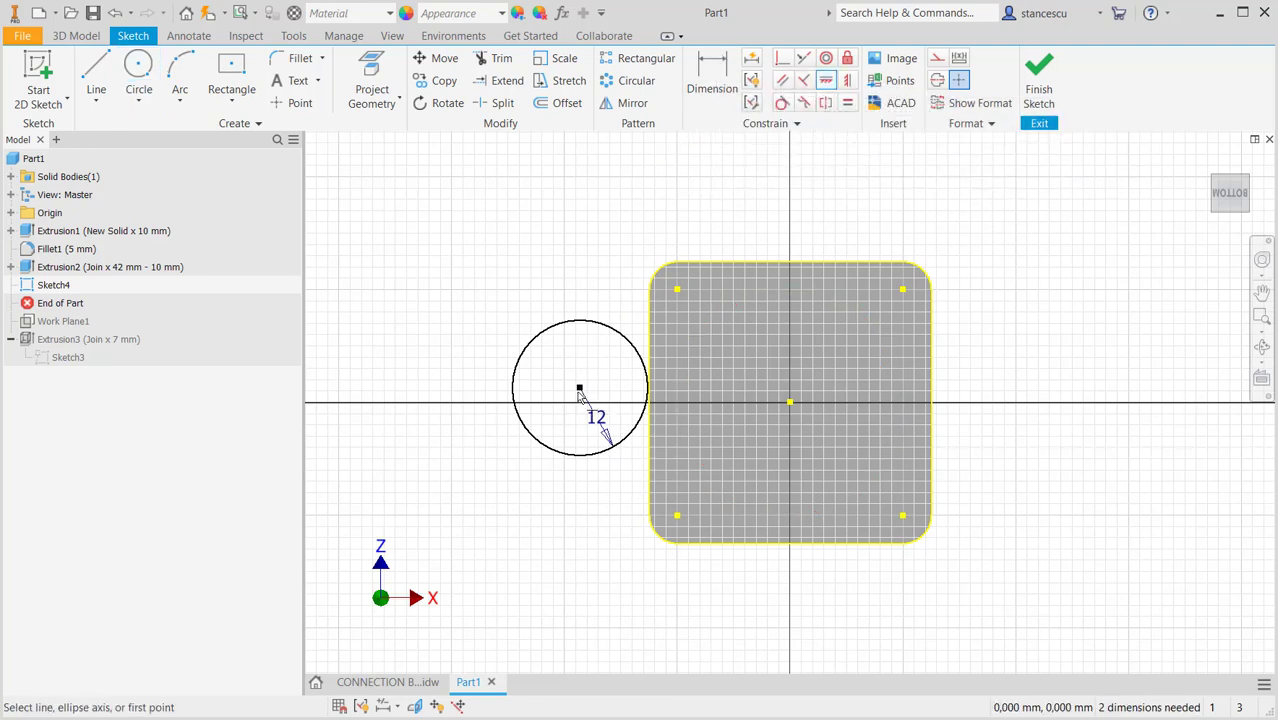
{"action": "left_click", "coordinate": [579, 388]}
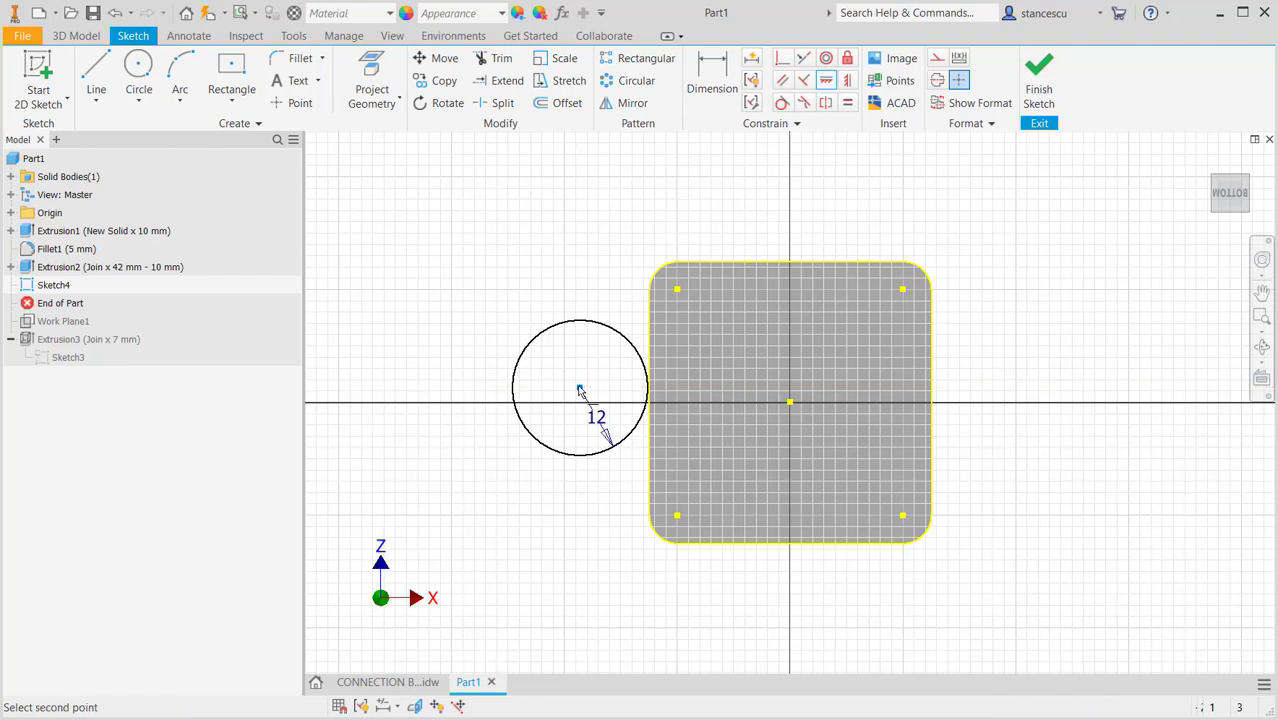
{"action": "left_click", "coordinate": [790, 403]}
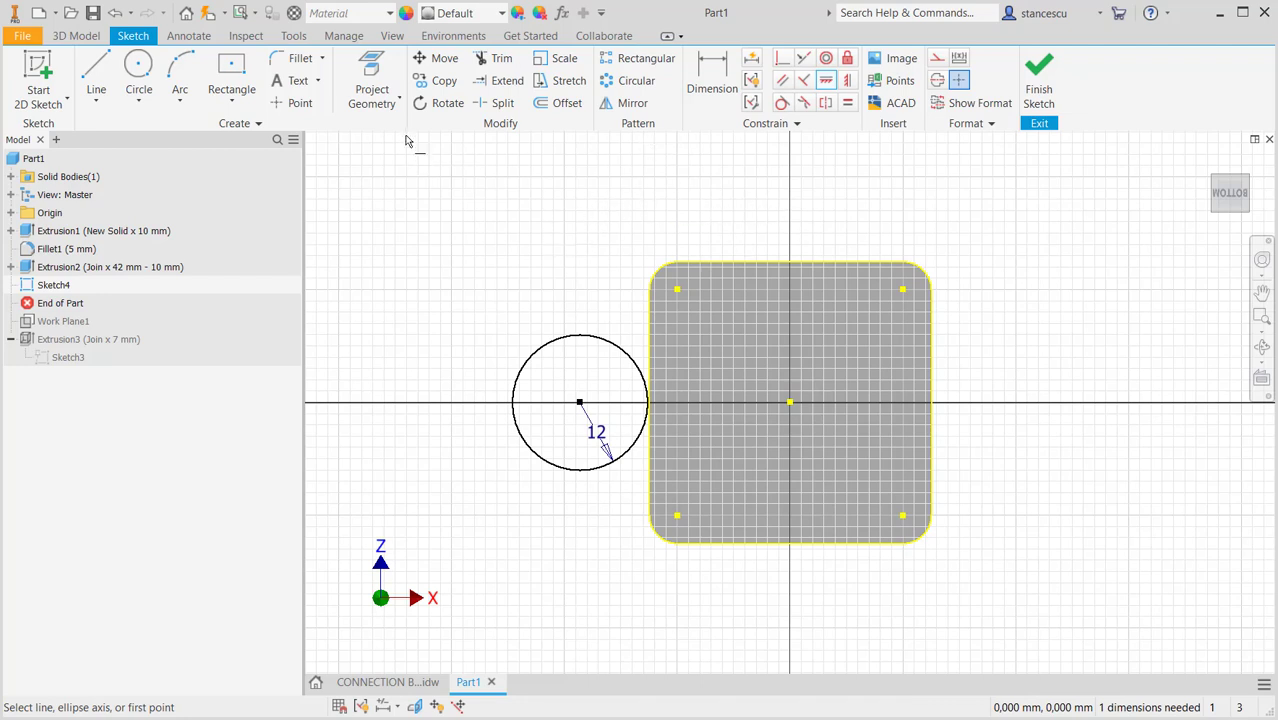
- Project the origin Z axis into the sketch as a centerline through the base
{"action": "left_click", "coordinate": [370, 92]}
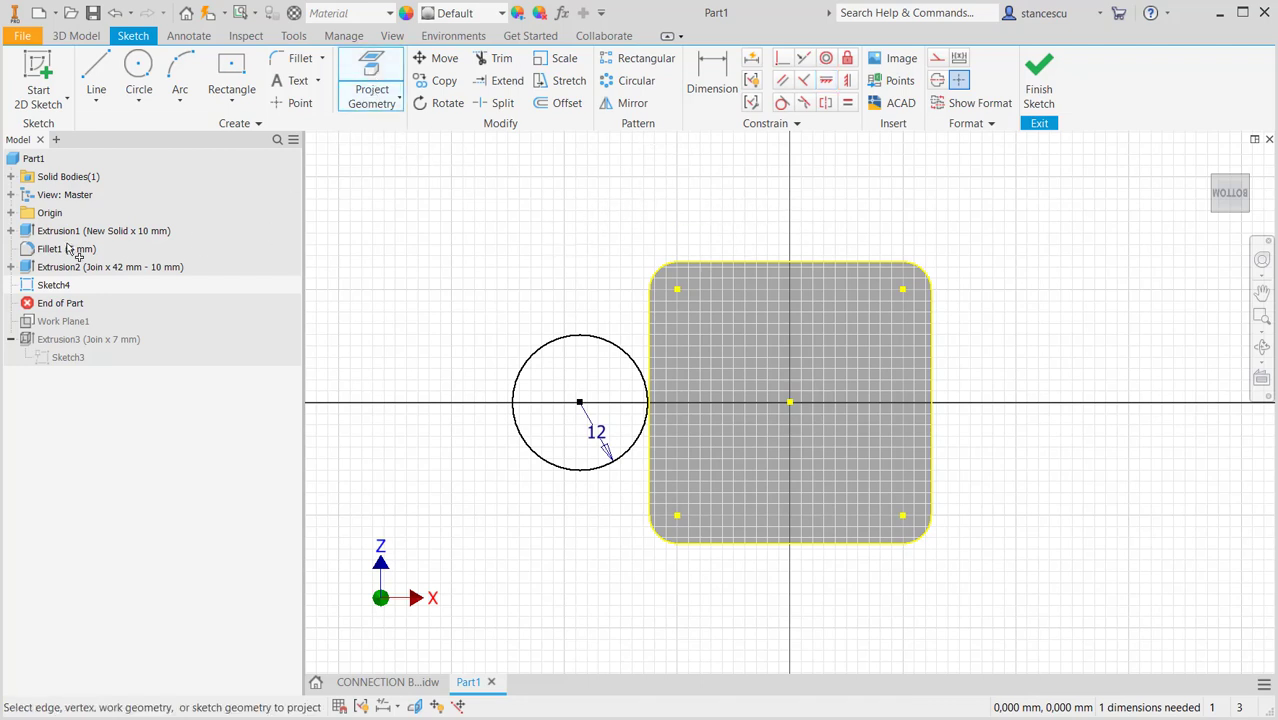
{"action": "left_click", "coordinate": [10, 213]}
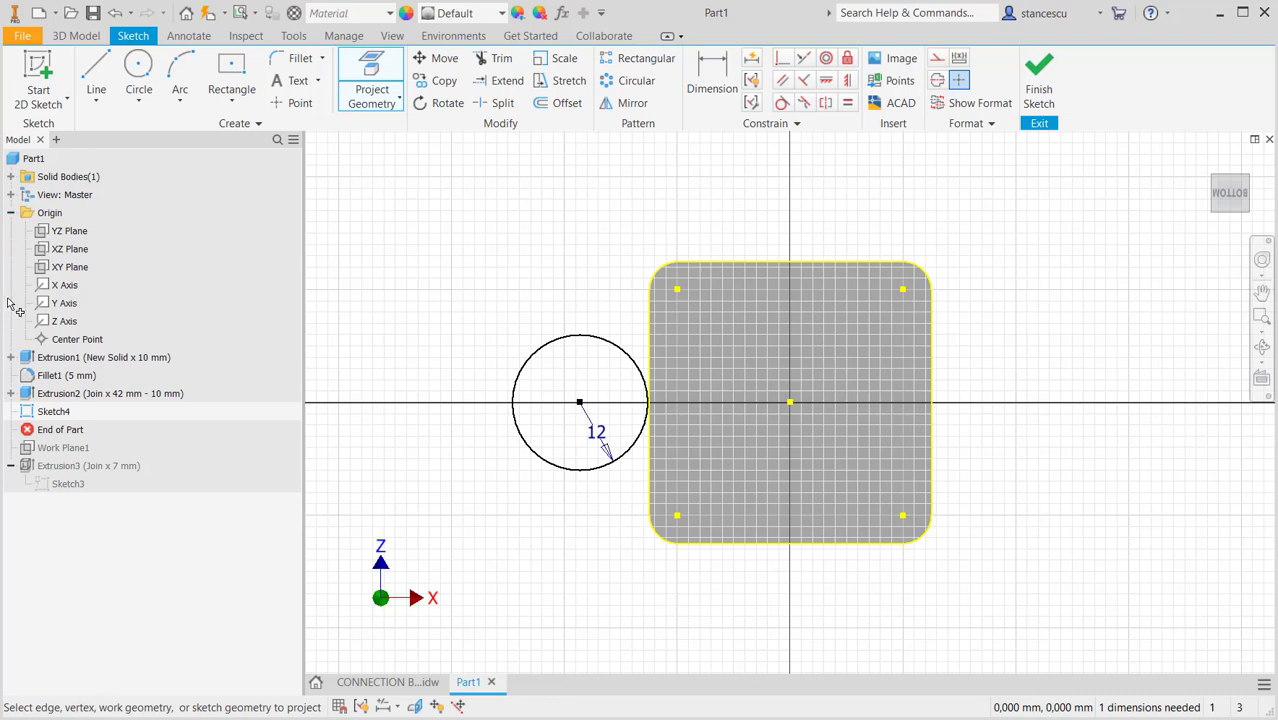
{"action": "left_click", "coordinate": [47, 323]}
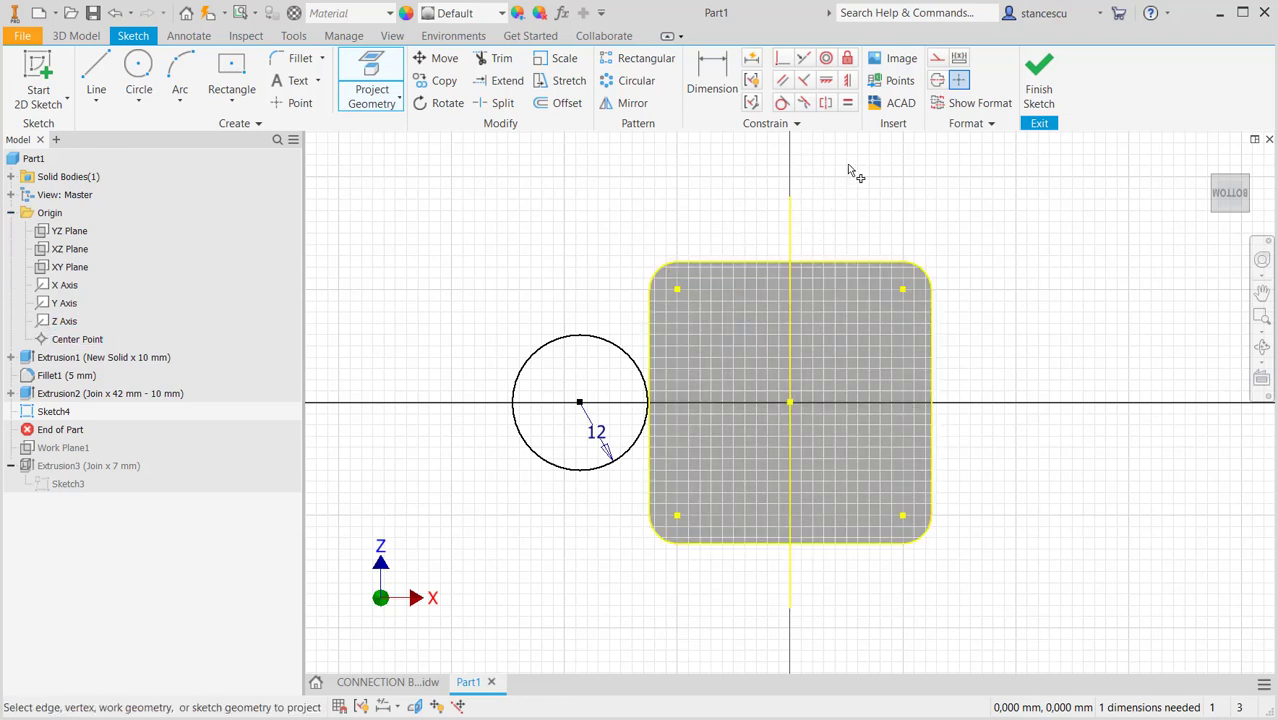
- Mirror the circle across the projected Z axis to the opposite side of the base
{"action": "left_click", "coordinate": [633, 105]}
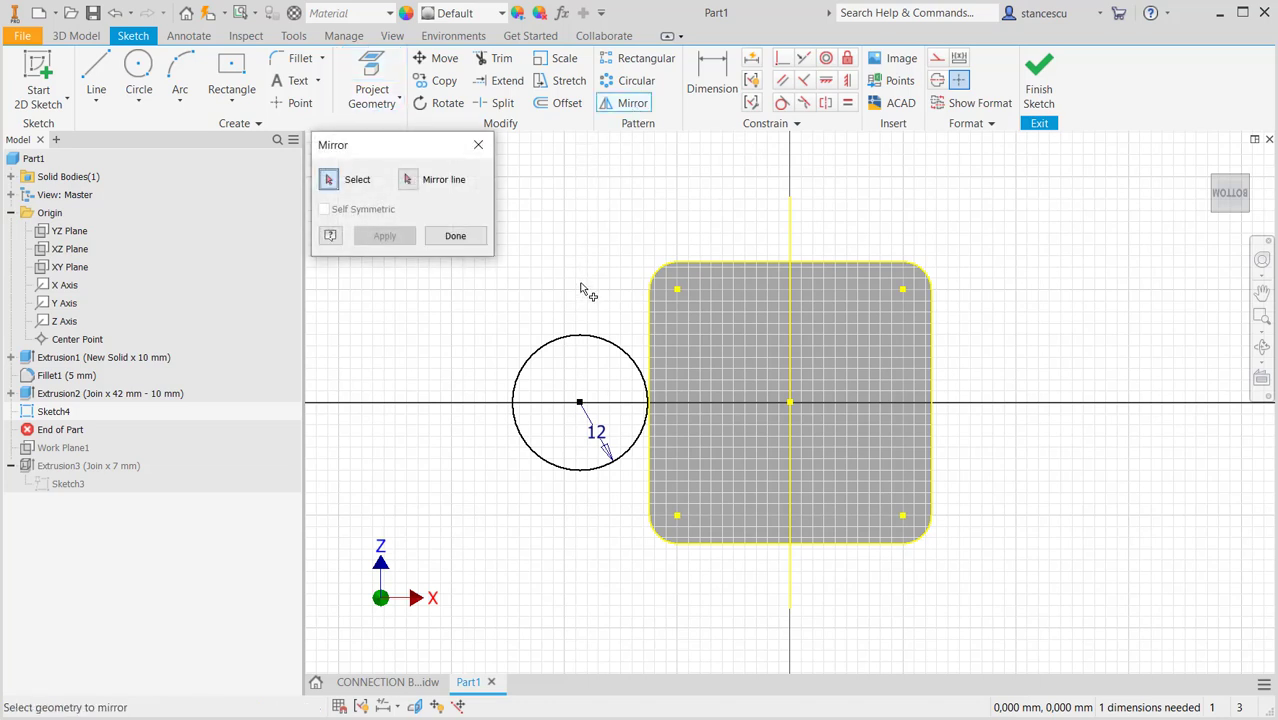
{"action": "left_click", "coordinate": [582, 336]}
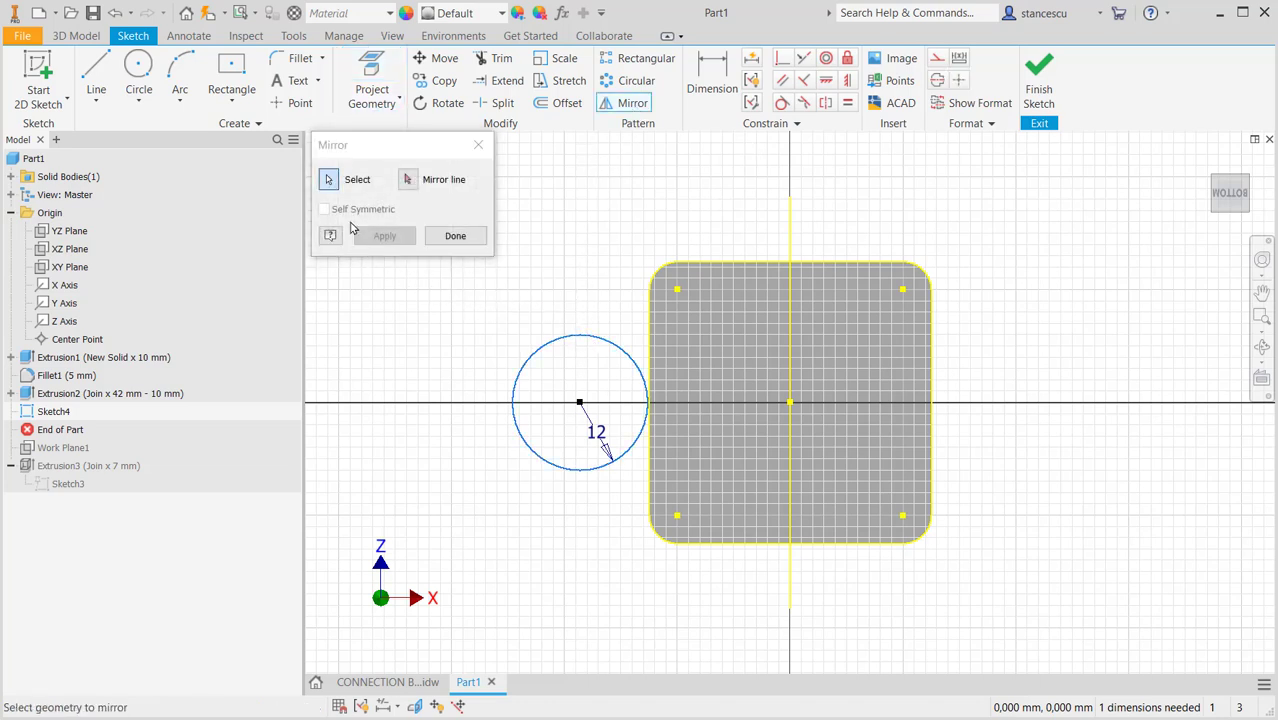
{"action": "left_click", "coordinate": [407, 181]}
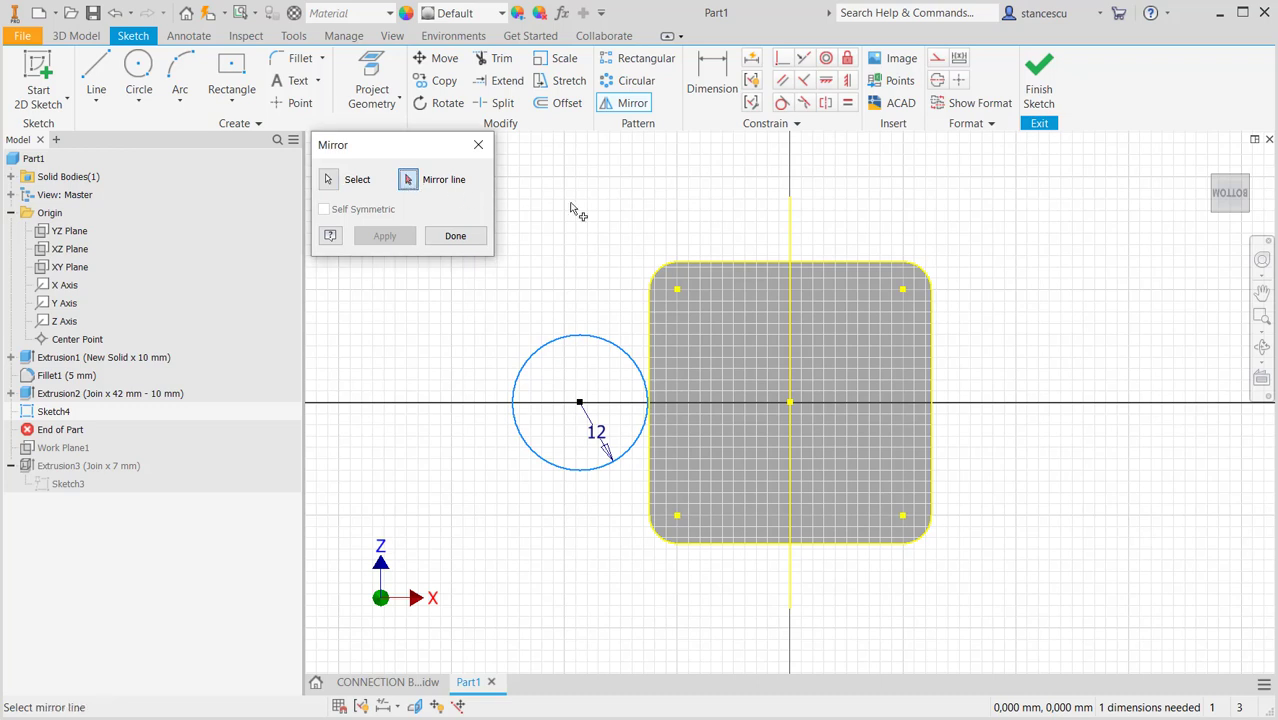
{"action": "left_click", "coordinate": [788, 251]}
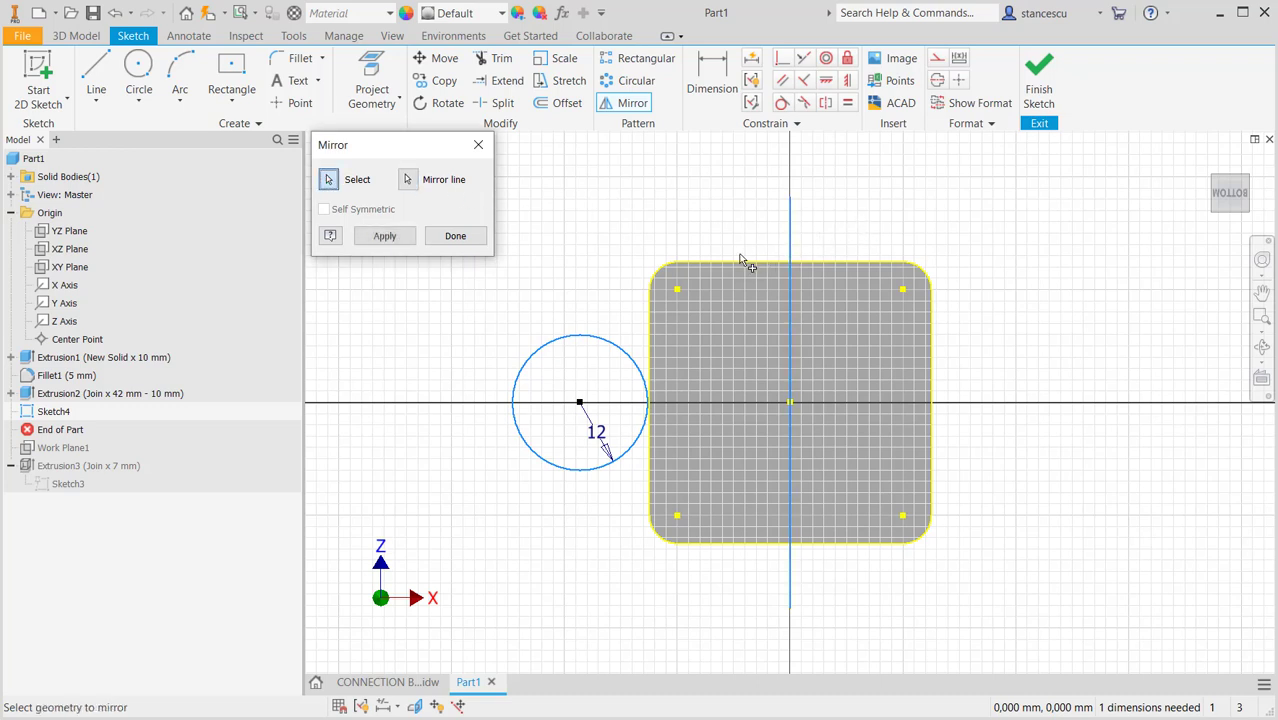
{"action": "left_click", "coordinate": [385, 236]}
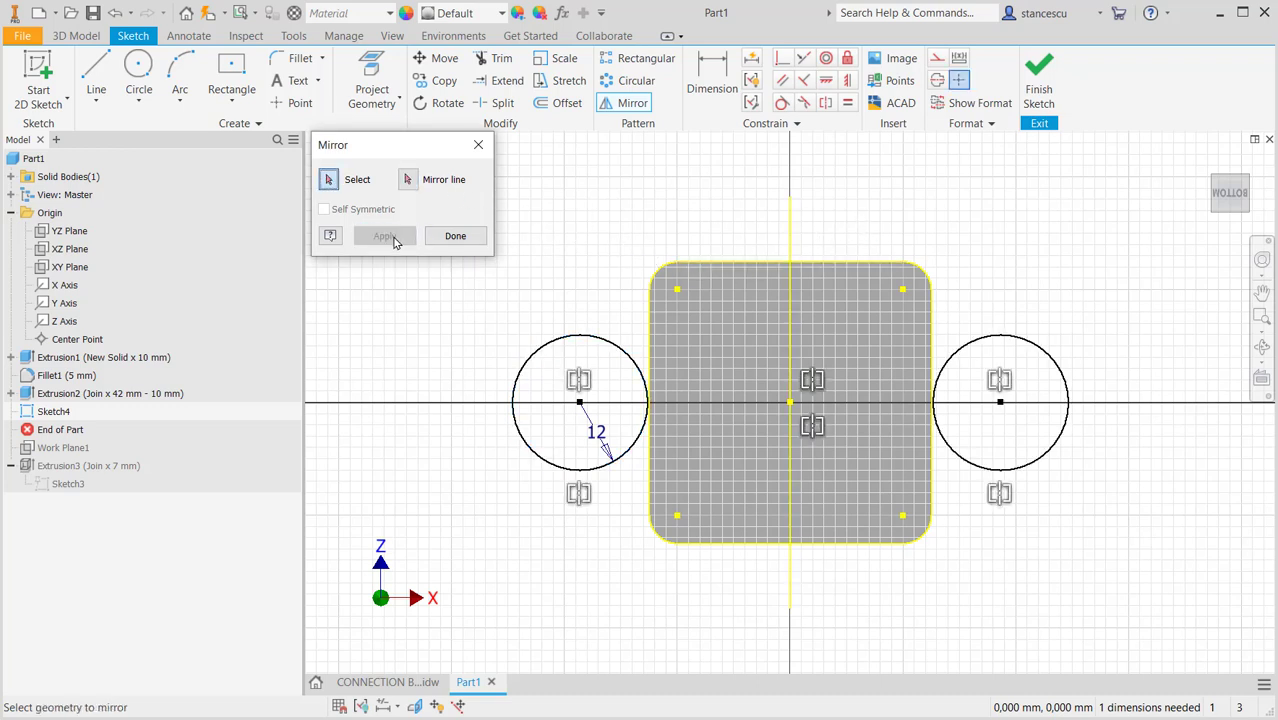
{"action": "left_click", "coordinate": [455, 236]}
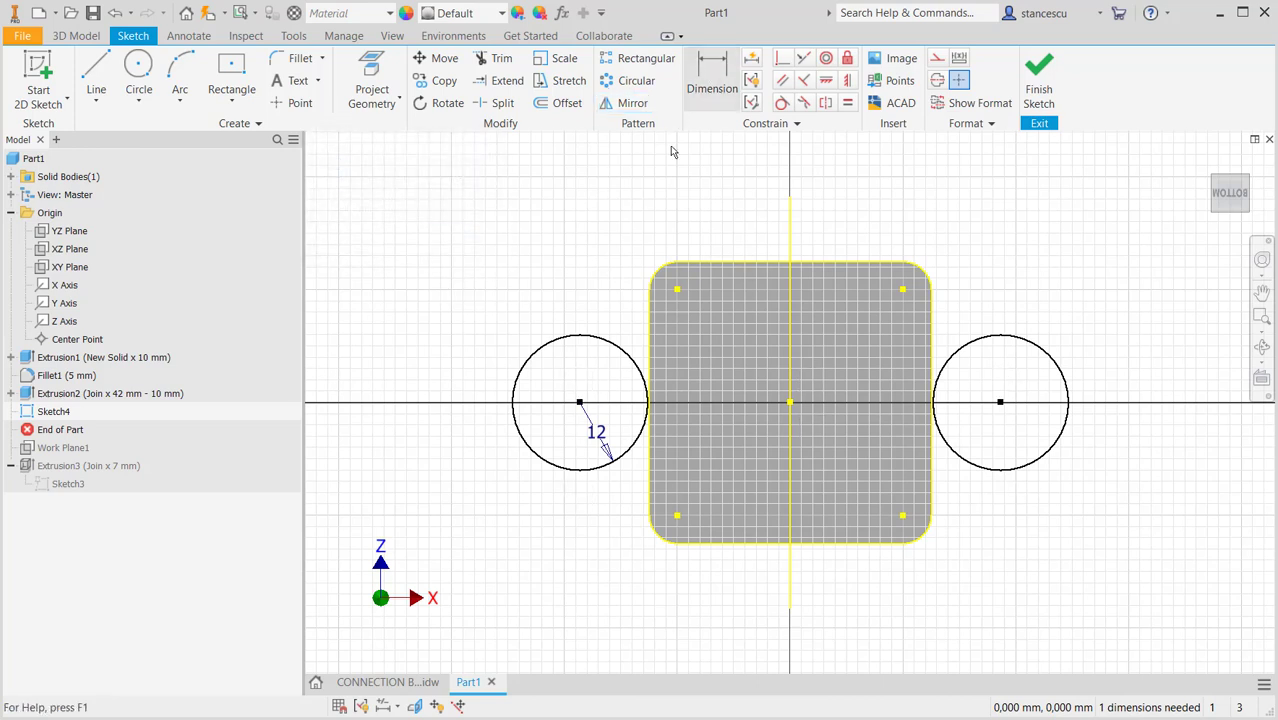
- Dimension the distance between the two circle centers as 57 mm and finish the sketch
{"action": "key", "text": "d"}
{"action": "left_click", "coordinate": [555, 340]}
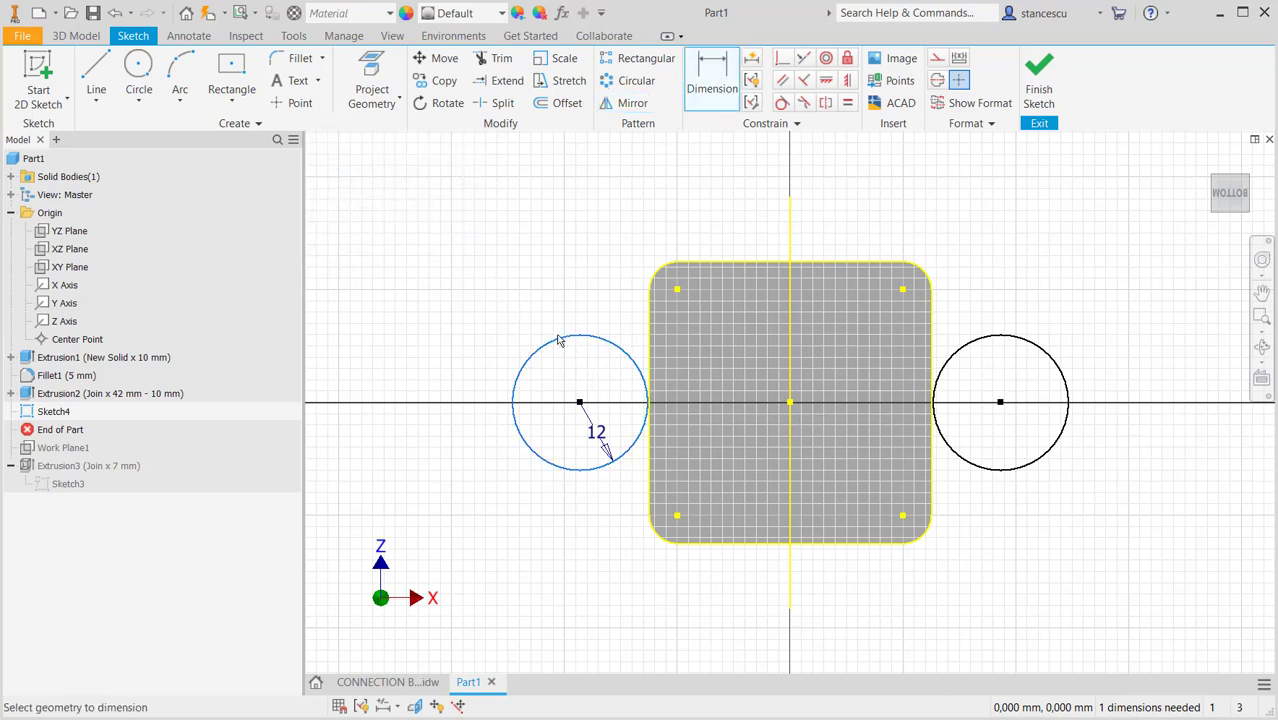
{"action": "left_click", "coordinate": [1012, 342]}
{"action": "left_click", "coordinate": [841, 226]}
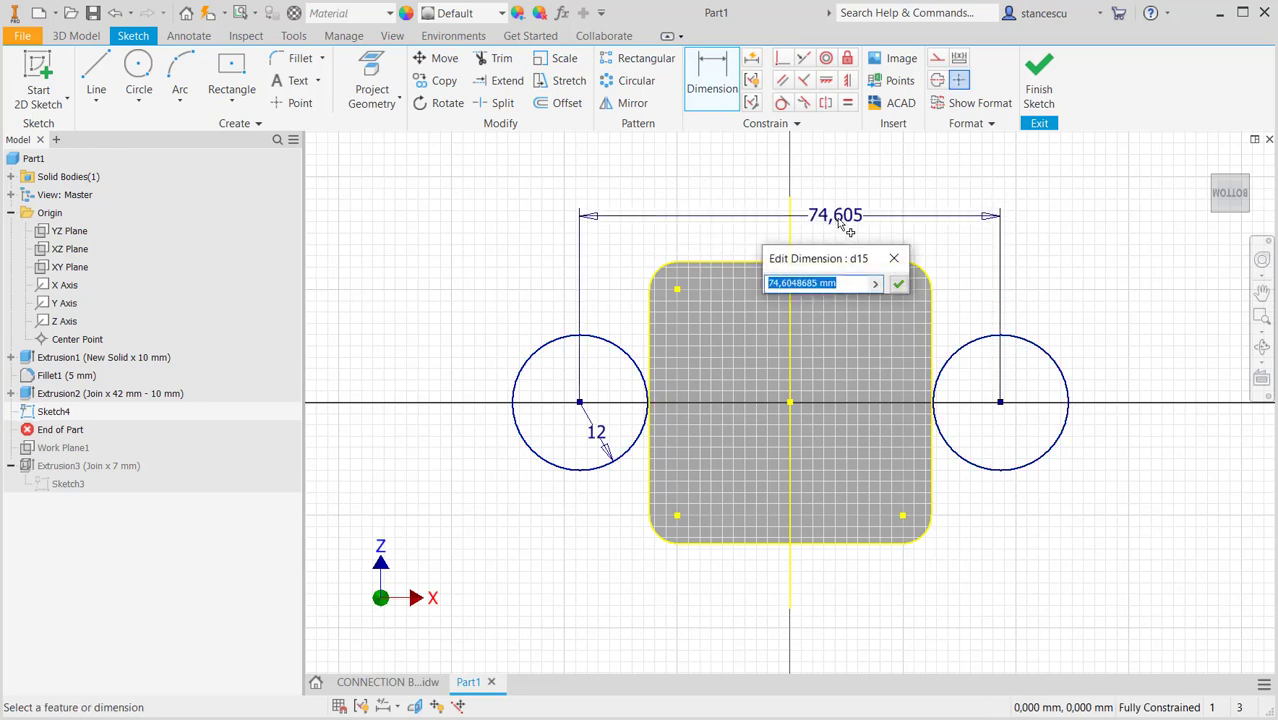
{"action": "type", "text": "57"}
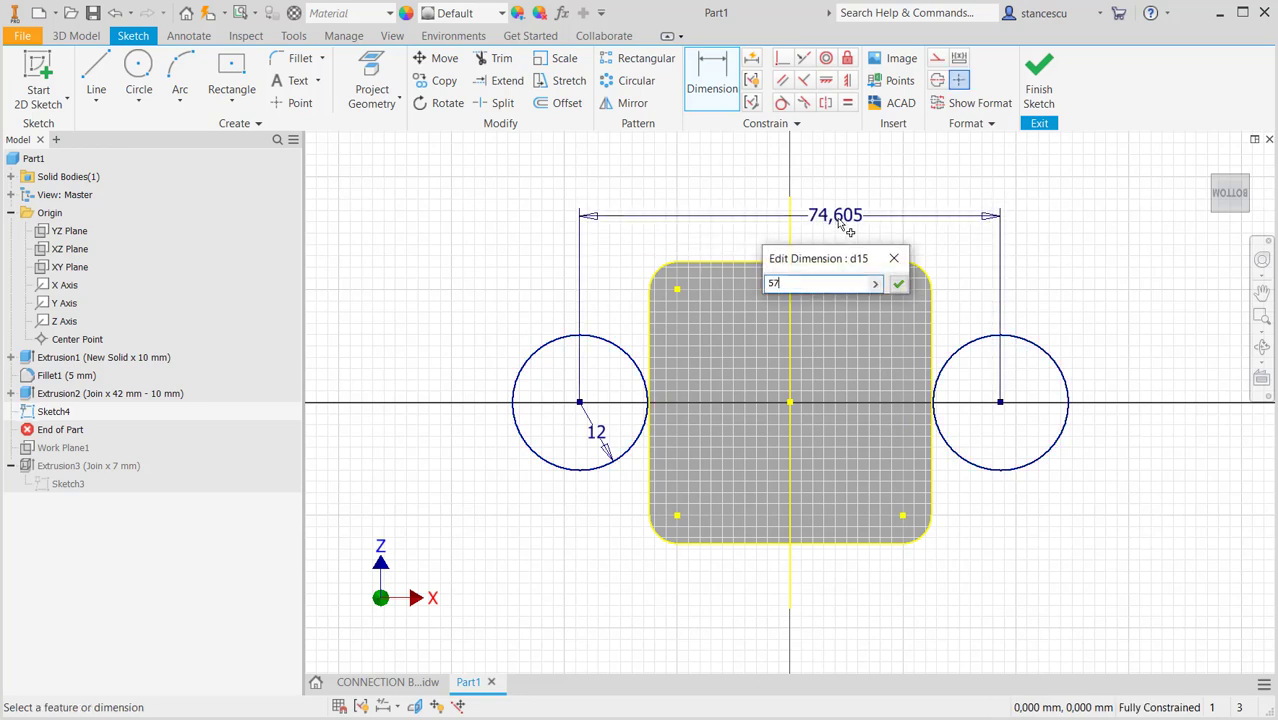
{"action": "key", "text": "Return"}
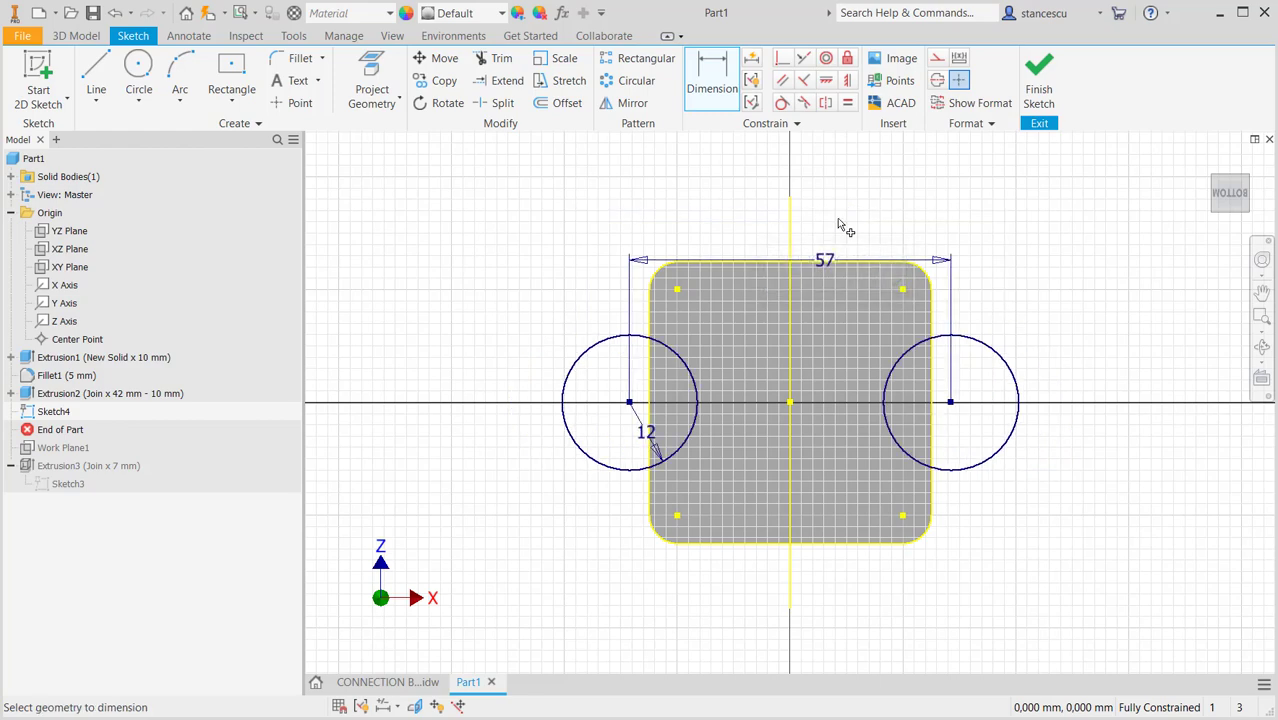
{"action": "left_click", "coordinate": [1040, 88]}
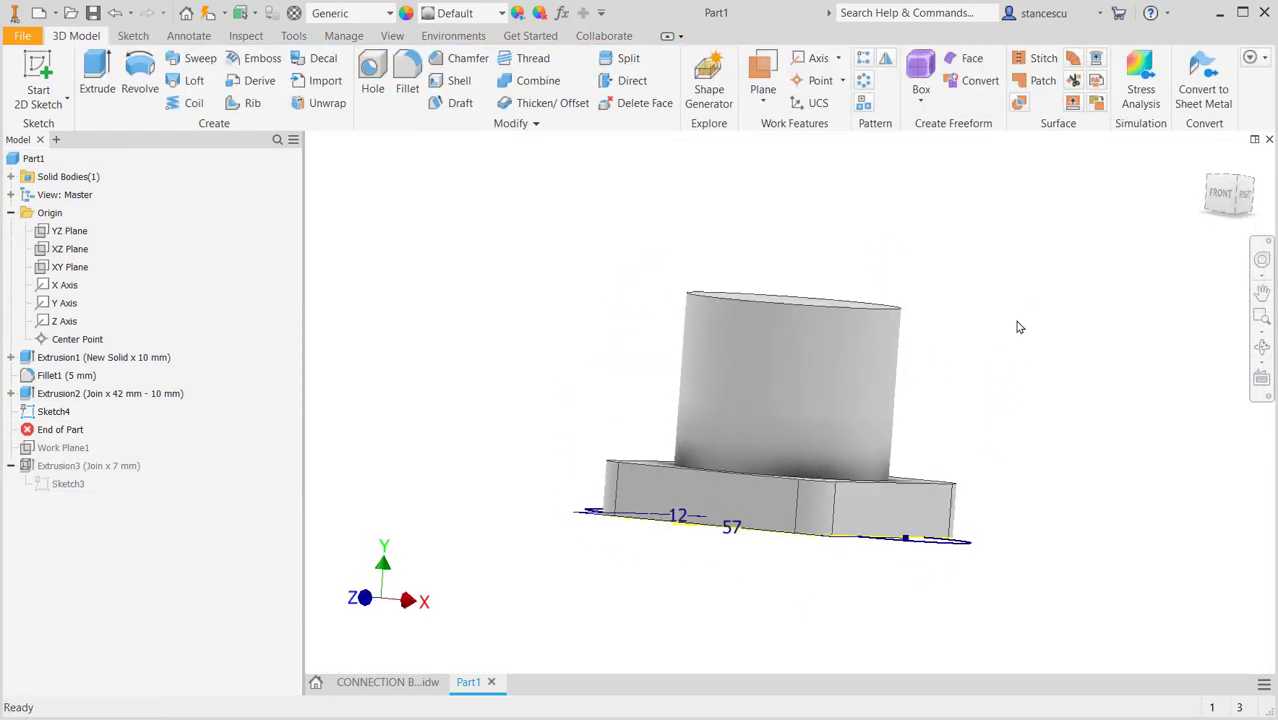
- Start an Extrude with all four regions of the two circles, inside and outside the base outline, as profiles
{"action": "left_click", "coordinate": [97, 78]}
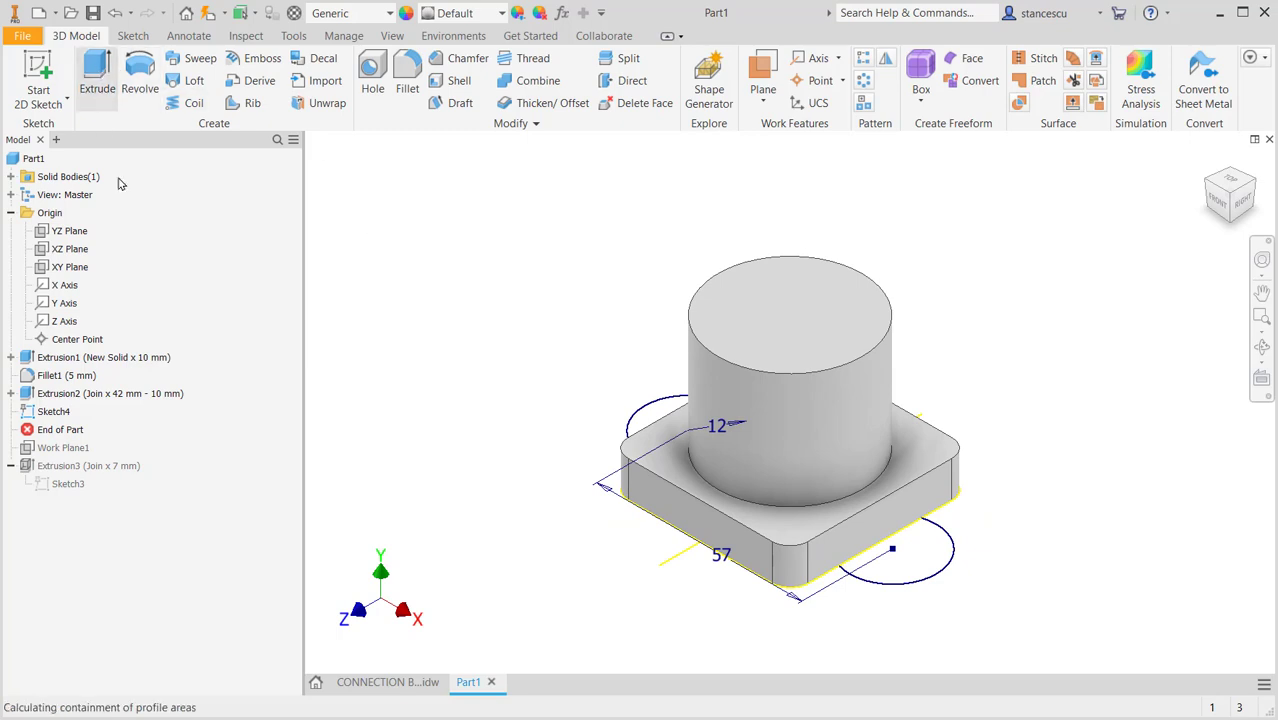
{"action": "left_click", "coordinate": [660, 428]}
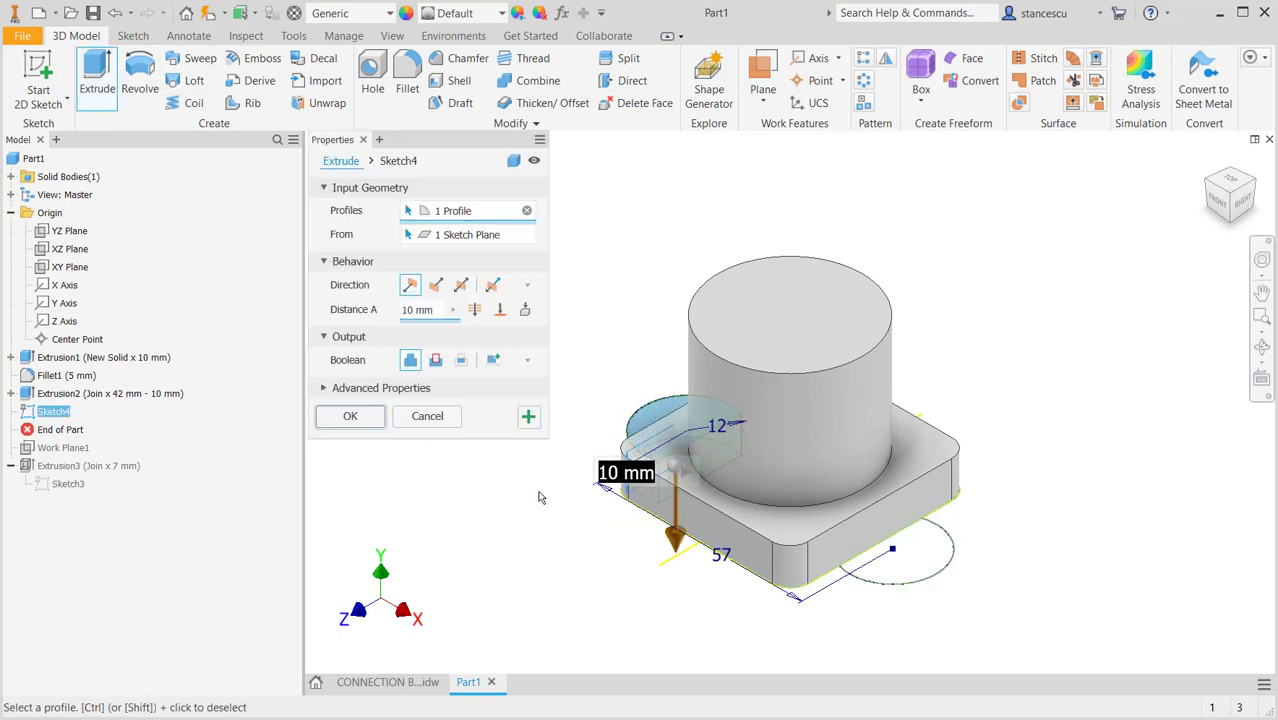
{"action": "mouse_move", "coordinate": [538, 497]}
{"action": "middle_mouse_down", "text": "shift"}
{"action": "mouse_move", "coordinate": [590, 414]}
{"action": "mouse_move", "coordinate": [605, 459]}
{"action": "middle_mouse_up", "text": "shift"}
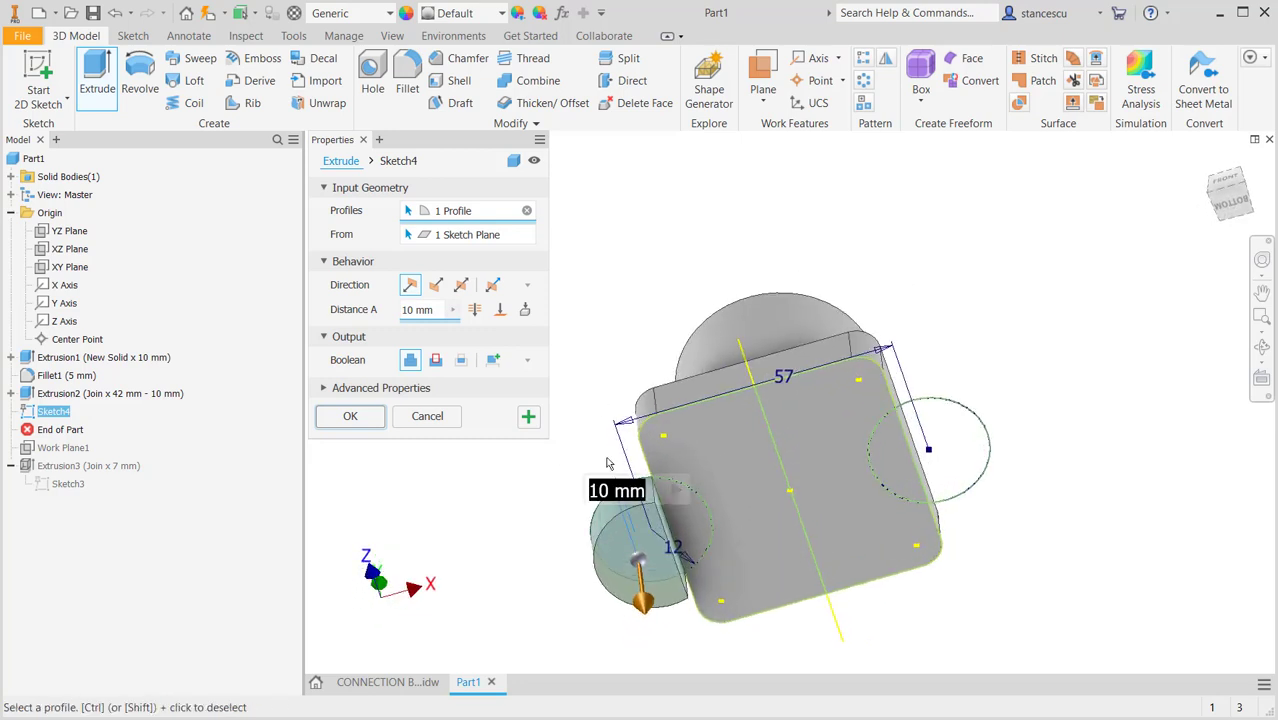
{"action": "left_click", "coordinate": [702, 523]}
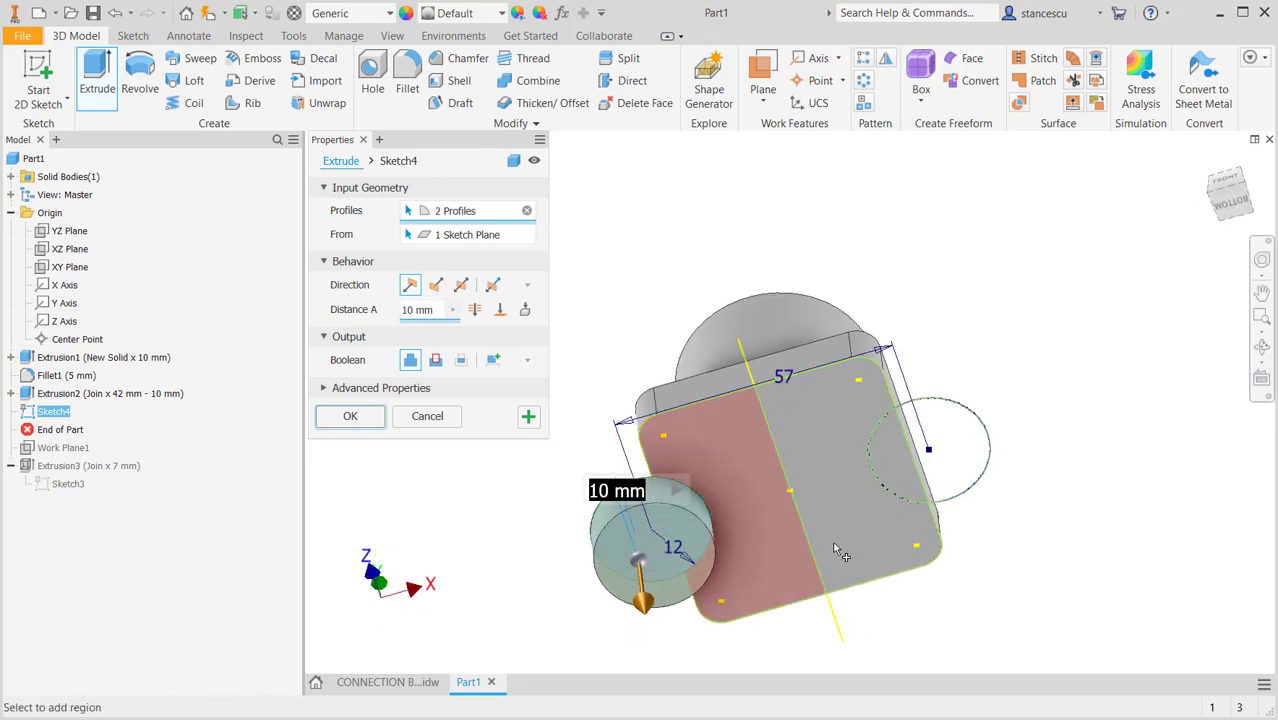
{"action": "left_click", "coordinate": [986, 446]}
{"action": "left_click", "coordinate": [915, 470]}
{"action": "middle_click_drag", "start_coordinate": [1055, 485], "coordinate": [1022, 458], "text": "shift"}
{"action": "middle_click_drag", "start_coordinate": [986, 365], "coordinate": [976, 452], "text": "shift"}
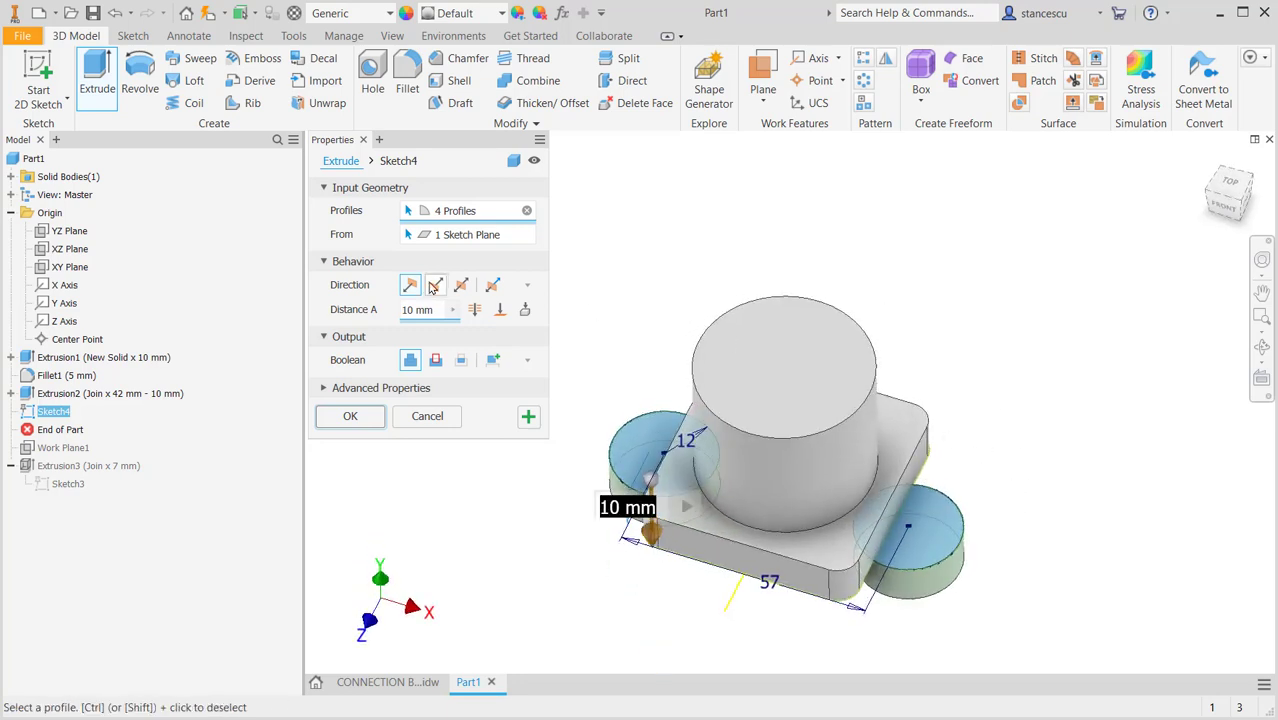
- Cut the two circles upward through all of the base and cylinder, using the flipped direction
{"action": "left_click", "coordinate": [435, 285]}
{"action": "left_click", "coordinate": [435, 361]}
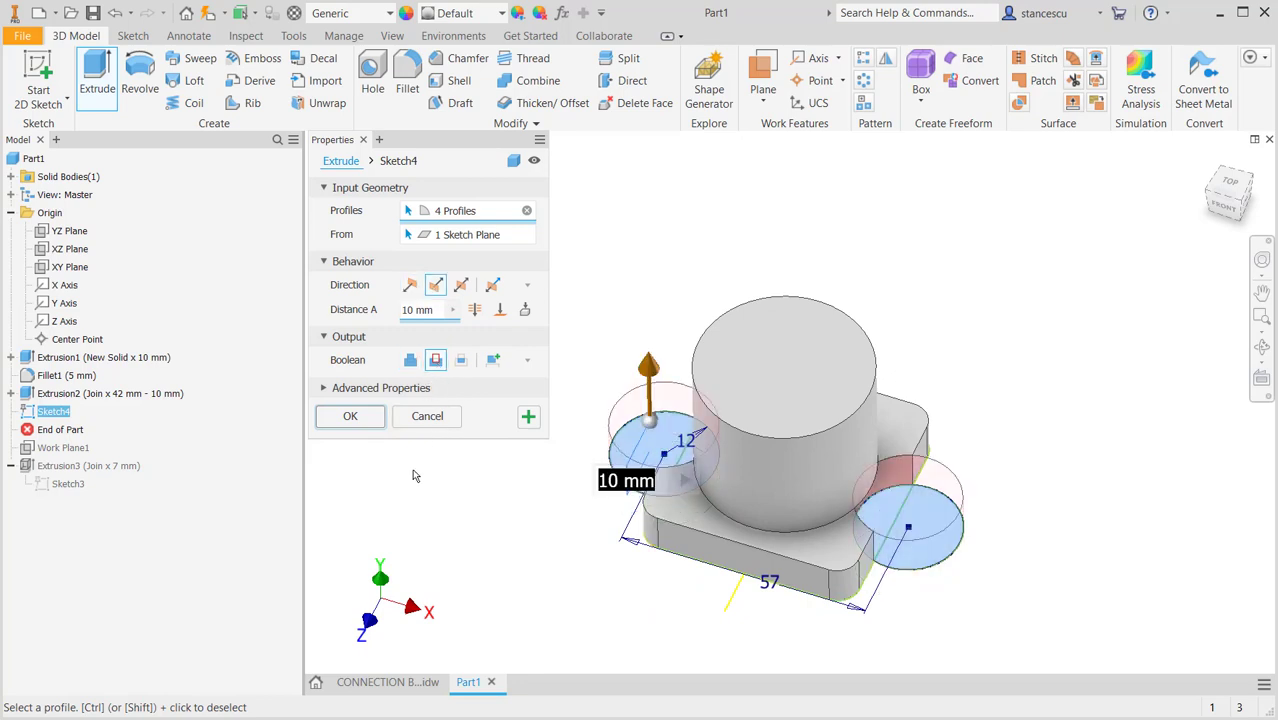
{"action": "left_click_drag", "start_coordinate": [651, 368], "coordinate": [630, 235]}
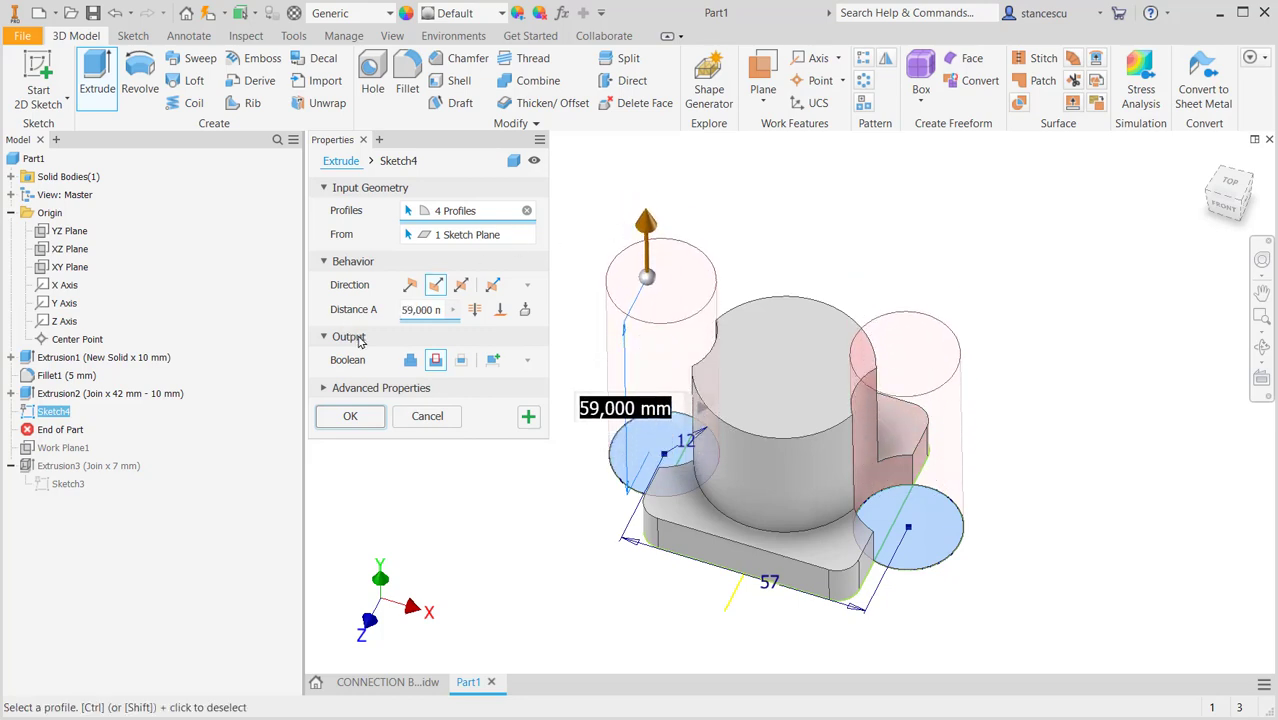
{"action": "left_click", "coordinate": [474, 311]}
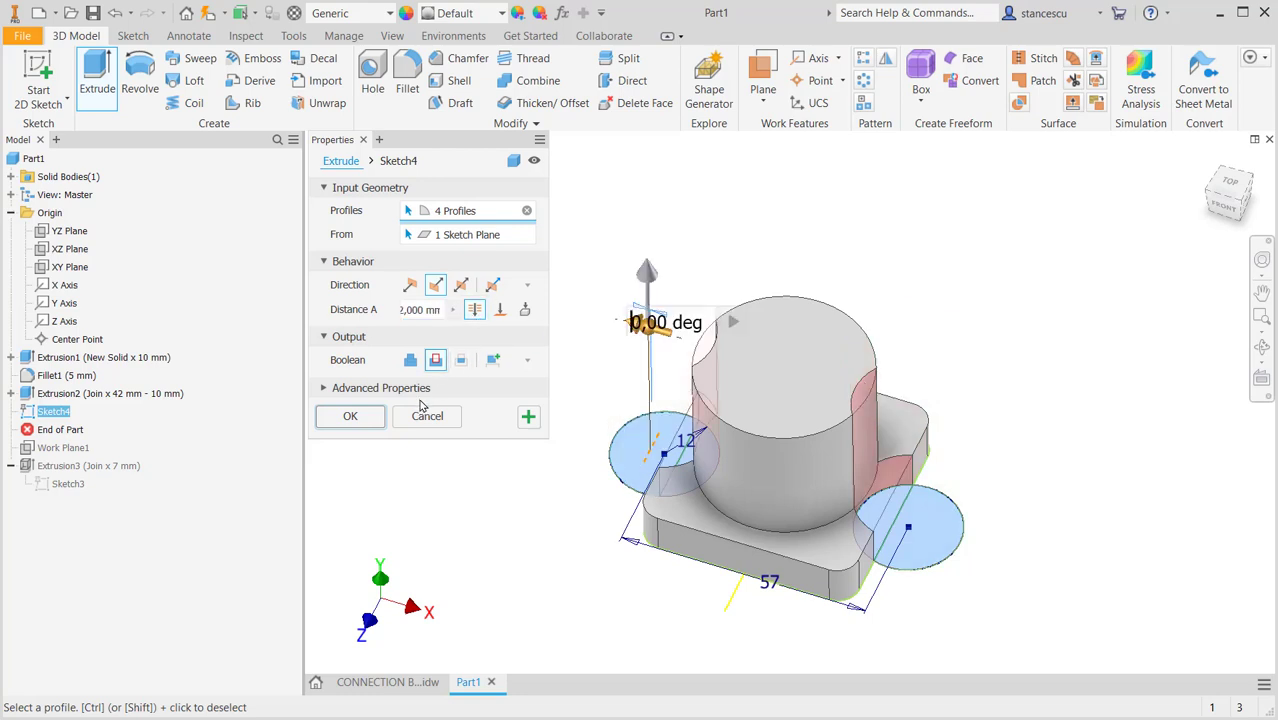
{"action": "left_click", "coordinate": [350, 416]}
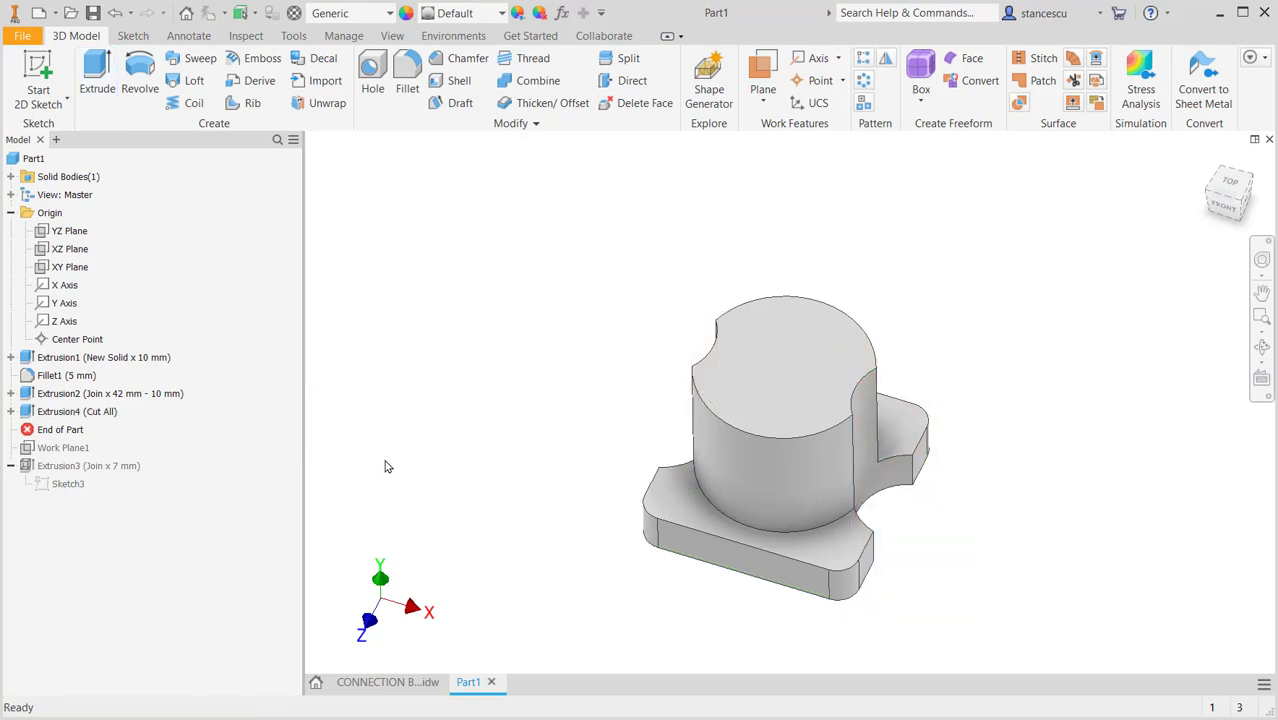
- Move the End of Part marker to the end to reactivate the upper flange, then inspect the part from several sides
{"action": "right_click", "coordinate": [31, 432]}
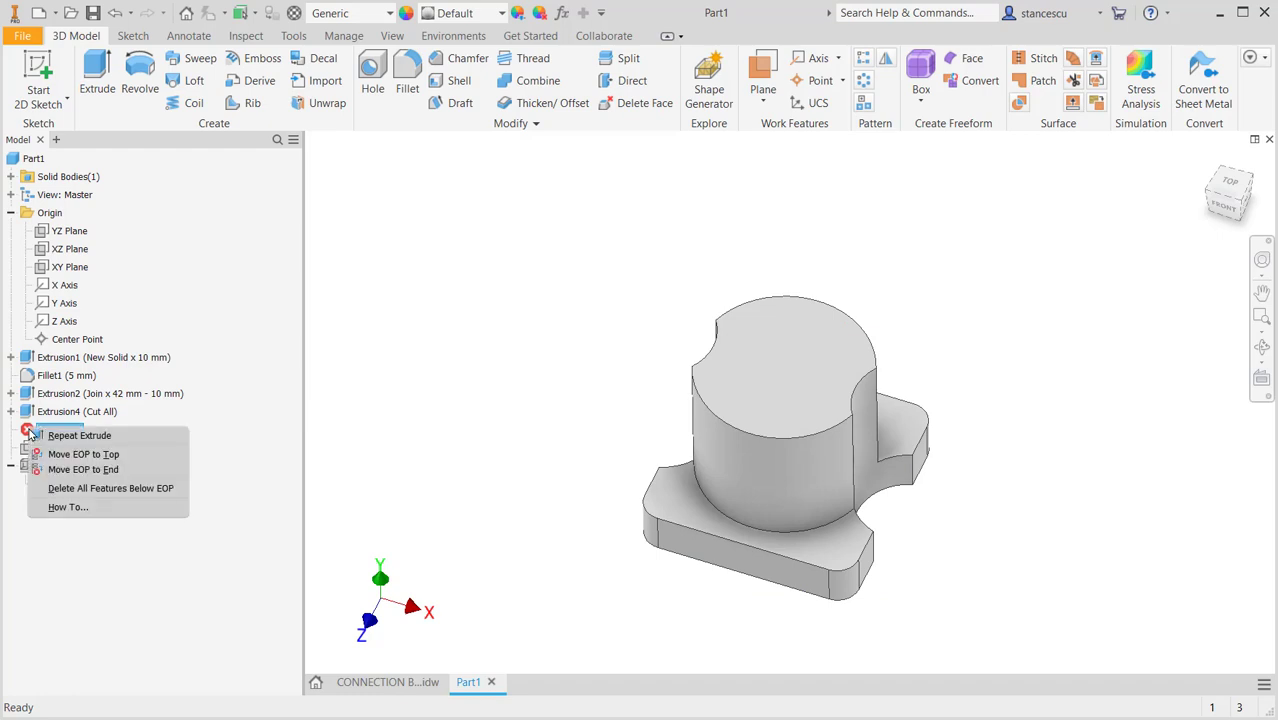
{"action": "left_click", "coordinate": [70, 469]}
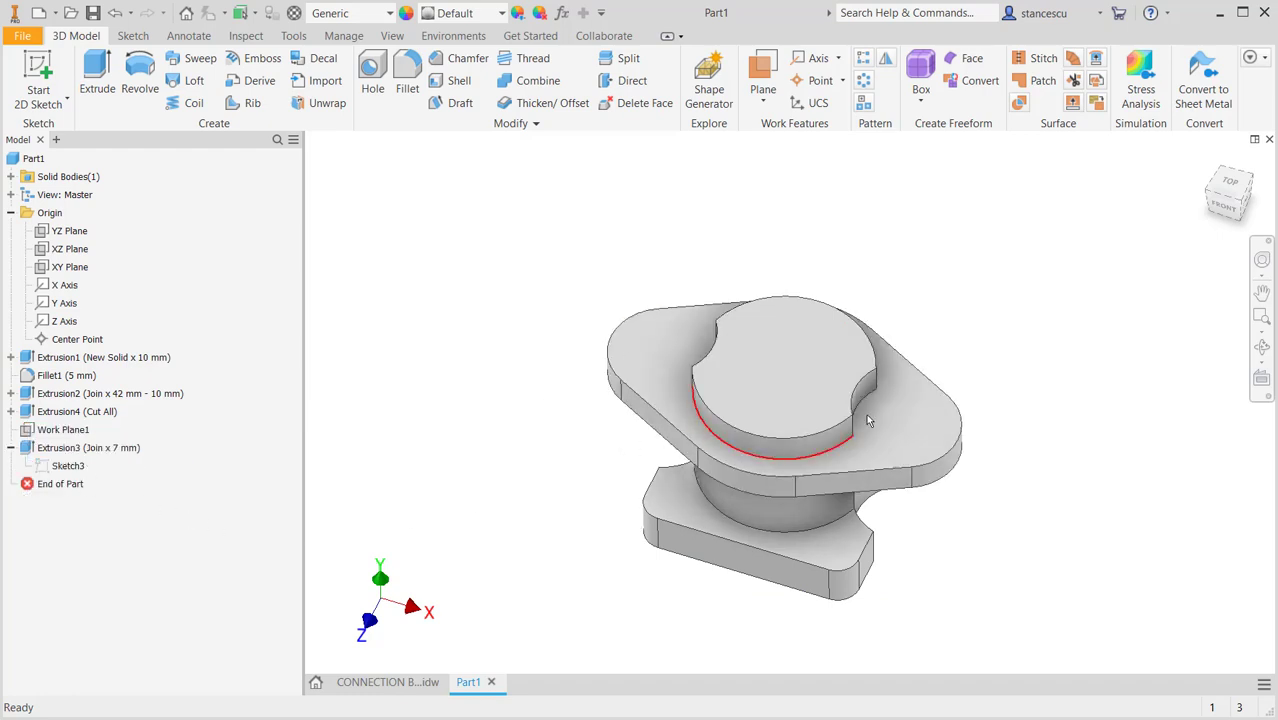
{"action": "middle_click_drag", "start_coordinate": [965, 514], "coordinate": [711, 404], "text": "shift"}
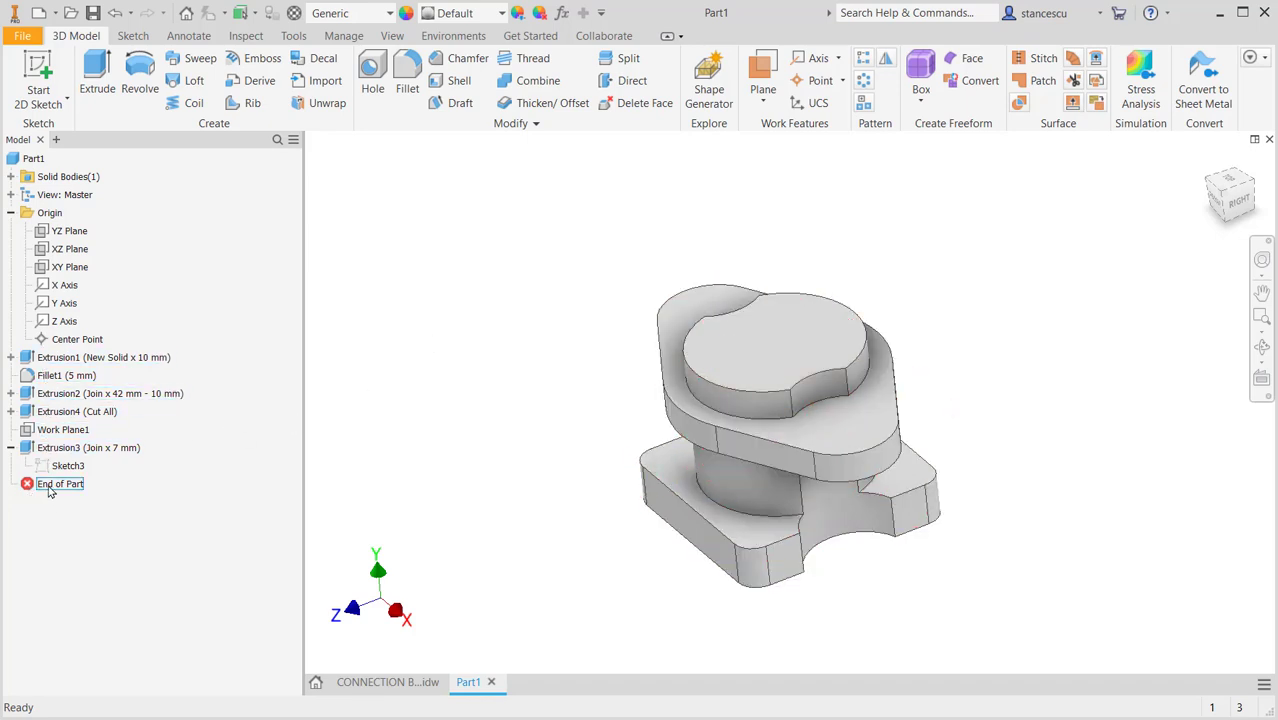
{"action": "left_click", "coordinate": [10, 448]}
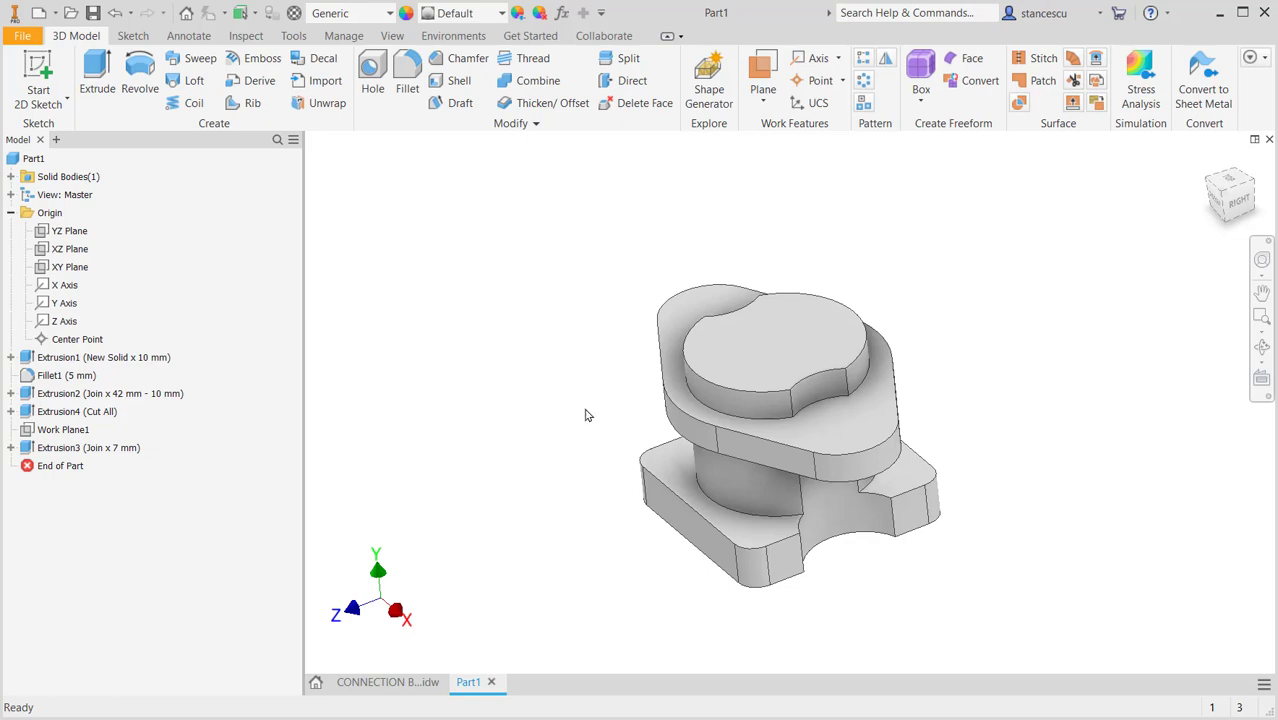
{"action": "middle_click_drag", "start_coordinate": [588, 408], "coordinate": [628, 408], "text": "shift"}
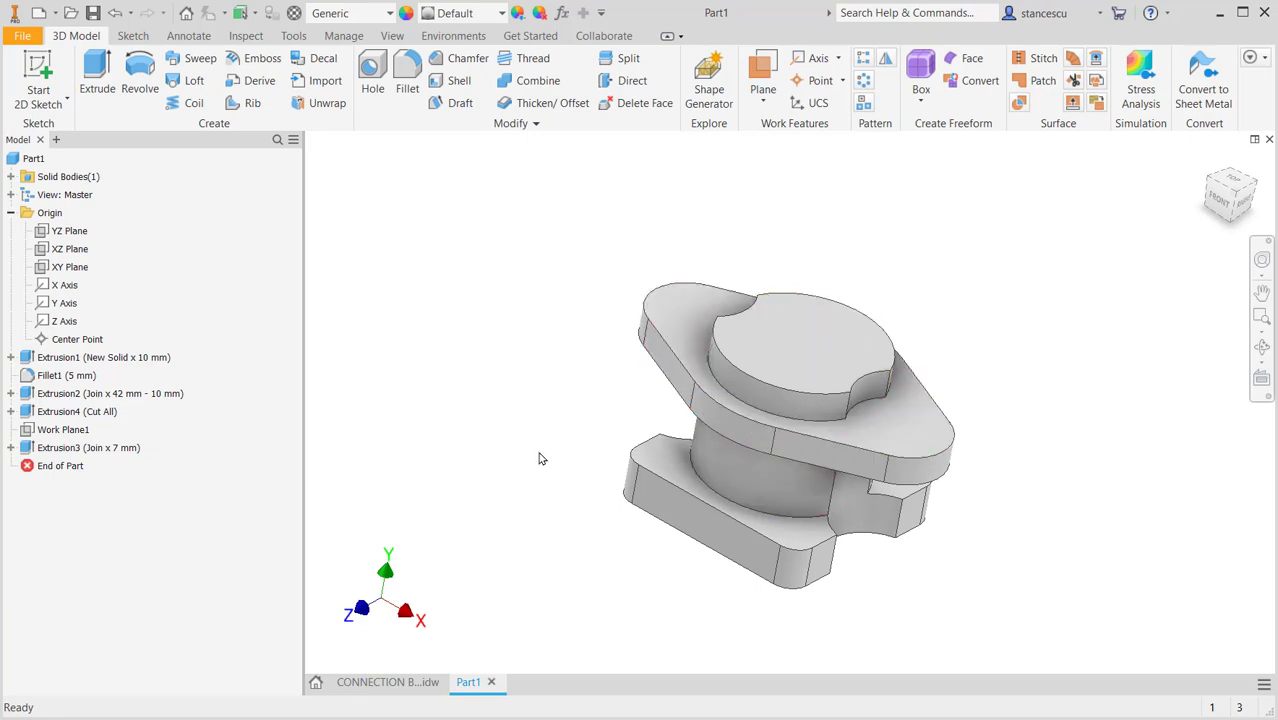
{"action": "middle_click_drag", "start_coordinate": [585, 545], "coordinate": [690, 490], "text": "shift"}
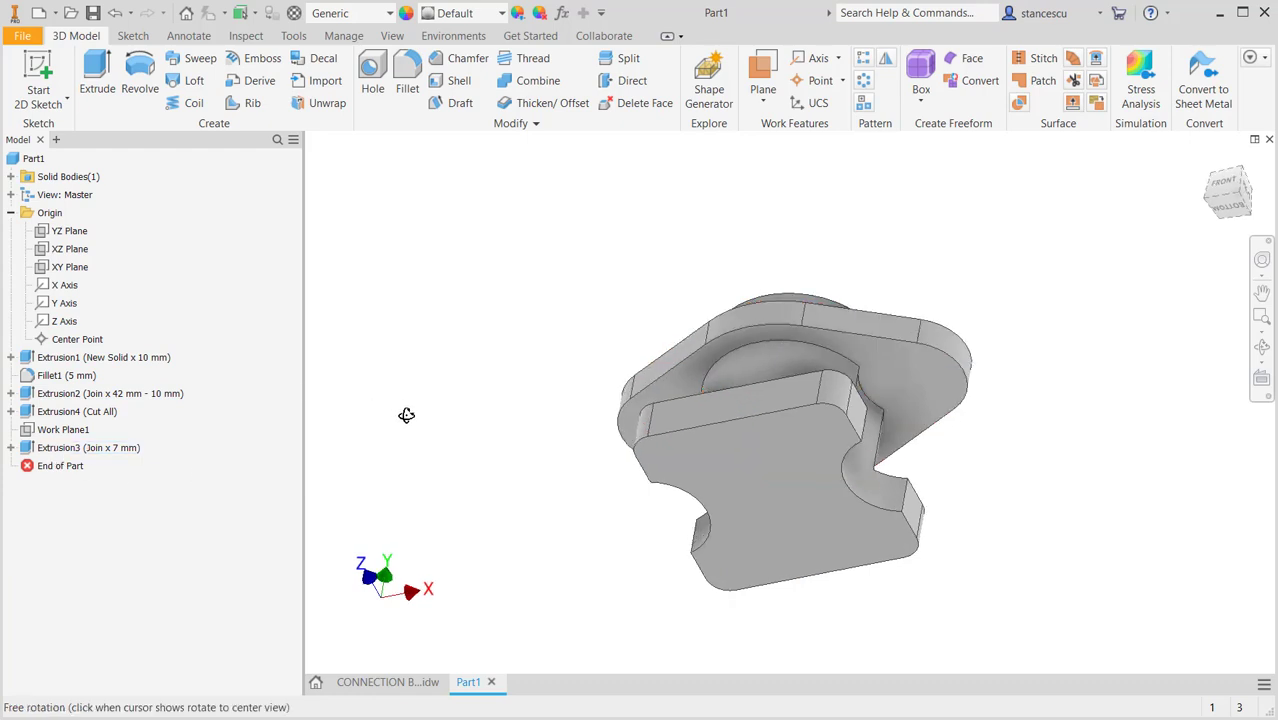
{"action": "middle_click_drag", "start_coordinate": [405, 414], "coordinate": [390, 474], "text": "shift"}
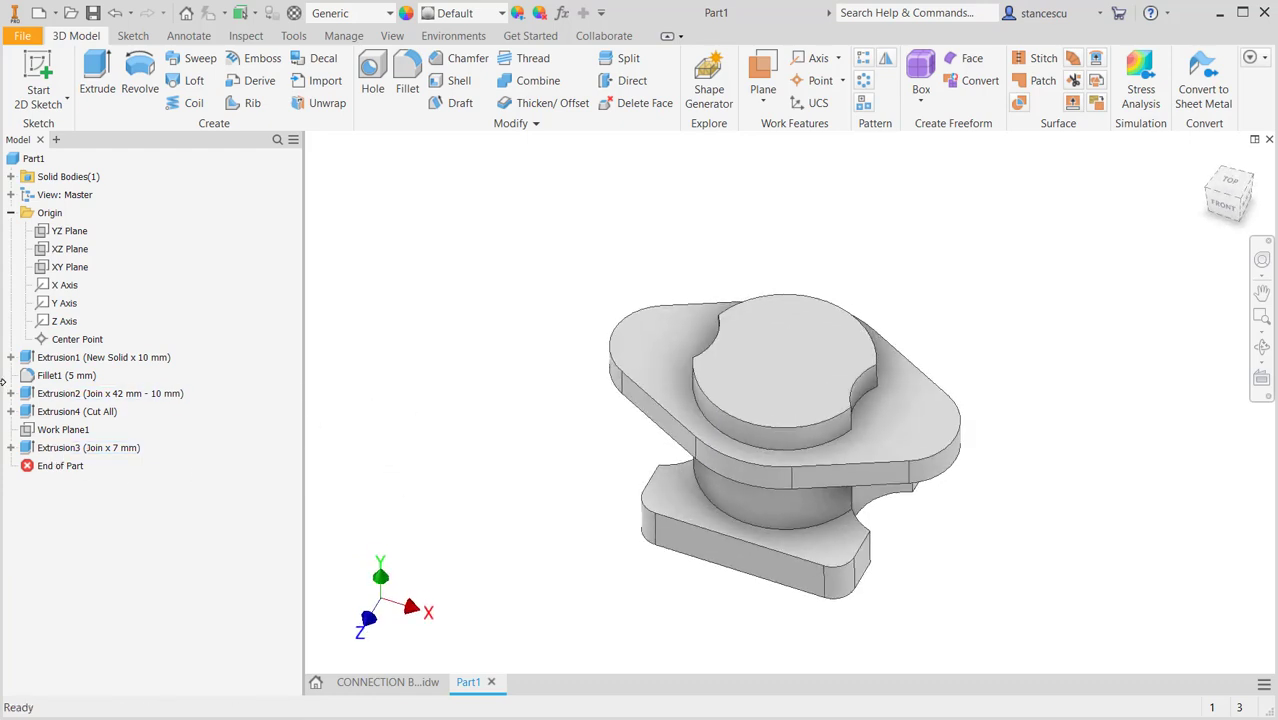
- Roll the End of Part marker back to the base extrusion and replay the features one by one to the end
{"action": "right_click", "coordinate": [30, 362]}
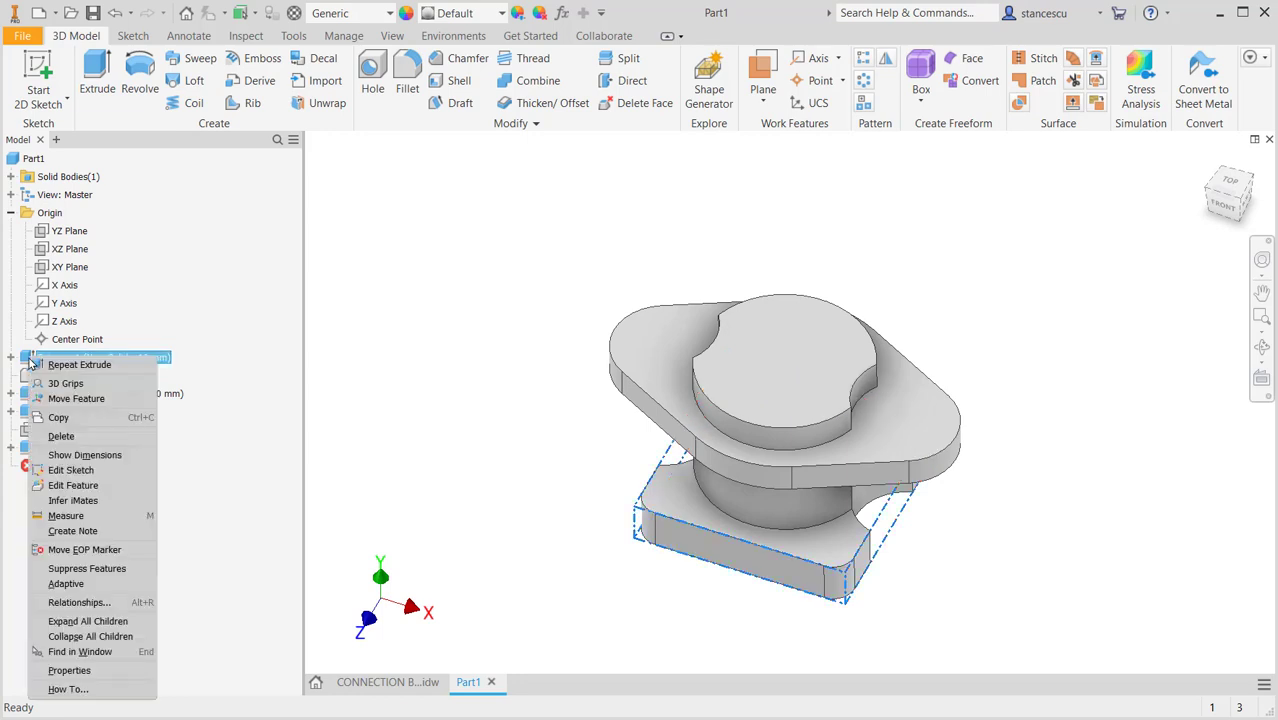
{"action": "left_click", "coordinate": [84, 549]}
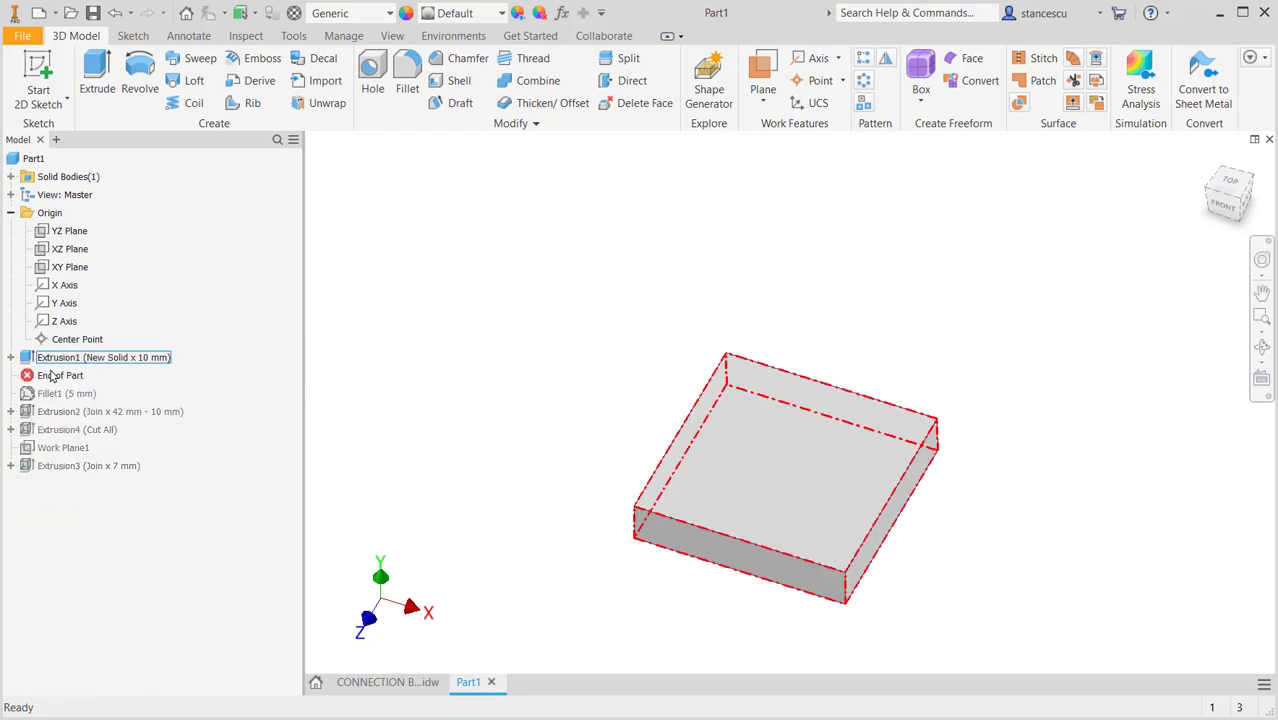
{"action": "left_click_drag", "start_coordinate": [52, 376], "coordinate": [24, 407]}
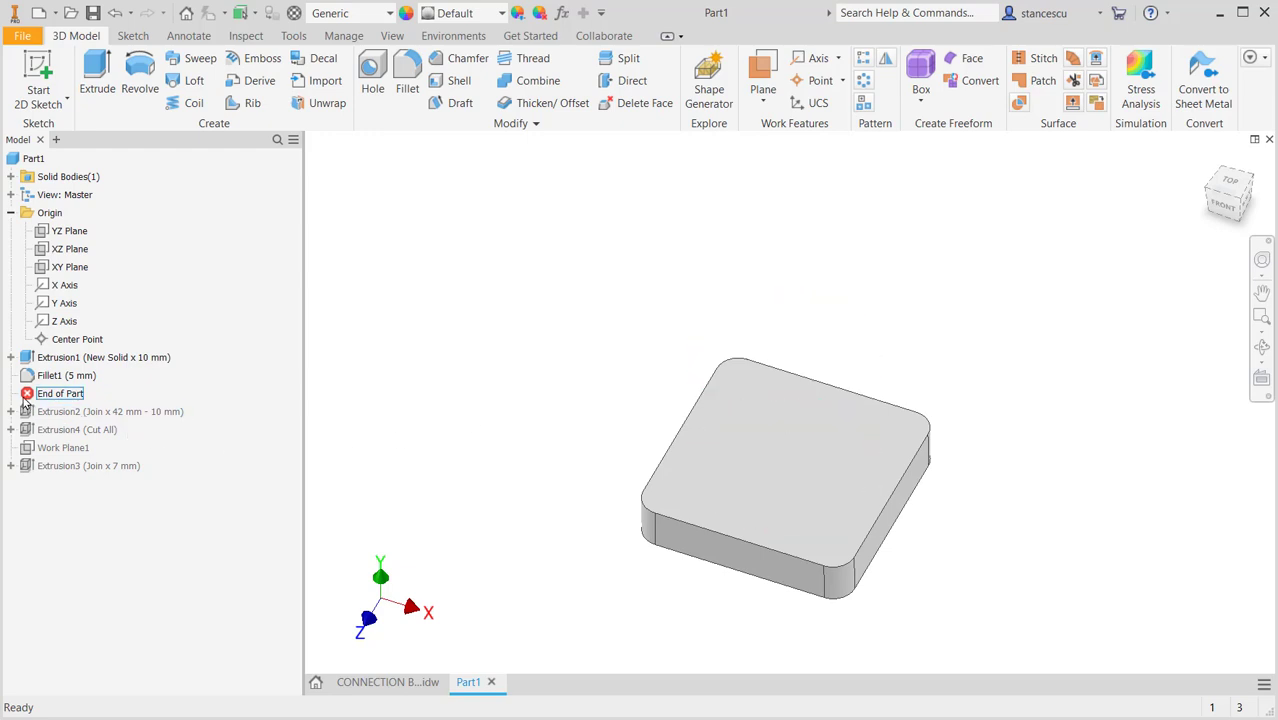
{"action": "left_click_drag", "start_coordinate": [58, 393], "coordinate": [28, 432]}
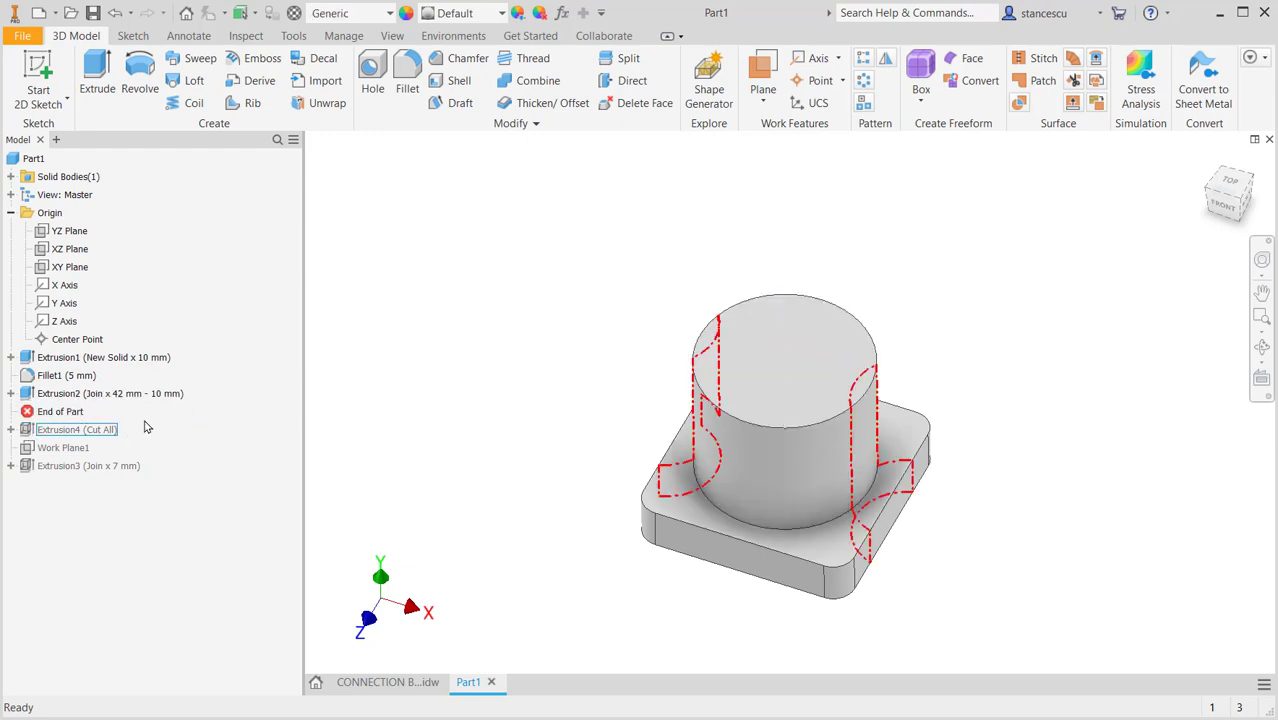
{"action": "left_click", "coordinate": [40, 411]}
{"action": "left_click_drag", "start_coordinate": [28, 425], "coordinate": [28, 447]}
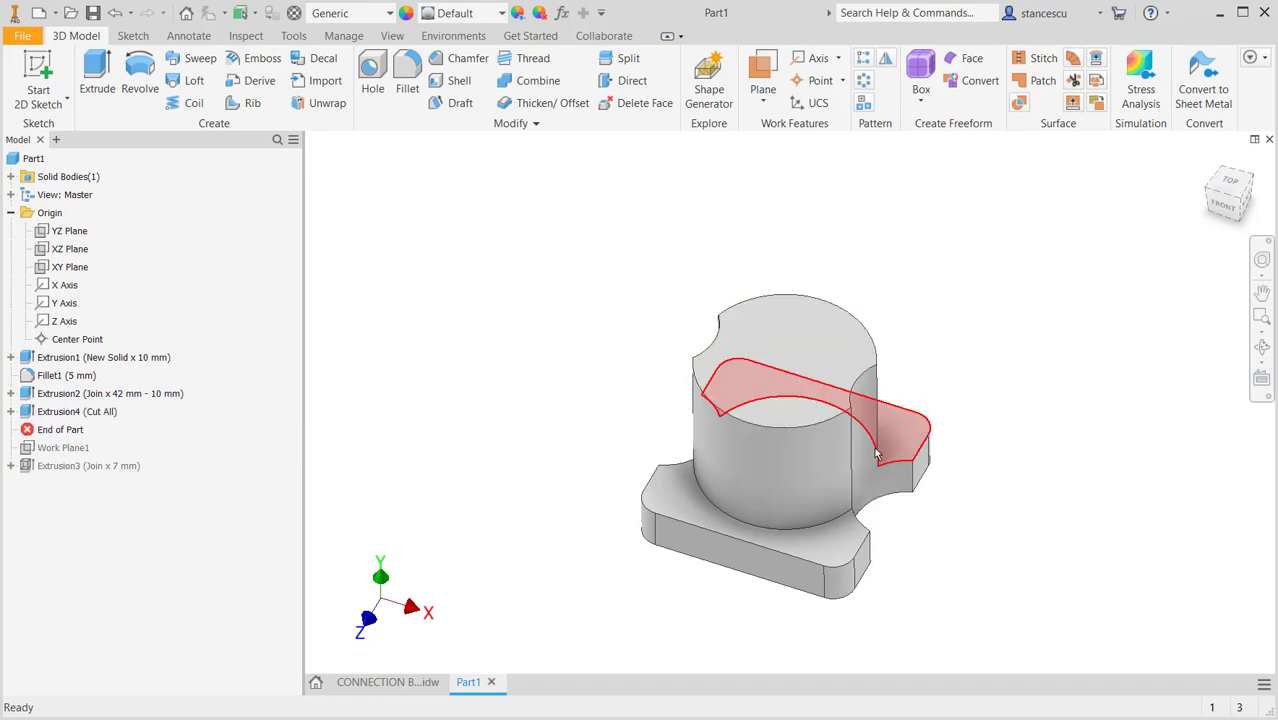
{"action": "left_click", "coordinate": [22, 447]}
{"action": "left_click_drag", "start_coordinate": [28, 429], "coordinate": [28, 462]}
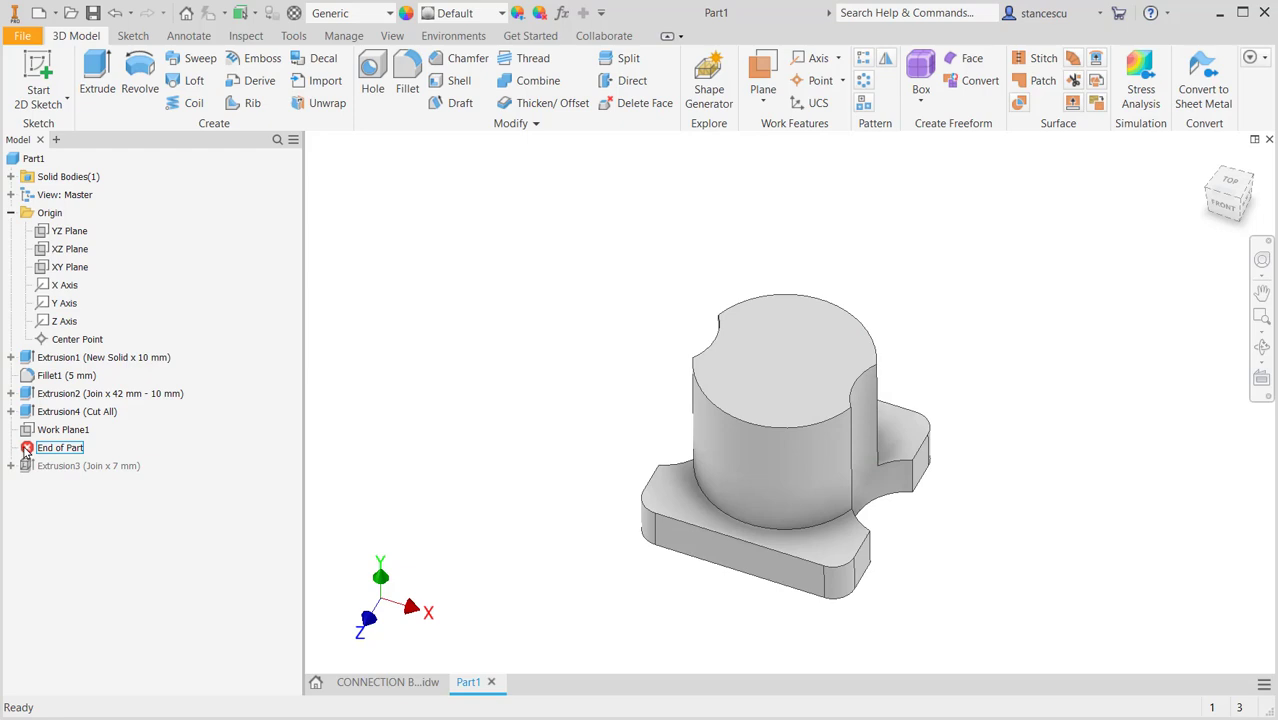
{"action": "left_click_drag", "start_coordinate": [26, 452], "coordinate": [30, 476]}
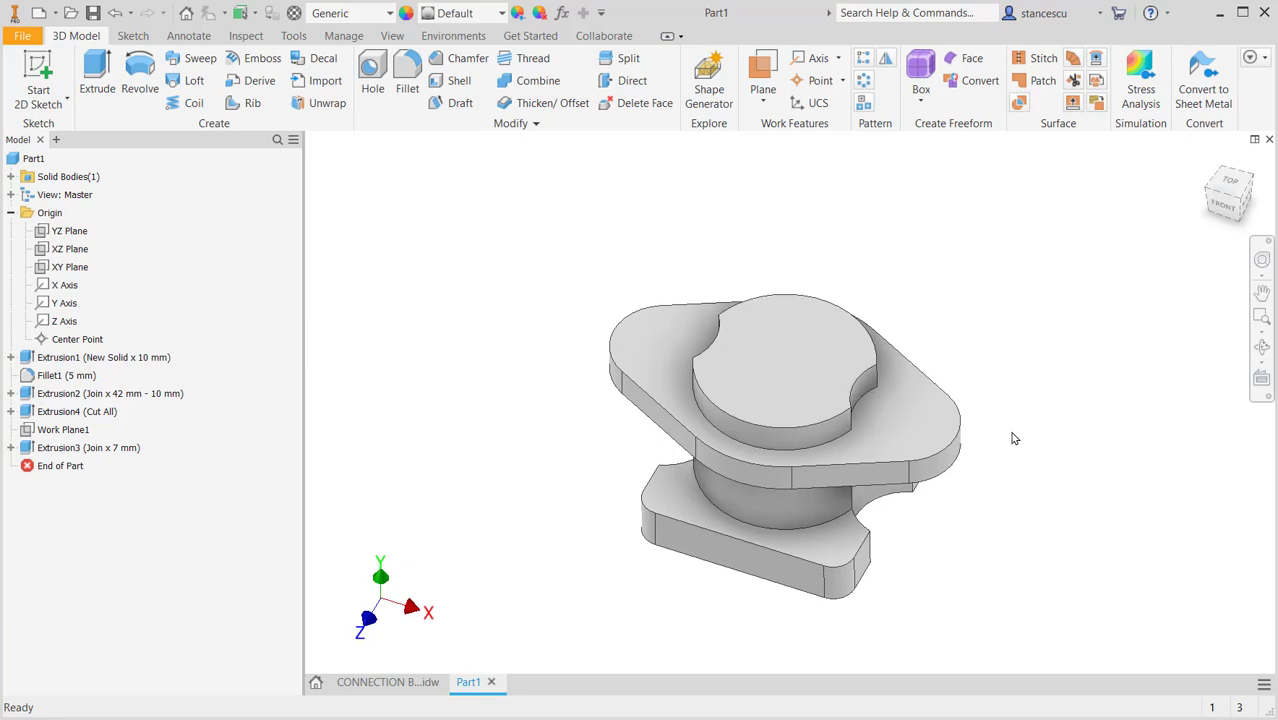
- Consult the drawing and make a 26 mm through-all simple hole in the cylinder's top face, concentric with its circular edge
{"action": "key", "text": "F6"}
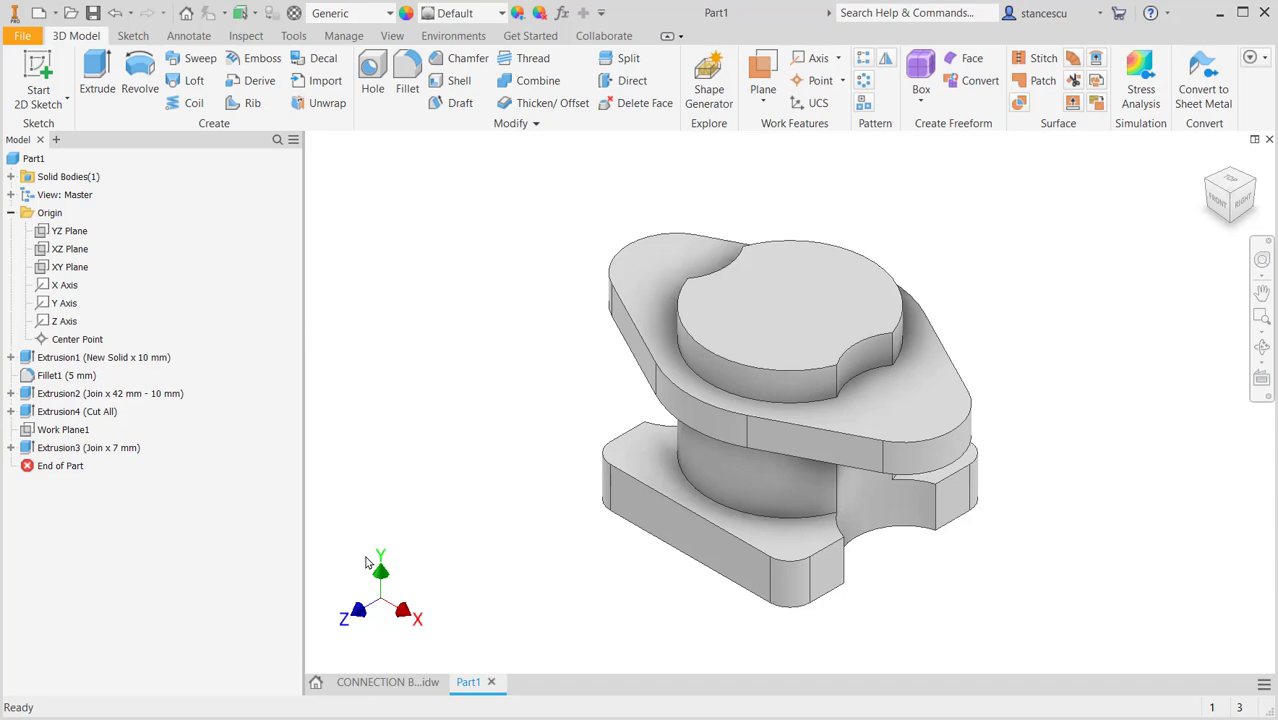
{"action": "left_click", "coordinate": [386, 684]}
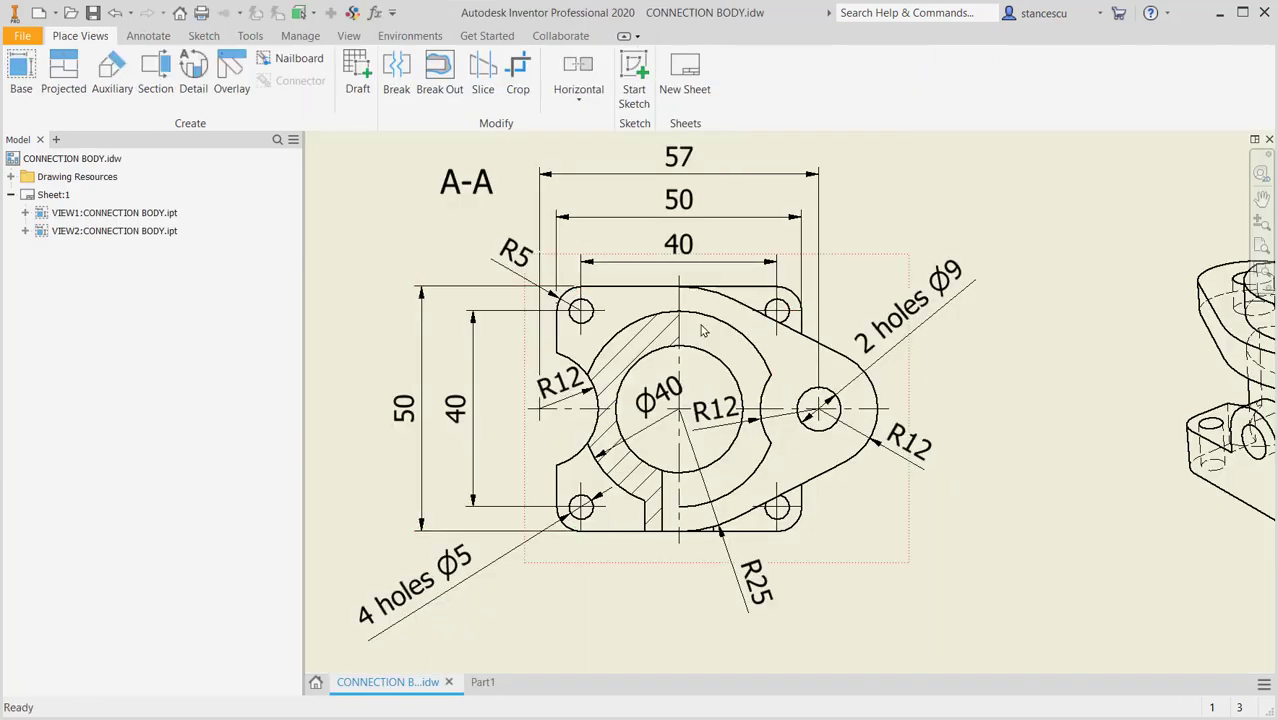
{"action": "scroll", "coordinate": [893, 307], "scroll_direction": "down", "scroll_amount": 3}
{"action": "middle_click_drag", "start_coordinate": [893, 307], "coordinate": [887, 477]}
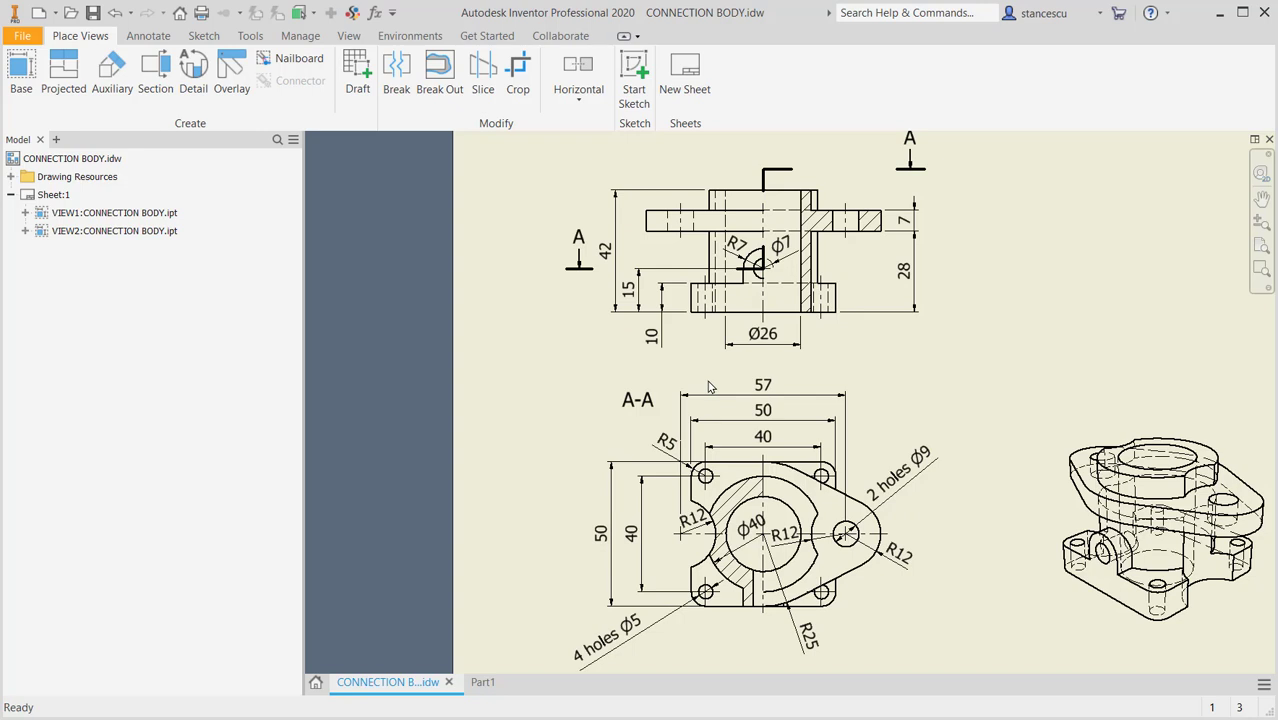
{"action": "left_click", "coordinate": [482, 683]}
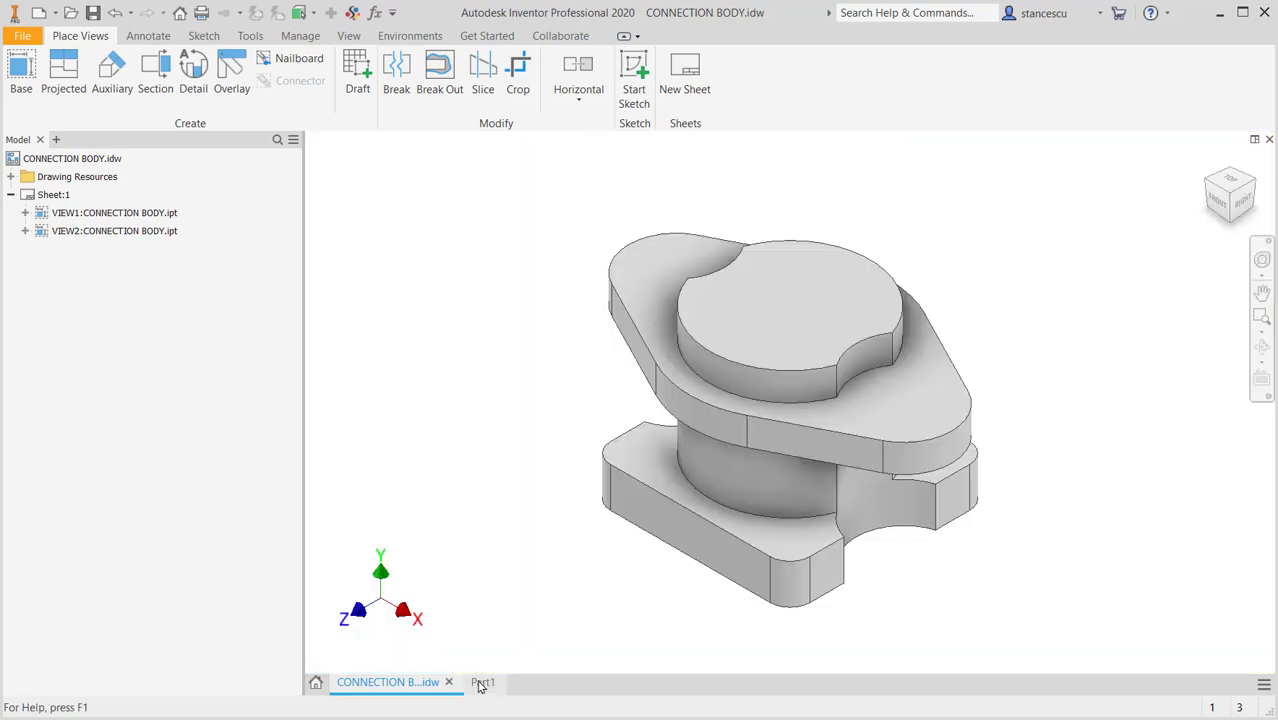
{"action": "left_click", "coordinate": [760, 308]}
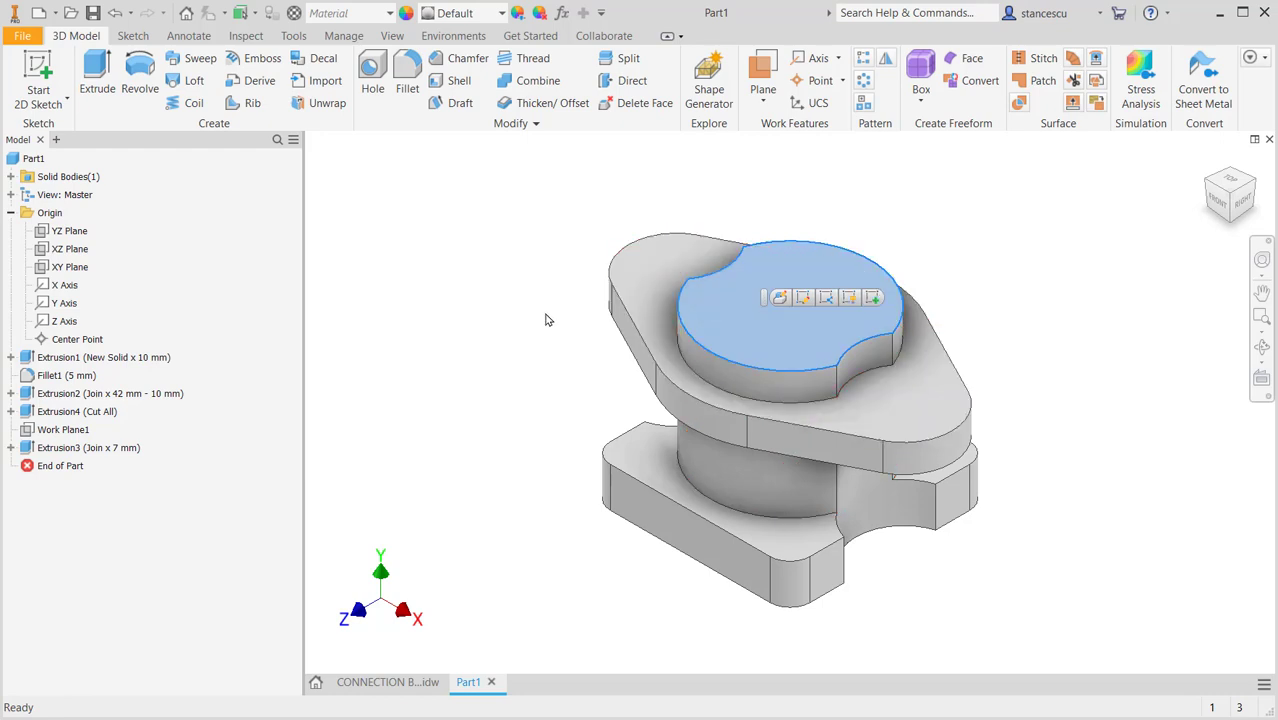
{"action": "left_click", "coordinate": [484, 342]}
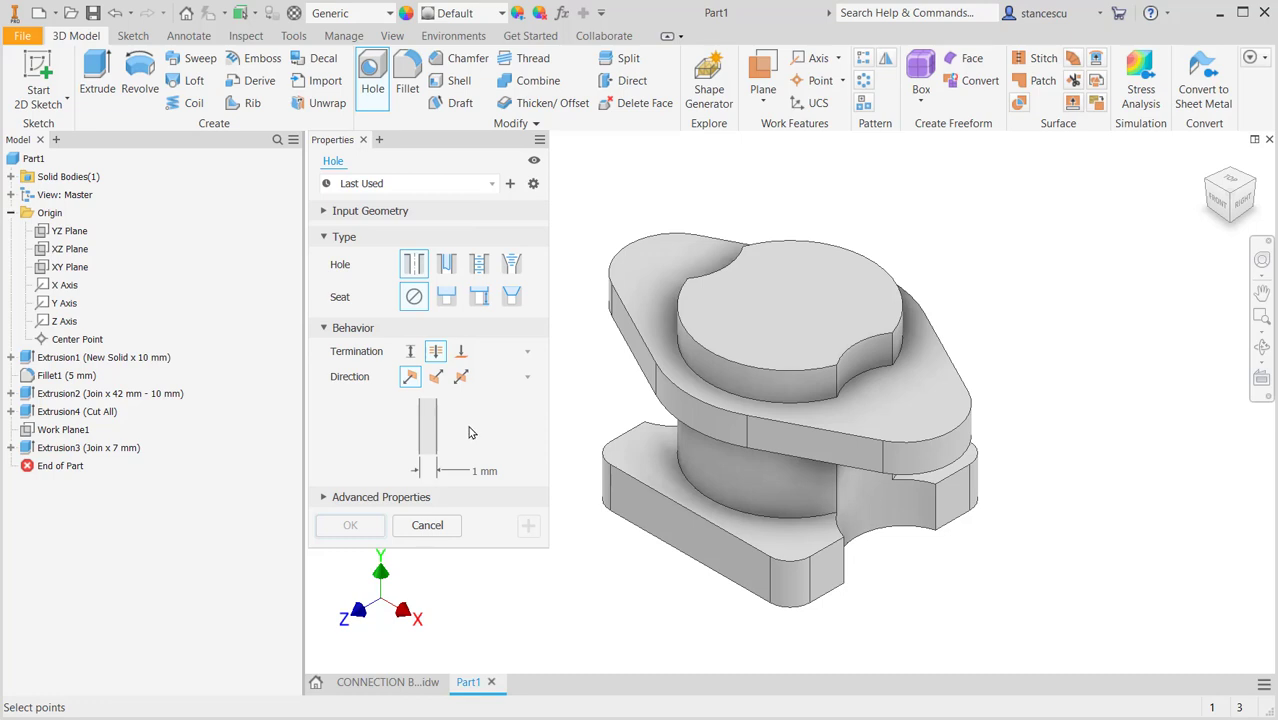
{"action": "left_click", "coordinate": [830, 271]}
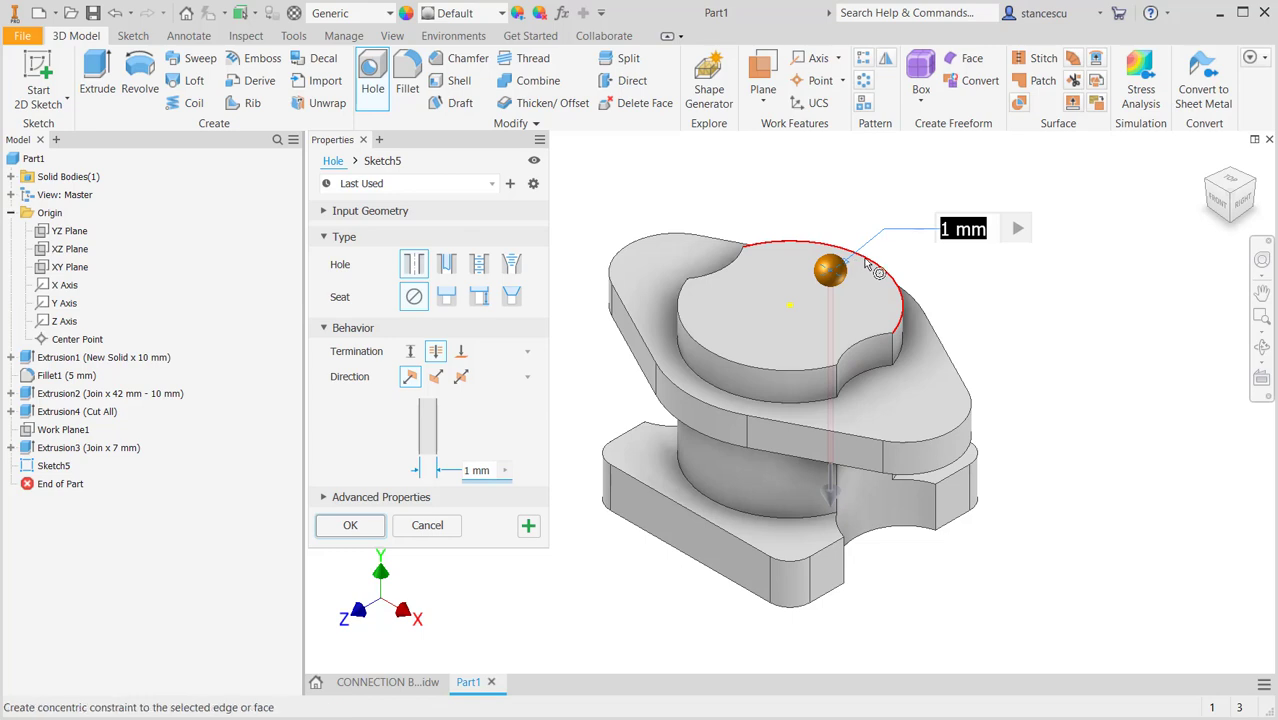
{"action": "left_click", "coordinate": [853, 260]}
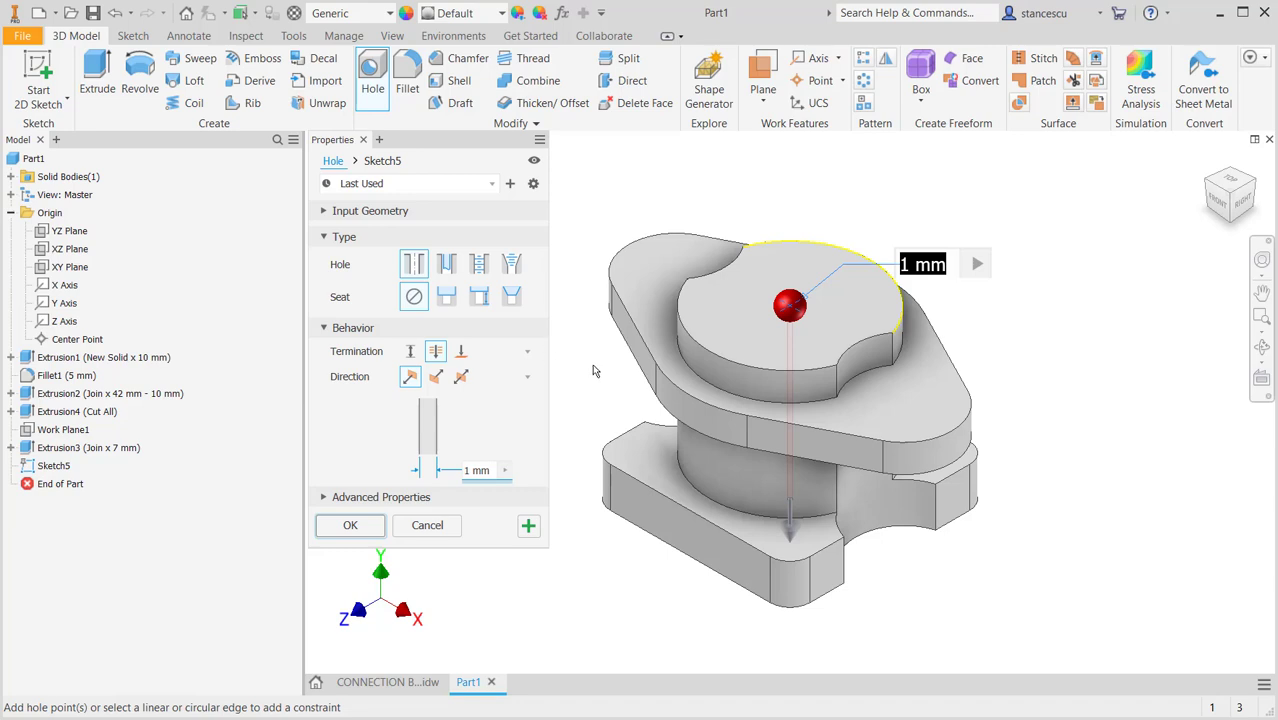
{"action": "type", "text": "26"}
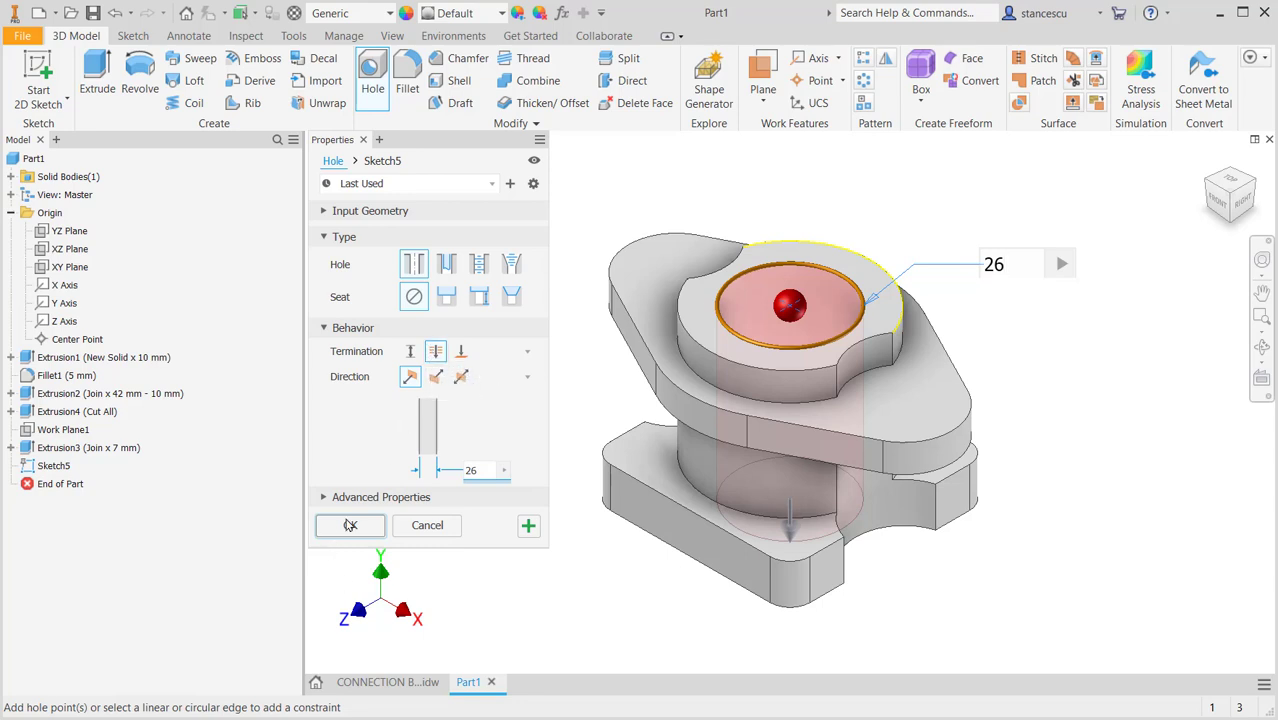
{"action": "left_click", "coordinate": [350, 525]}
{"action": "middle_click_drag", "start_coordinate": [645, 568], "coordinate": [685, 557], "text": "shift"}
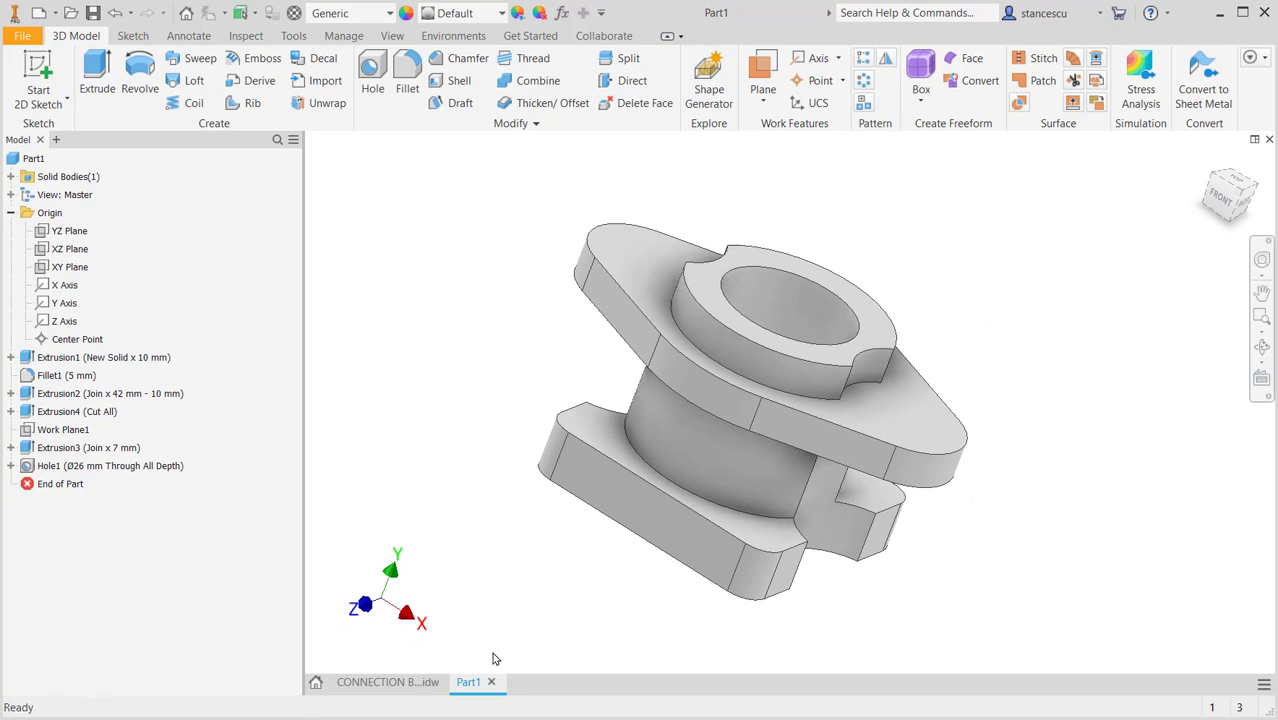
- Examine the drawing's front, section and isometric views for the size and position of the rounded boss and cross hole above the base
{"action": "left_click", "coordinate": [390, 682]}
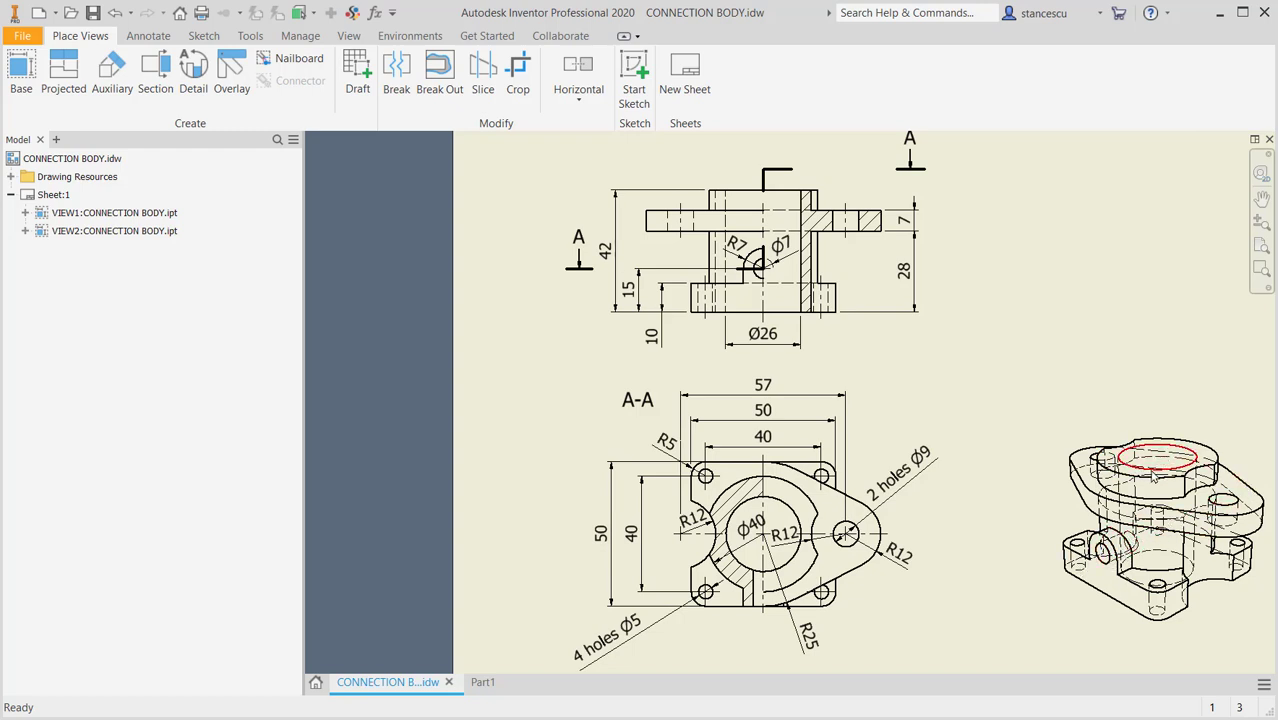
{"action": "scroll", "coordinate": [1132, 536], "scroll_direction": "up", "scroll_amount": 3}
{"action": "middle_click_drag", "start_coordinate": [966, 528], "coordinate": [871, 513]}
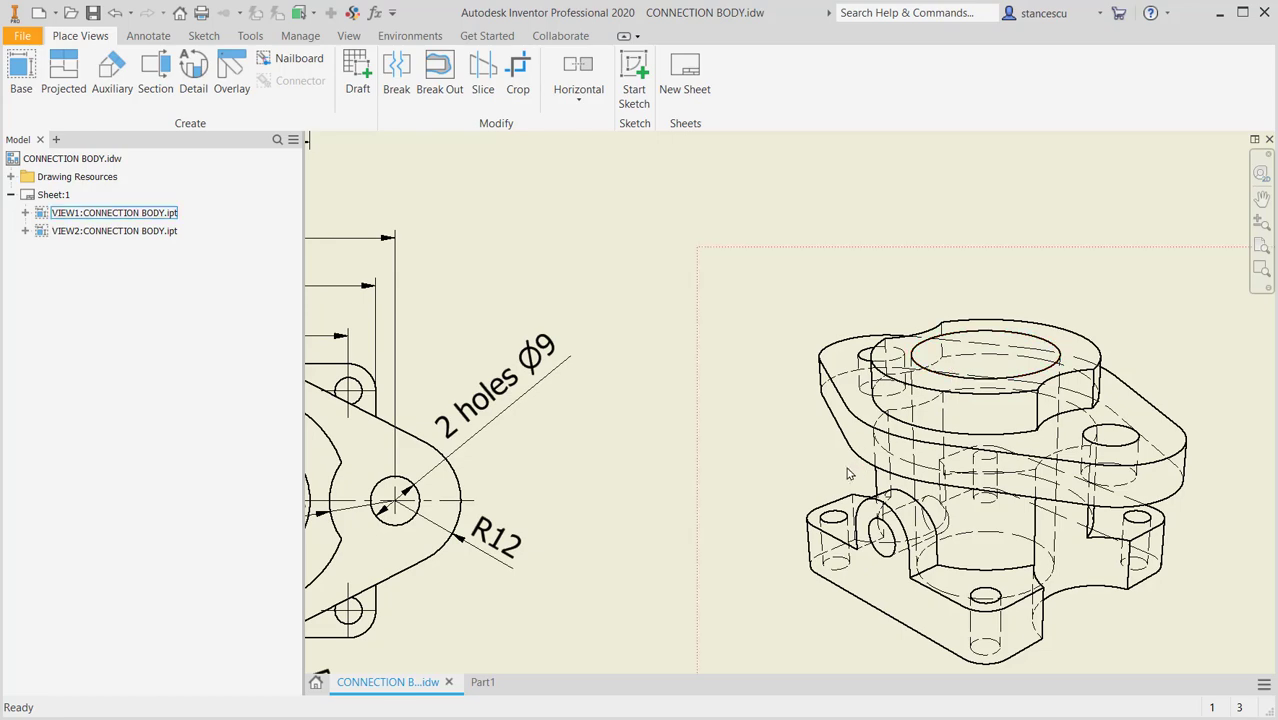
{"action": "scroll", "coordinate": [847, 470], "scroll_direction": "down", "scroll_amount": 3}
{"action": "middle_click_drag", "start_coordinate": [764, 463], "coordinate": [954, 485]}
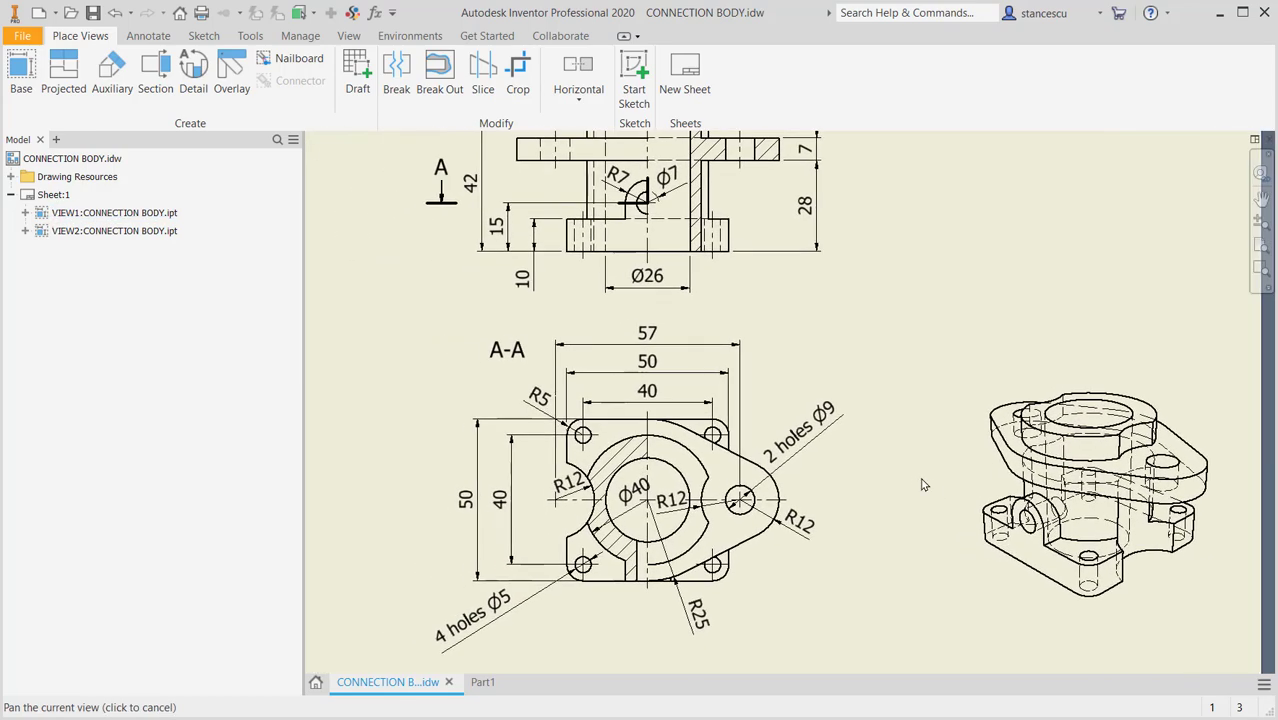
{"action": "scroll", "coordinate": [921, 480], "scroll_direction": "down", "scroll_amount": 3}
{"action": "scroll", "coordinate": [923, 496], "scroll_direction": "up", "scroll_amount": 4}
{"action": "middle_click_drag", "start_coordinate": [924, 434], "coordinate": [963, 571]}
{"action": "left_click_drag", "start_coordinate": [645, 287], "coordinate": [682, 282]}
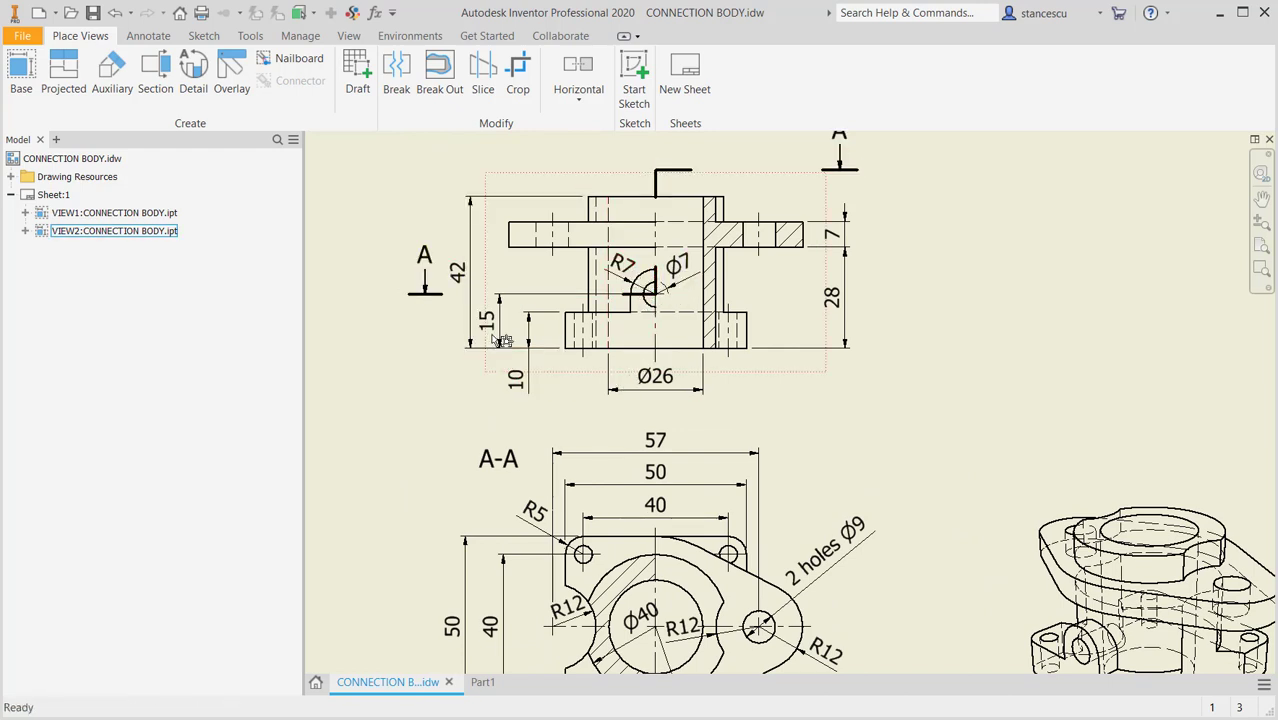
{"action": "left_click", "coordinate": [479, 682]}
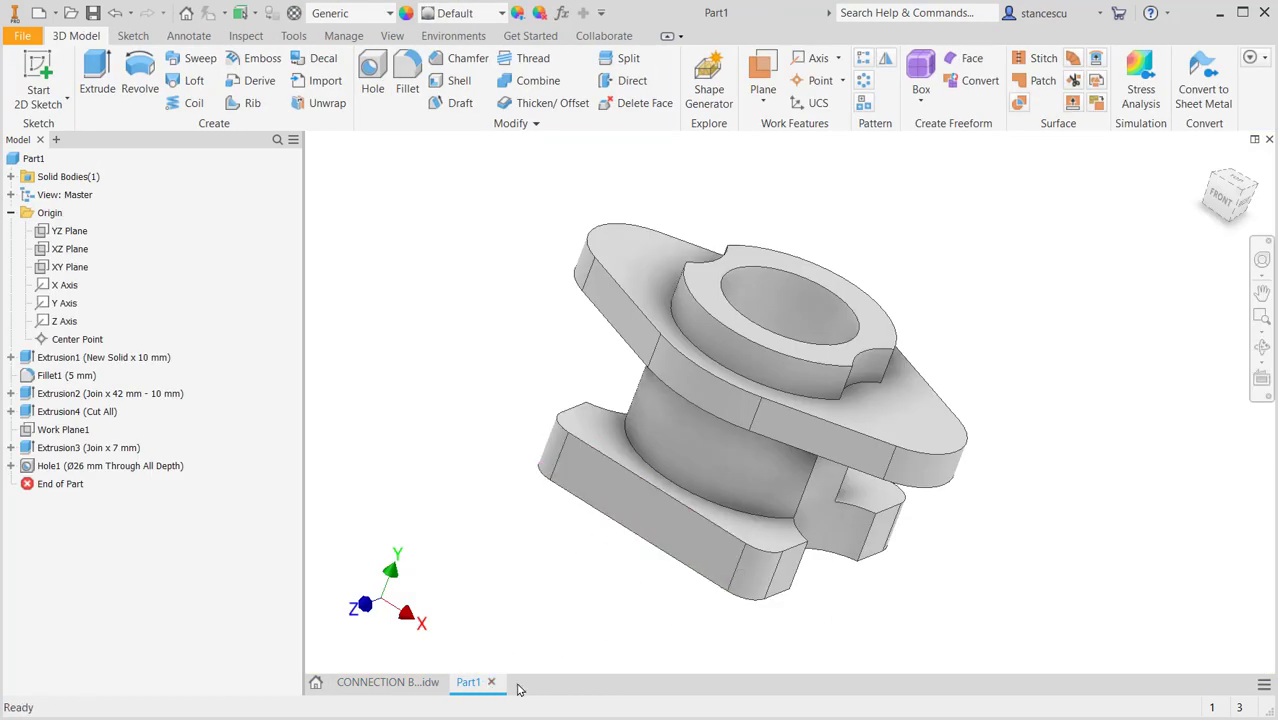
{"action": "left_click", "coordinate": [386, 682]}
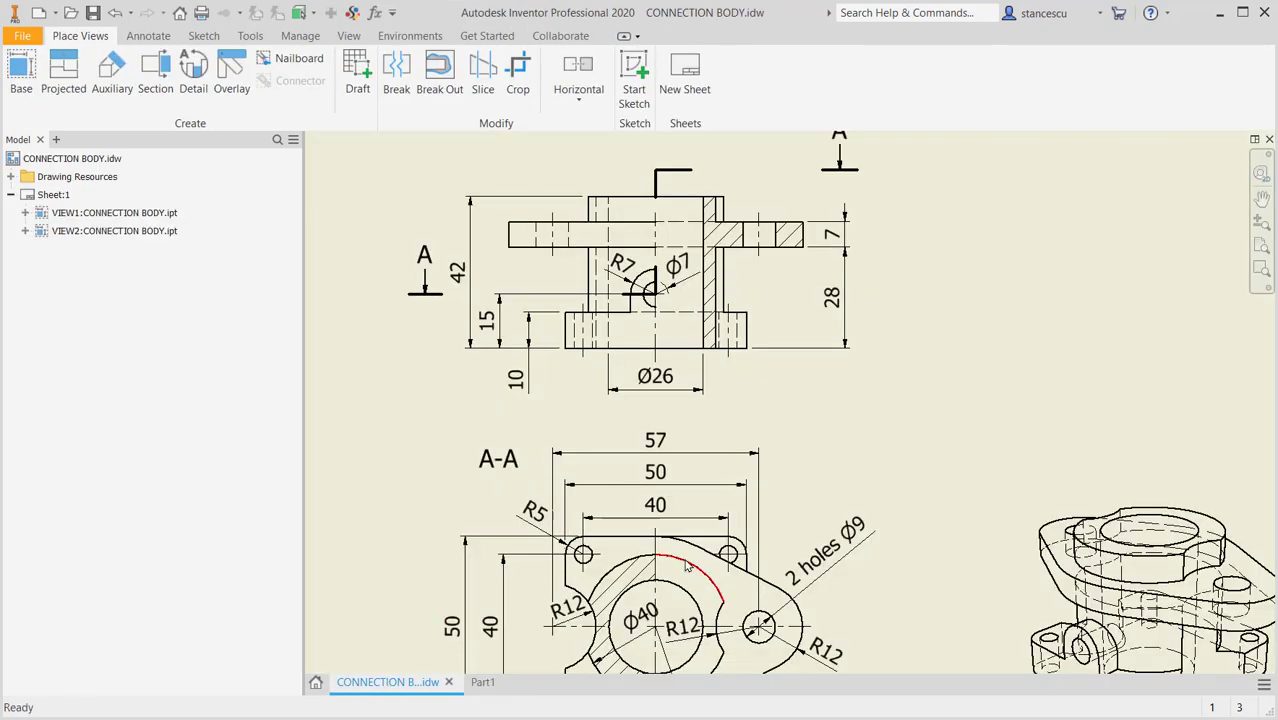
{"action": "mouse_move", "coordinate": [963, 535]}
{"action": "middle_mouse_down"}
{"action": "mouse_move", "coordinate": [976, 371]}
{"action": "mouse_move", "coordinate": [919, 352]}
{"action": "middle_mouse_up"}
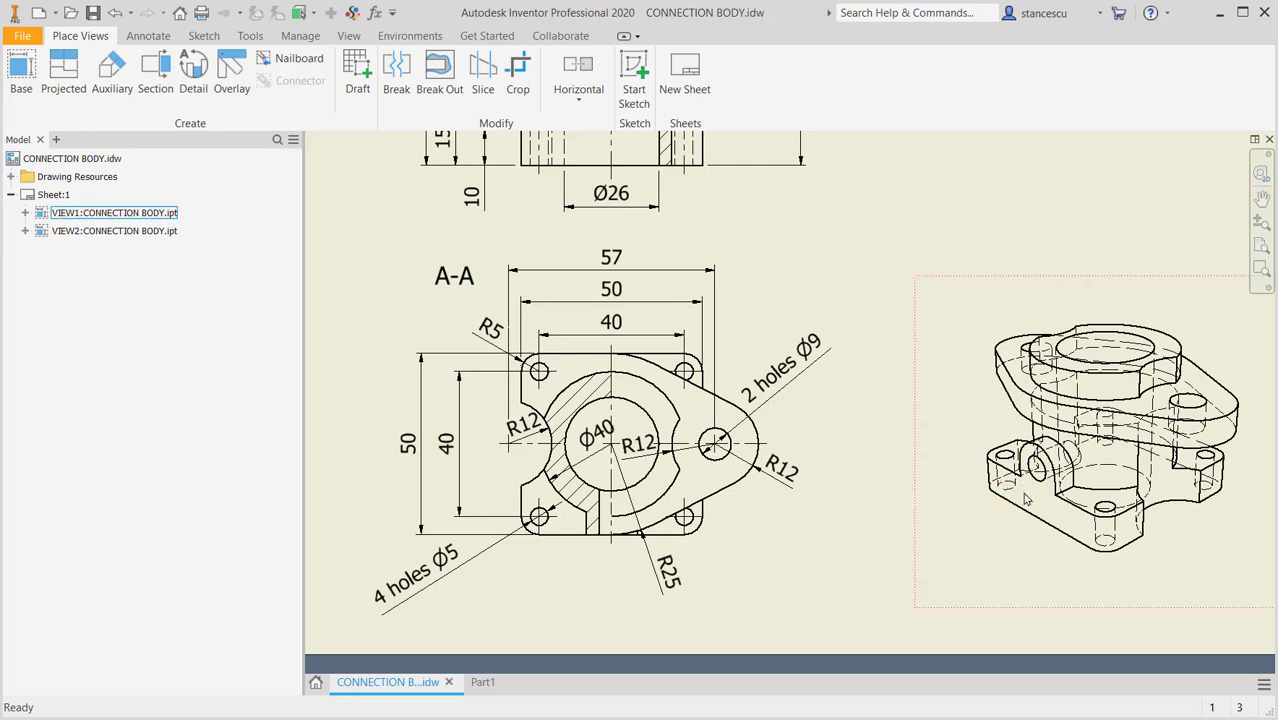
{"action": "left_click", "coordinate": [482, 683]}
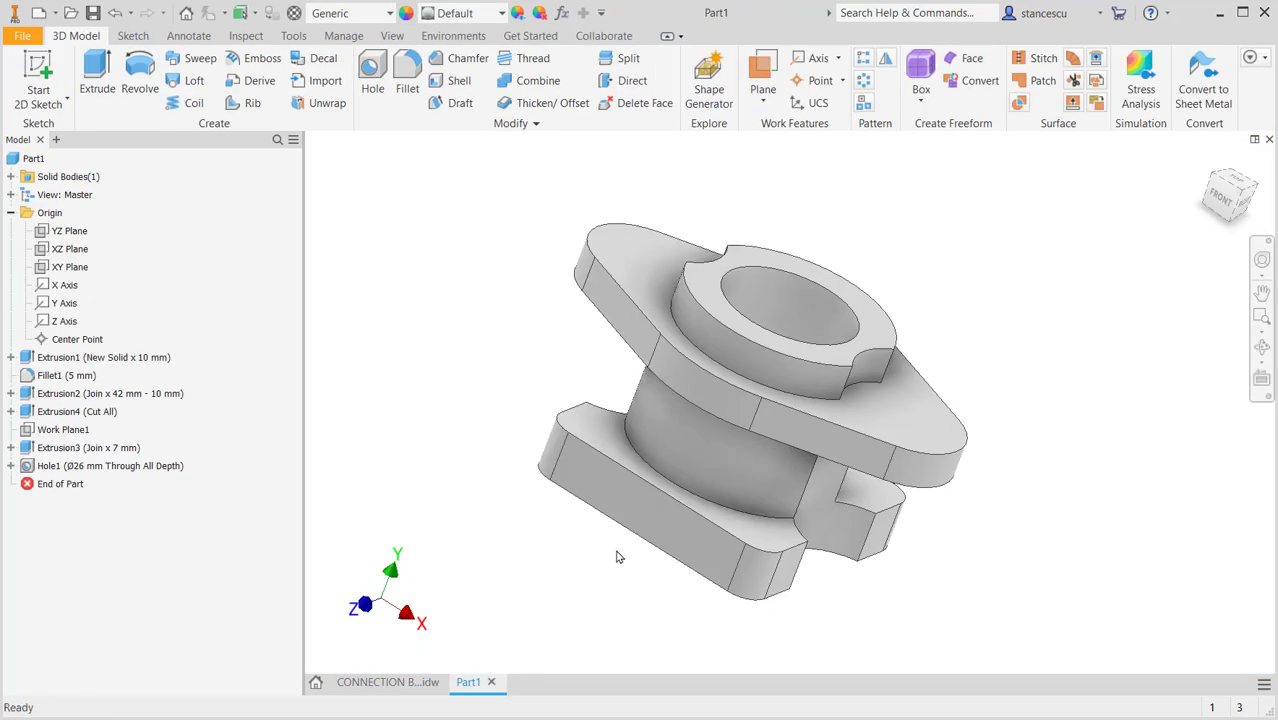
- Sketch an open arch on the base's front face, with two vertical sides and a tangent arc of about 5.8 mm radius
{"action": "left_click", "coordinate": [650, 506]}
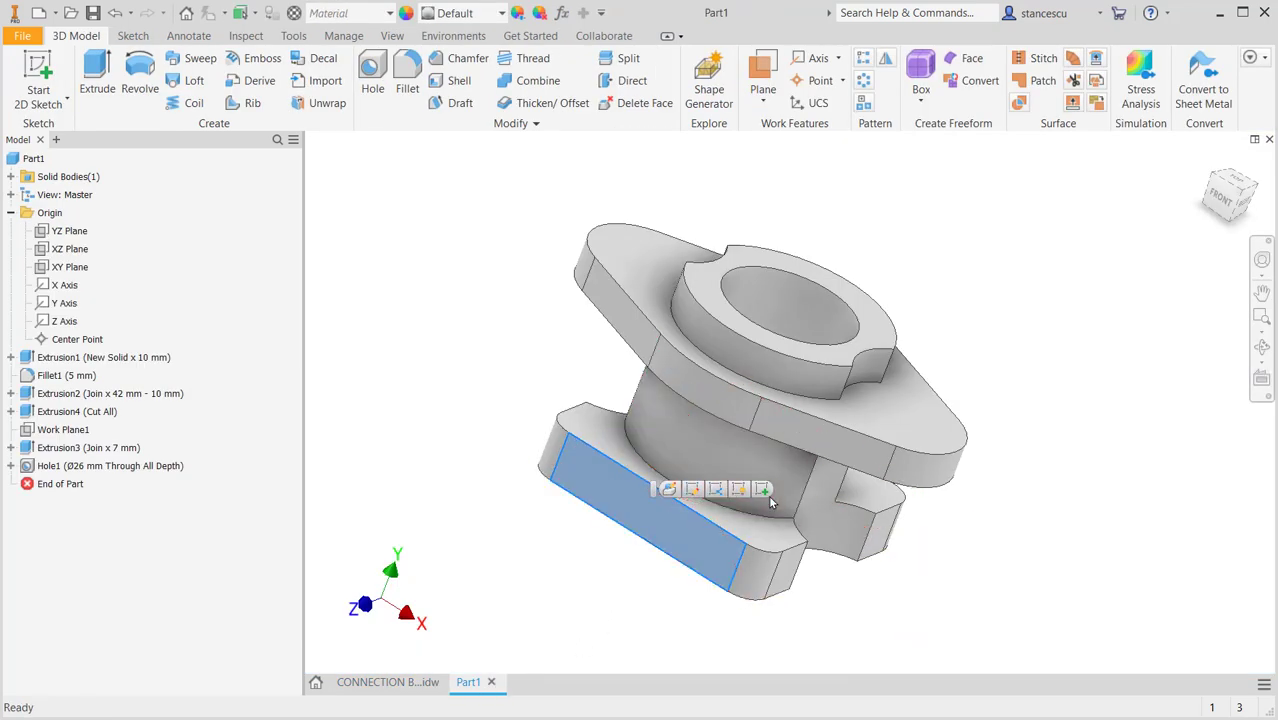
{"action": "left_click", "coordinate": [763, 490]}
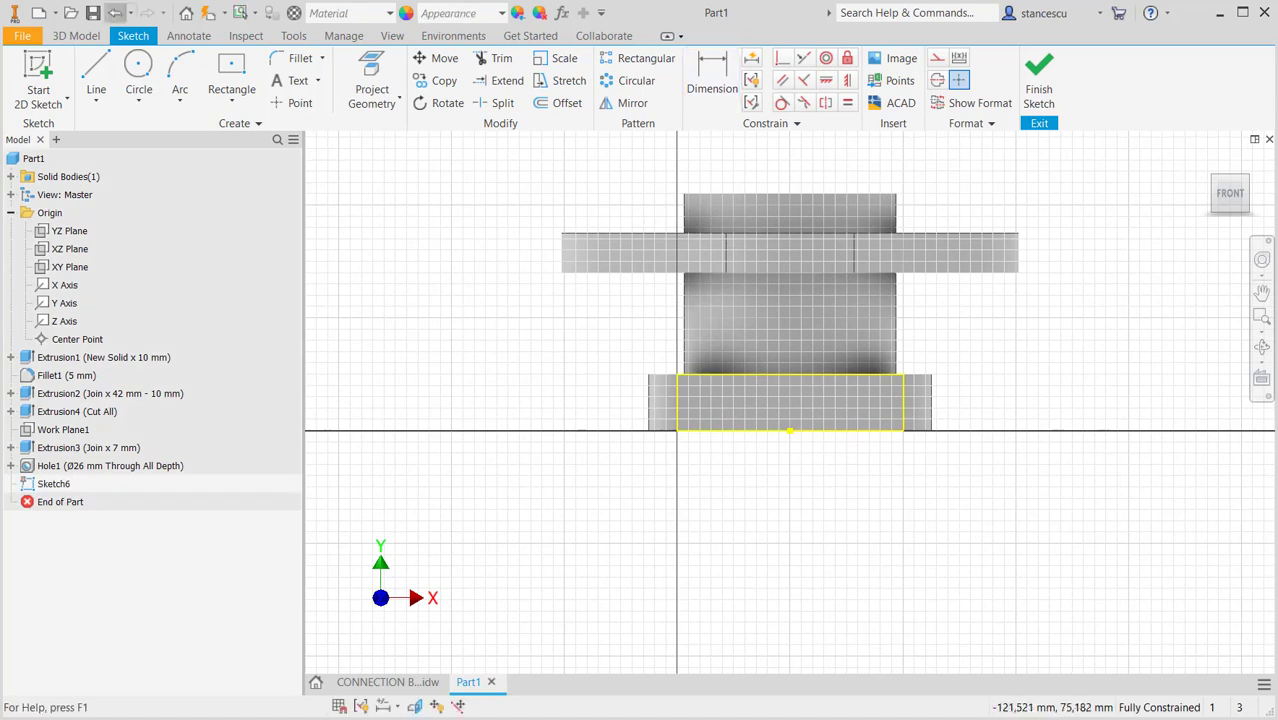
{"action": "left_click", "coordinate": [96, 75]}
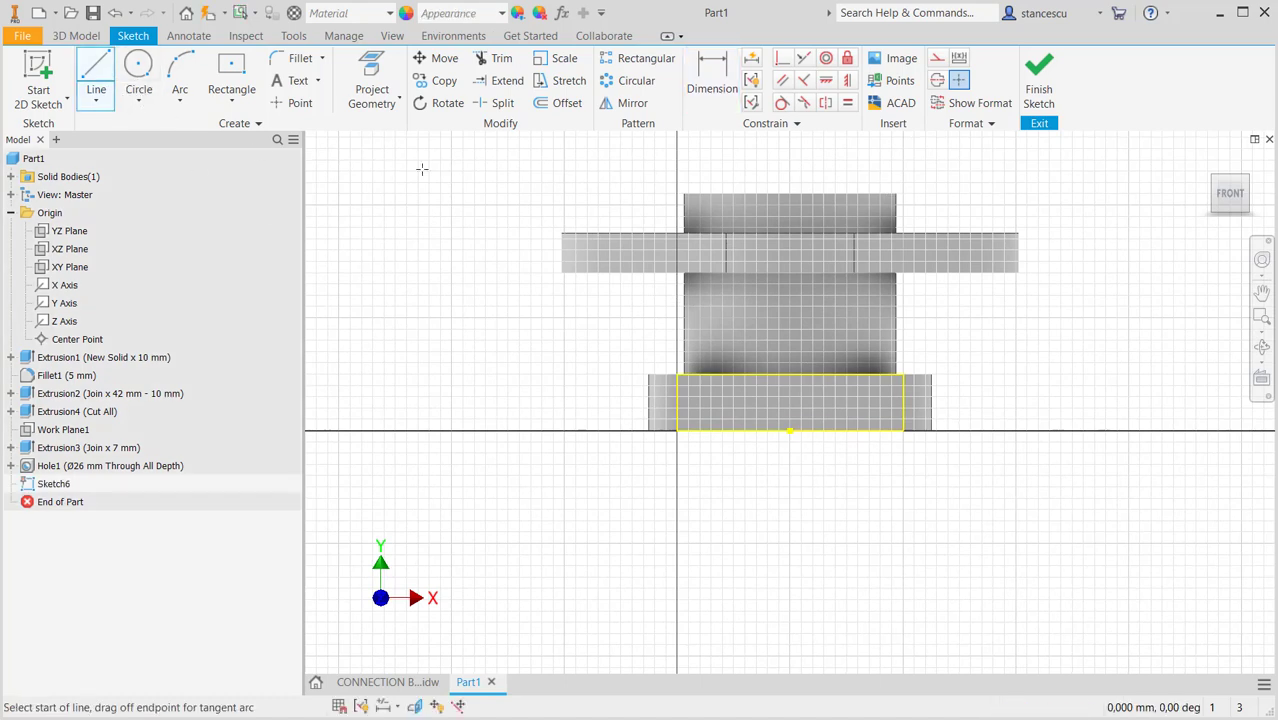
{"action": "left_click", "coordinate": [737, 375]}
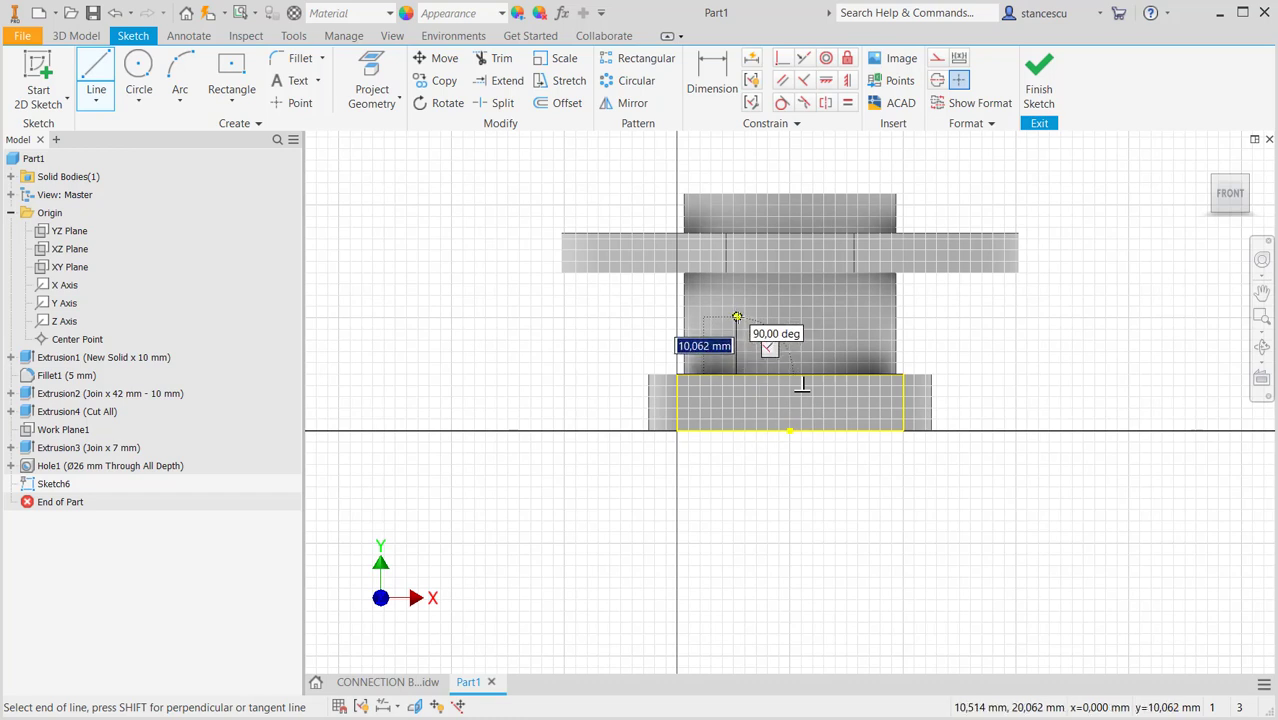
{"action": "left_click", "coordinate": [737, 318]}
{"action": "mouse_move", "coordinate": [737, 322]}
{"action": "left_mouse_down"}
{"action": "mouse_move", "coordinate": [776, 294]}
{"action": "mouse_move", "coordinate": [803, 321]}
{"action": "left_mouse_up"}
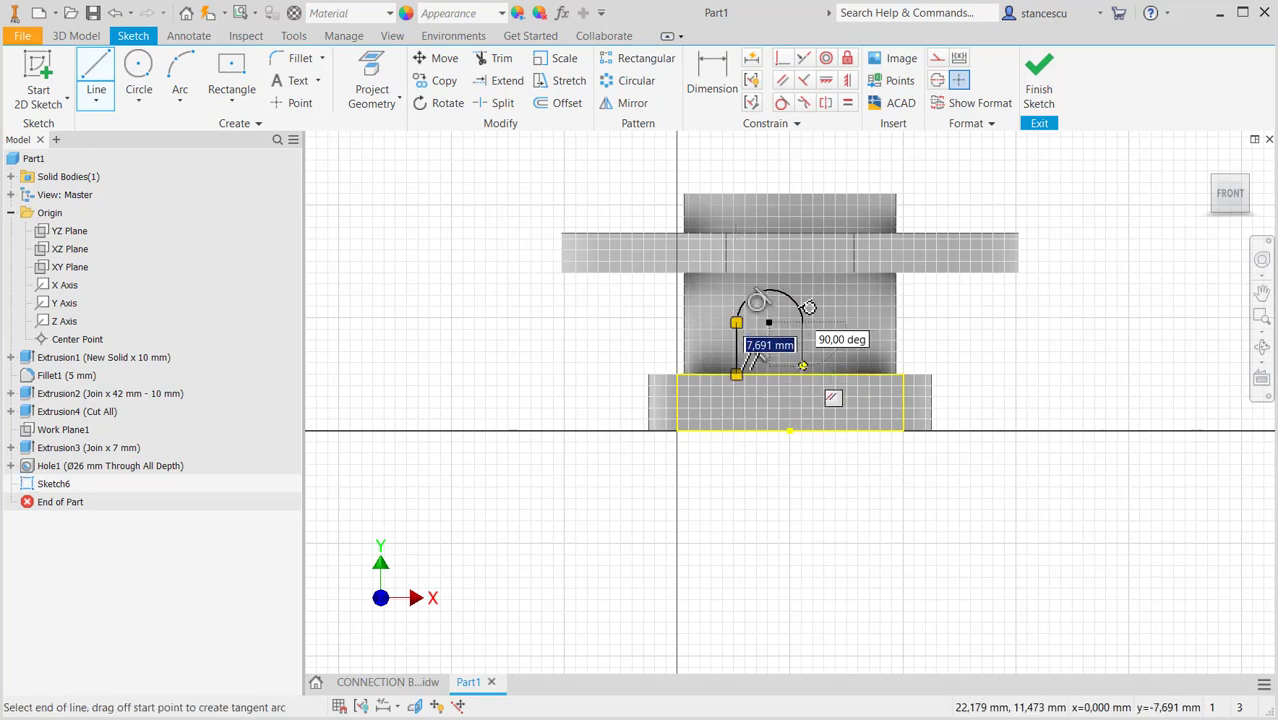
{"action": "double_click", "coordinate": [803, 375]}
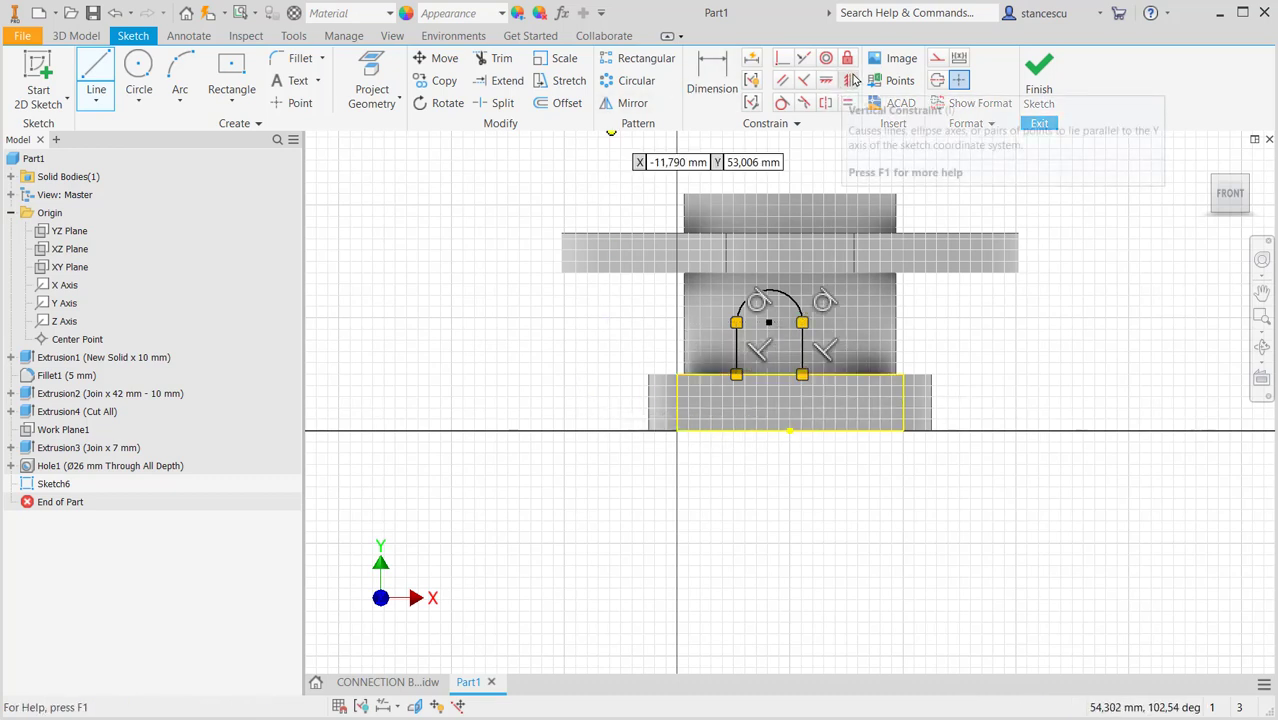
- Align the arch's centre point vertically with the midpoint of the base's bottom edge
{"action": "left_click", "coordinate": [847, 81]}
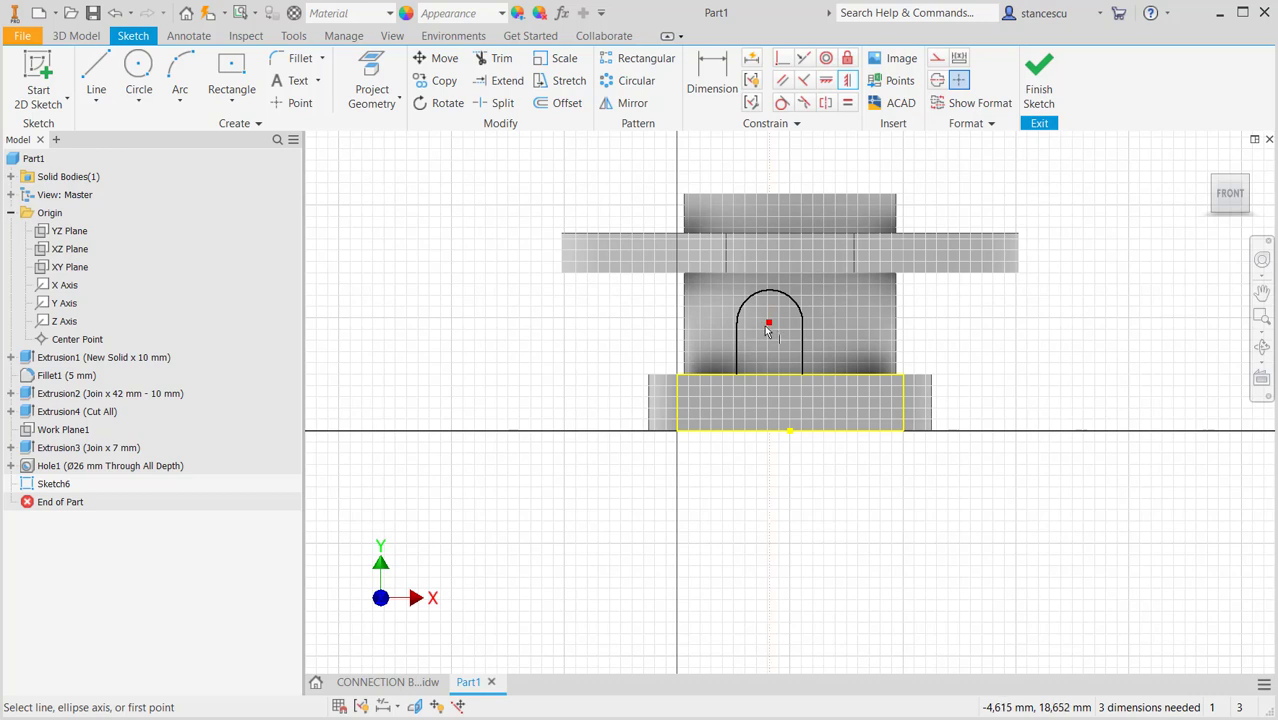
{"action": "left_click", "coordinate": [768, 324]}
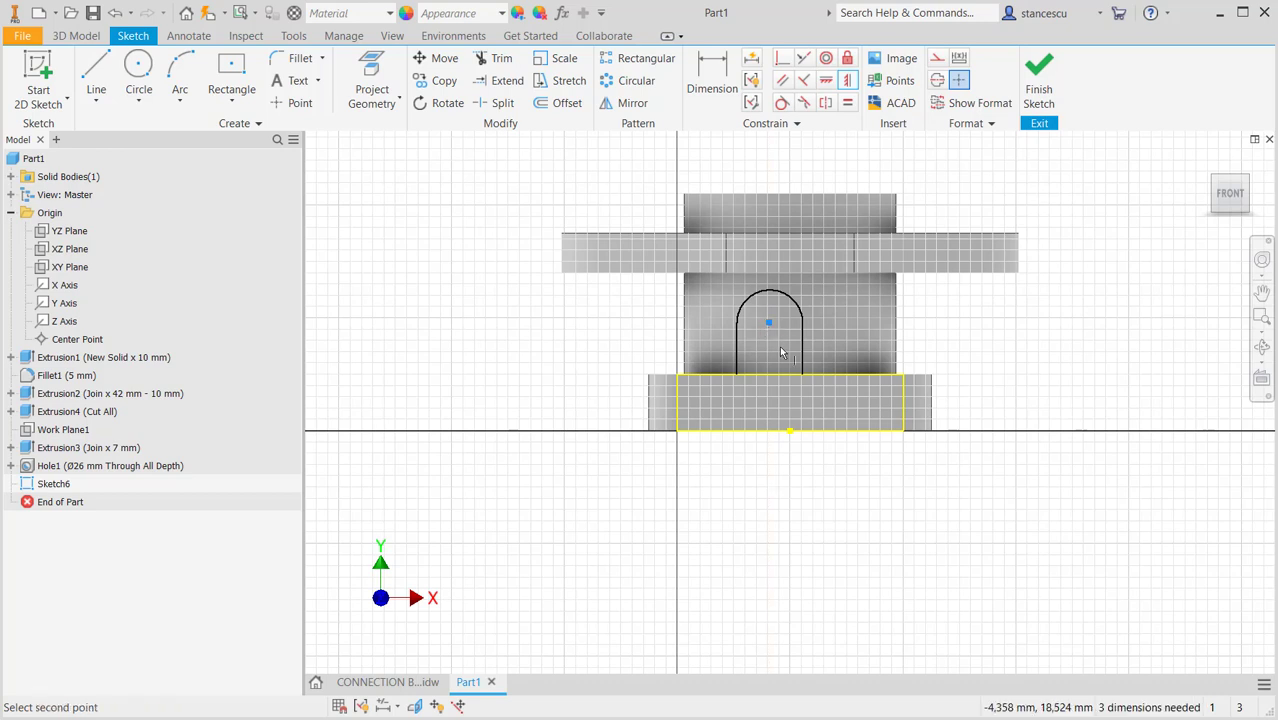
{"action": "left_click", "coordinate": [790, 431]}
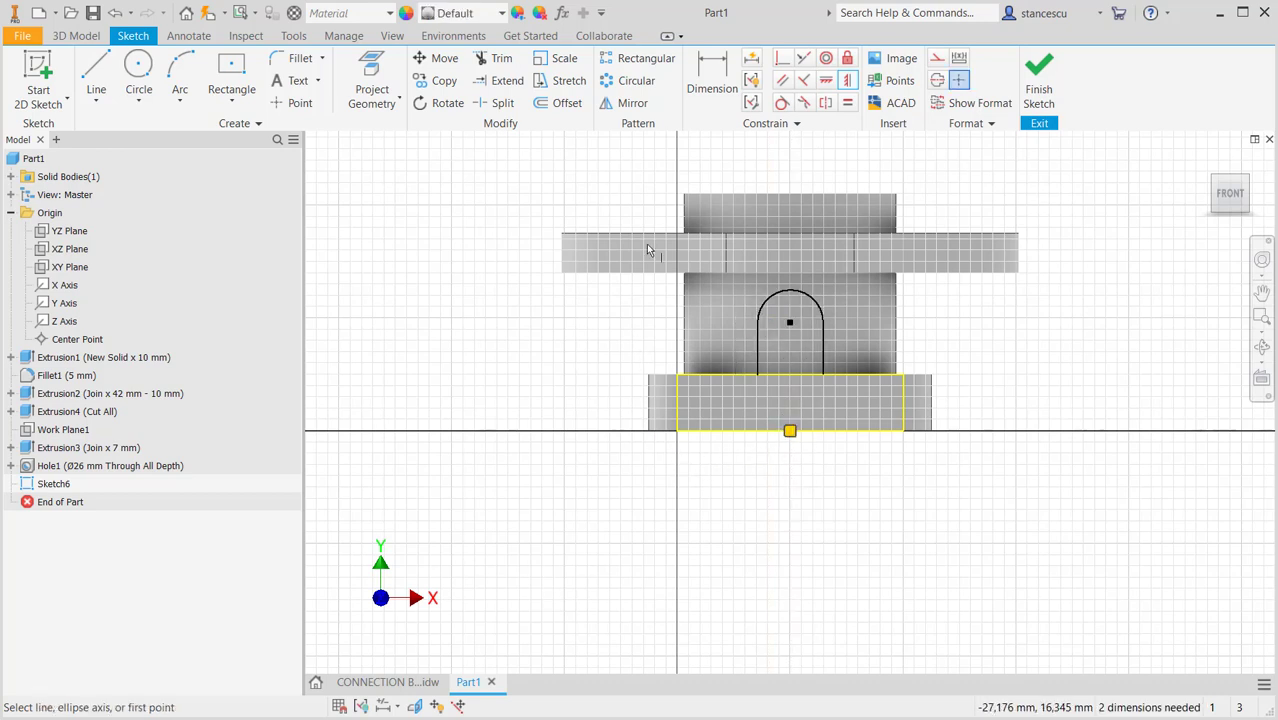
- Dimension the arch's arc with a radius of 7 mm
{"action": "left_click", "coordinate": [715, 80]}
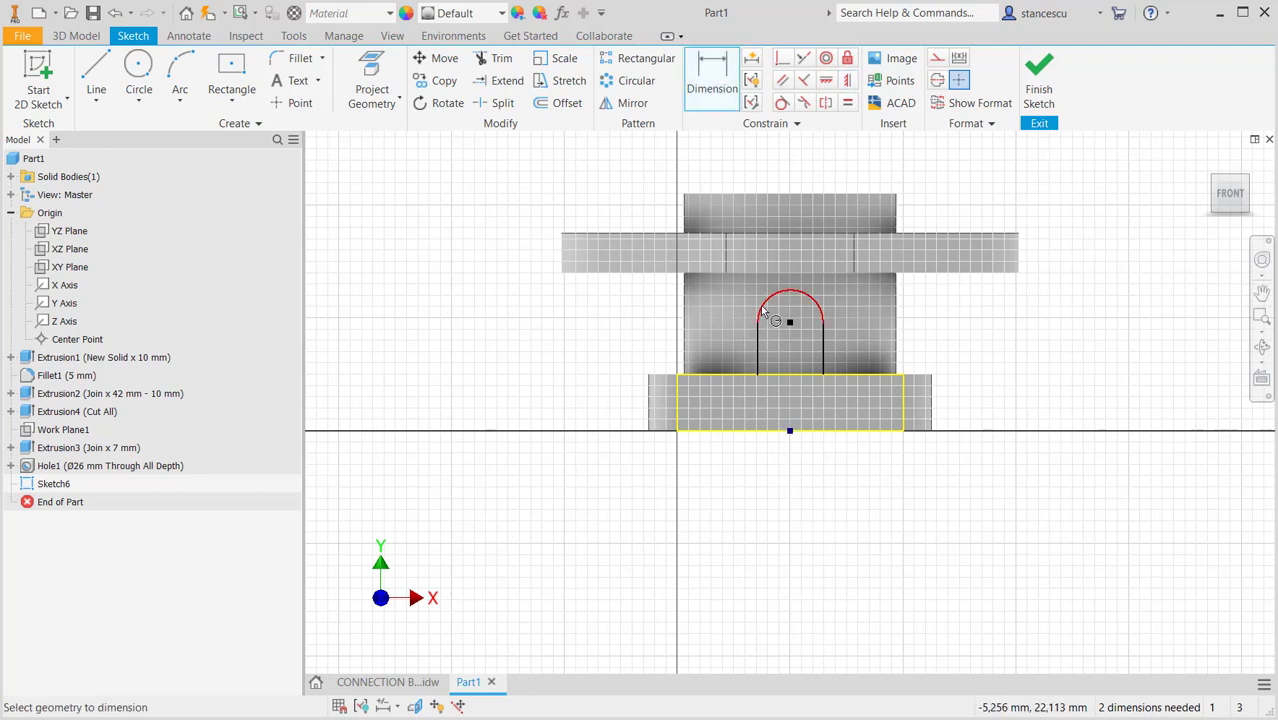
{"action": "left_click", "coordinate": [763, 313]}
{"action": "left_click", "coordinate": [667, 308]}
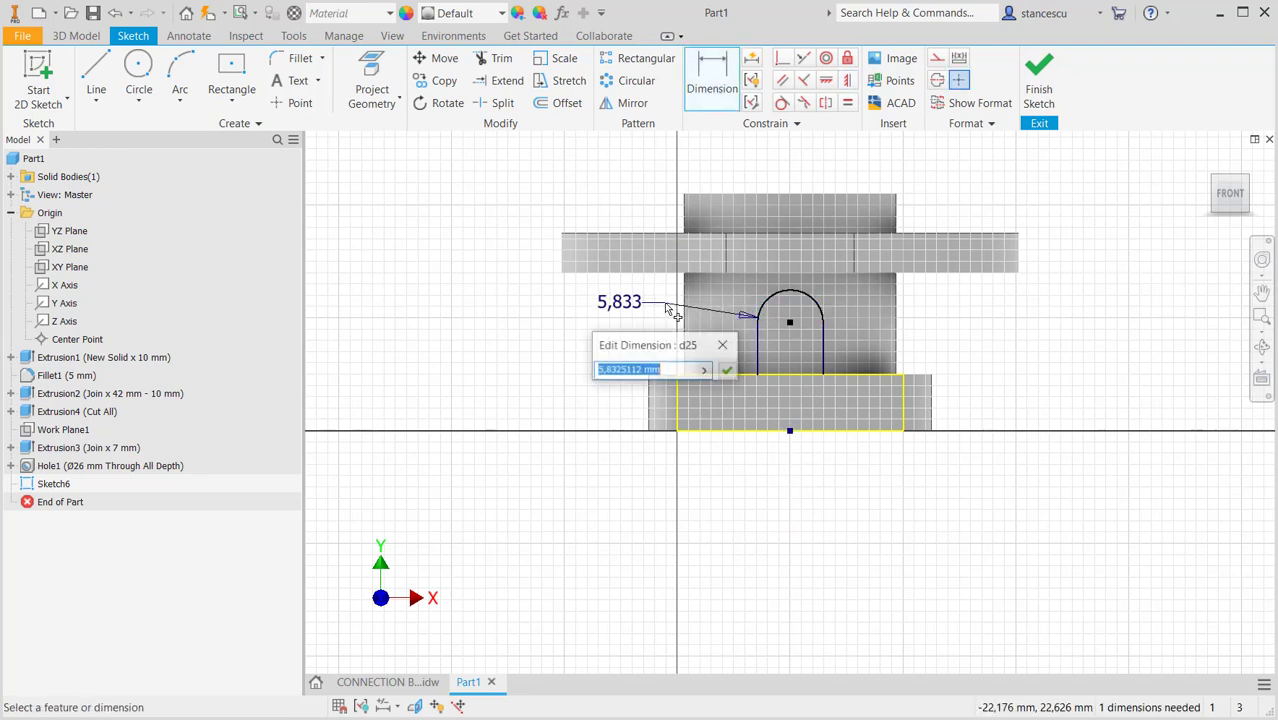
{"action": "type", "text": "7"}
{"action": "key", "text": "Return"}
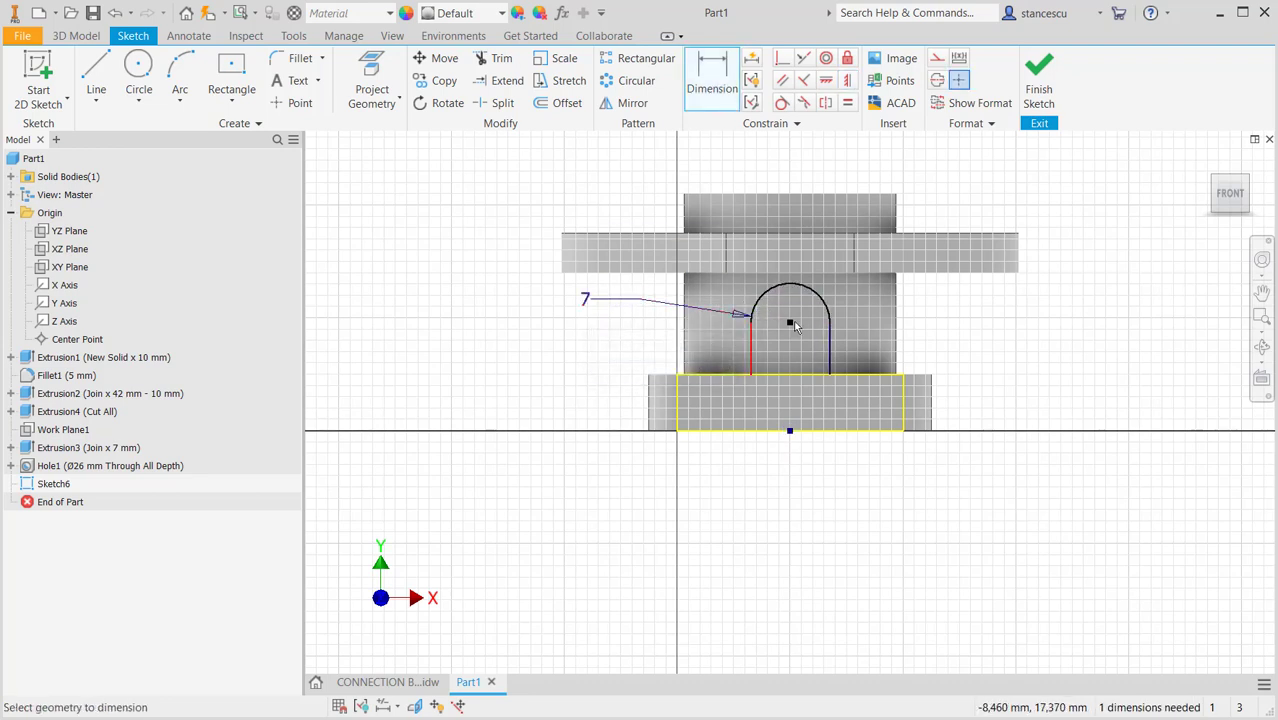
- Dimension the arc centre's height above the base's bottom edge as 15 mm
{"action": "left_click", "coordinate": [829, 333]}
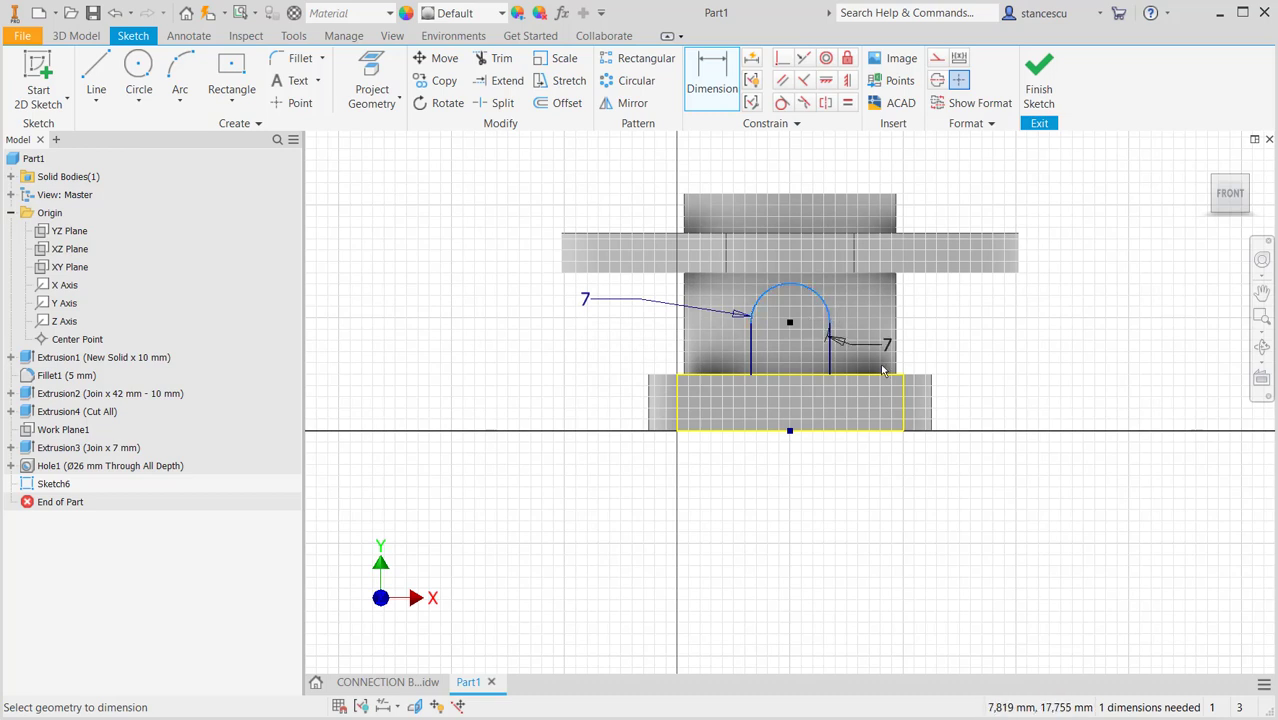
{"action": "left_click", "coordinate": [873, 432]}
{"action": "left_click", "coordinate": [1043, 385]}
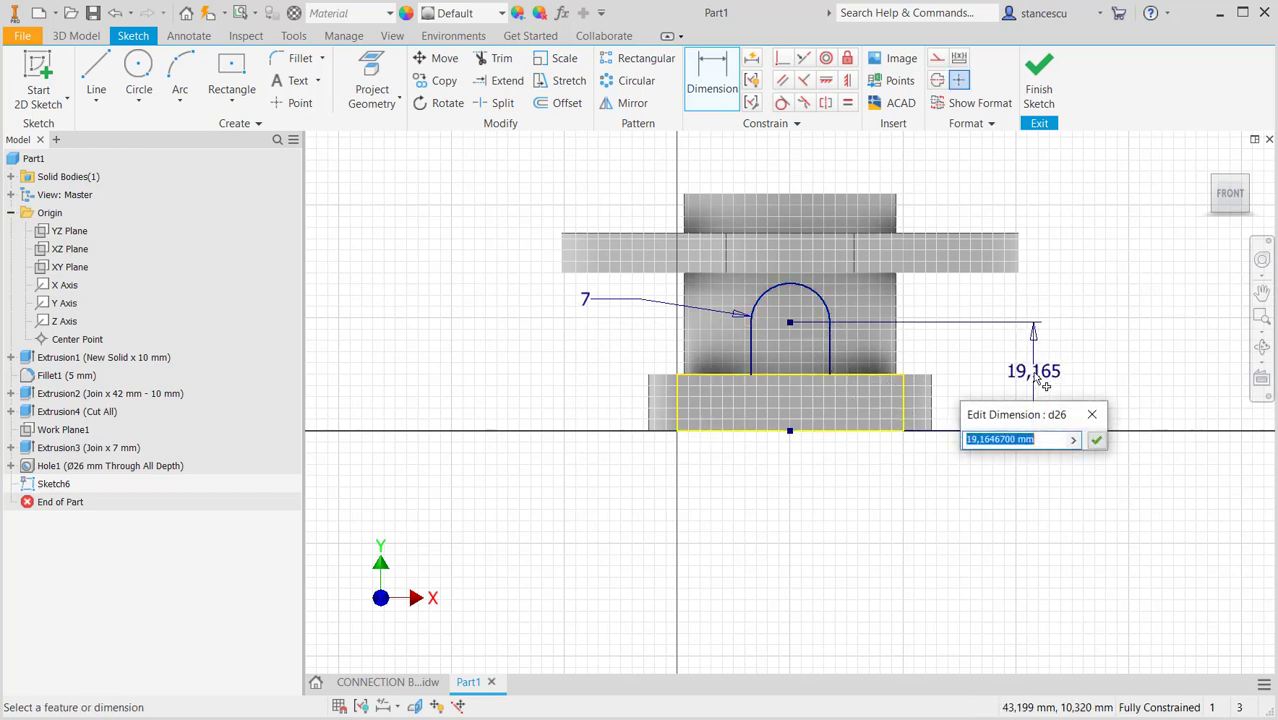
{"action": "type", "text": "15"}
{"action": "key", "text": "Return"}
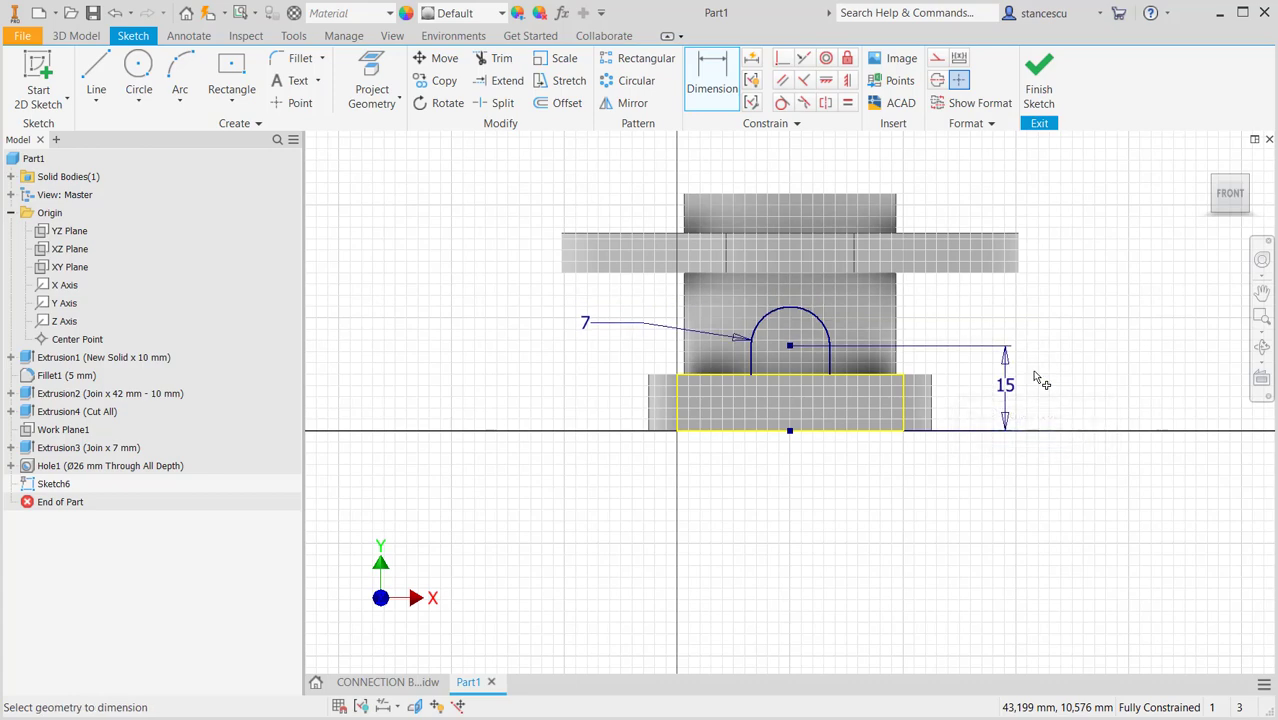
- Check the boss dimensions against the drawing's front view and finish the part's arch sketch
{"action": "left_click", "coordinate": [388, 681]}
{"action": "middle_click_drag", "start_coordinate": [648, 300], "coordinate": [684, 471]}
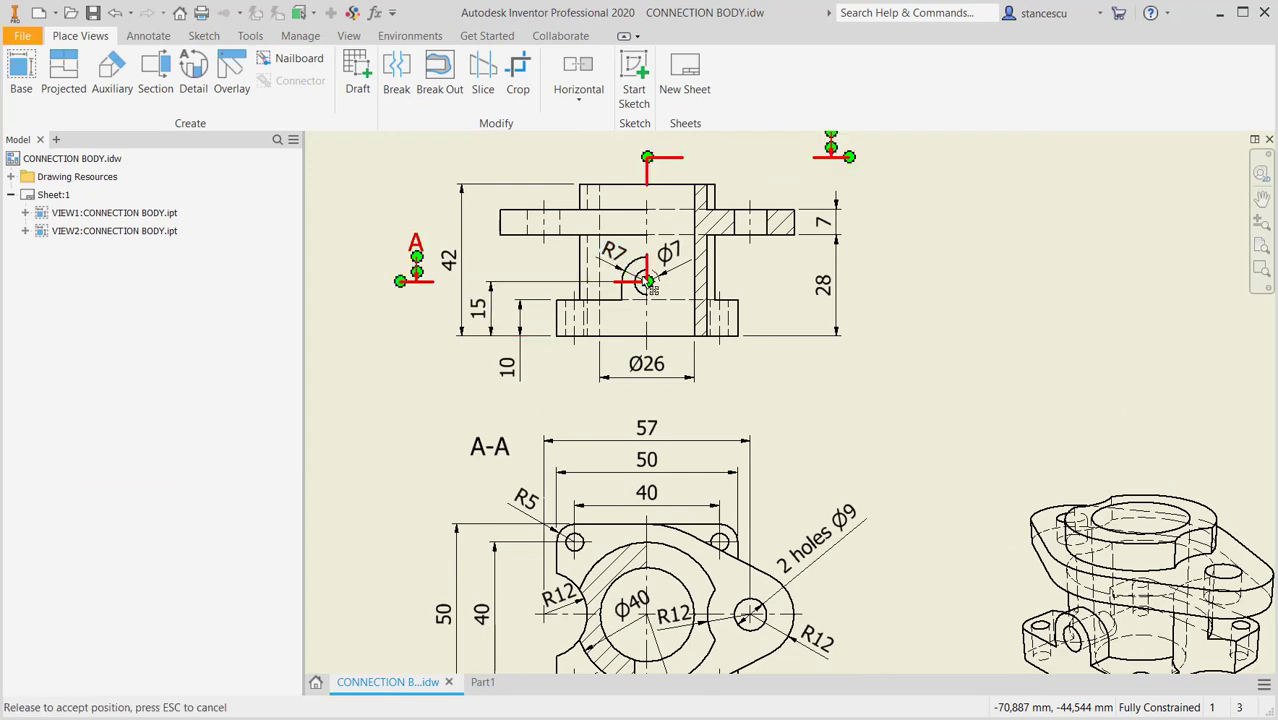
{"action": "left_click", "coordinate": [483, 681]}
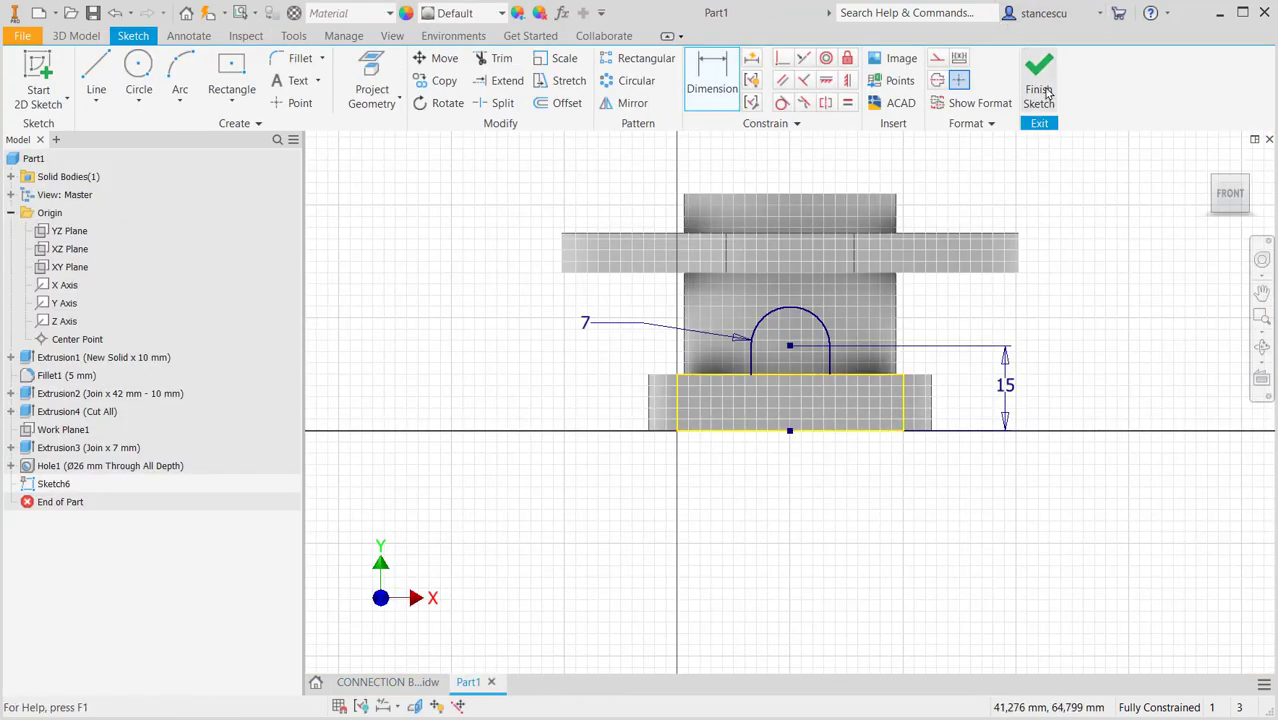
{"action": "left_click", "coordinate": [1039, 92]}
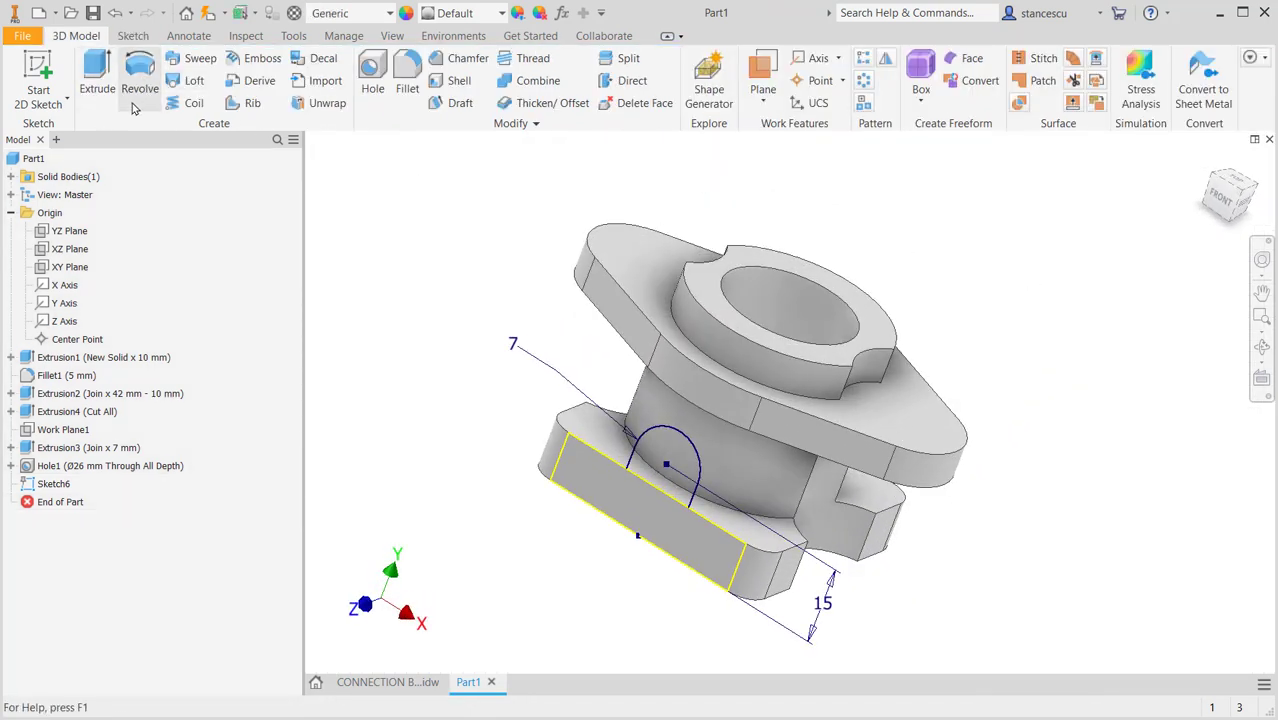
- Extrude the arch profile inward to the cylinder using To Next, joining it to the body
{"action": "left_click", "coordinate": [97, 72]}
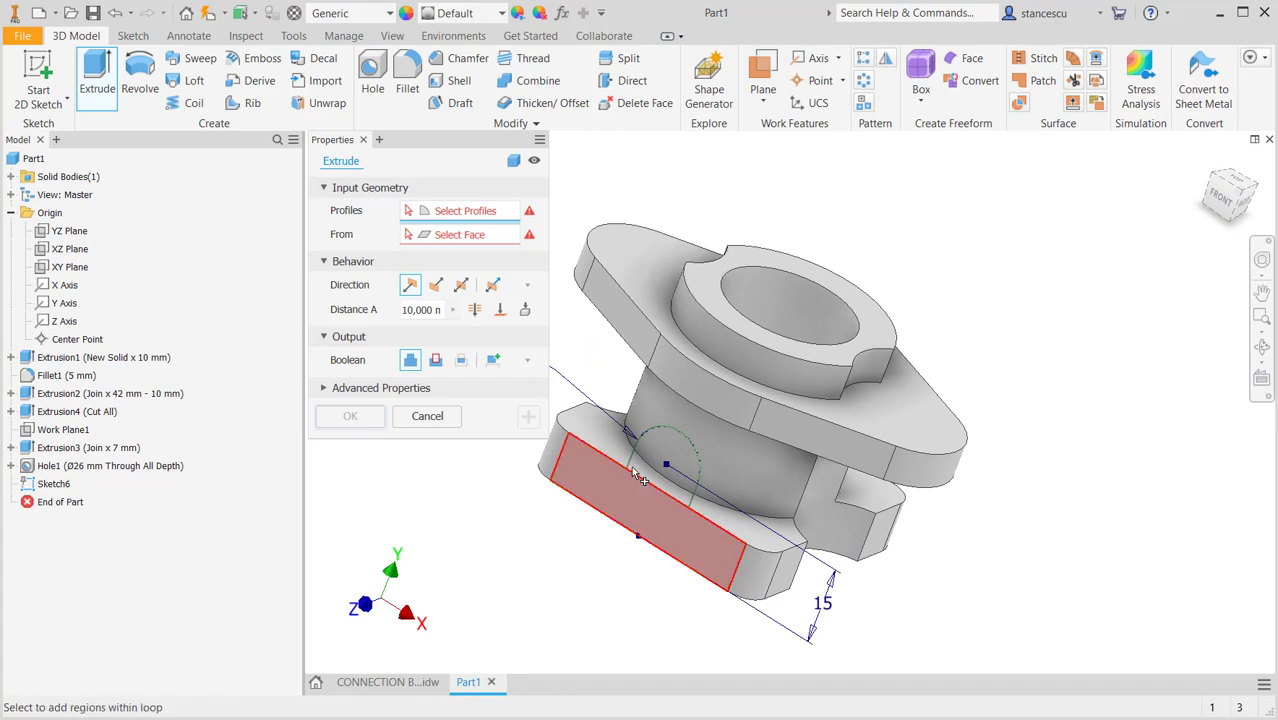
{"action": "left_click", "coordinate": [598, 468]}
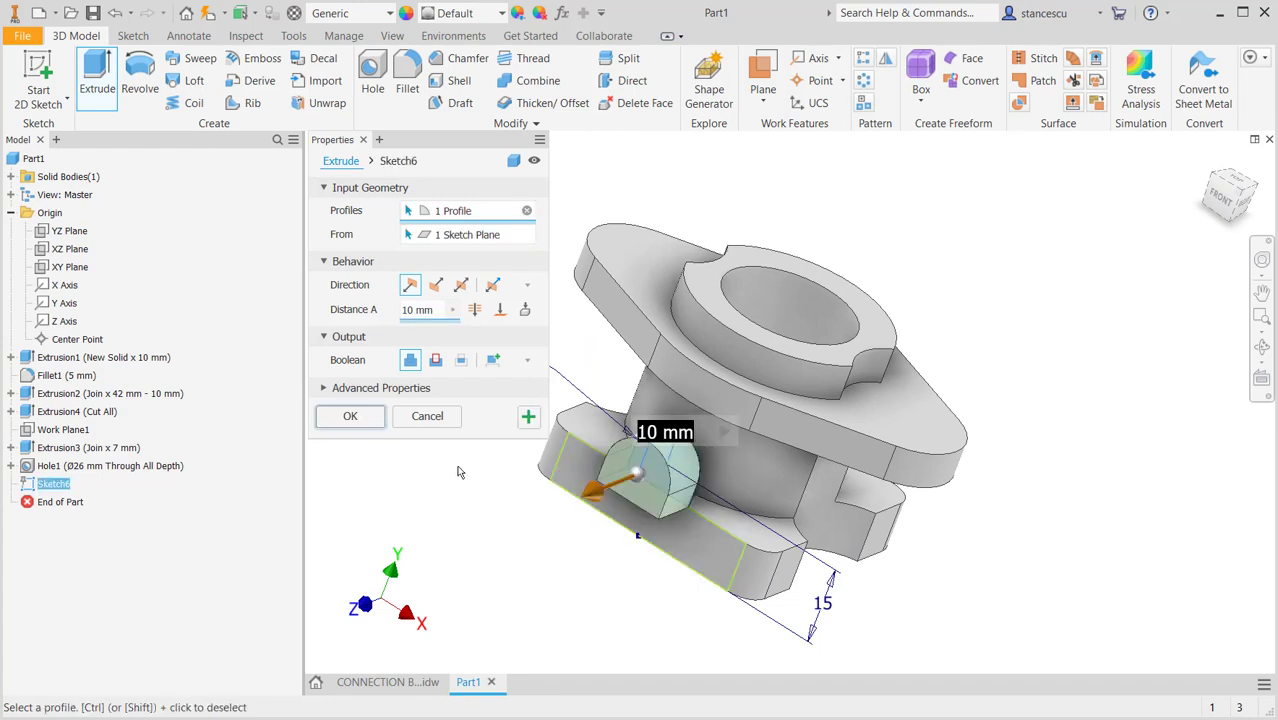
{"action": "left_click", "coordinate": [526, 309]}
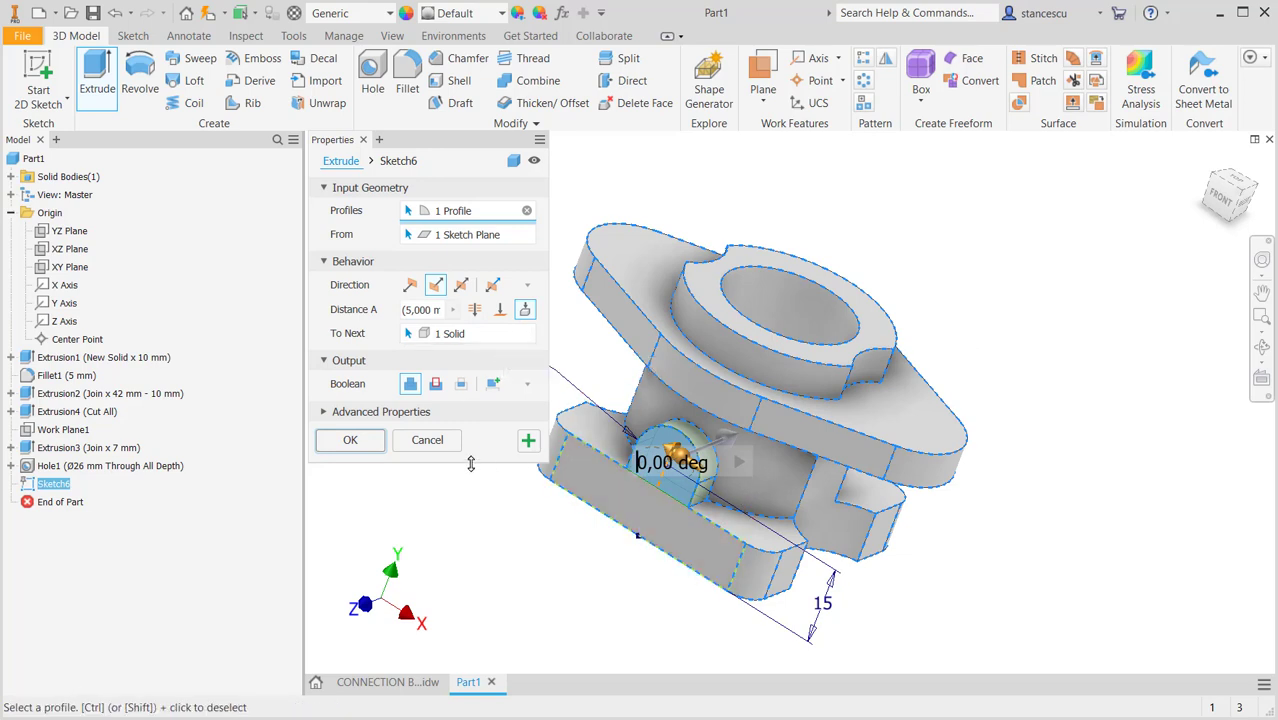
{"action": "left_click", "coordinate": [350, 440]}
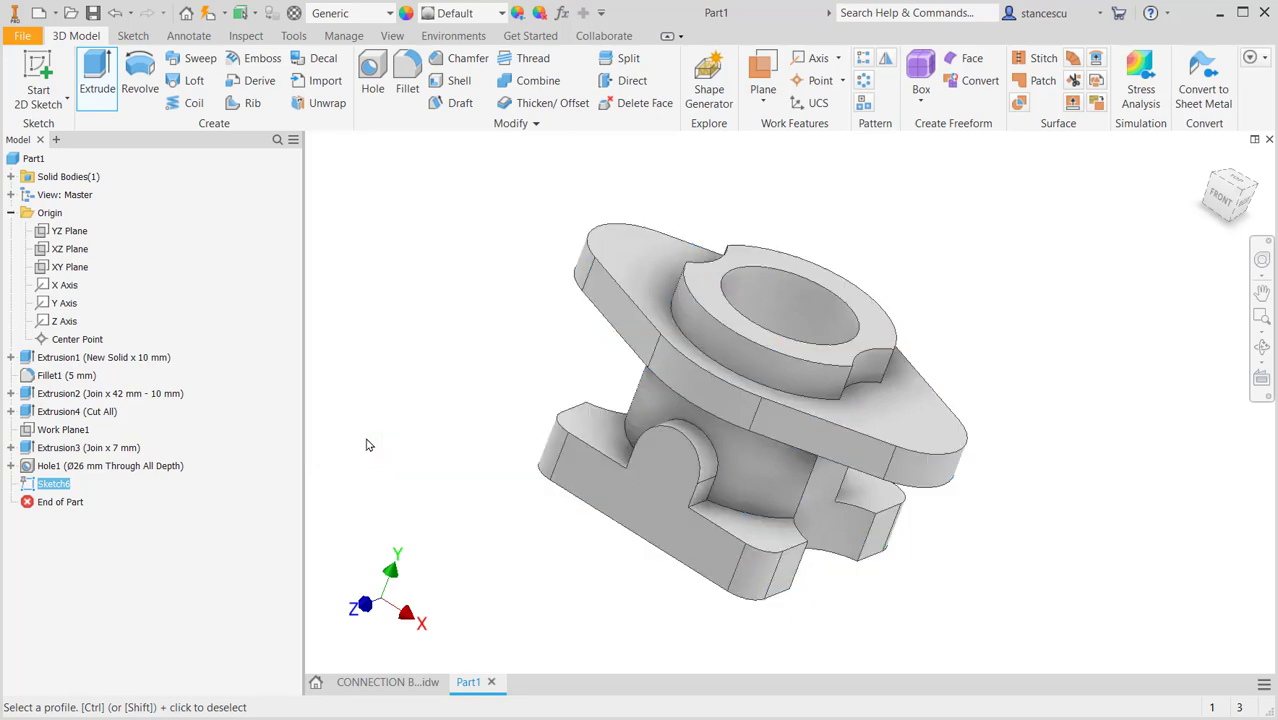
- Place a simple hole on the front boss's face, concentric with its rounded edge, and set its diameter to 7 mm
{"action": "middle_click_drag", "start_coordinate": [553, 432], "coordinate": [539, 498], "text": "shift"}
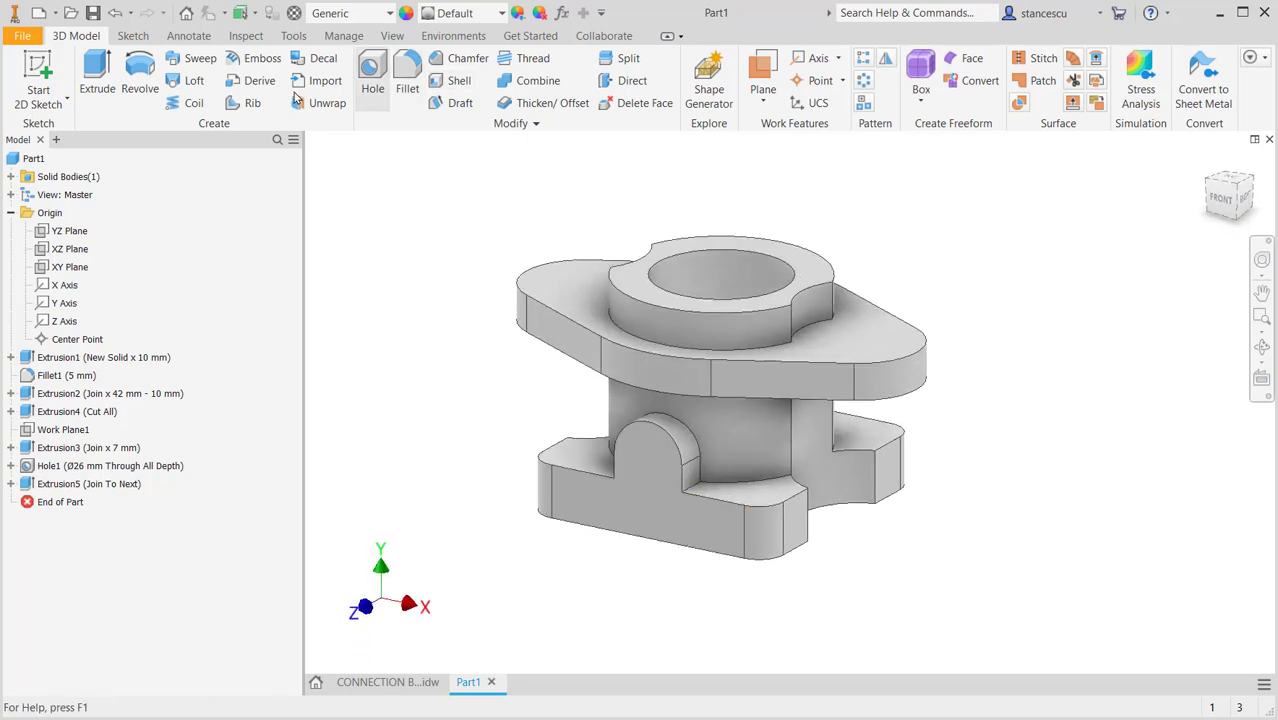
{"action": "left_click", "coordinate": [372, 88]}
{"action": "left_click", "coordinate": [652, 497]}
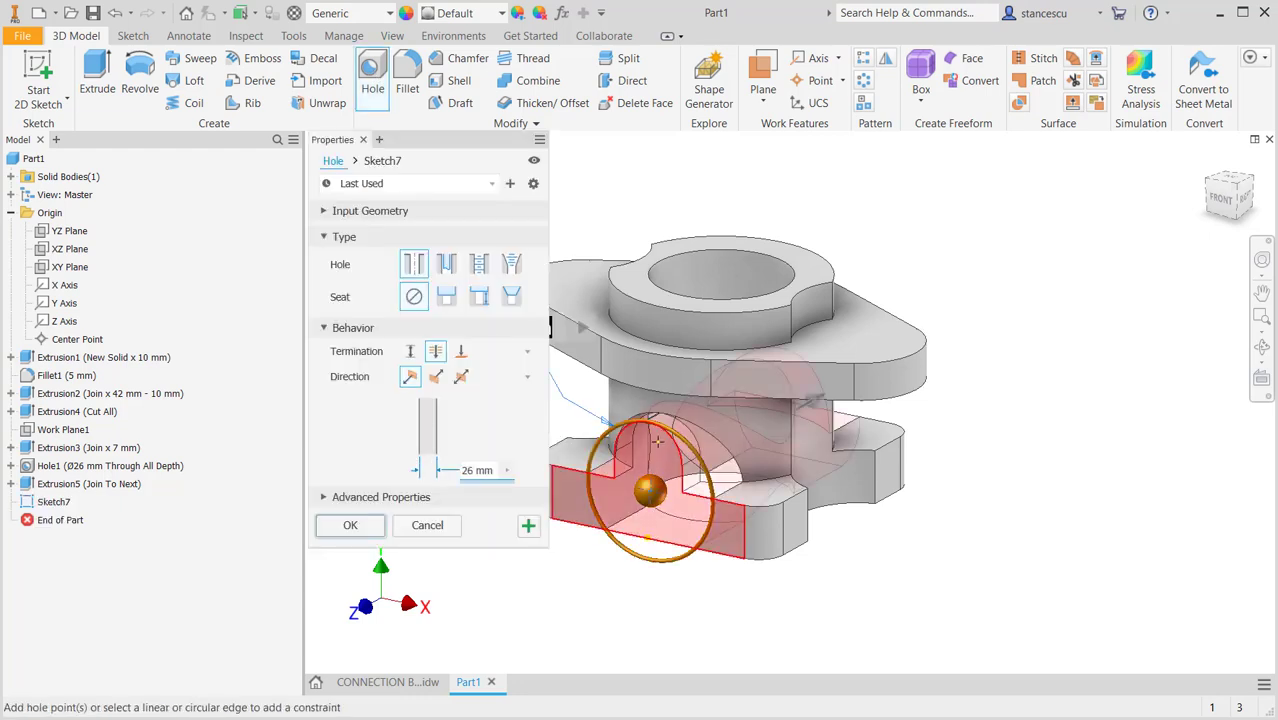
{"action": "left_click", "coordinate": [678, 432]}
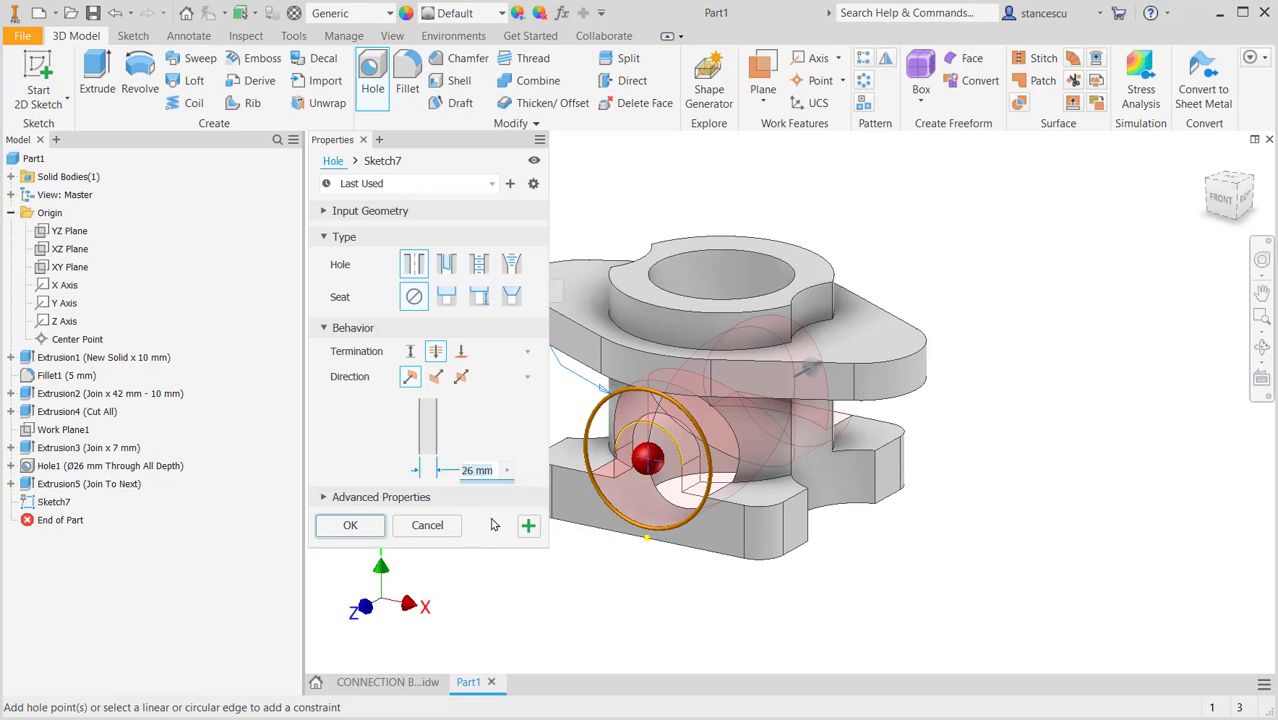
{"action": "type", "text": "7"}
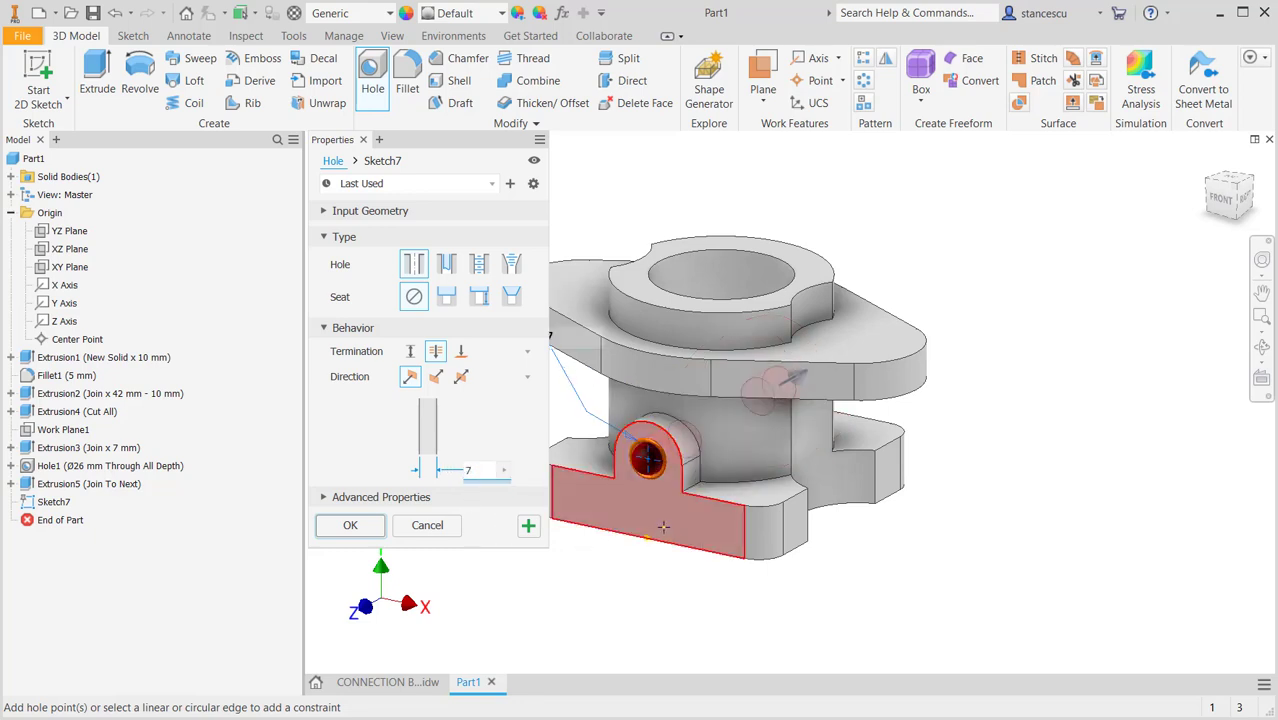
- Try a depth of 17.75 mm for the boss hole so that it ends inside the central bore
{"action": "middle_click_drag", "start_coordinate": [645, 542], "coordinate": [650, 611], "text": "shift"}
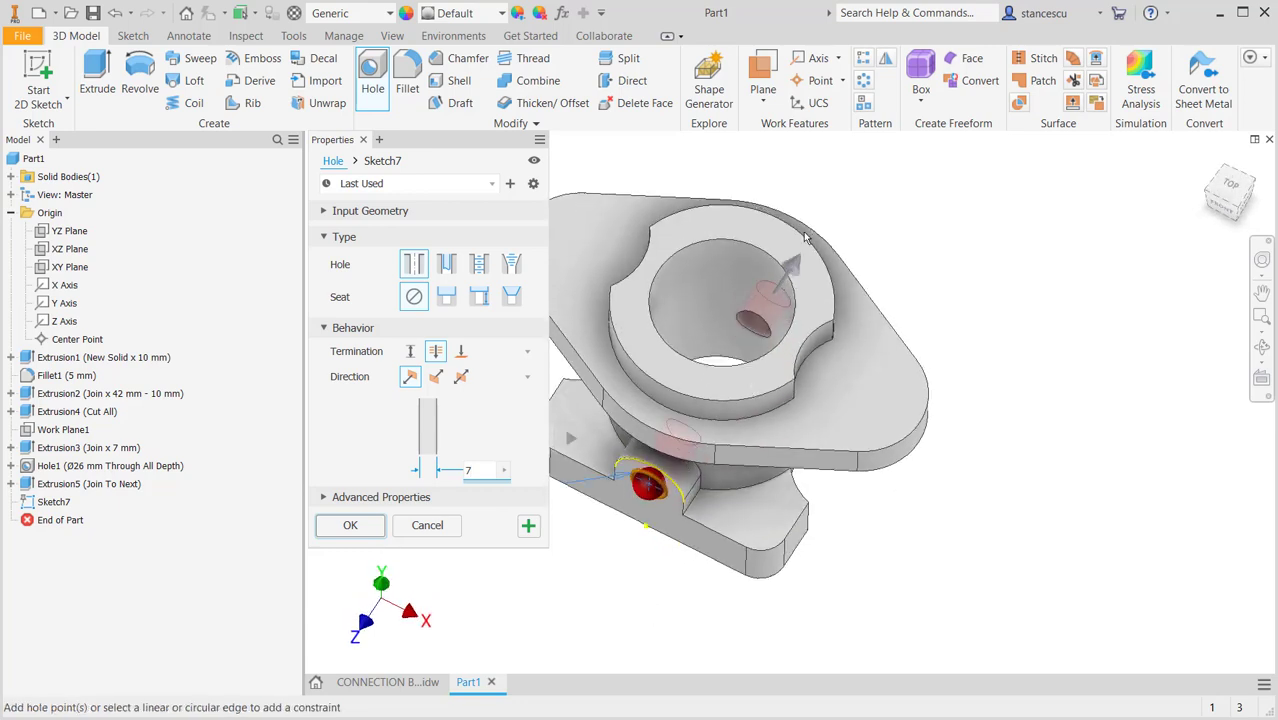
{"action": "middle_click_drag", "start_coordinate": [911, 329], "coordinate": [904, 357], "text": "shift"}
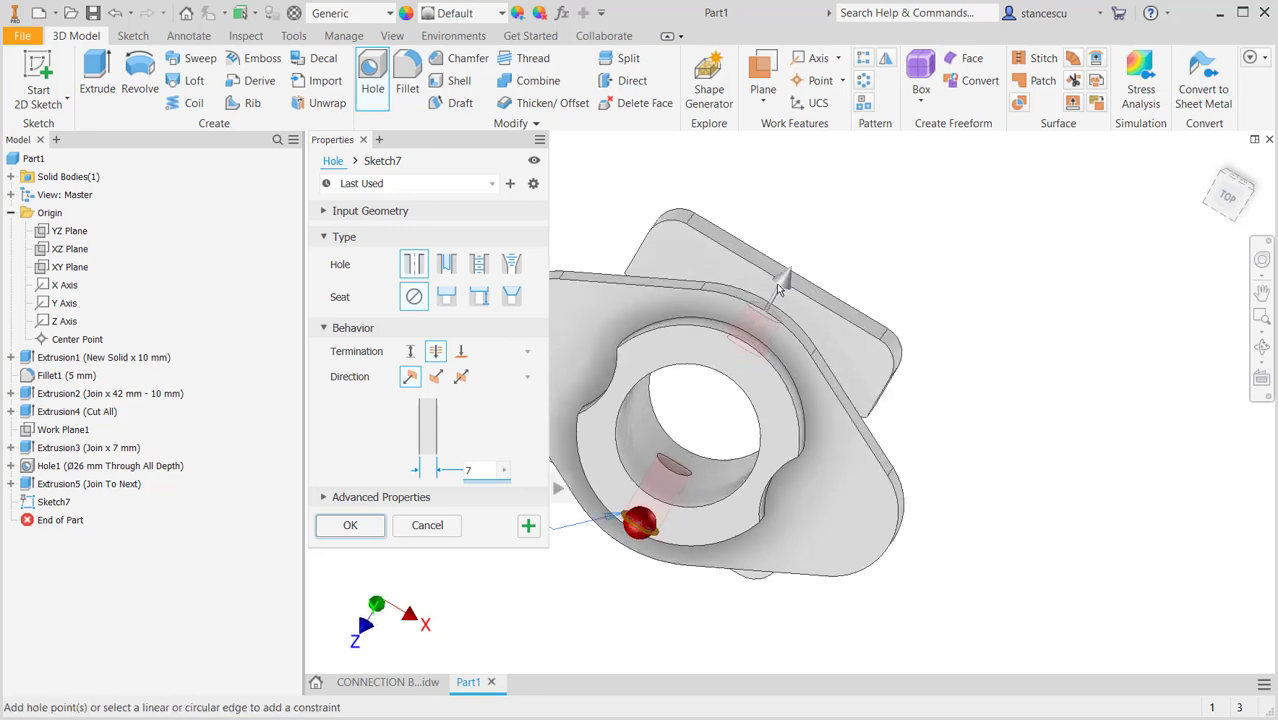
{"action": "left_click_drag", "start_coordinate": [778, 288], "coordinate": [712, 418]}
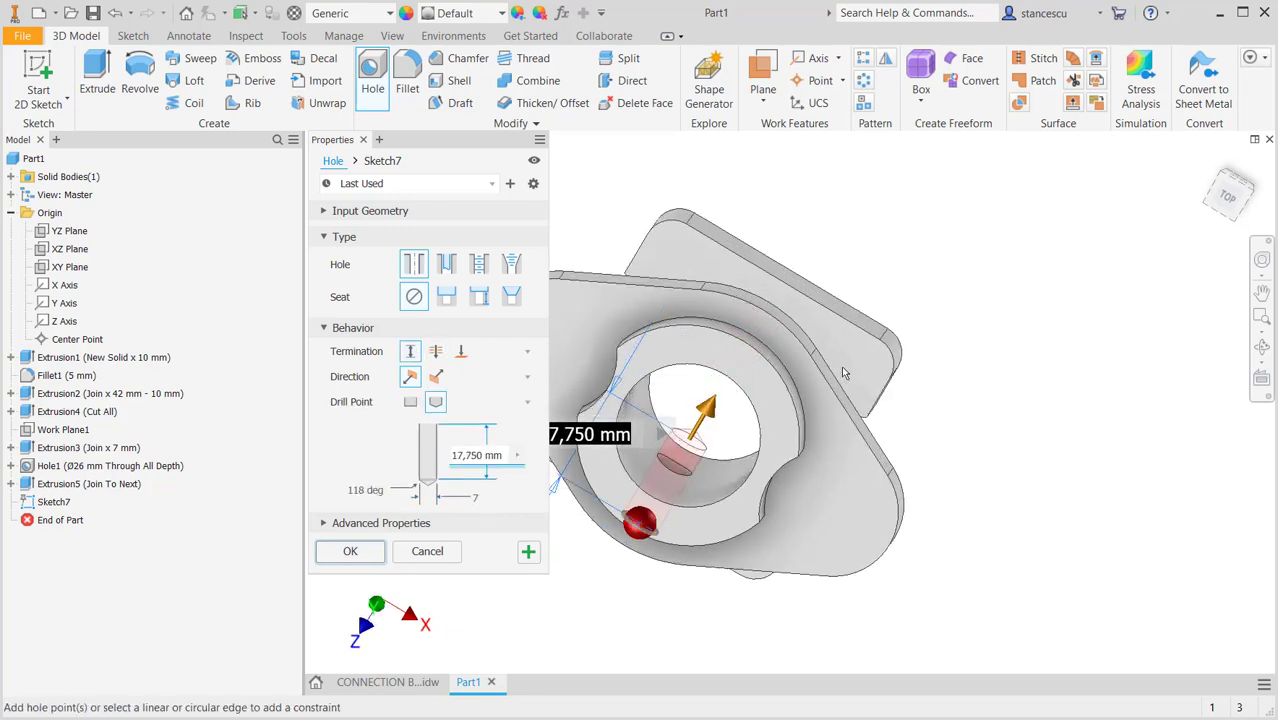
{"action": "middle_click_drag", "start_coordinate": [932, 403], "coordinate": [850, 400], "text": "shift"}
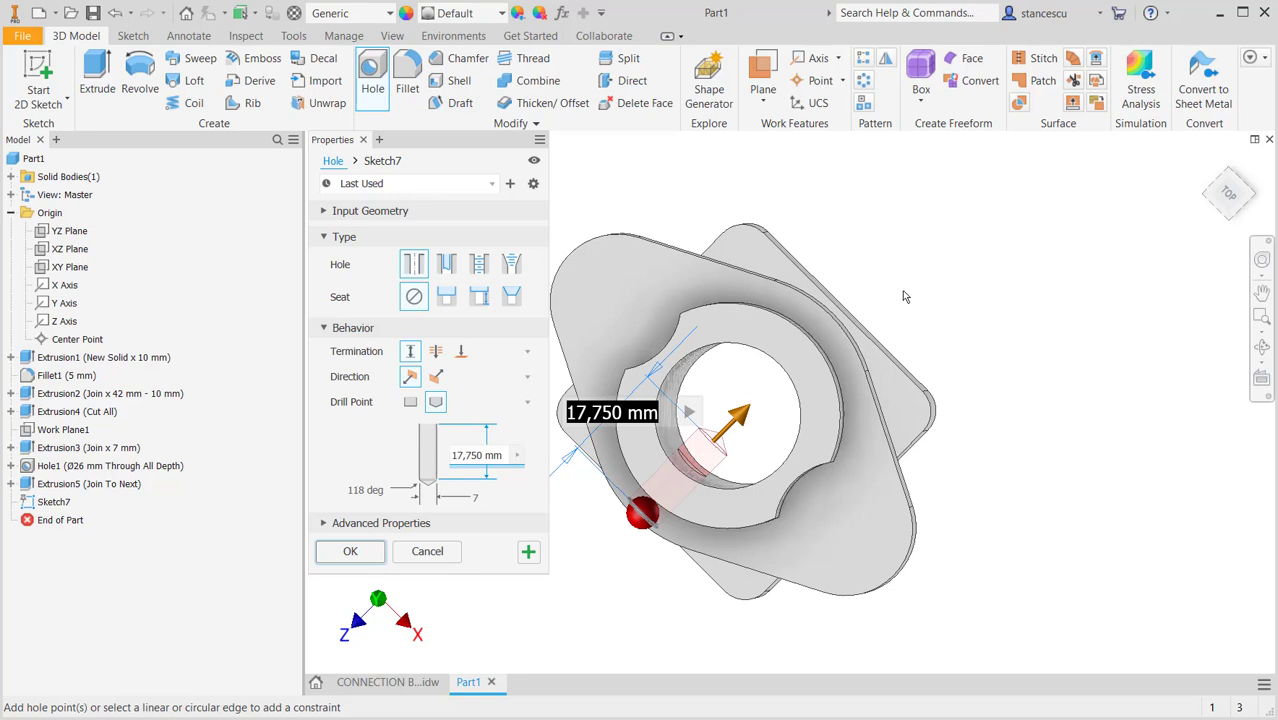
{"action": "middle_click_drag", "start_coordinate": [916, 288], "coordinate": [887, 334], "text": "shift"}
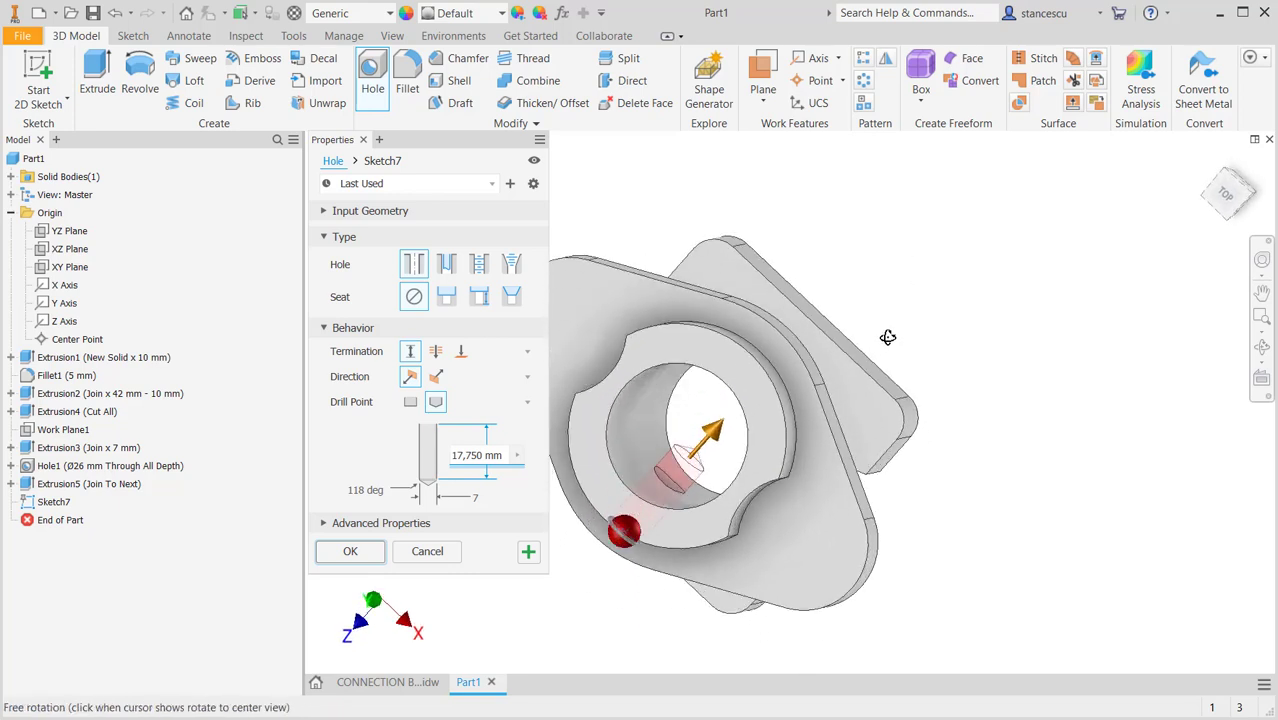
- Terminate the boss hole at the central bore's inner surface using the To option and create it
{"action": "left_click", "coordinate": [461, 351]}
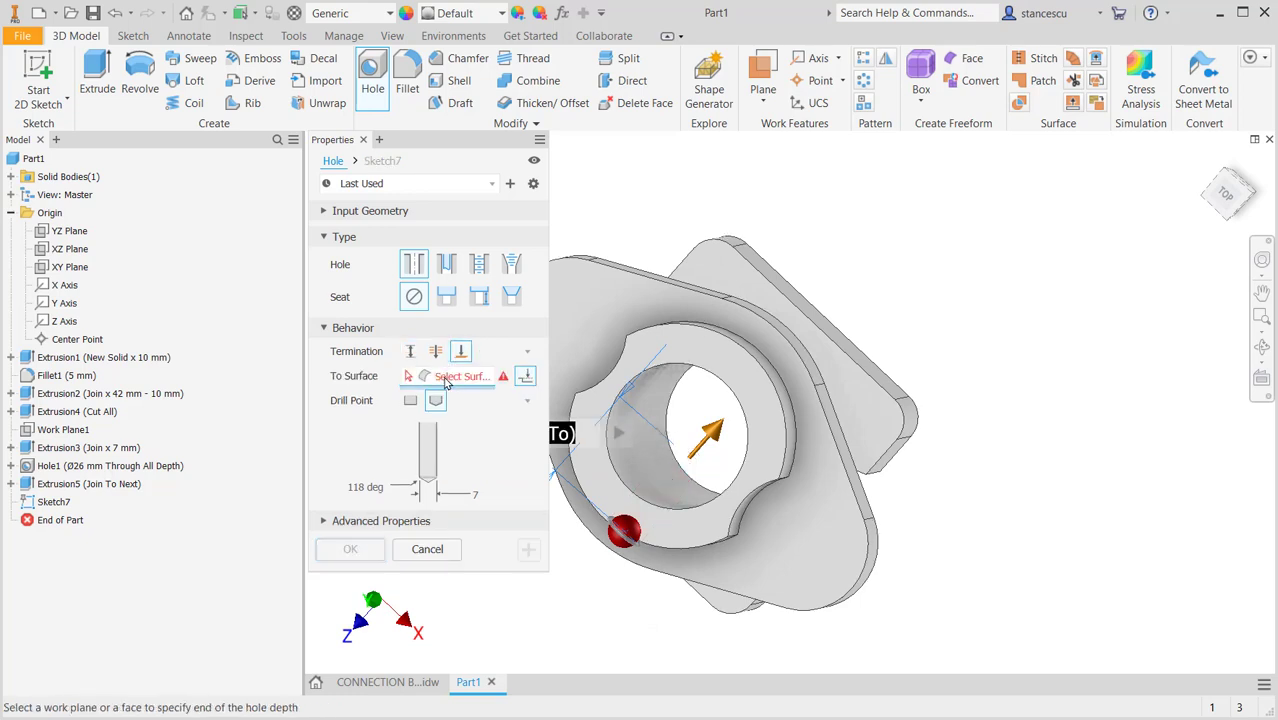
{"action": "left_click", "coordinate": [645, 469]}
{"action": "middle_click_drag", "start_coordinate": [975, 397], "coordinate": [981, 362], "text": "shift"}
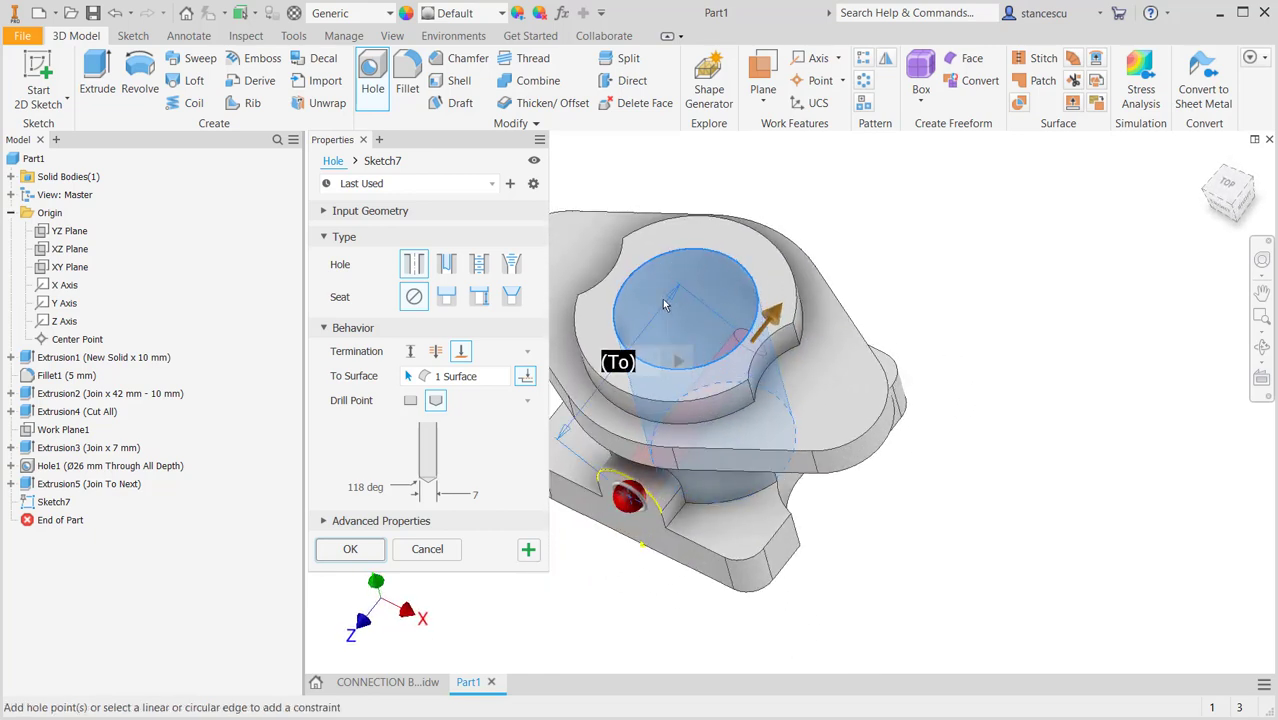
{"action": "left_click", "coordinate": [344, 550]}
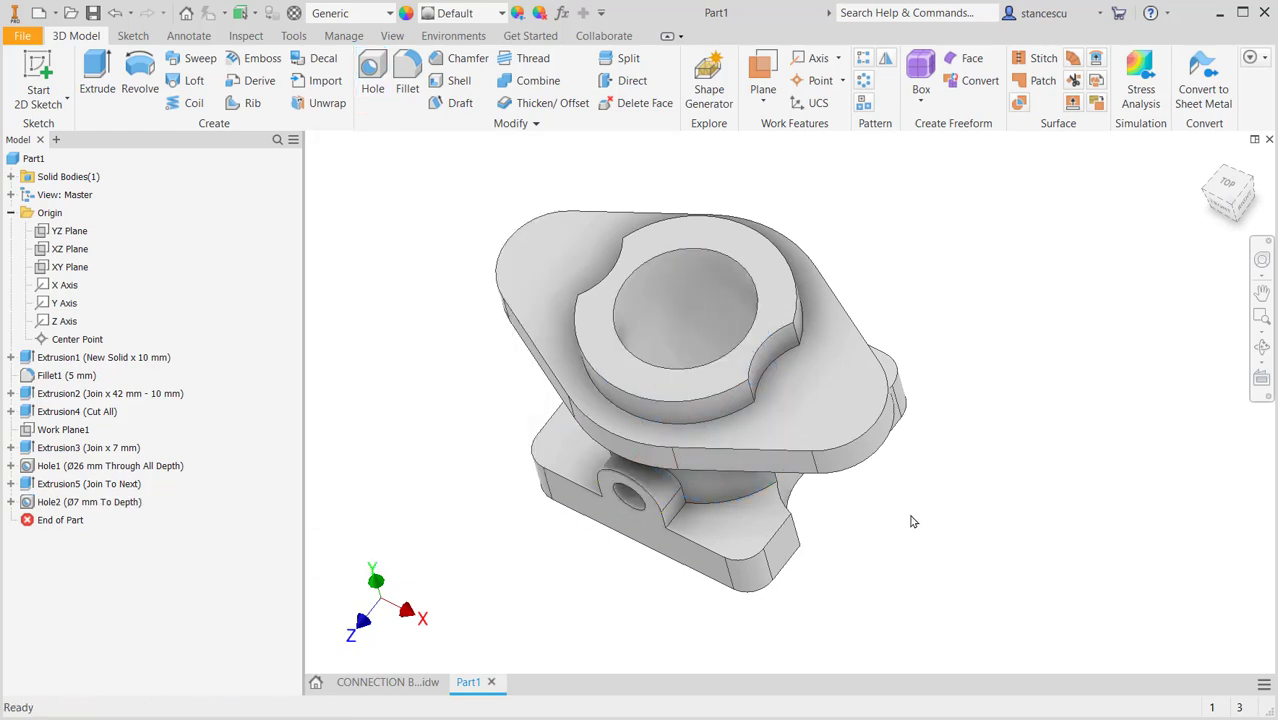
{"action": "middle_click_drag", "start_coordinate": [911, 521], "coordinate": [951, 515], "text": "shift"}
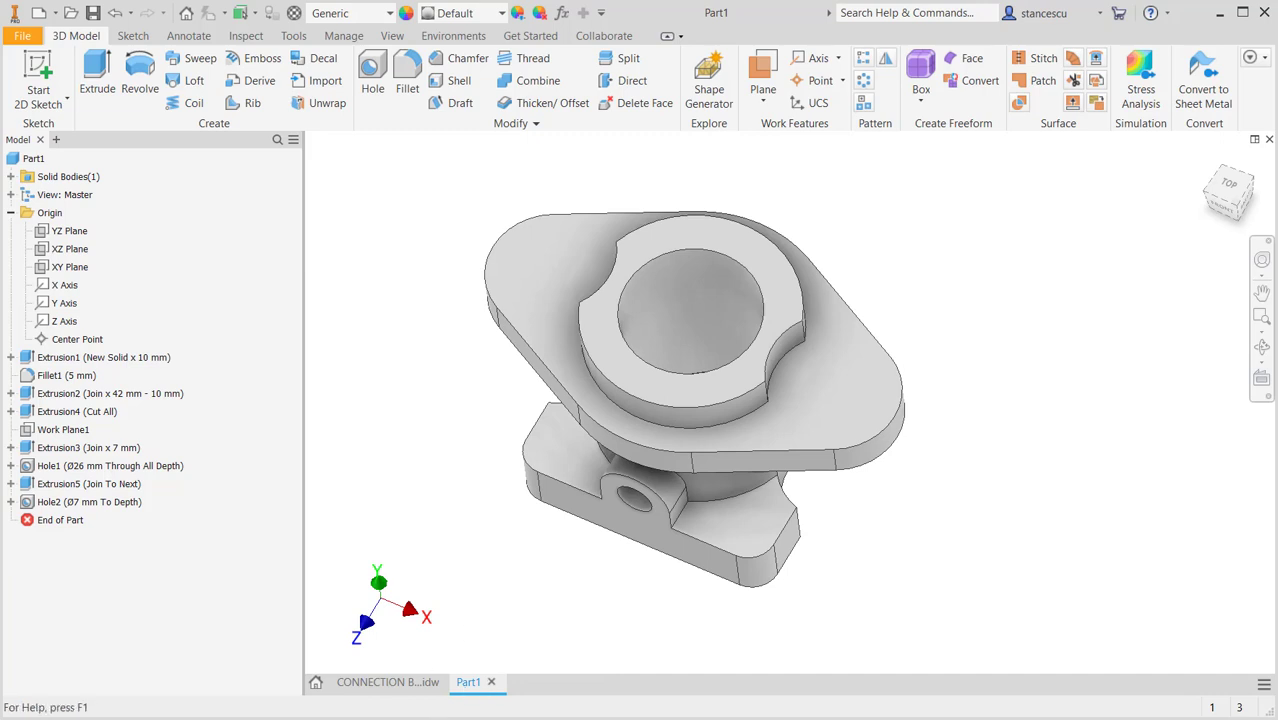
- Check the drawing's flange hole callout and create a sketch on the upper flange's top face with its projected edges and centre points
{"action": "left_click", "coordinate": [388, 682]}
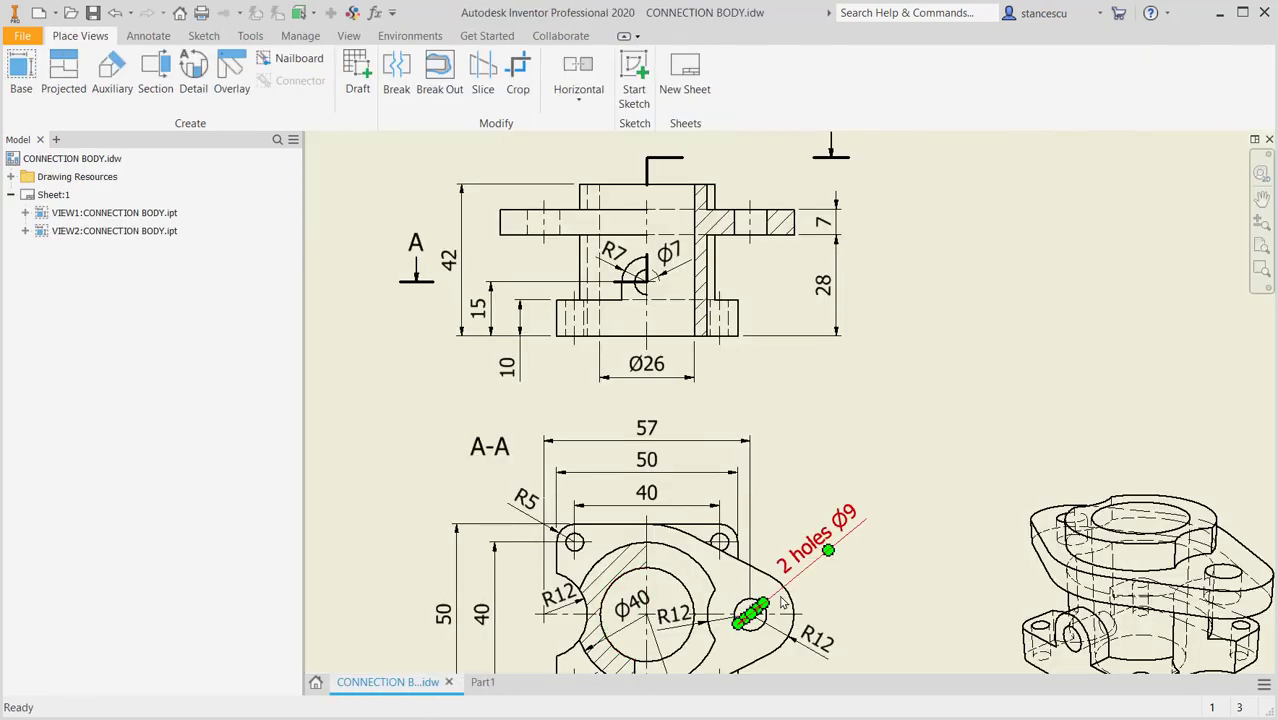
{"action": "middle_click_drag", "start_coordinate": [995, 502], "coordinate": [1021, 376]}
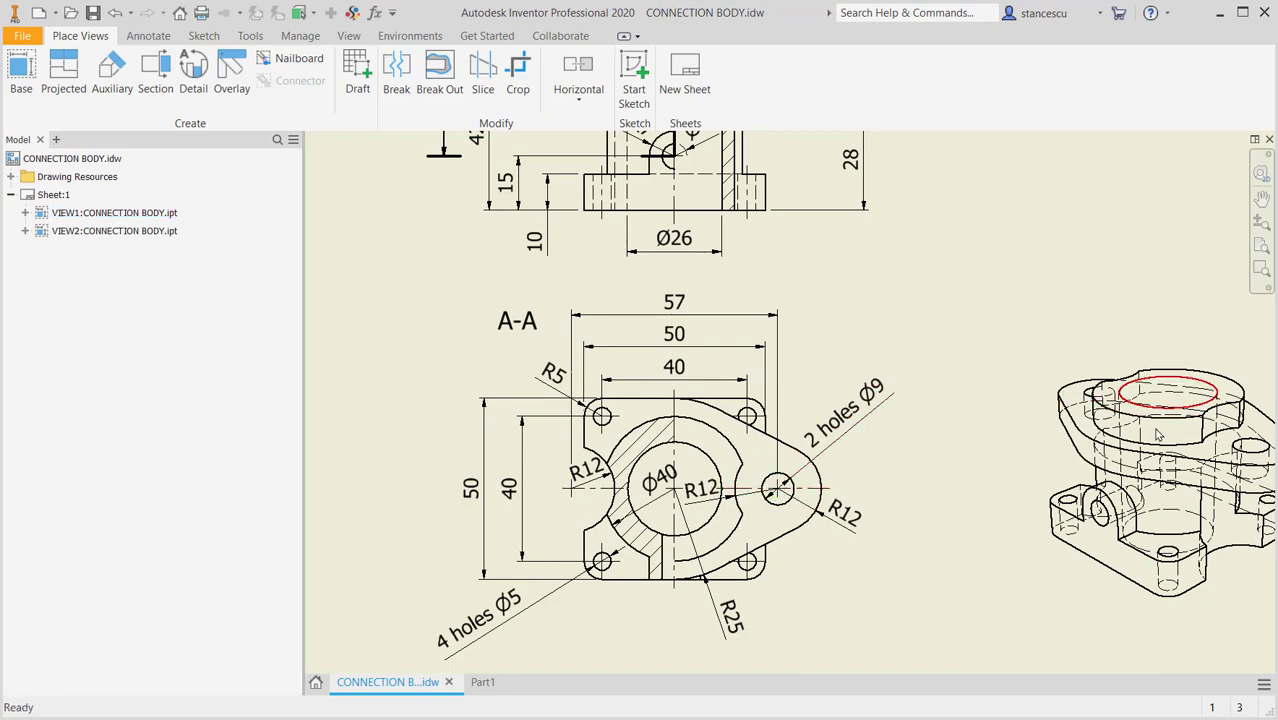
{"action": "left_click", "coordinate": [478, 682]}
{"action": "left_click", "coordinate": [854, 387]}
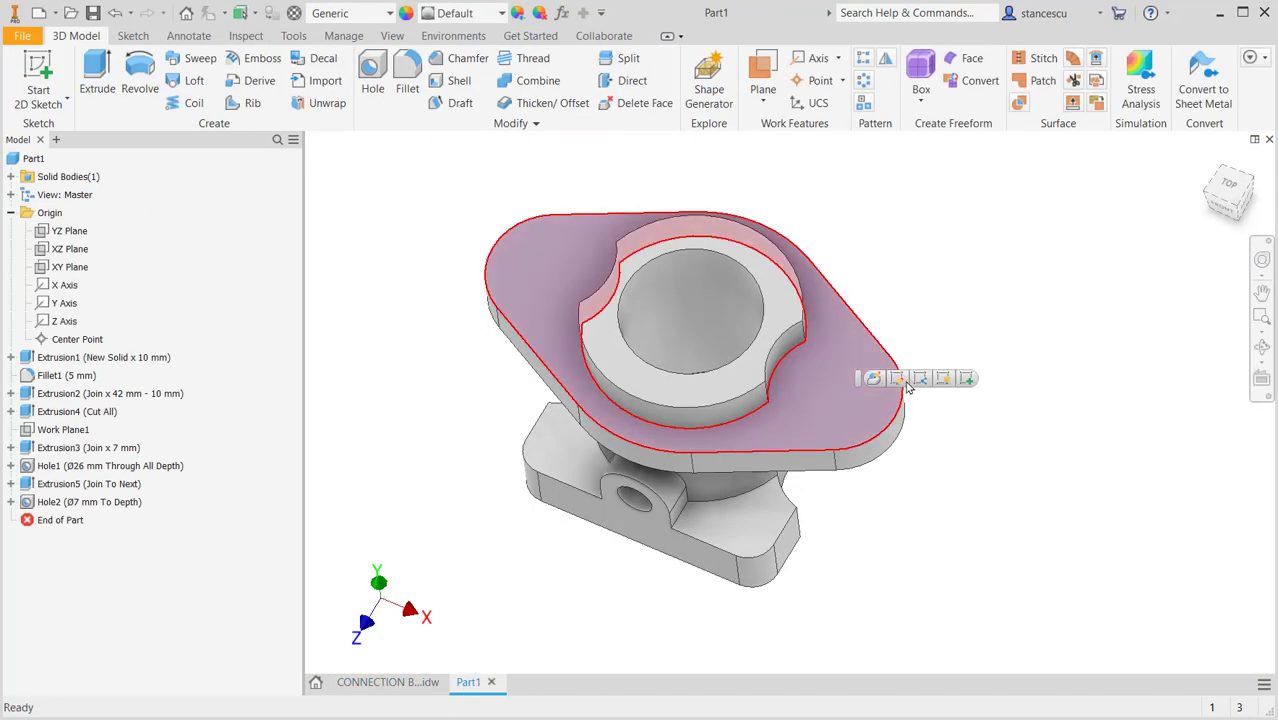
{"action": "left_click", "coordinate": [967, 378]}
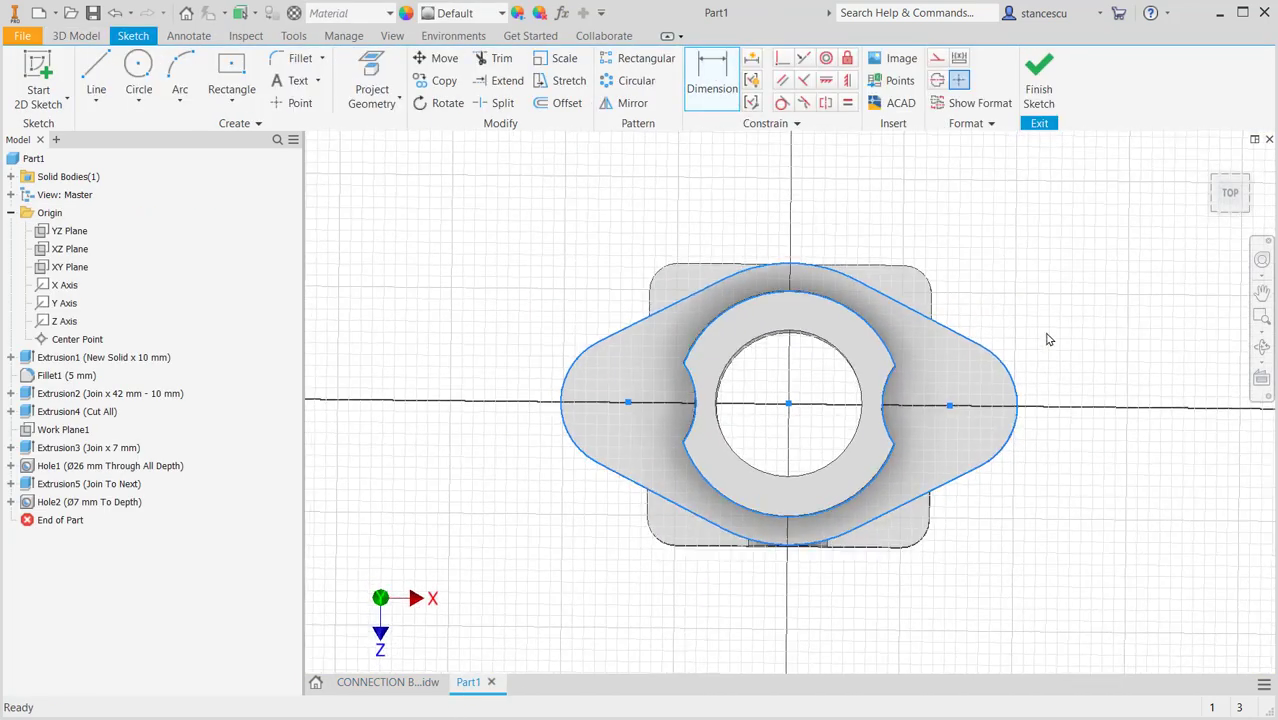
{"action": "left_click", "coordinate": [1043, 78]}
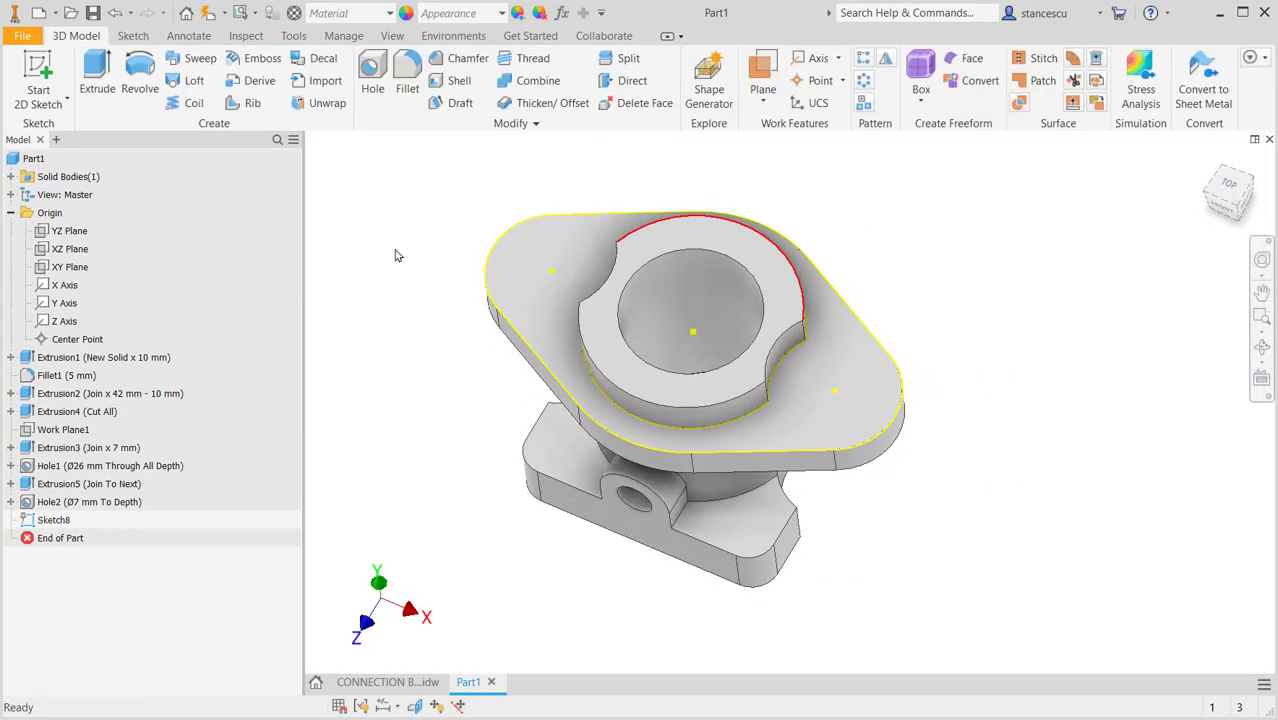
- Cut two 9 mm Through All holes in the upper flange at the centre points of its rounded ends
{"action": "left_click", "coordinate": [372, 76]}
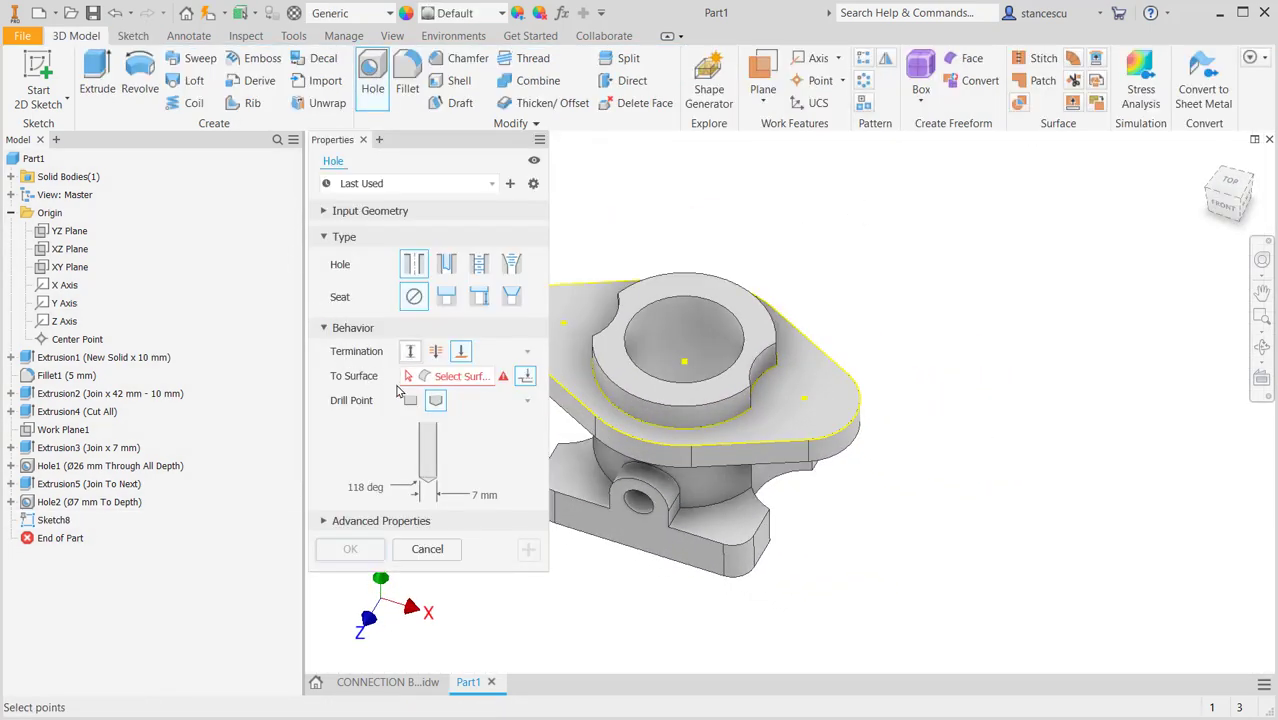
{"action": "left_click", "coordinate": [436, 356]}
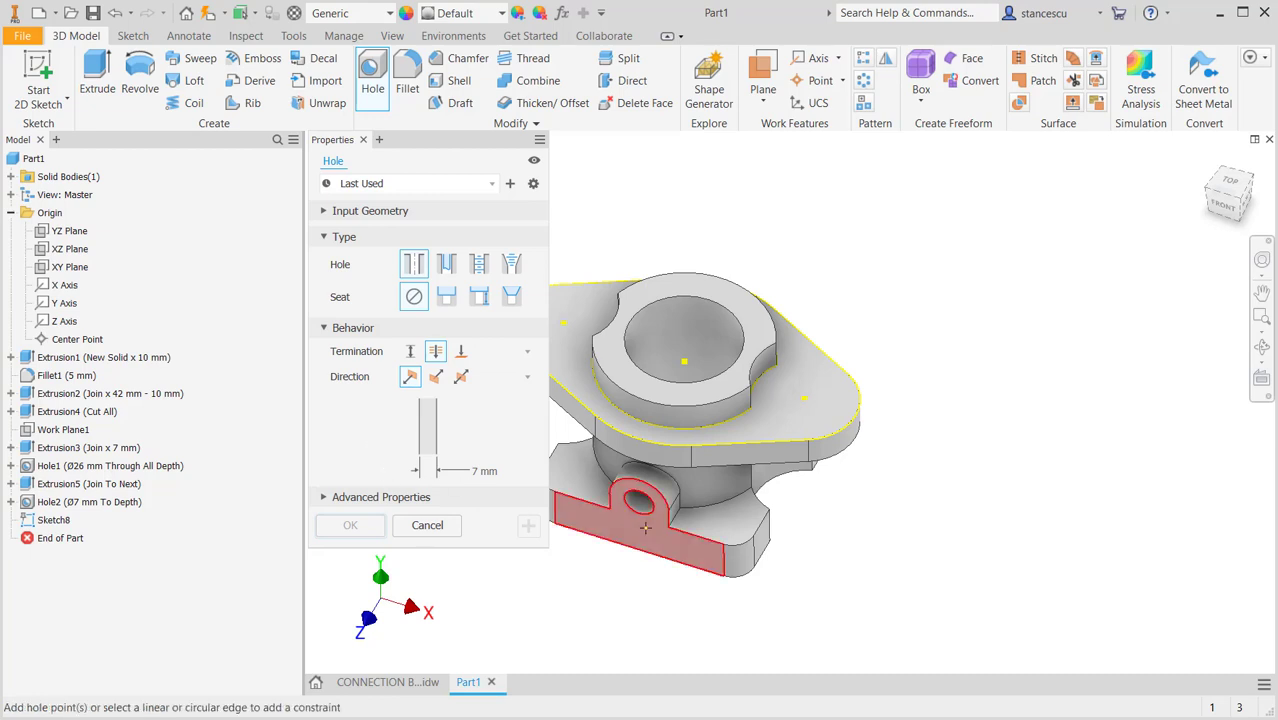
{"action": "left_click", "coordinate": [805, 399]}
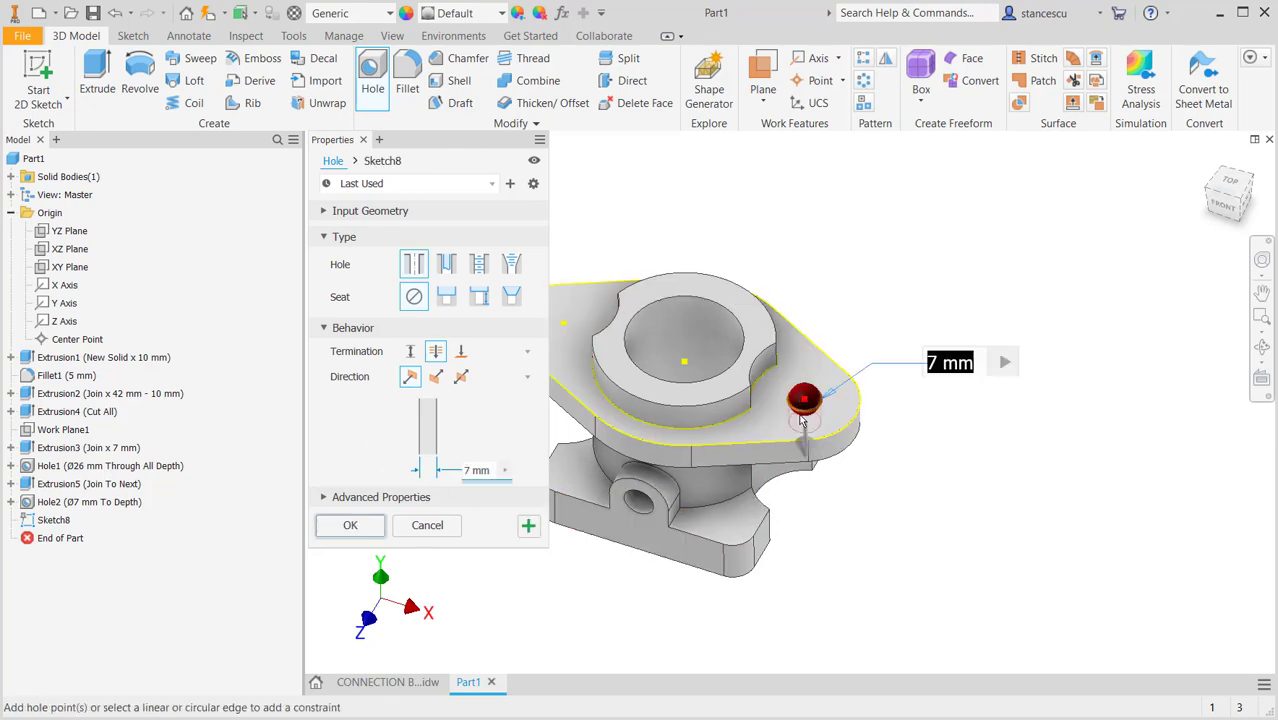
{"action": "left_click", "coordinate": [562, 327]}
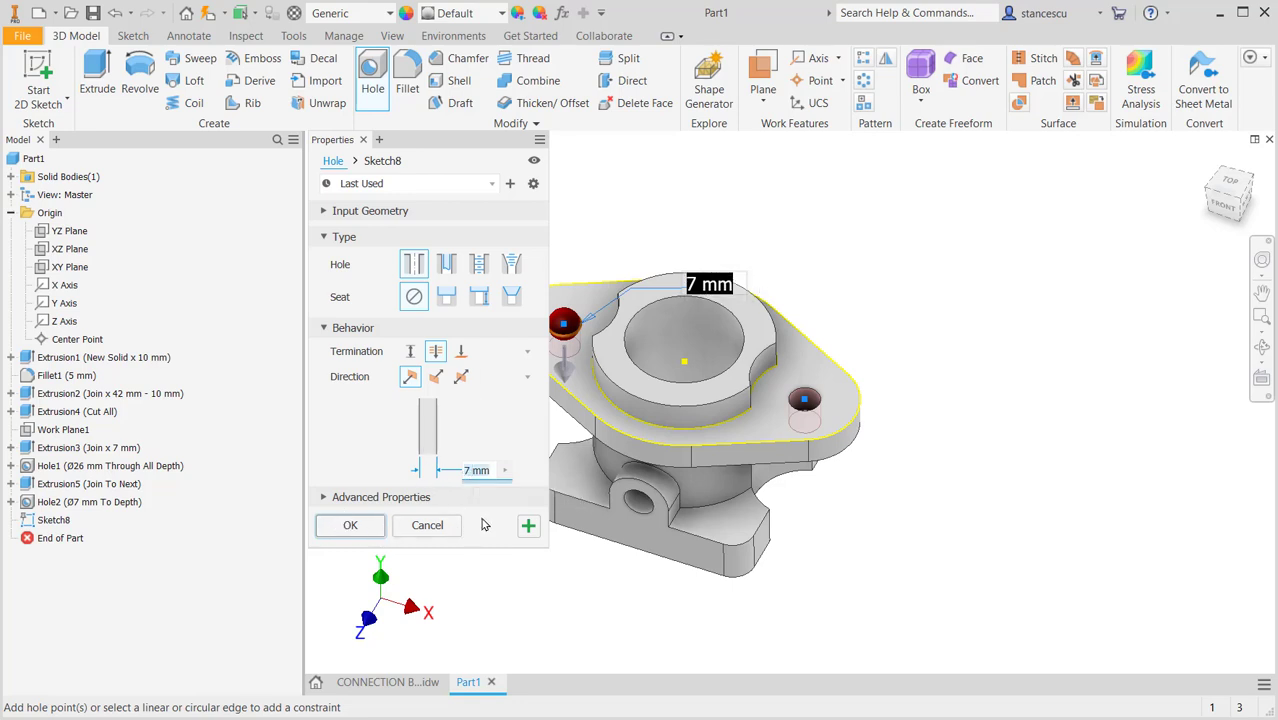
{"action": "type", "text": "9"}
{"action": "left_click", "coordinate": [351, 526]}
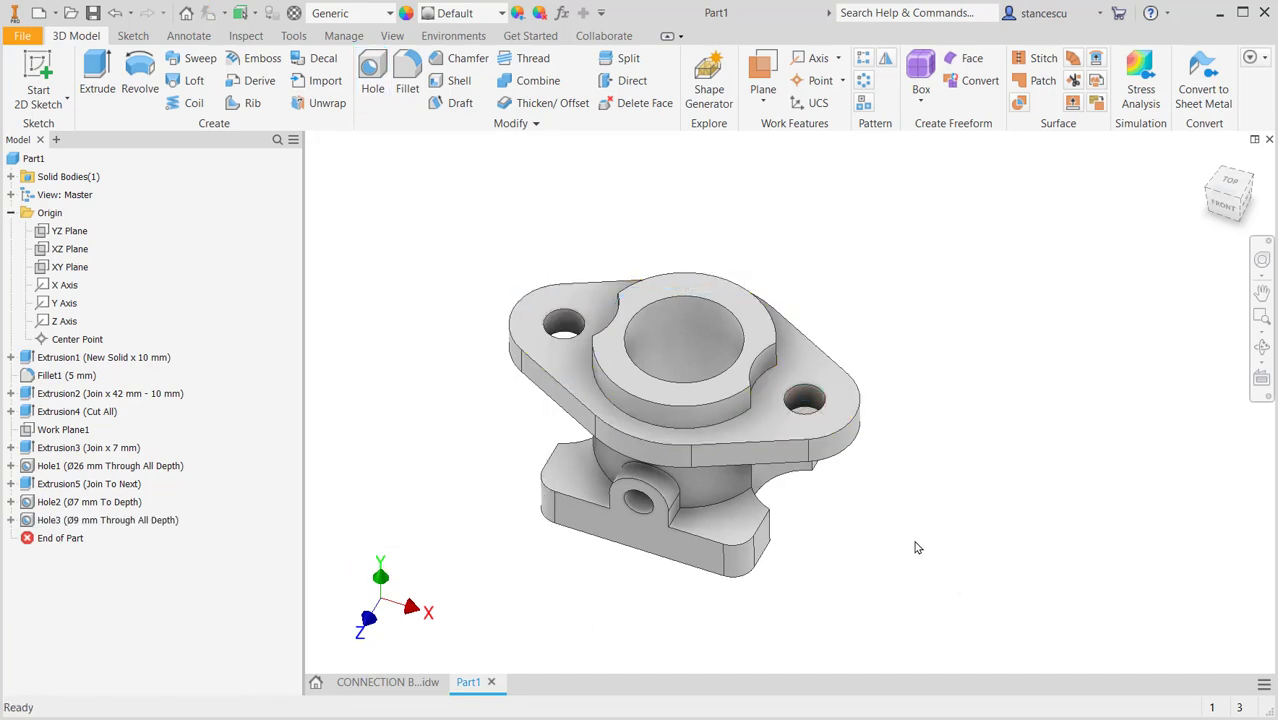
- Examine the drawing's section view for the spacing and diameter of the base plate's corner holes
{"action": "left_click", "coordinate": [400, 681]}
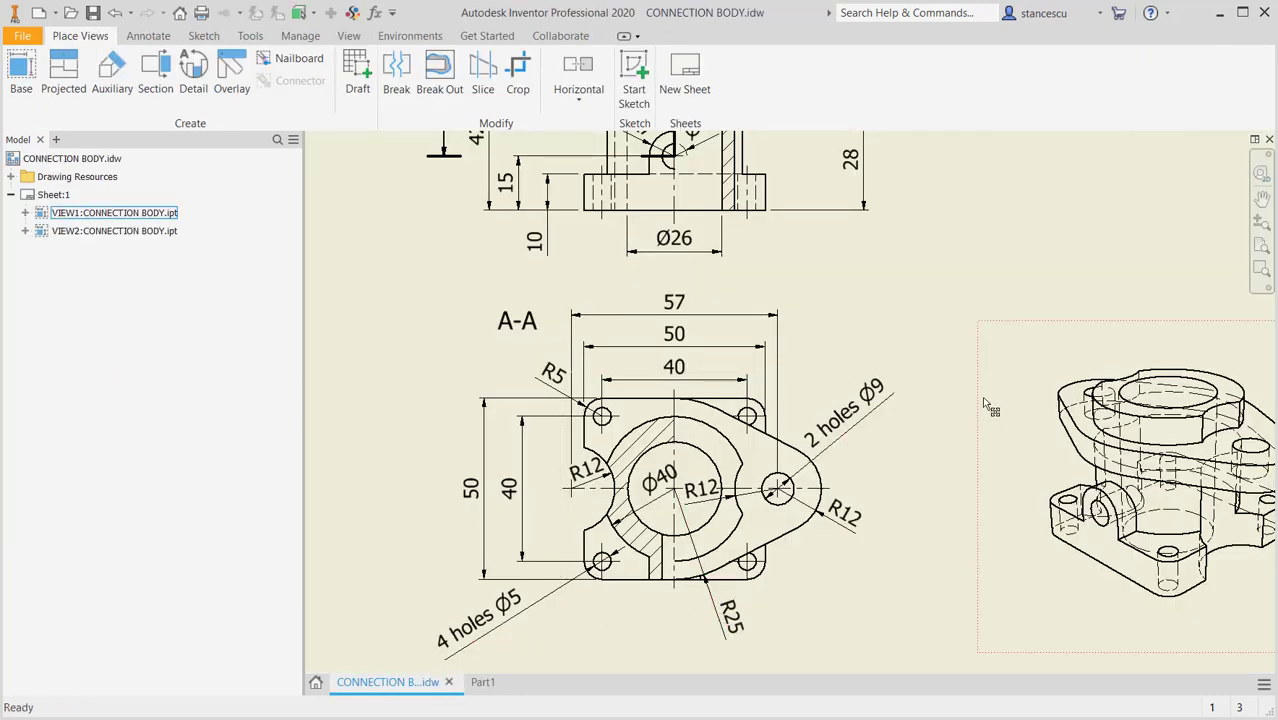
{"action": "left_click", "coordinate": [606, 424]}
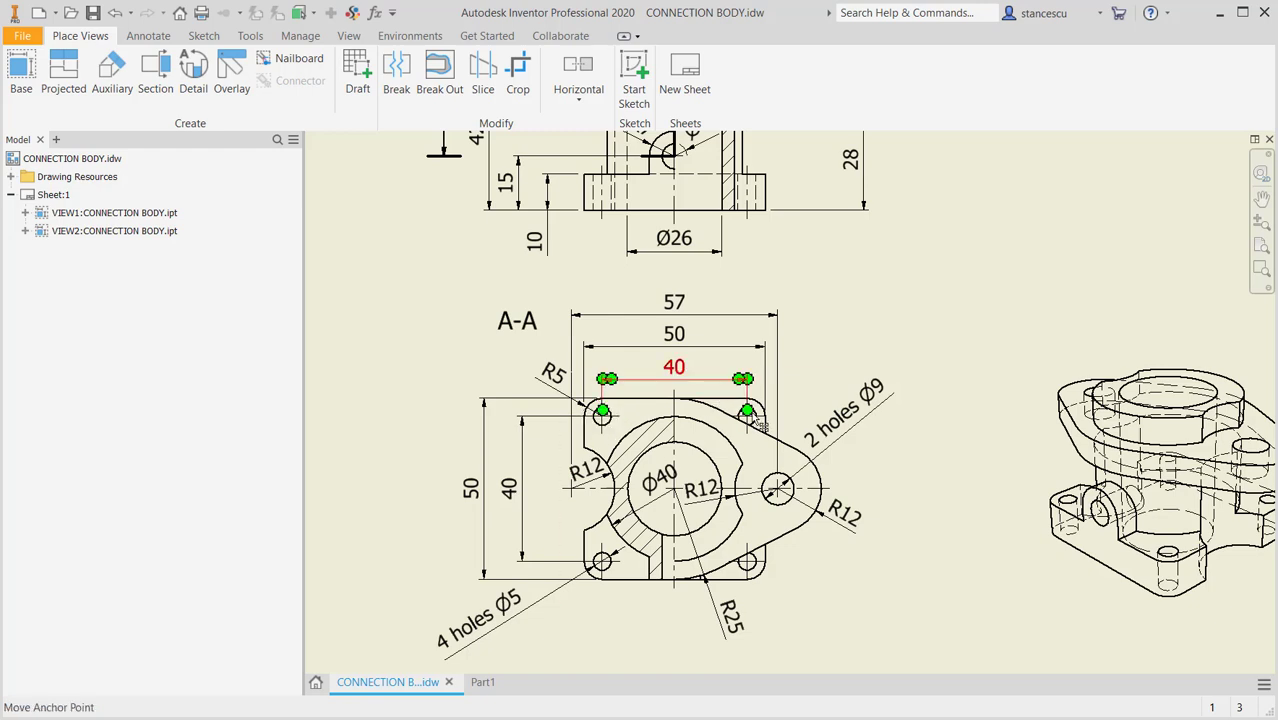
{"action": "middle_click_drag", "start_coordinate": [974, 498], "coordinate": [979, 484]}
{"action": "left_click", "coordinate": [518, 600]}
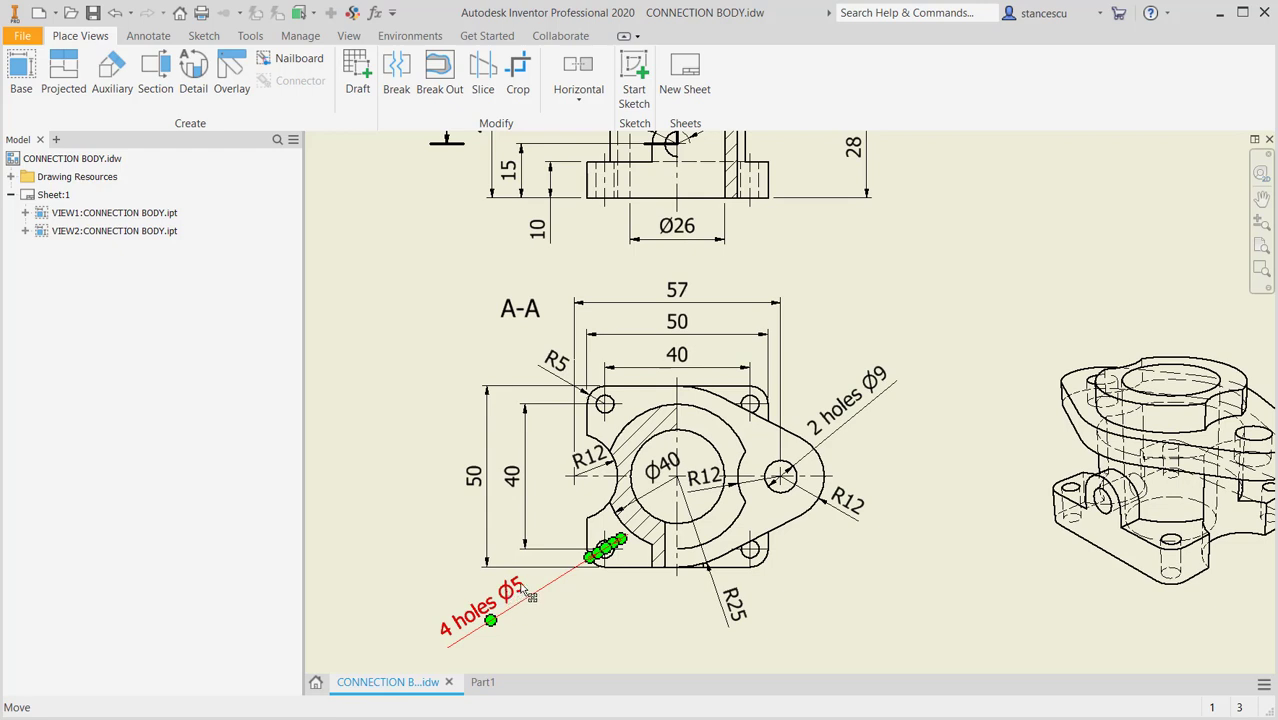
{"action": "left_click", "coordinate": [707, 566]}
{"action": "key", "text": "Escape"}
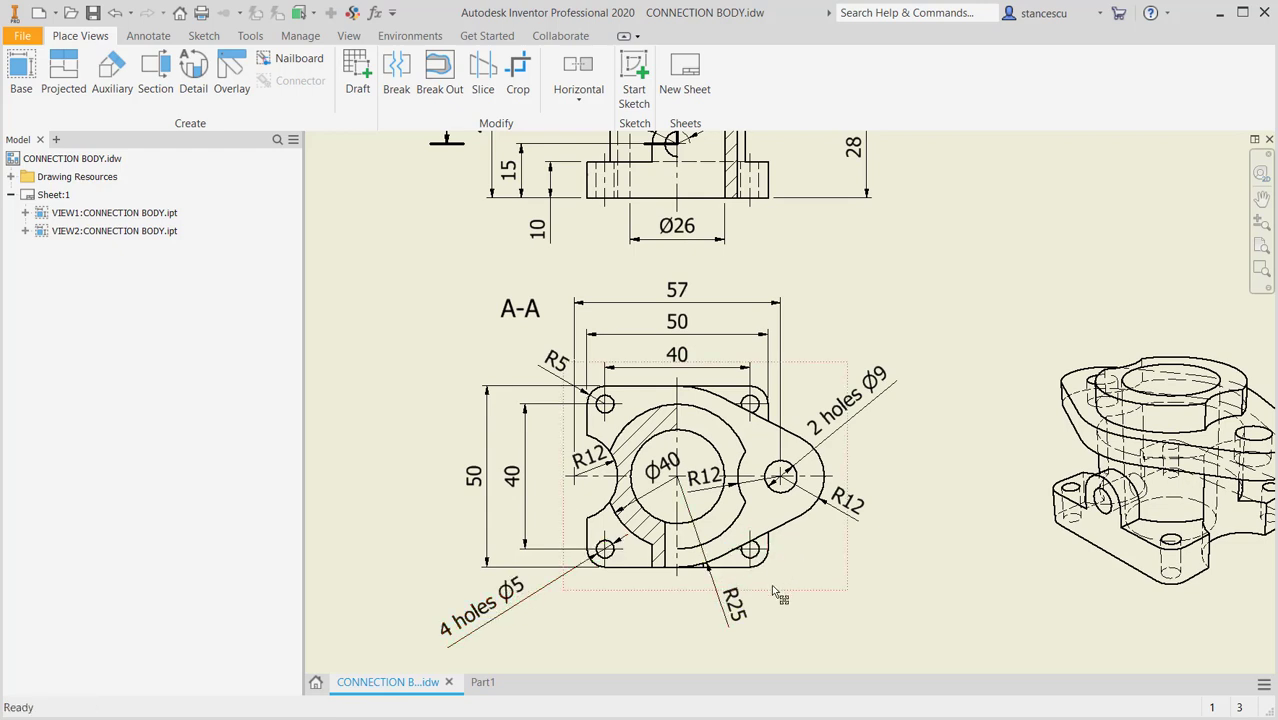
{"action": "left_click", "coordinate": [483, 682]}
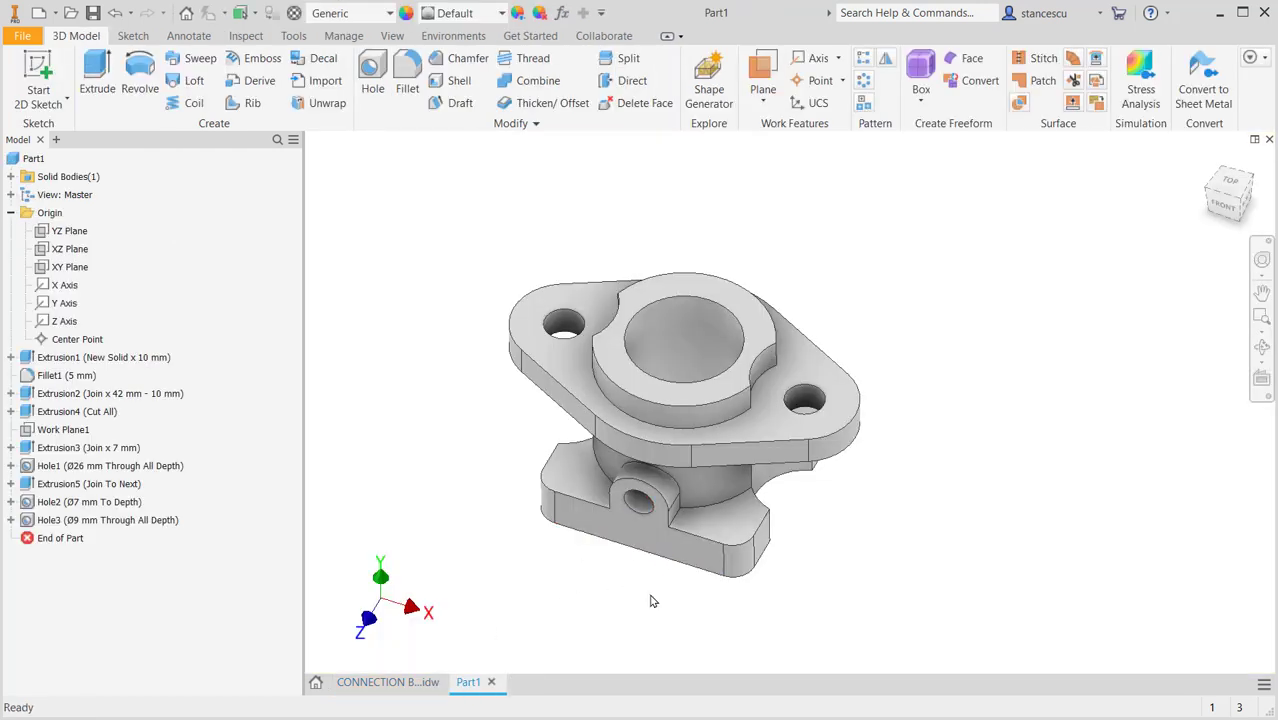
- Create a sketch on the base plate's top face and project the plate's rounded corners to obtain their centre points
{"action": "left_click", "coordinate": [573, 487]}
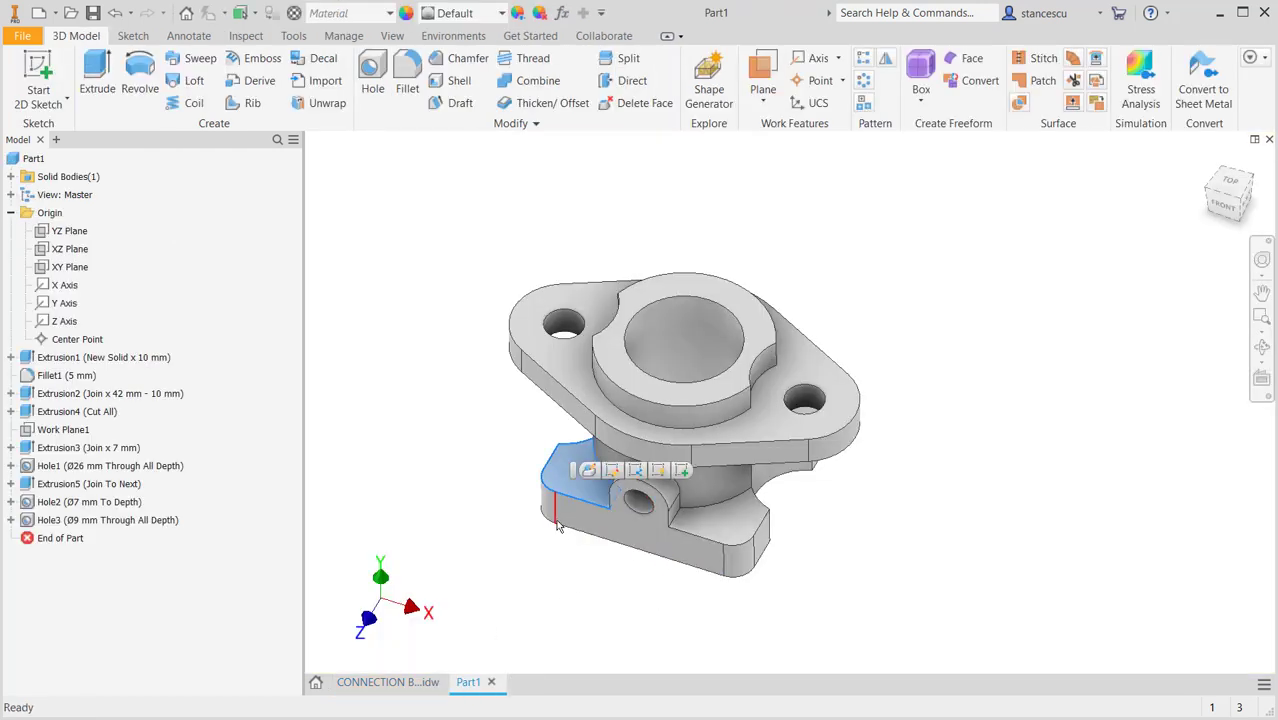
{"action": "left_click", "coordinate": [682, 471]}
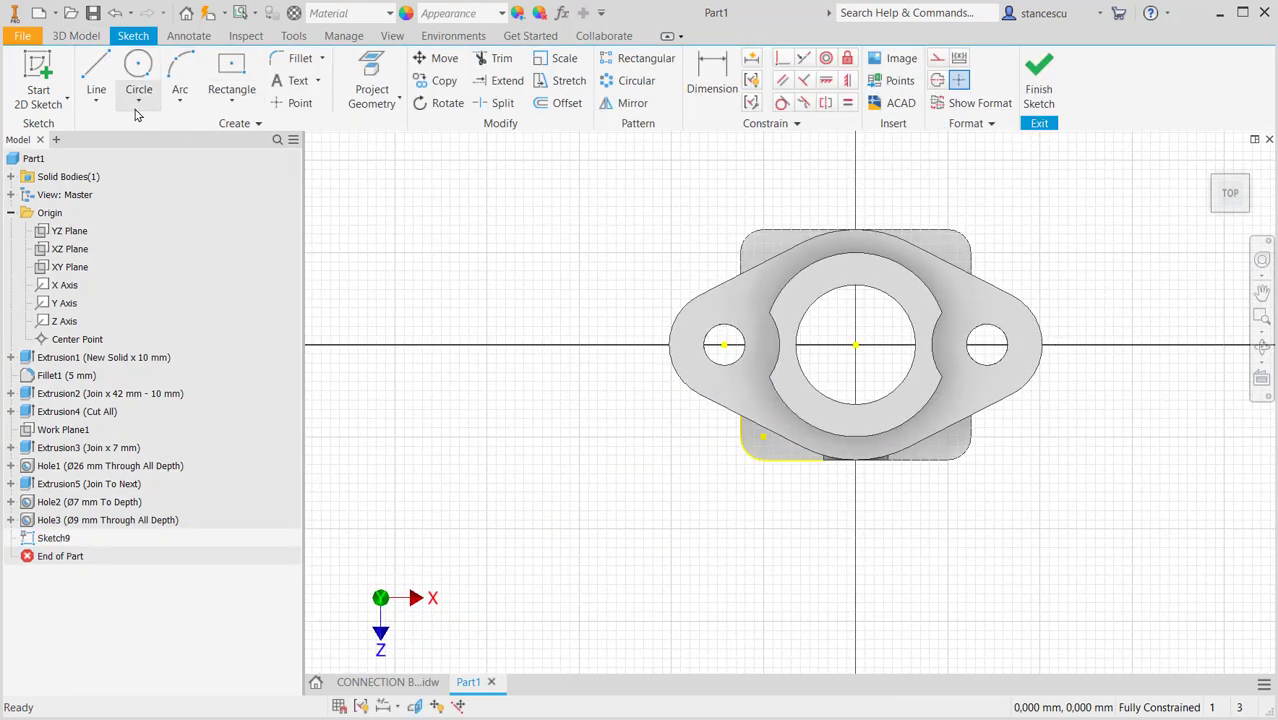
{"action": "left_click", "coordinate": [369, 88]}
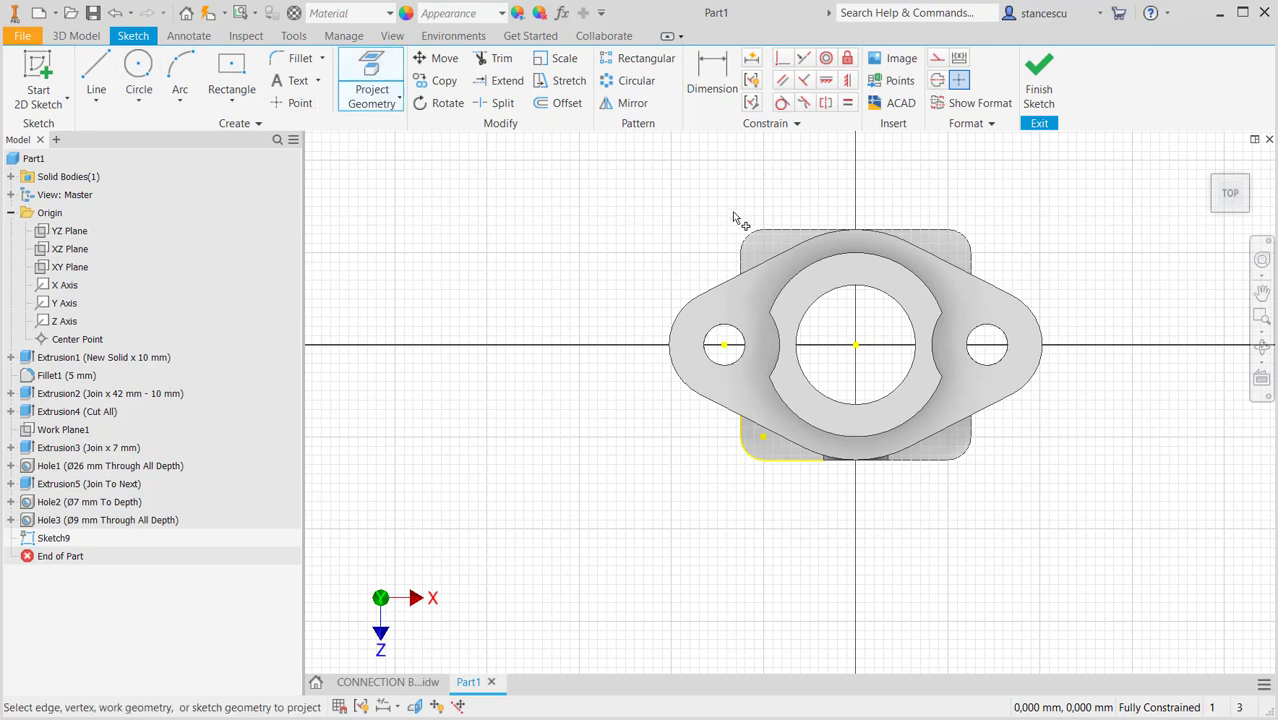
{"action": "left_click", "coordinate": [770, 252]}
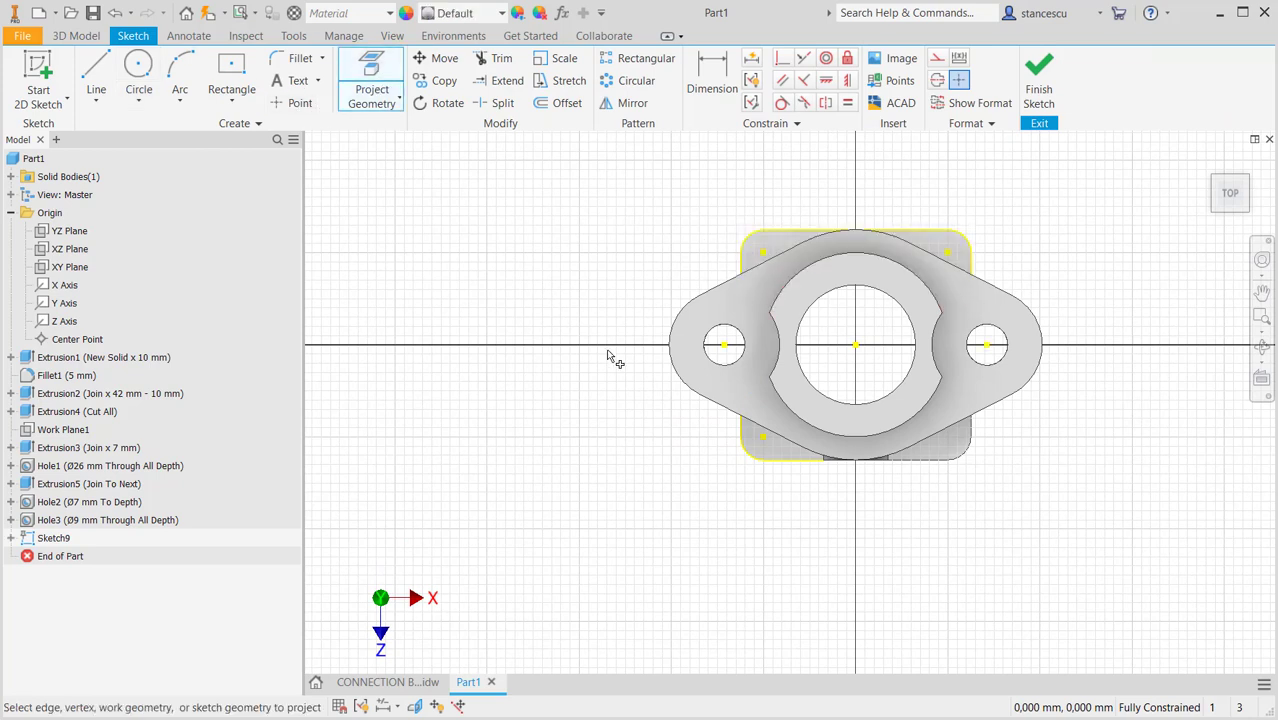
{"action": "left_click", "coordinate": [955, 446]}
{"action": "left_click", "coordinate": [952, 259]}
{"action": "left_click", "coordinate": [1038, 88]}
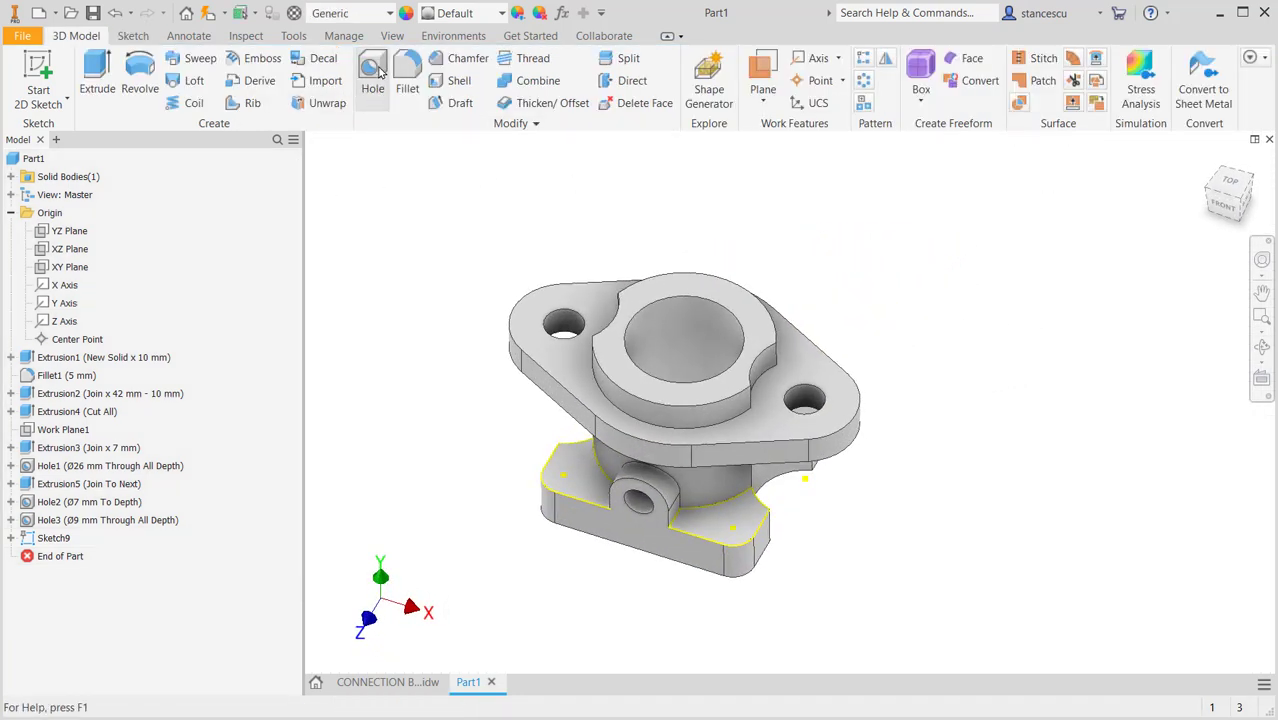
- Cut four 5 mm Through All holes in the base plate at the centres of its rounded corners
{"action": "left_click", "coordinate": [564, 480]}
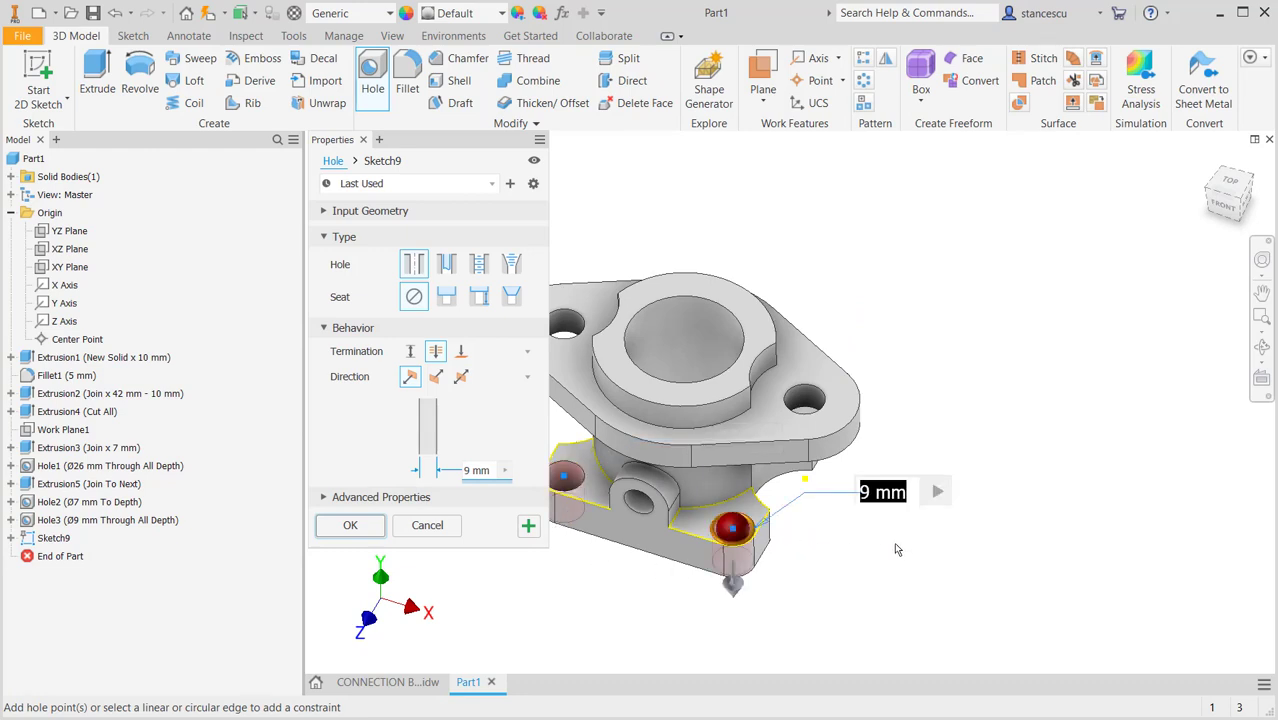
{"action": "middle_click_drag", "start_coordinate": [885, 541], "coordinate": [840, 448], "text": "shift"}
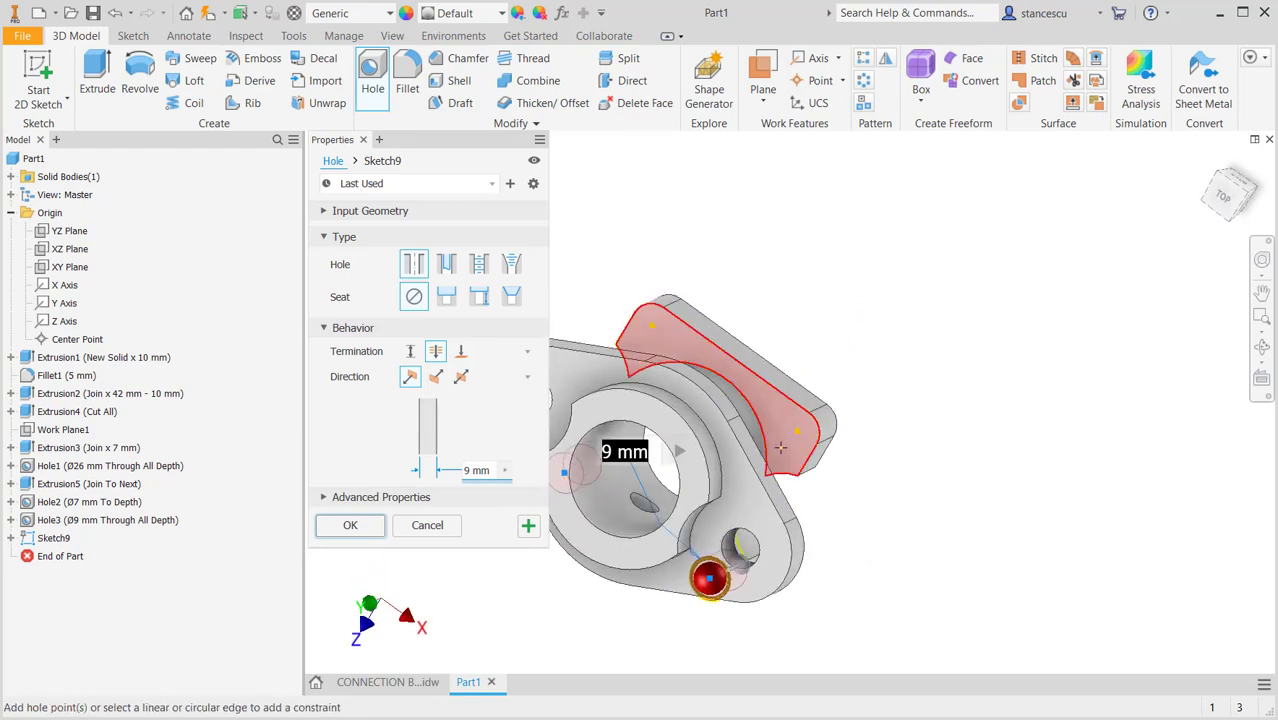
{"action": "left_click", "coordinate": [797, 431]}
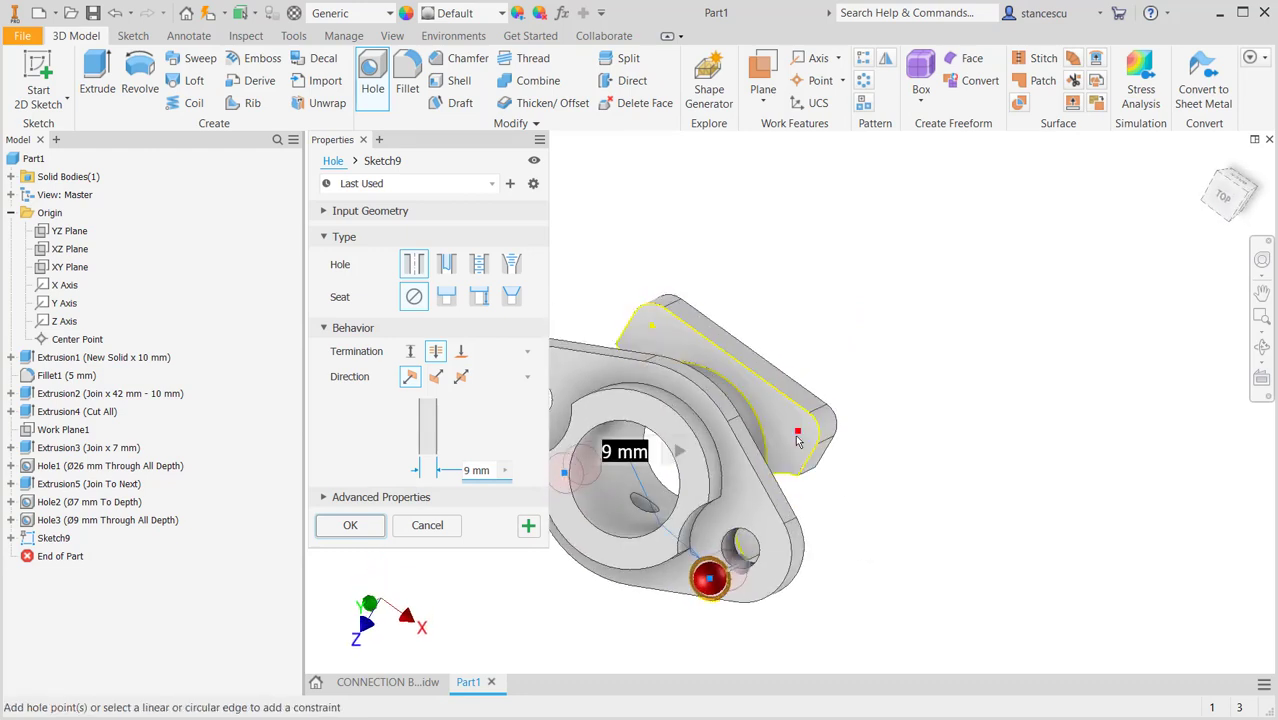
{"action": "left_click", "coordinate": [651, 325]}
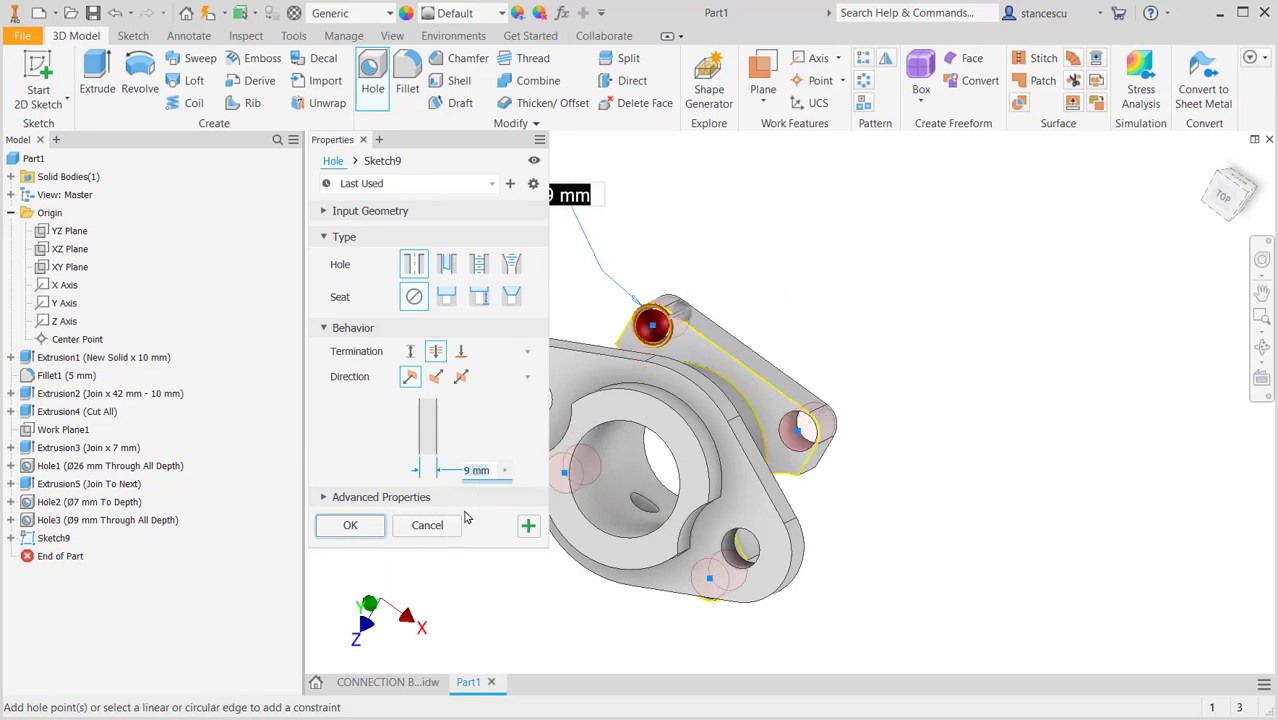
{"action": "type", "text": "5"}
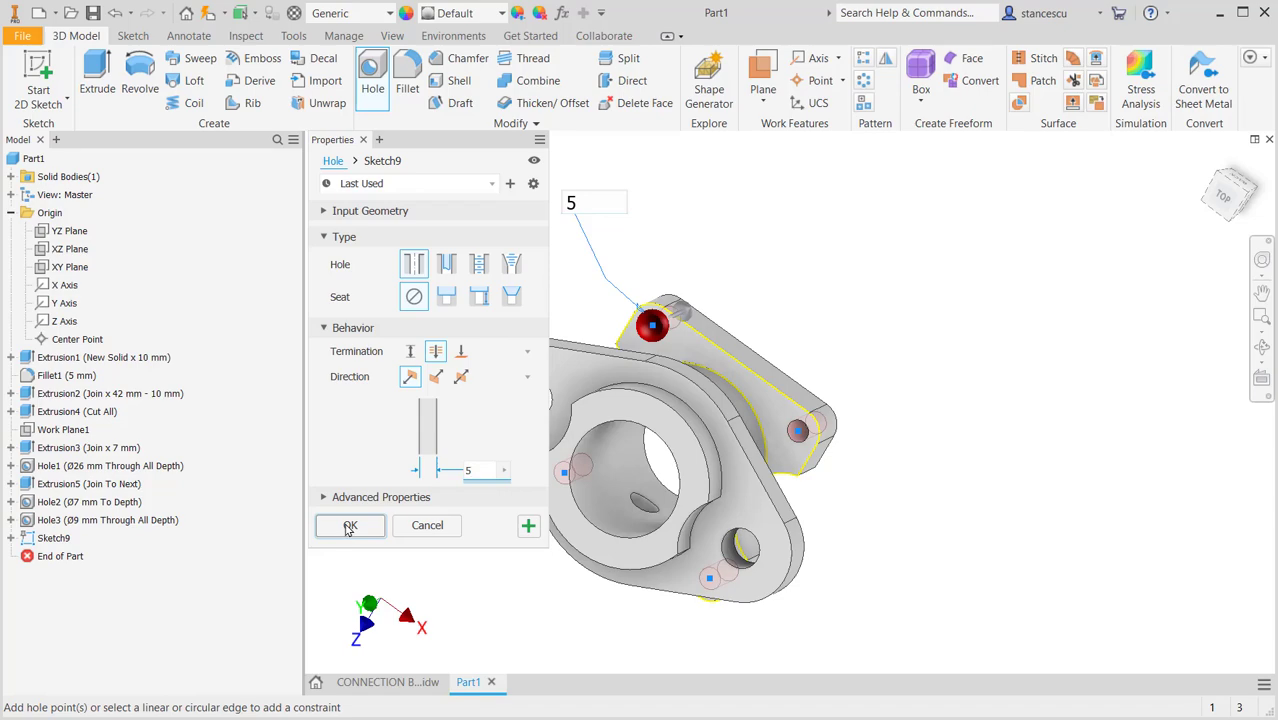
{"action": "left_click", "coordinate": [349, 527]}
{"action": "middle_click_drag", "start_coordinate": [889, 570], "coordinate": [921, 474], "text": "shift"}
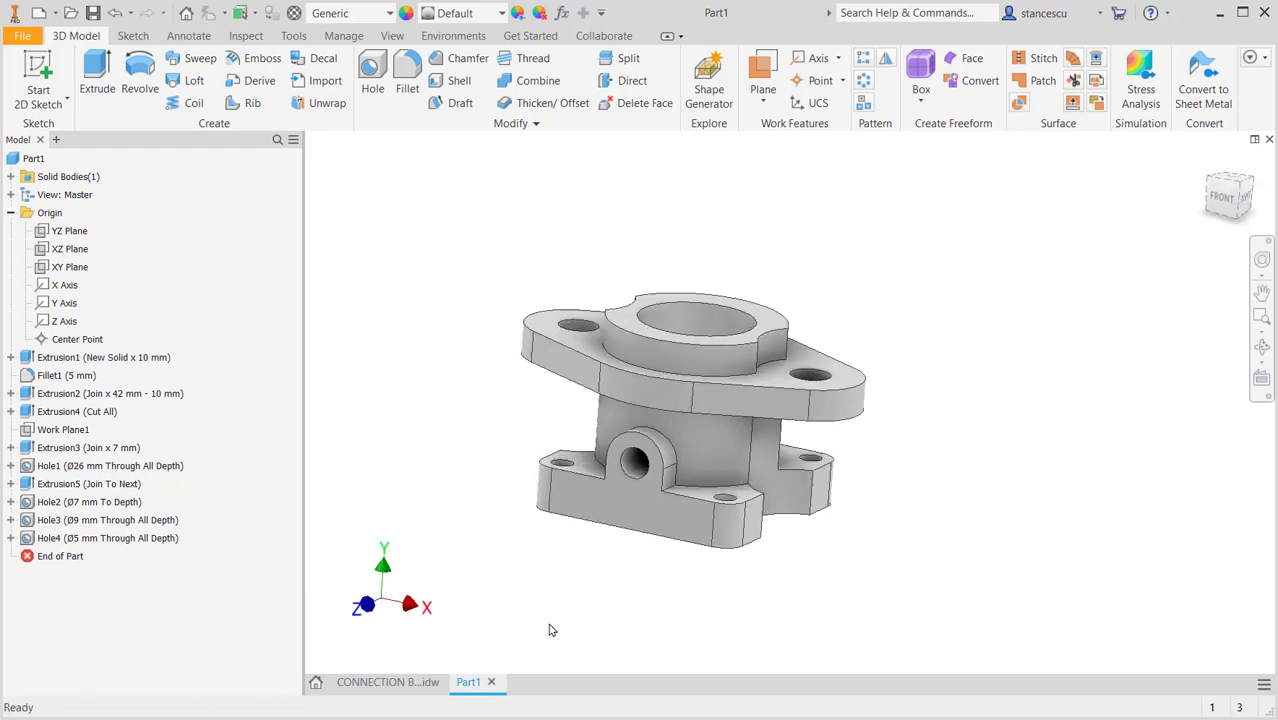
- Compare the full drawing with the modelled part and show the part in its isometric home view
{"action": "left_click", "coordinate": [404, 682]}
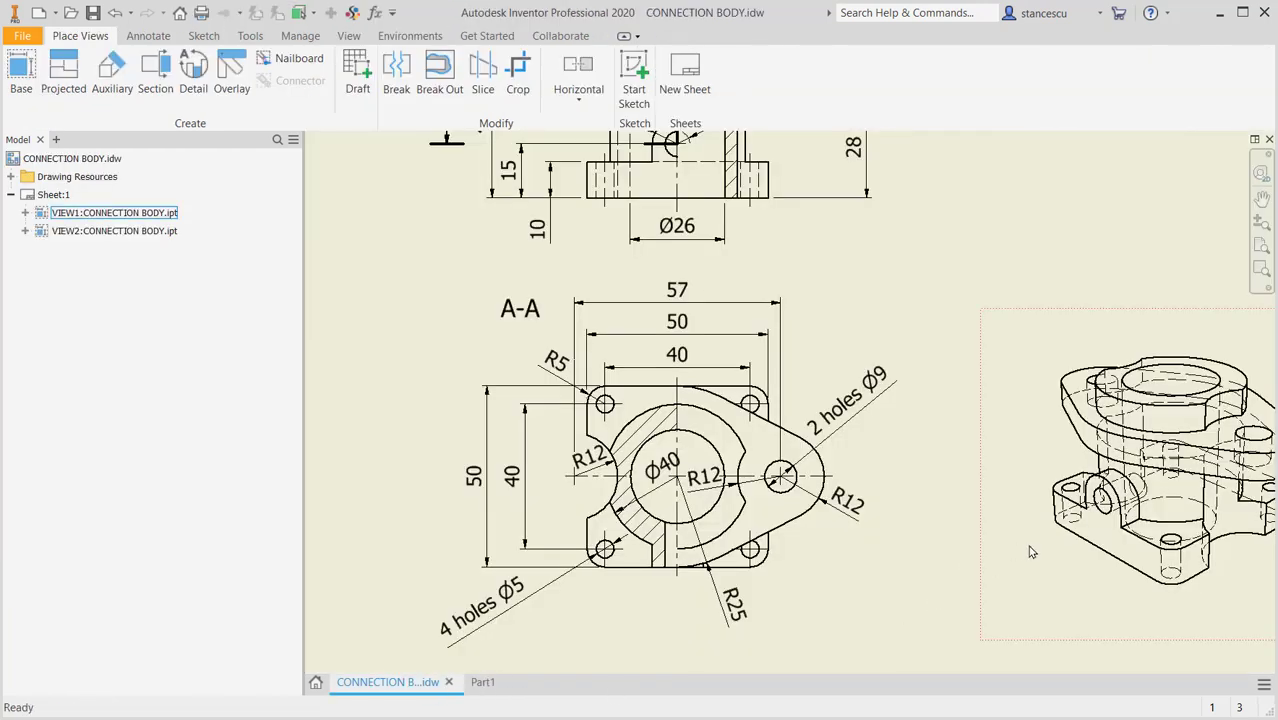
{"action": "middle_click", "coordinate": [961, 563]}
{"action": "middle_click", "coordinate": [961, 563]}
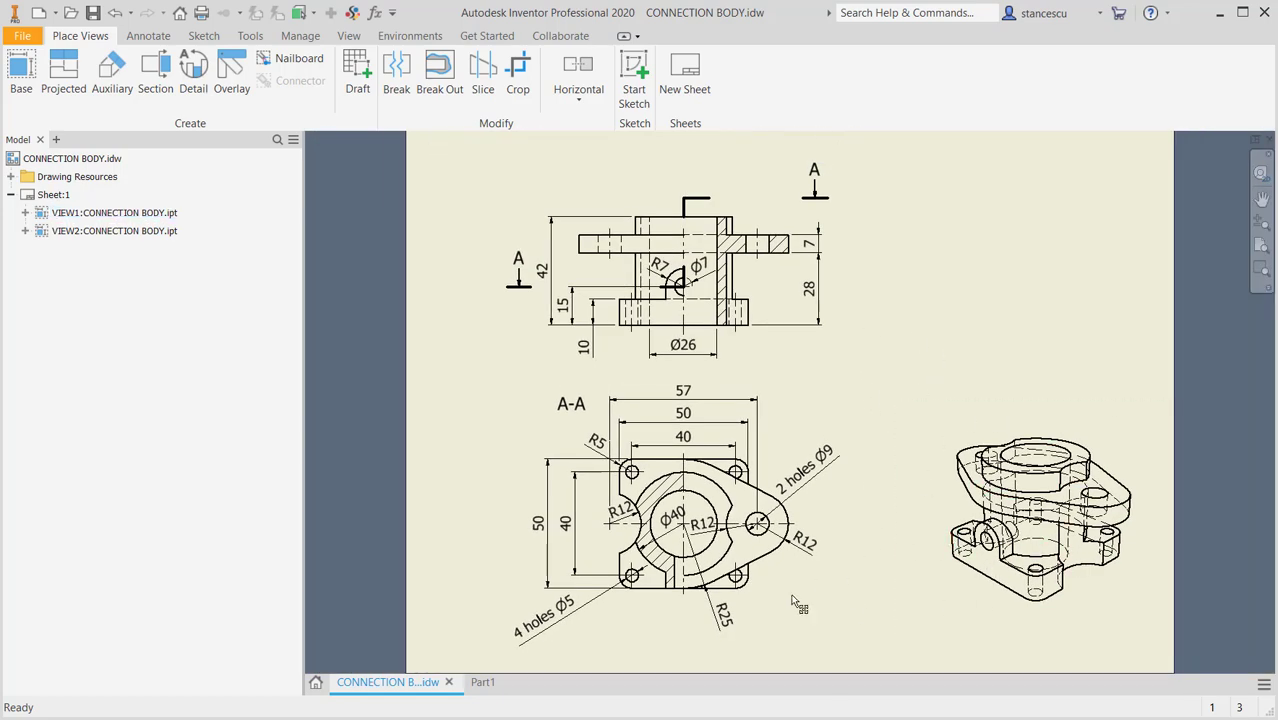
{"action": "left_click", "coordinate": [481, 683]}
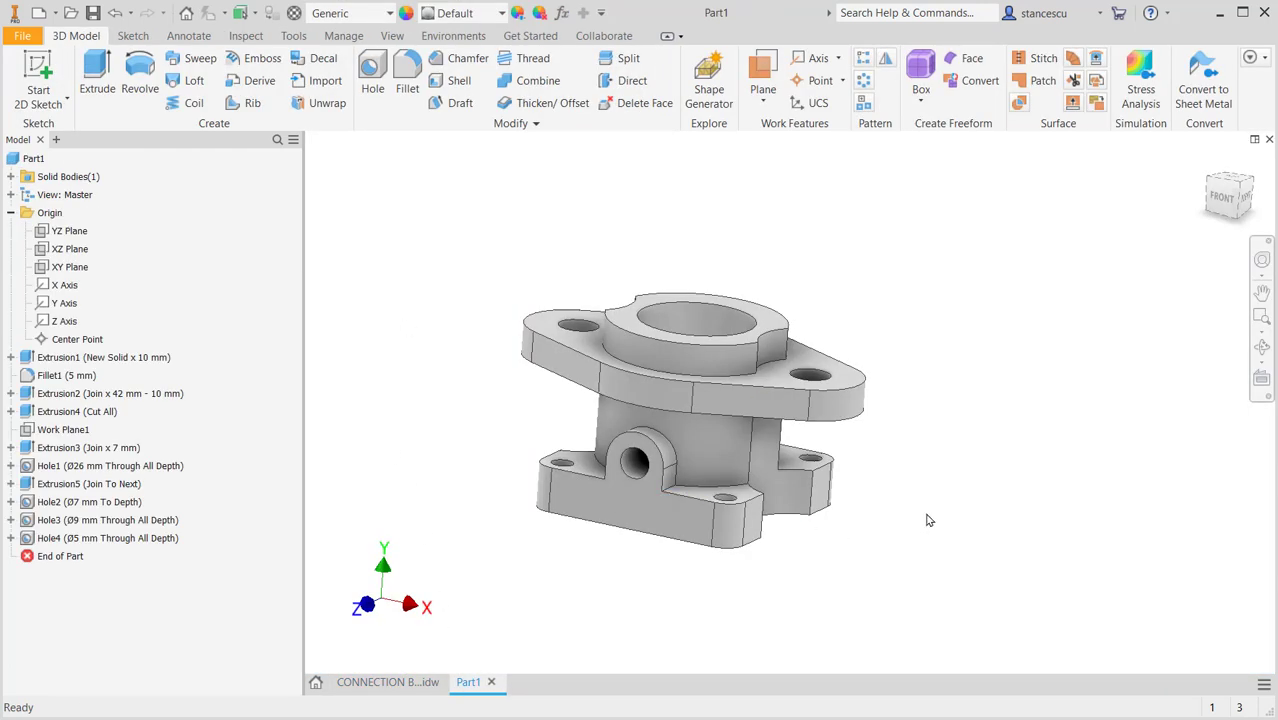
{"action": "key", "text": "F6"}
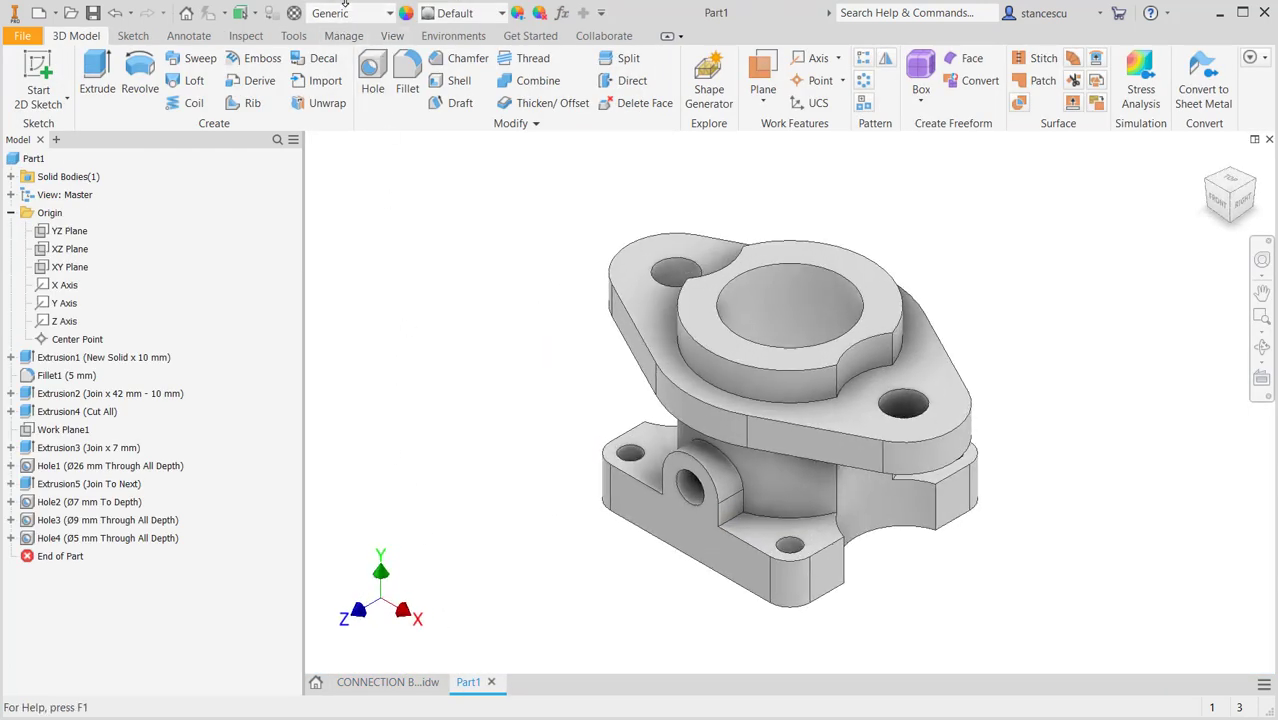
- Assign the Steel, Carbon material to the part and give it the Steel - Cast appearance
{"action": "left_click", "coordinate": [349, 14]}
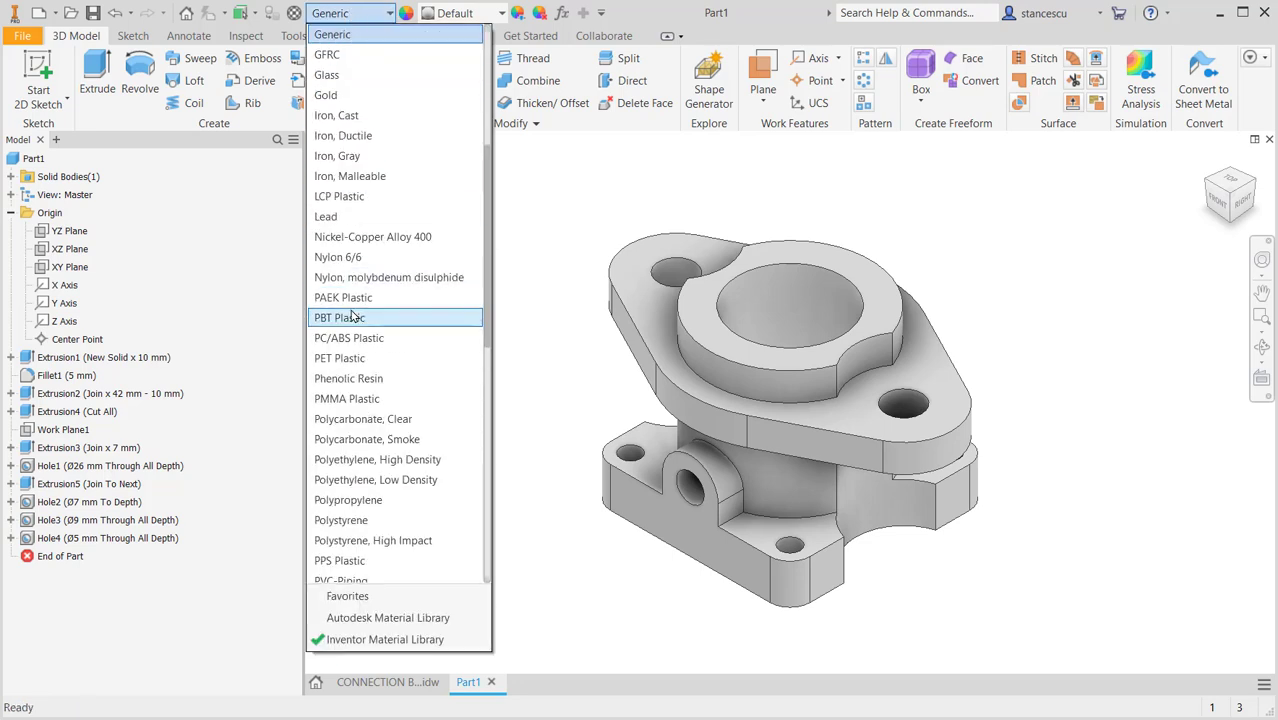
{"action": "scroll", "coordinate": [395, 320], "scroll_direction": "down", "scroll_amount": 7}
{"action": "left_click", "coordinate": [393, 400]}
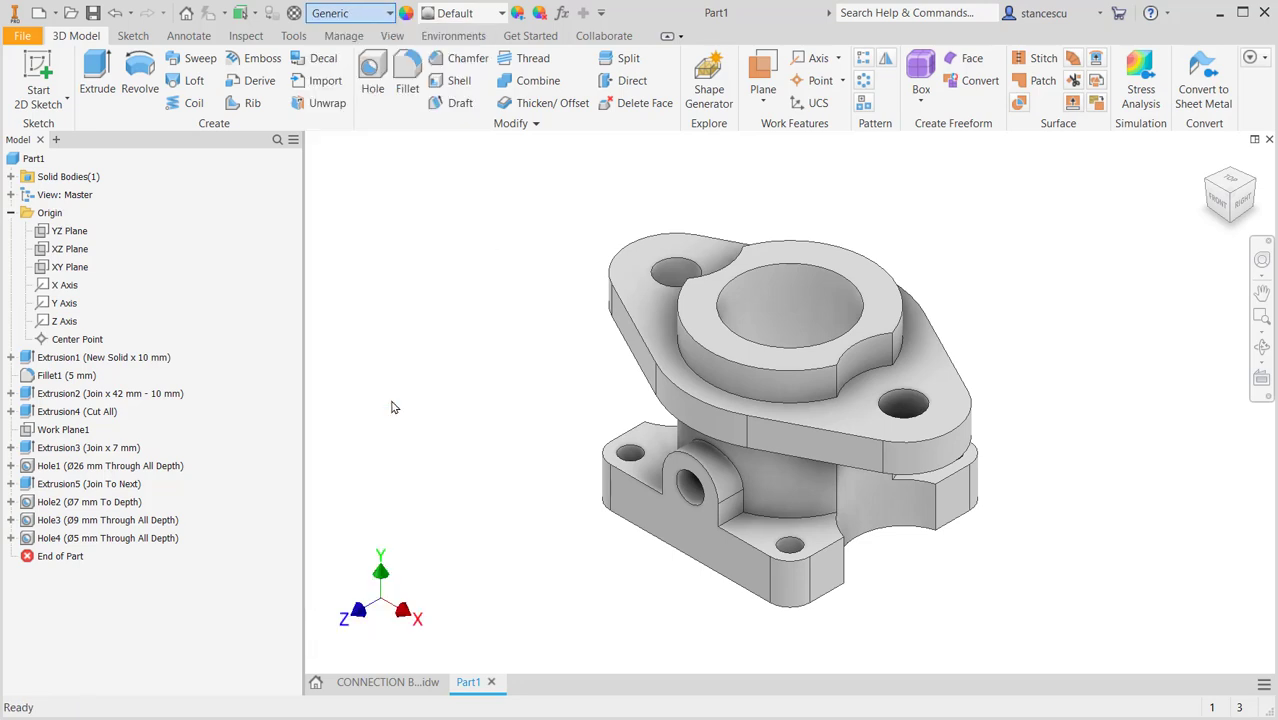
{"action": "left_click", "coordinate": [470, 13]}
{"action": "scroll", "coordinate": [478, 400], "scroll_direction": "down", "scroll_amount": 1}
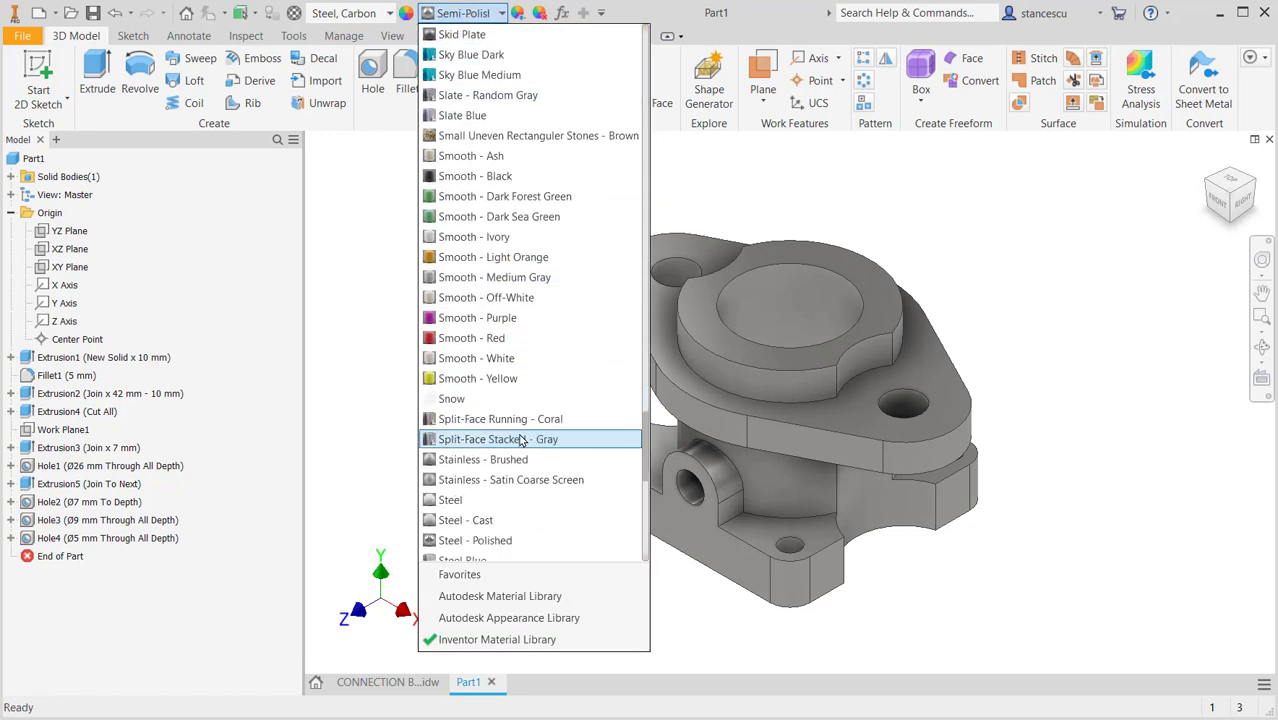
{"action": "left_click", "coordinate": [480, 521]}
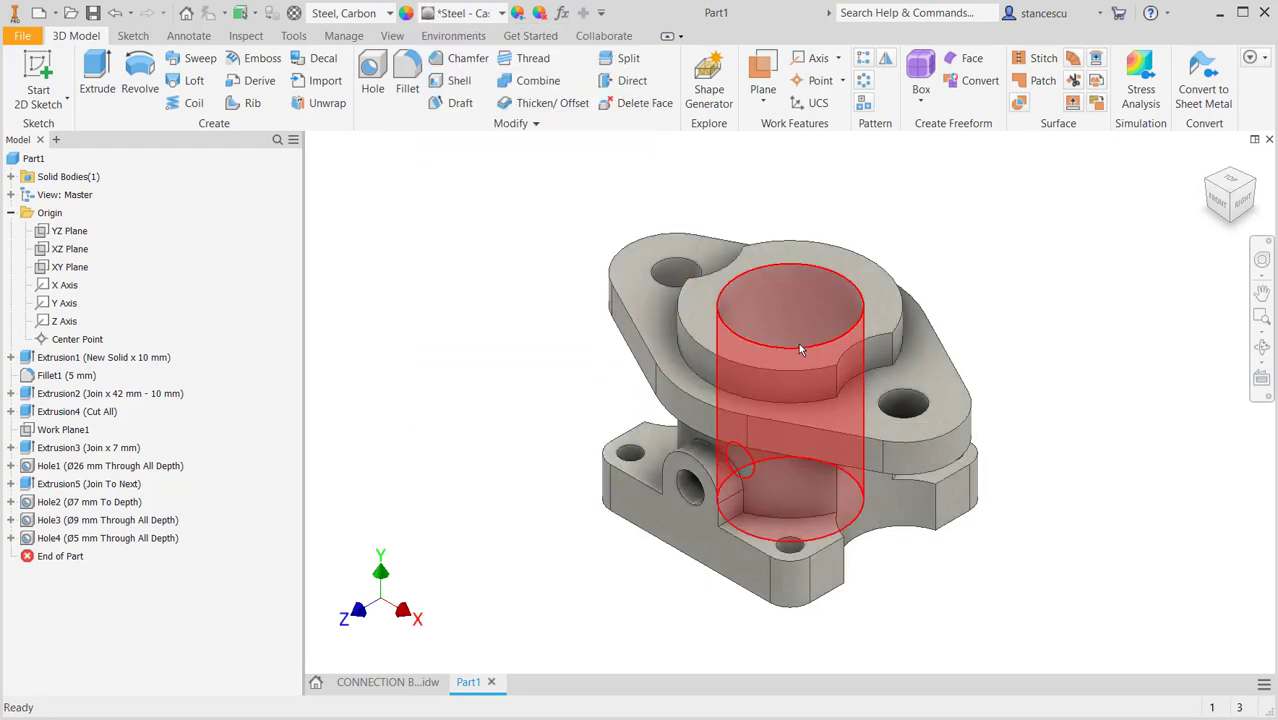
- Apply a separate appearance to the central bore, the small boss hole, the raised ring's side faces, and the base plate's front face and underside
{"action": "left_click", "coordinate": [762, 313]}
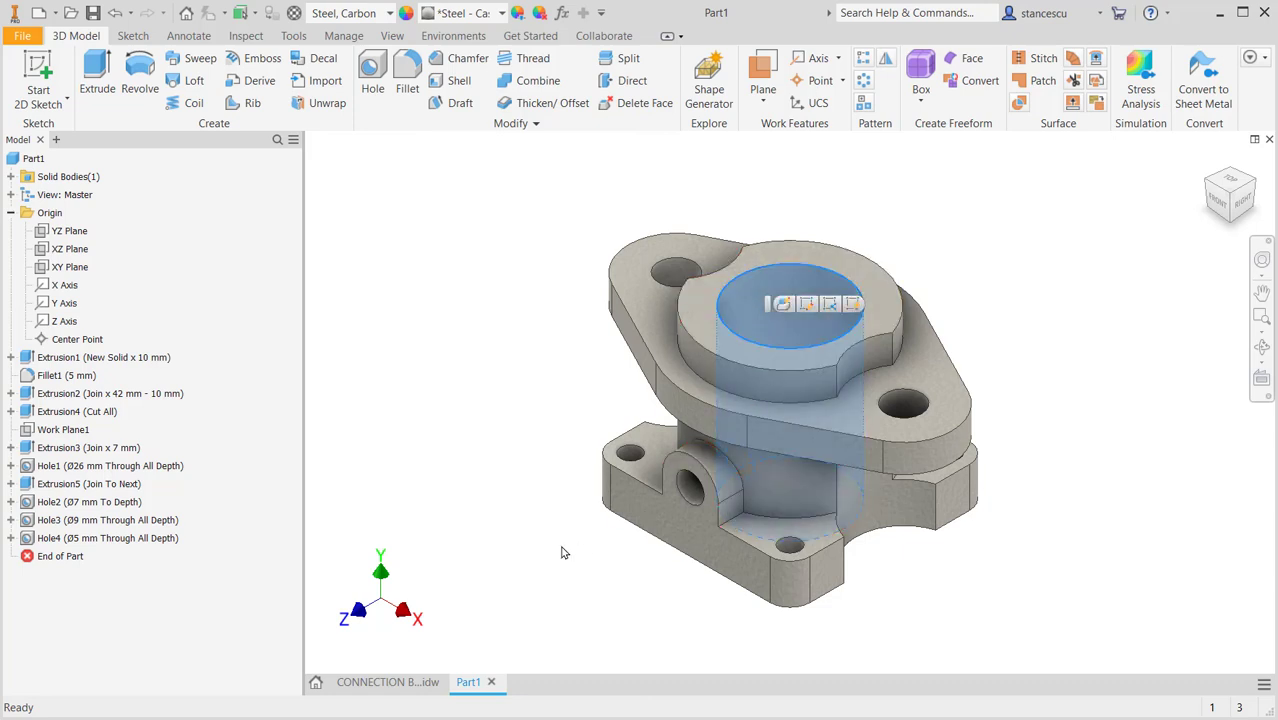
{"action": "left_click", "coordinate": [676, 531], "text": "ctrl"}
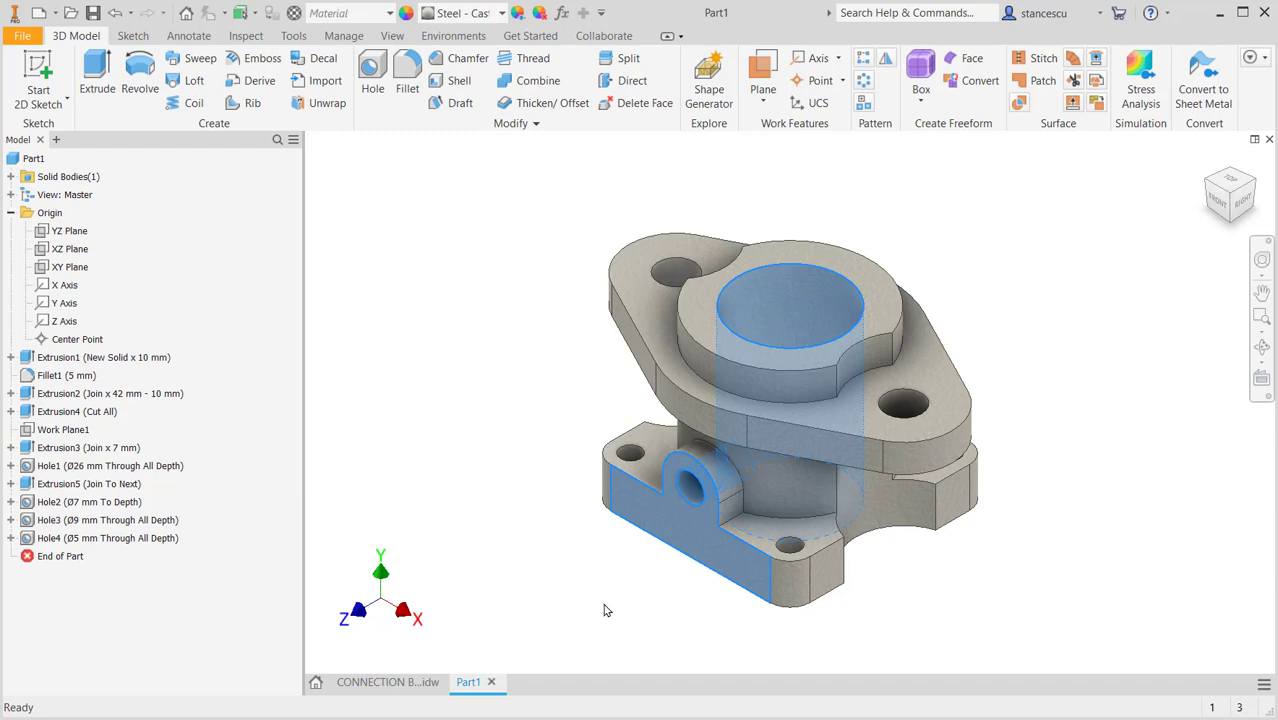
{"action": "left_click", "coordinate": [685, 352], "text": "ctrl"}
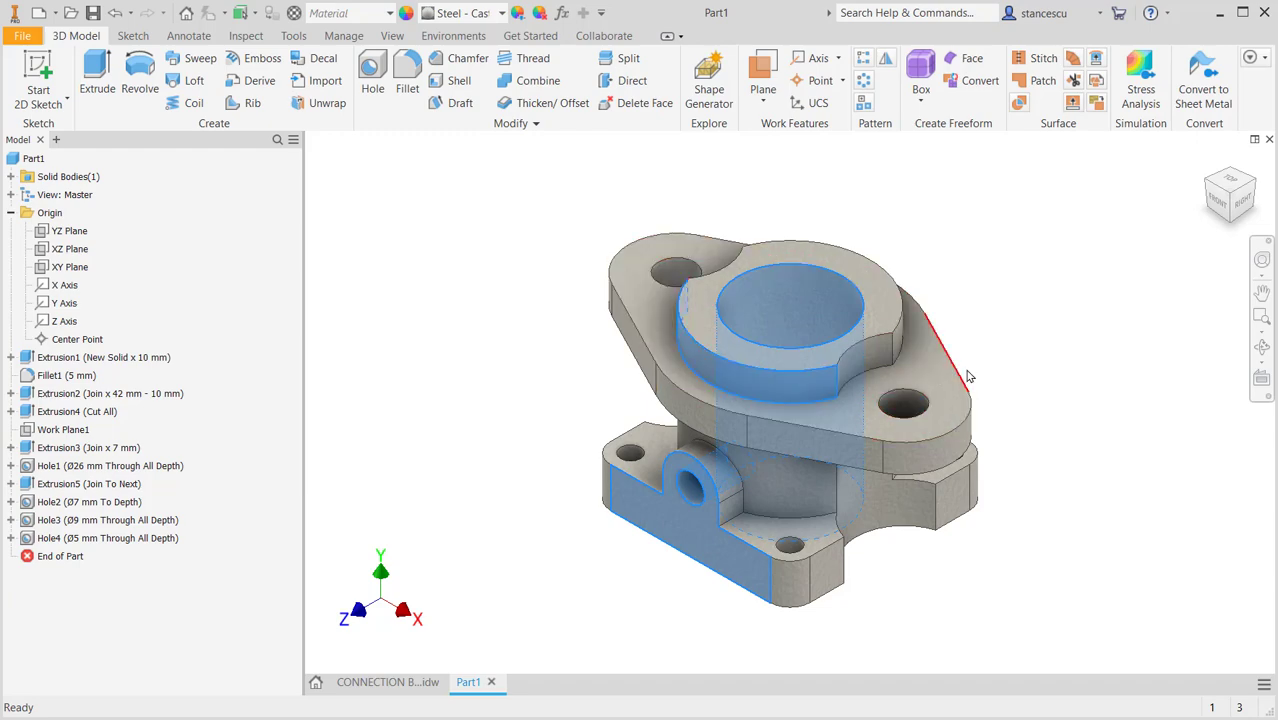
{"action": "middle_click_drag", "start_coordinate": [967, 382], "coordinate": [868, 434], "text": "shift"}
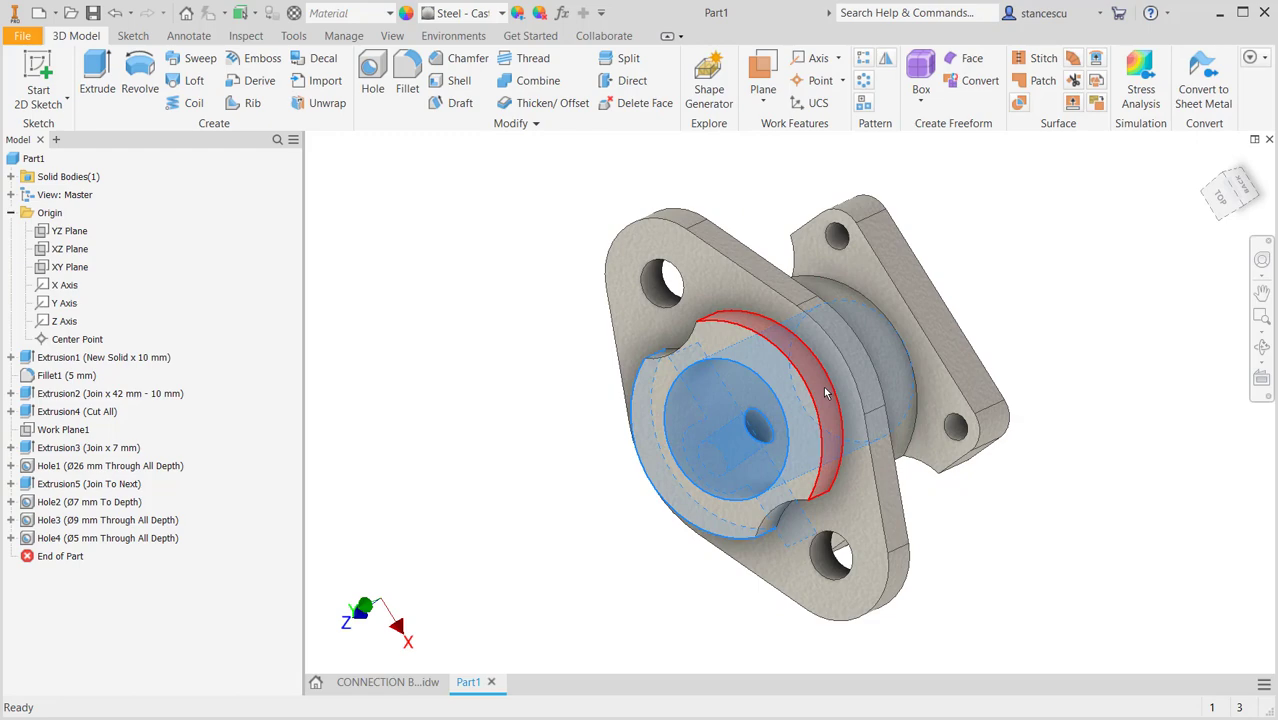
{"action": "middle_click_drag", "start_coordinate": [833, 542], "coordinate": [800, 330], "text": "shift"}
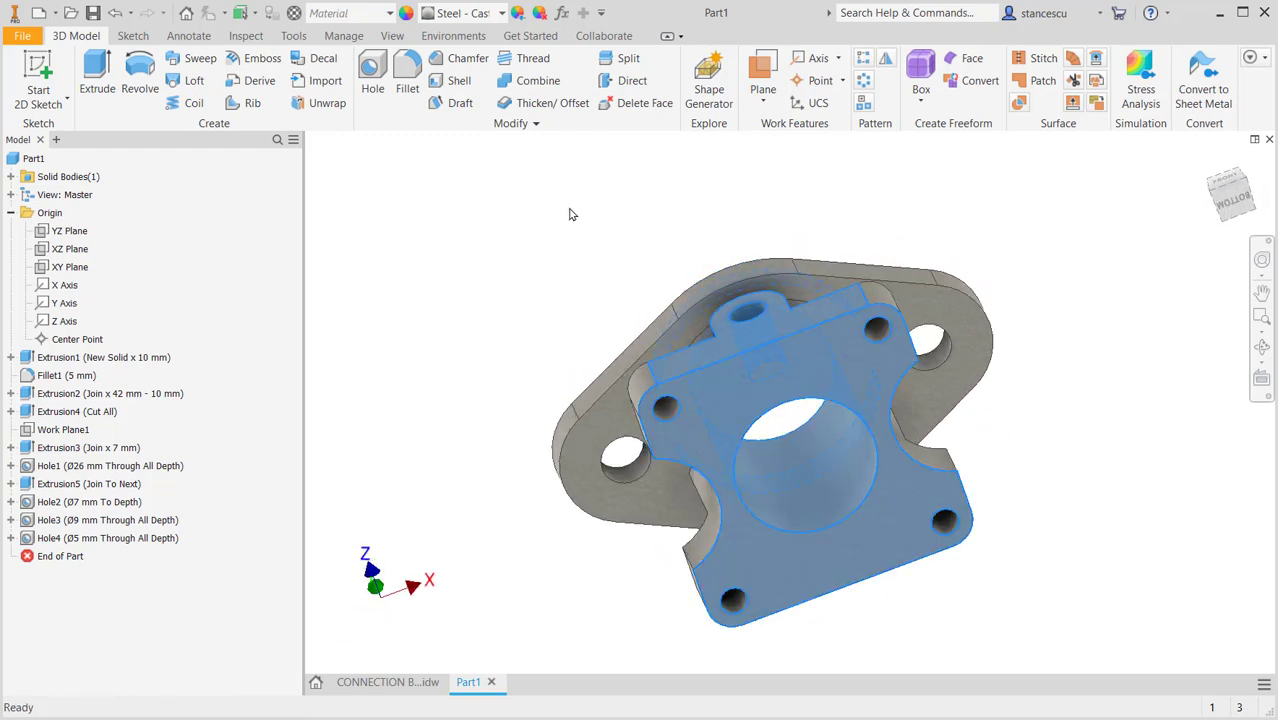
{"action": "middle_click_drag", "start_coordinate": [571, 211], "coordinate": [530, 194], "text": "shift"}
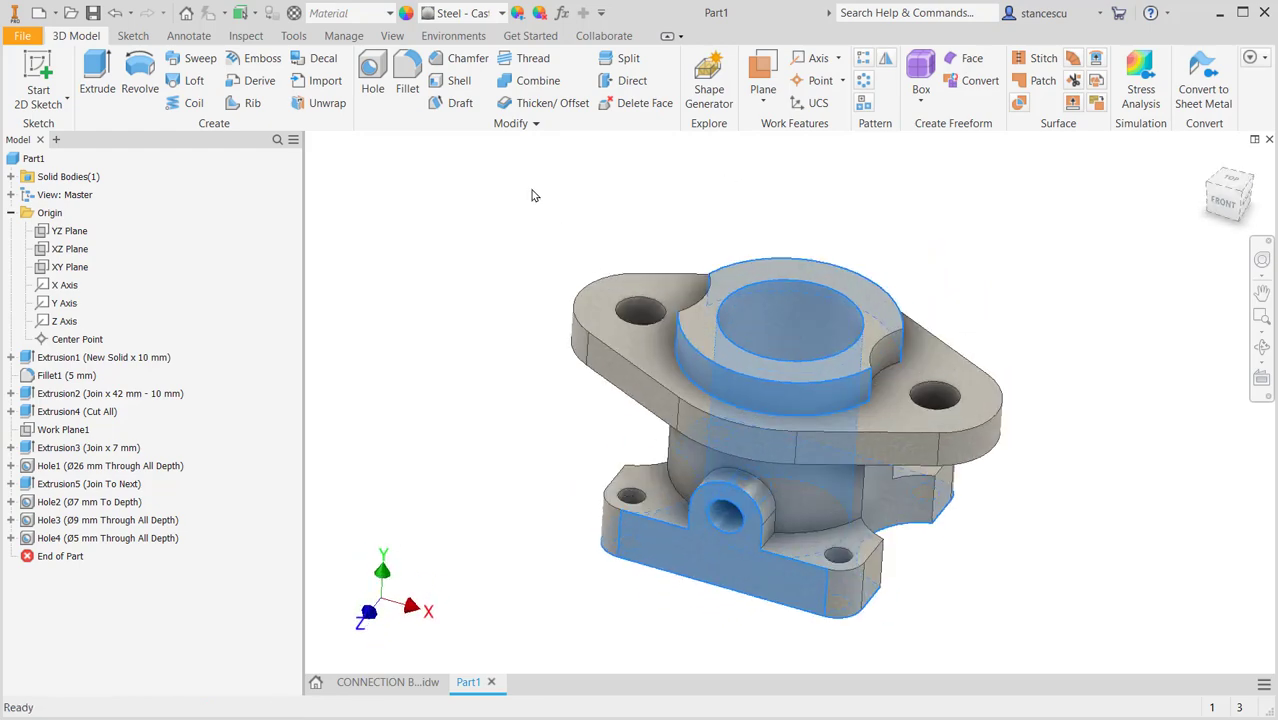
{"action": "left_click", "coordinate": [500, 13]}
{"action": "left_click", "coordinate": [471, 189]}
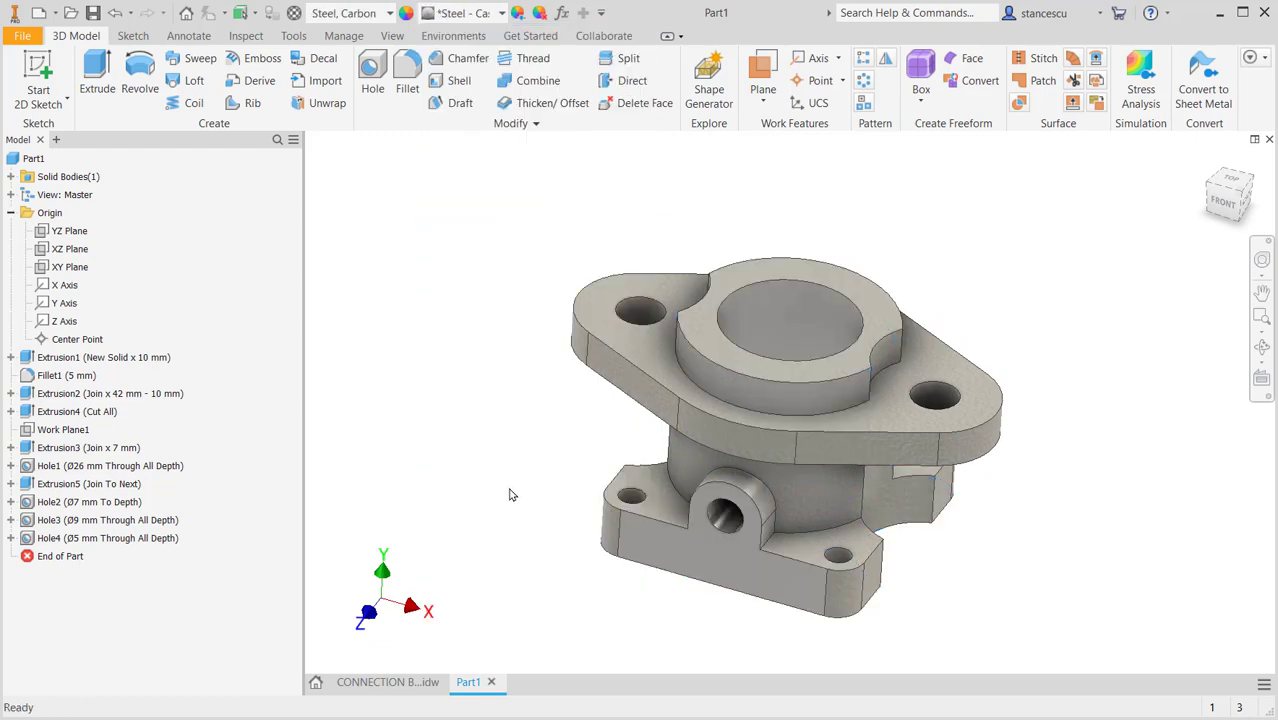
{"action": "mouse_move", "coordinate": [509, 494]}
{"action": "middle_mouse_down", "text": "shift"}
{"action": "mouse_move", "coordinate": [505, 560]}
{"action": "mouse_move", "coordinate": [540, 458]}
{"action": "mouse_move", "coordinate": [518, 487]}
{"action": "middle_mouse_up", "text": "shift"}
{"action": "key", "text": "F6"}
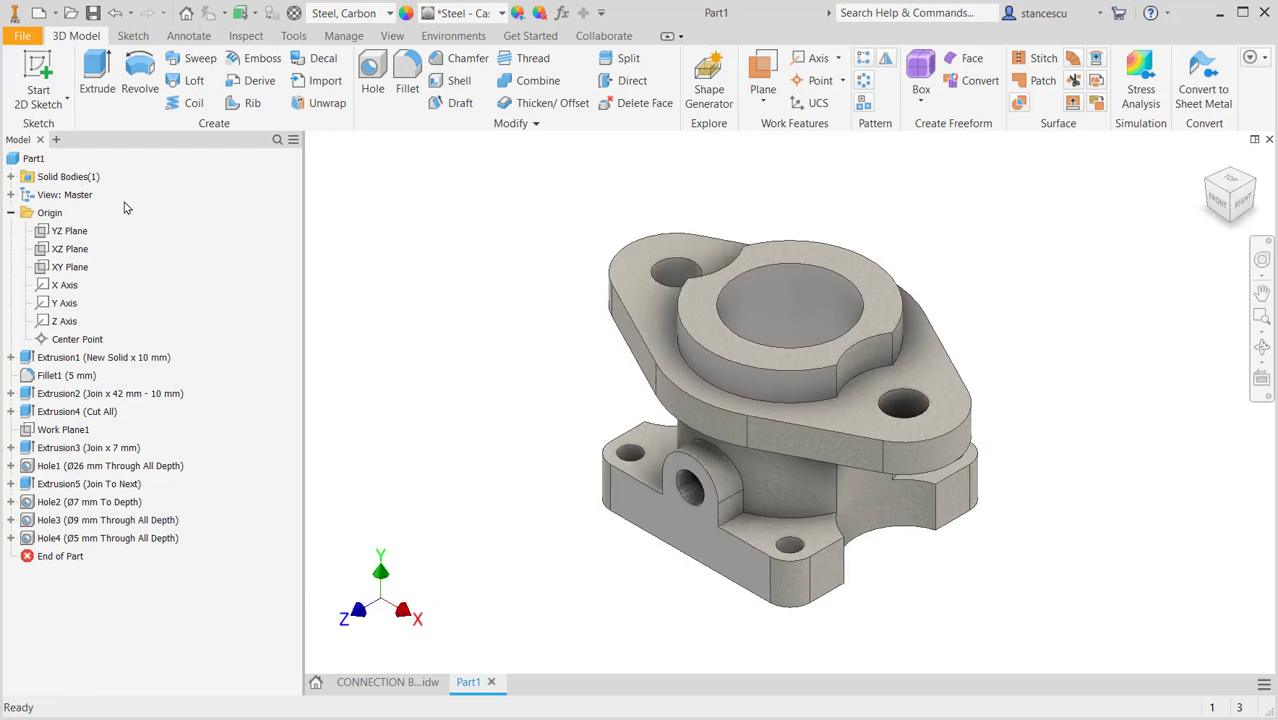
- Update and examine the part's physical properties, including mass, area and volume, in its iProperties
{"action": "right_click", "coordinate": [16, 160]}
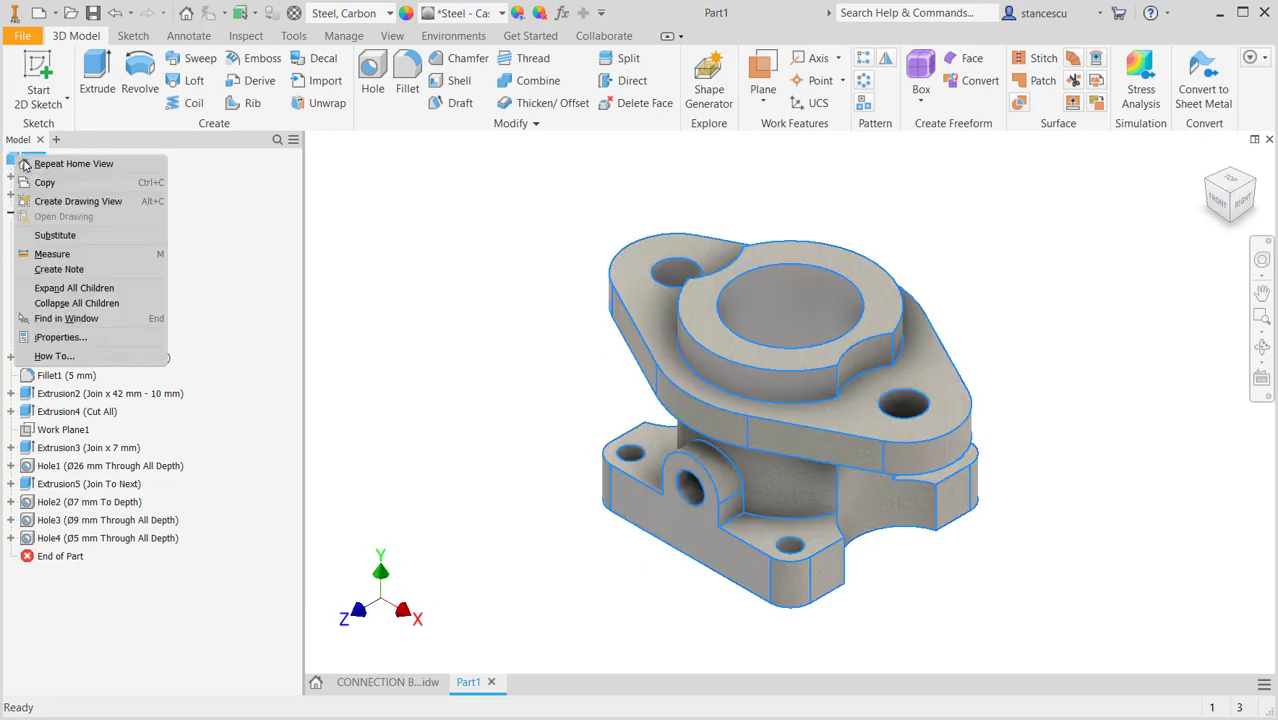
{"action": "left_click", "coordinate": [126, 340]}
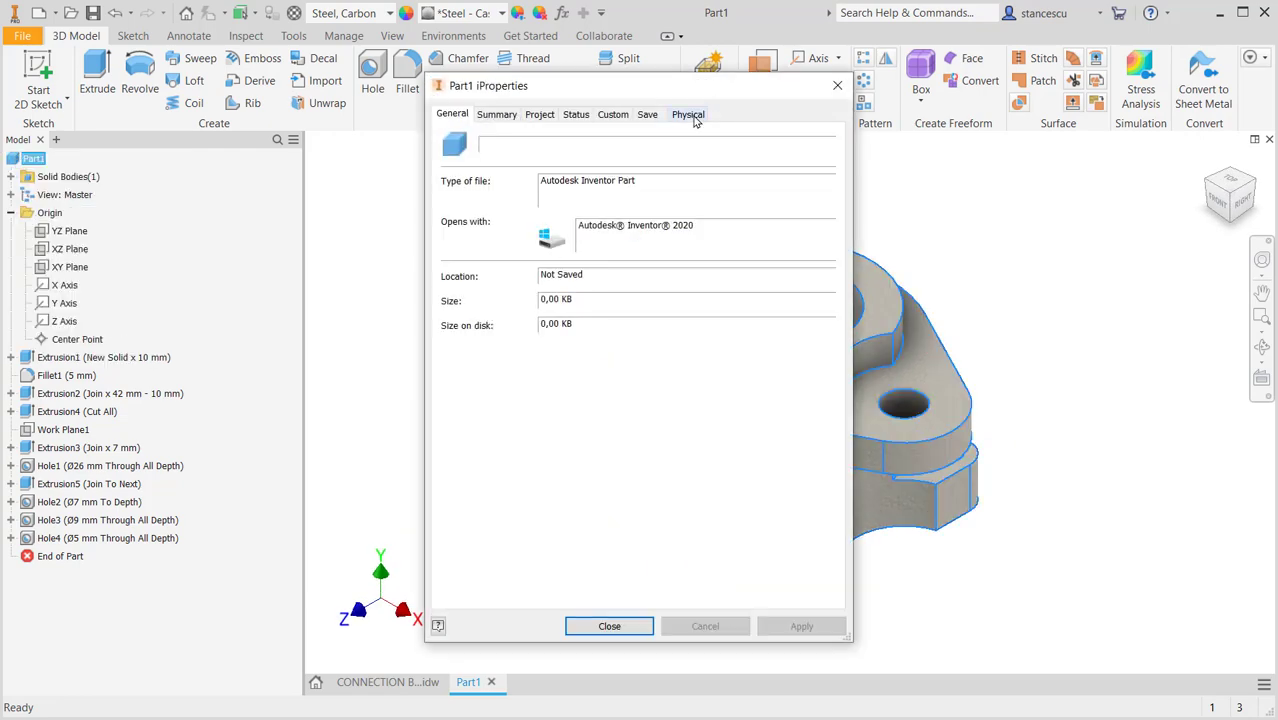
{"action": "left_click", "coordinate": [689, 115]}
{"action": "left_click", "coordinate": [778, 160]}
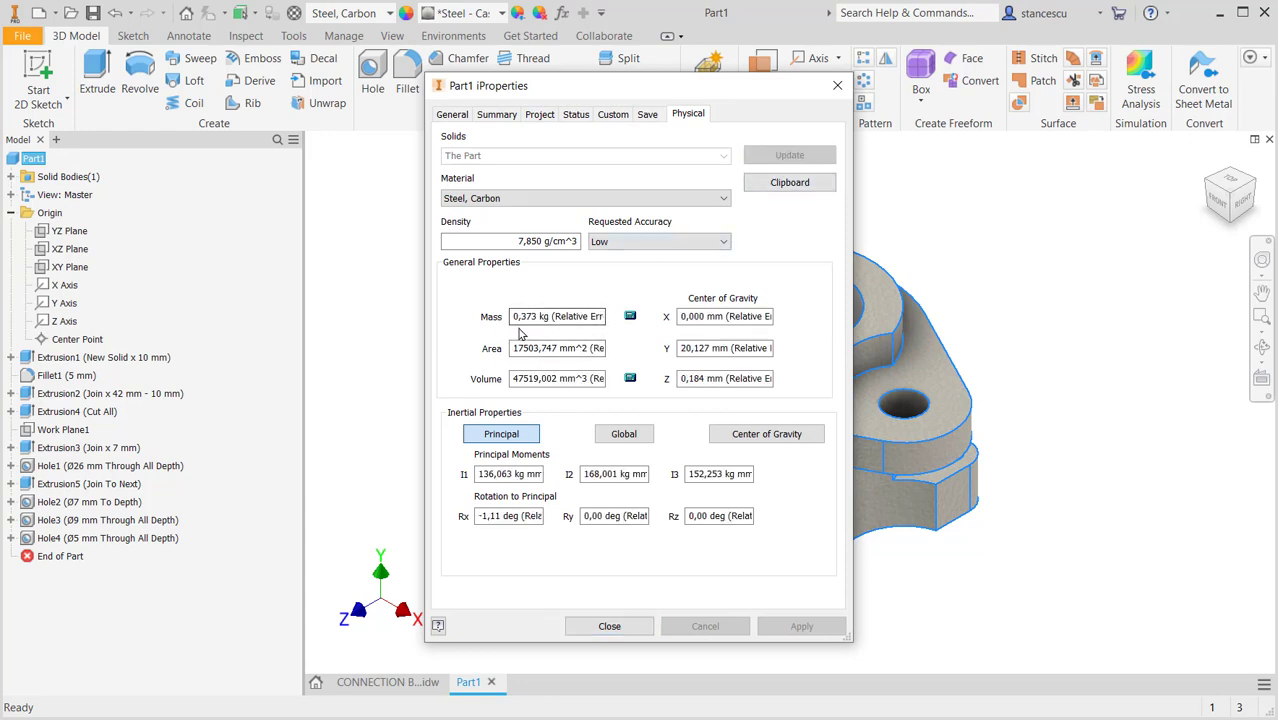
{"action": "left_click", "coordinate": [609, 626]}
{"action": "left_click", "coordinate": [1007, 338]}
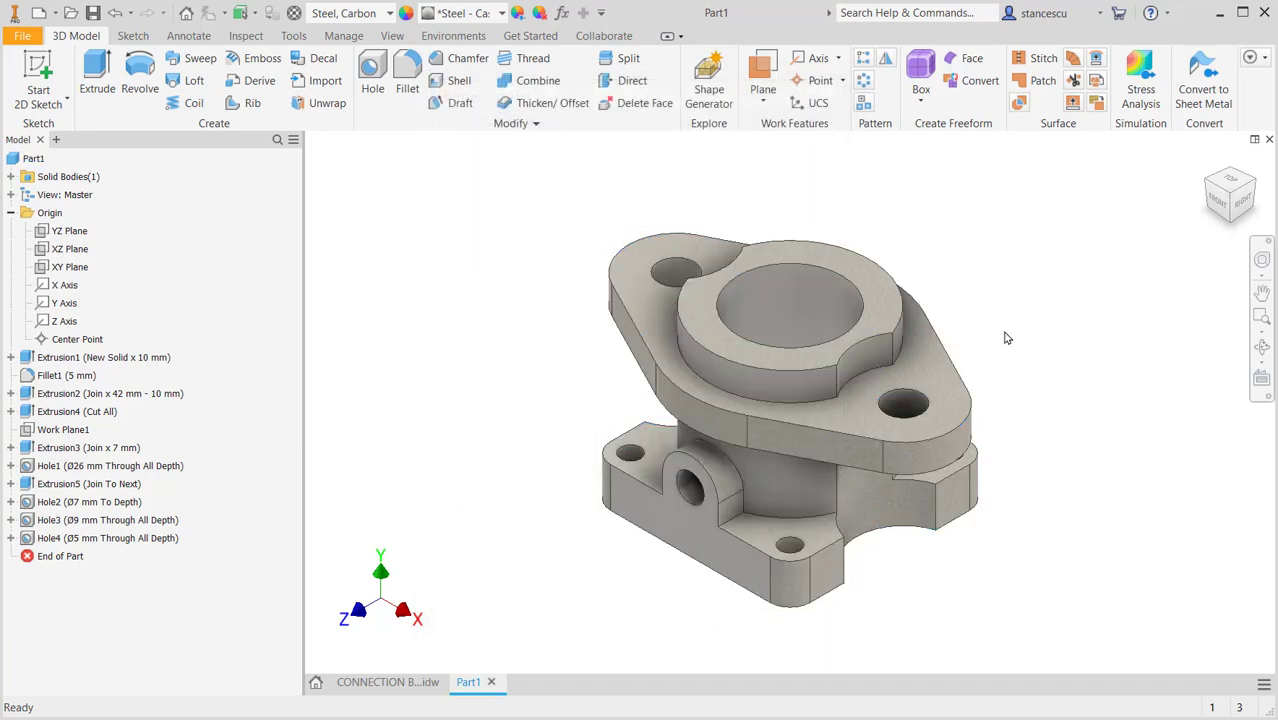